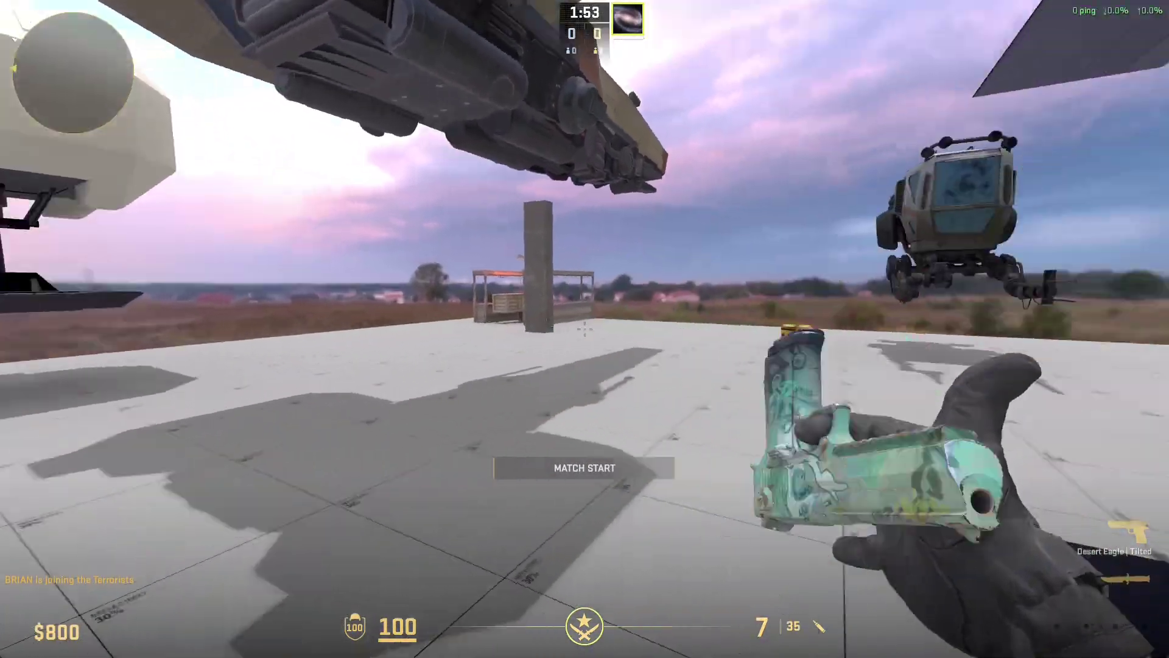
Step: Walk up to the yellow radioactive barrels in the map to test their proximity sound
{"action": "key", "text": "w"}
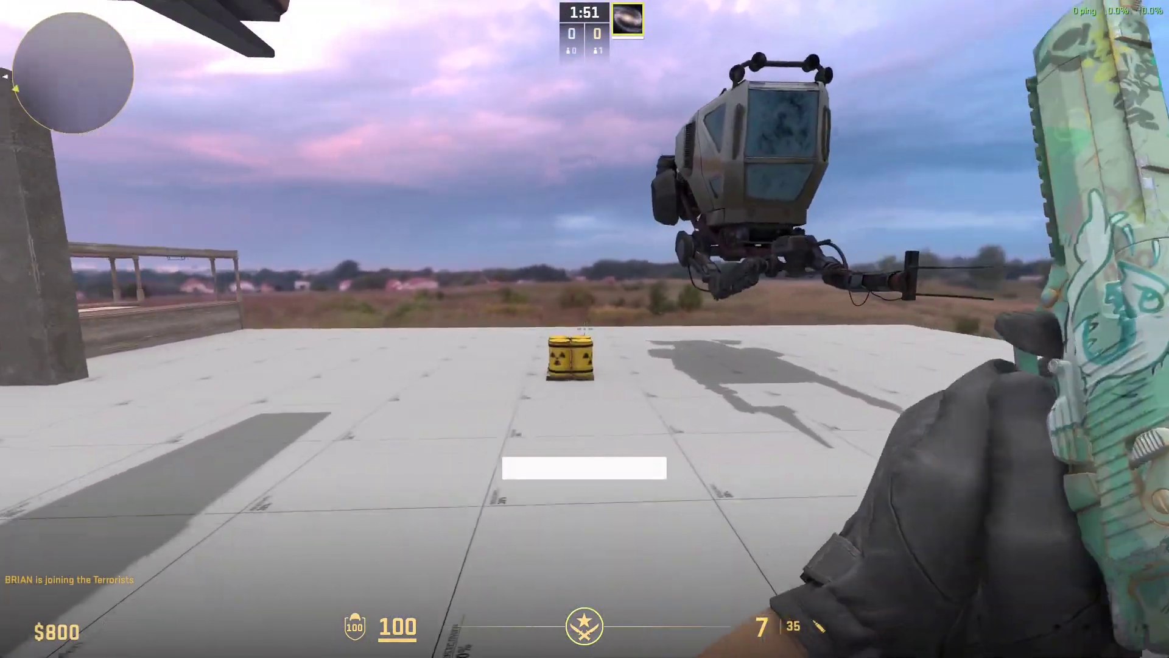
{"action": "key", "text": "w"}
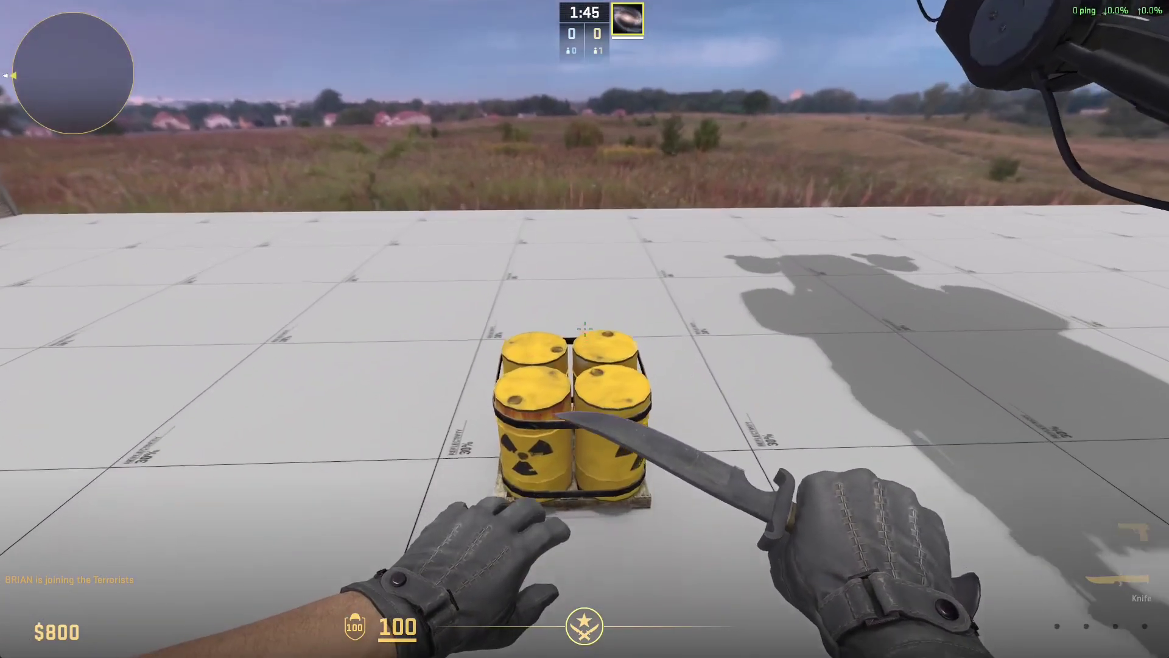
{"action": "key", "text": "w"}
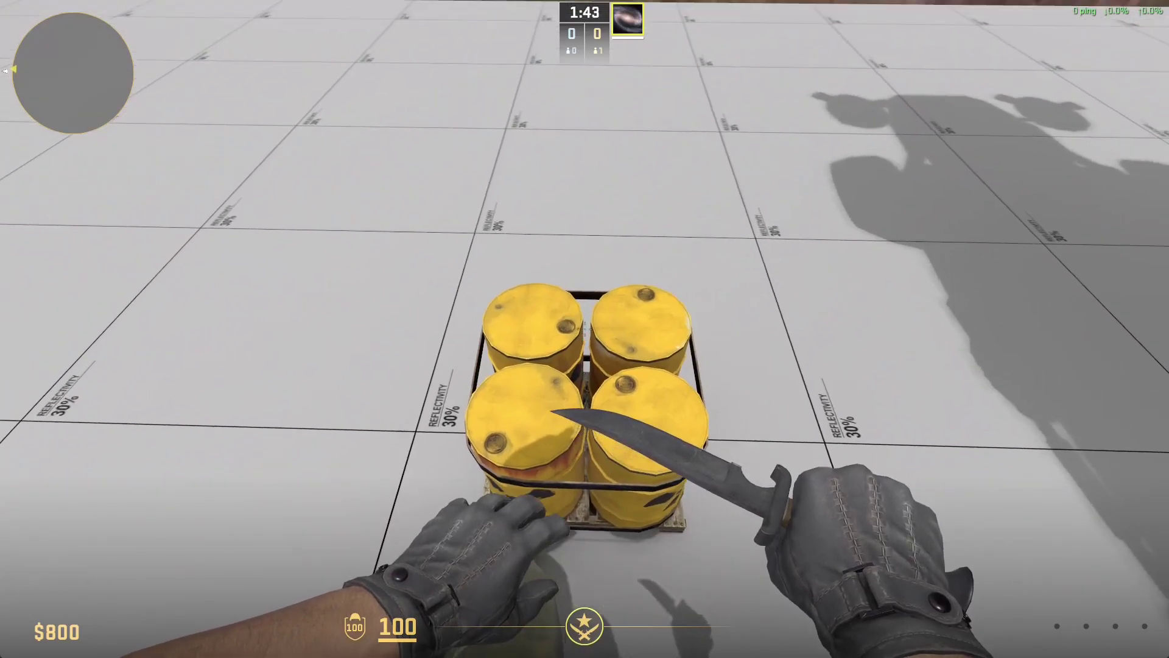
Step: Back away from the radioactive barrels toward the dark floor area by the bunker door to test the sound at a distance
{"action": "key", "text": "s"}
{"action": "key", "text": "s"}
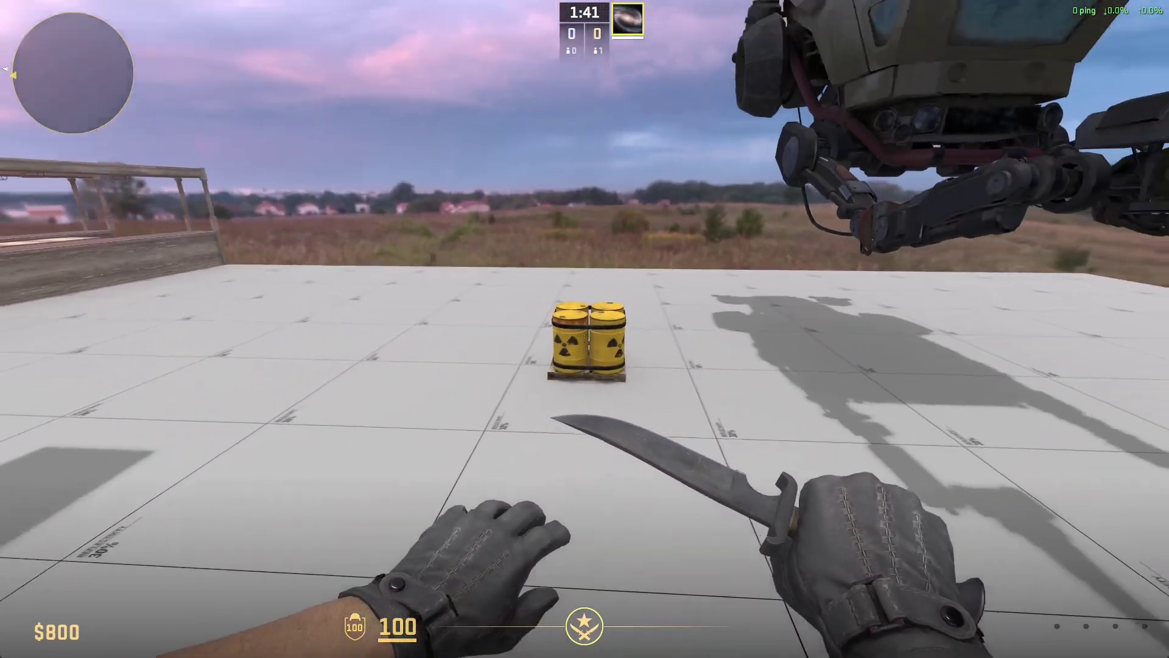
{"action": "key", "text": "s"}
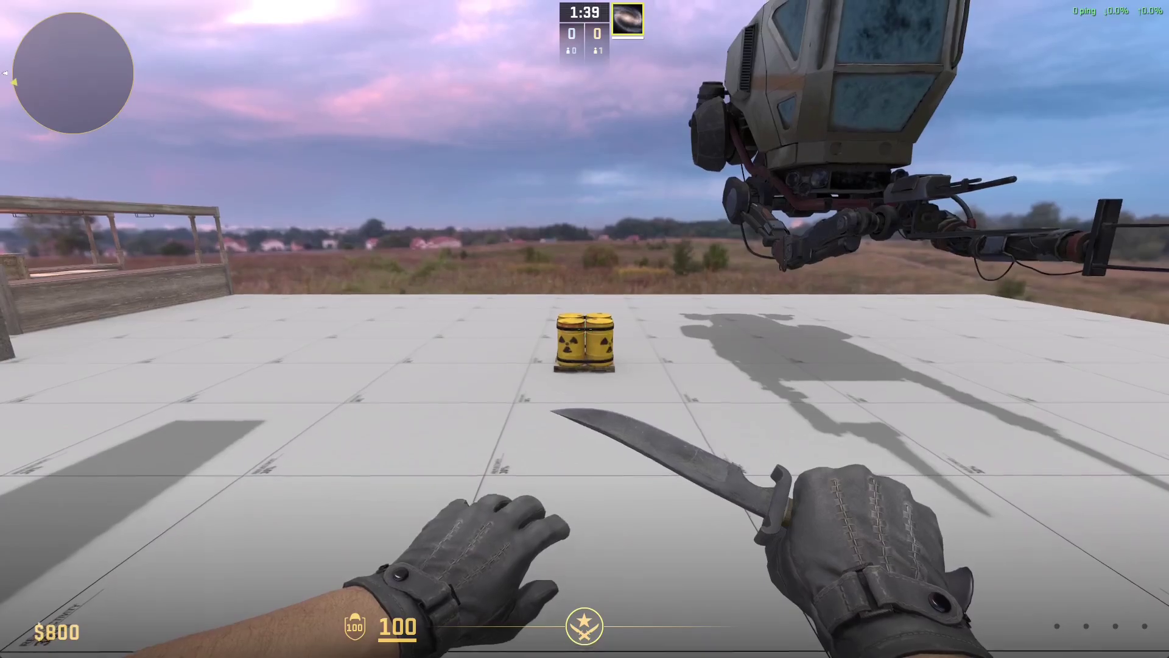
{"action": "key", "text": "s"}
{"action": "key", "text": "s"}
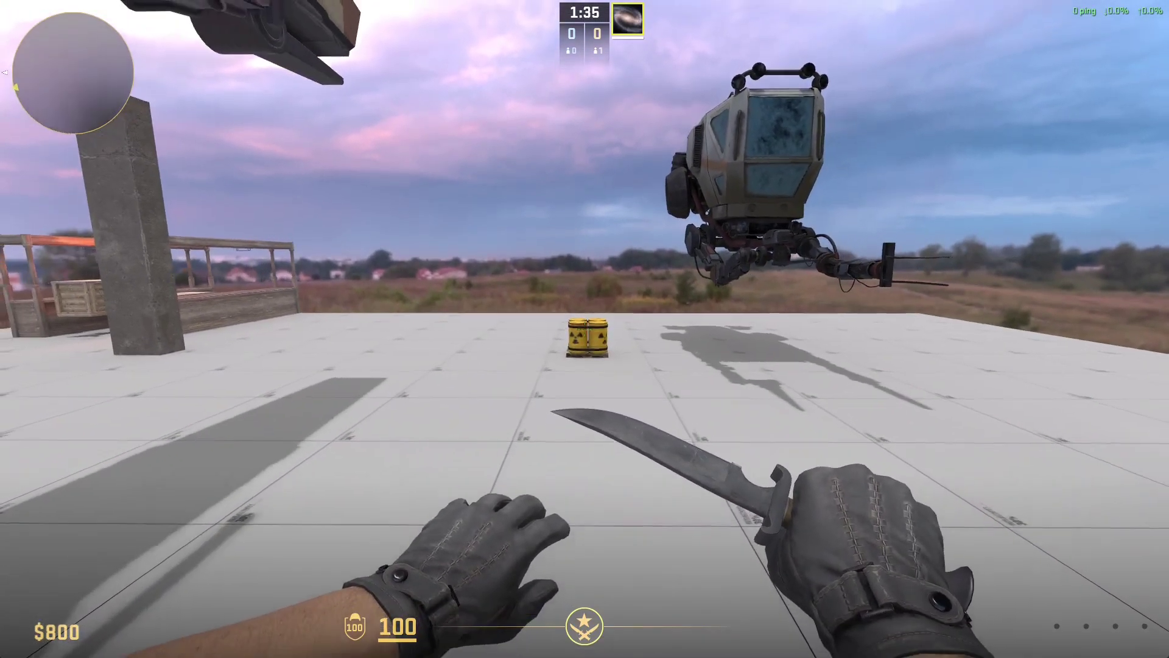
{"action": "key", "text": "s"}
{"action": "key", "text": "s"}
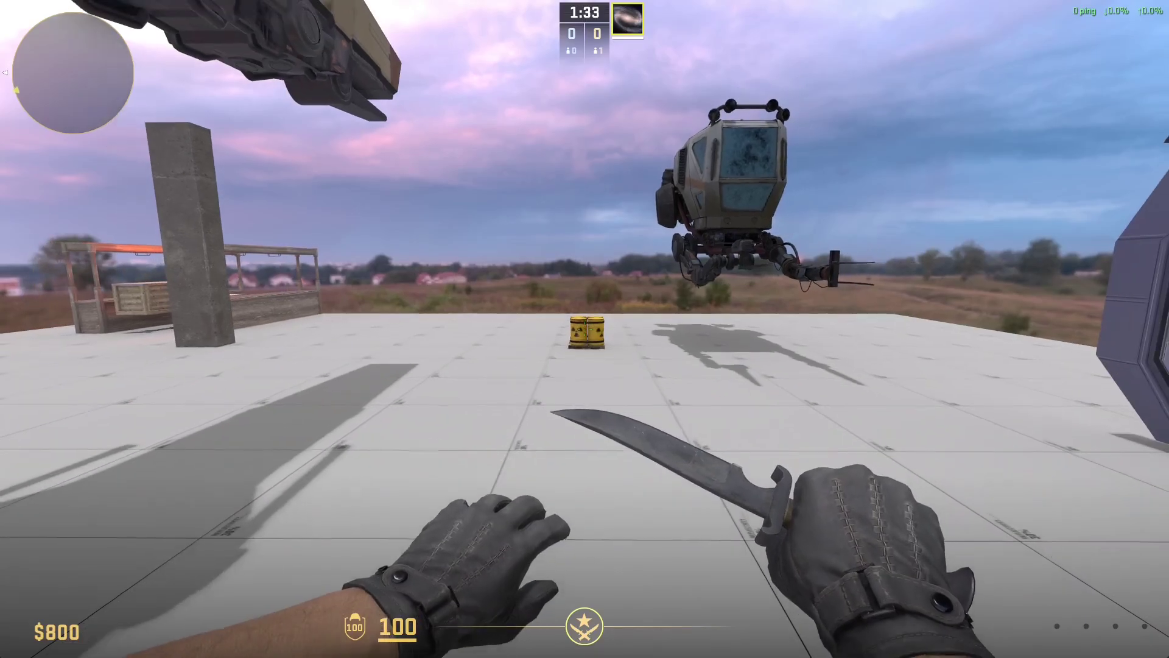
{"action": "key", "text": "s"}
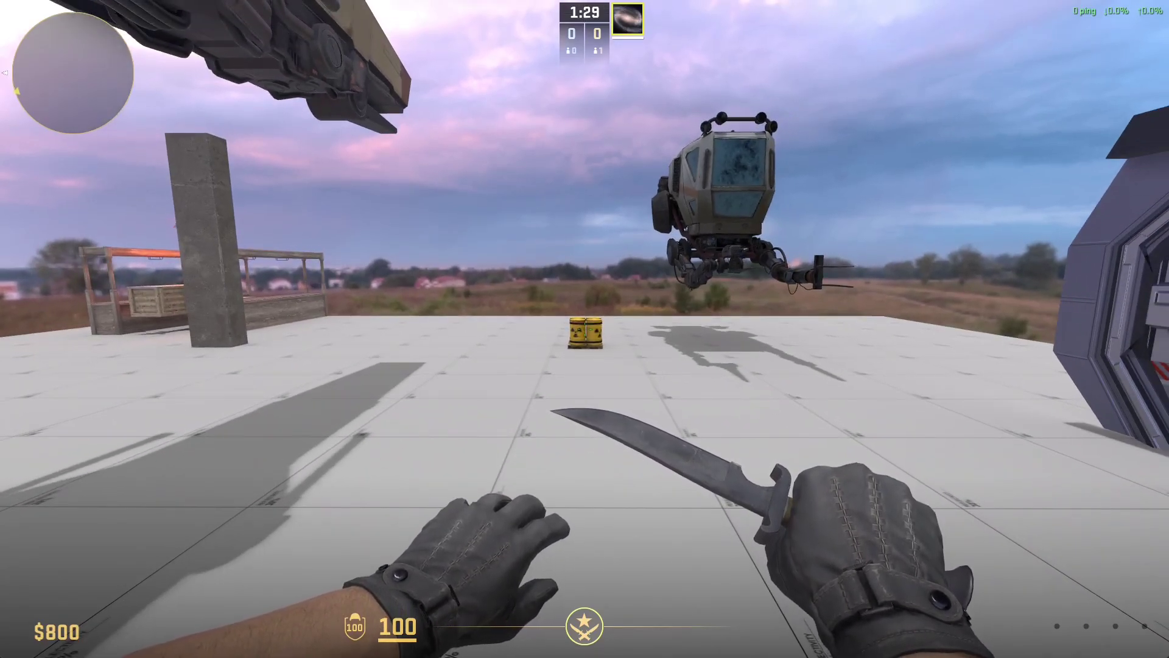
{"action": "key", "text": "s"}
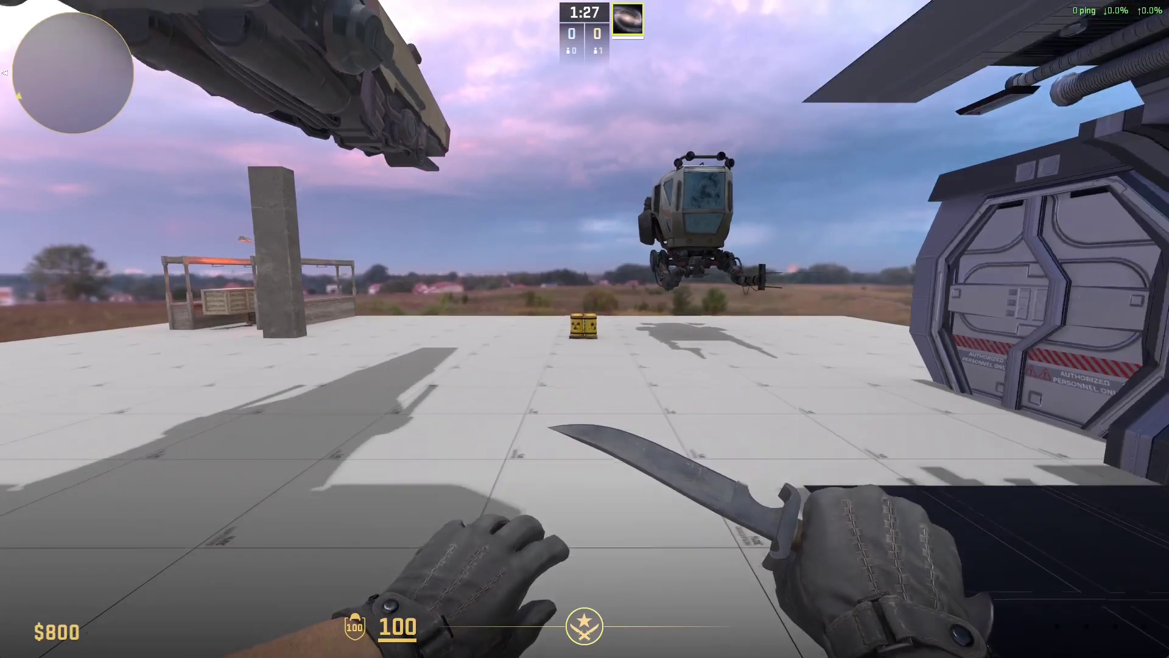
{"action": "key", "text": "a"}
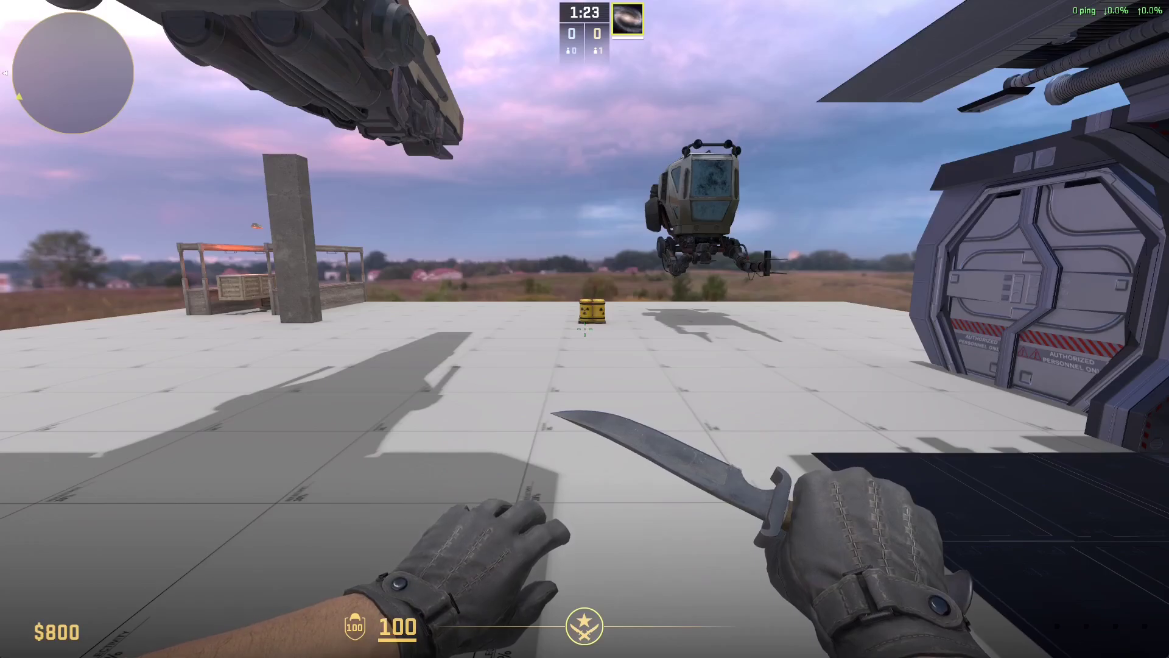
Step: Switch to Chrome and open the Geiger Counters pack on Freesound in a new tab
{"action": "key", "text": "alt+Tab"}
{"action": "key", "text": "alt+Tab"}
{"action": "key", "text": "alt+Tab"}
{"action": "key", "text": "alt+Tab"}
{"action": "key", "text": "alt+Tab"}
{"action": "key", "text": "ctrl+t"}
{"action": "type", "text": "freezetime"}
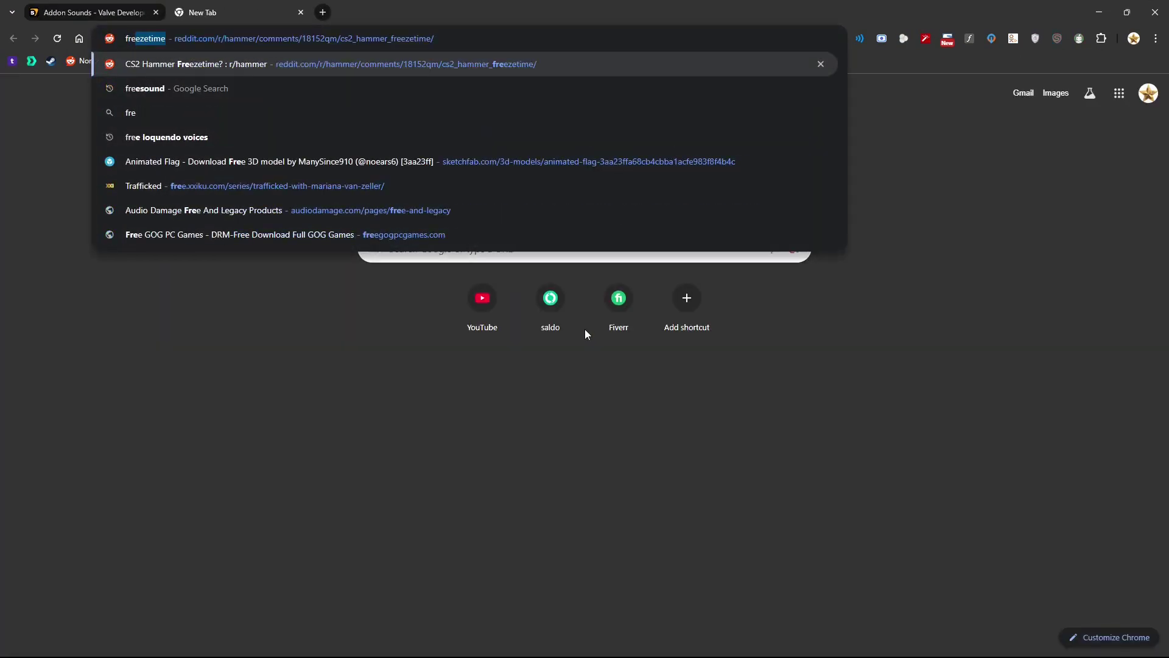
{"action": "key", "text": "Down"}
{"action": "key", "text": "Down"}
{"action": "key", "text": "Down"}
{"action": "key", "text": "Down"}
{"action": "key", "text": "Down"}
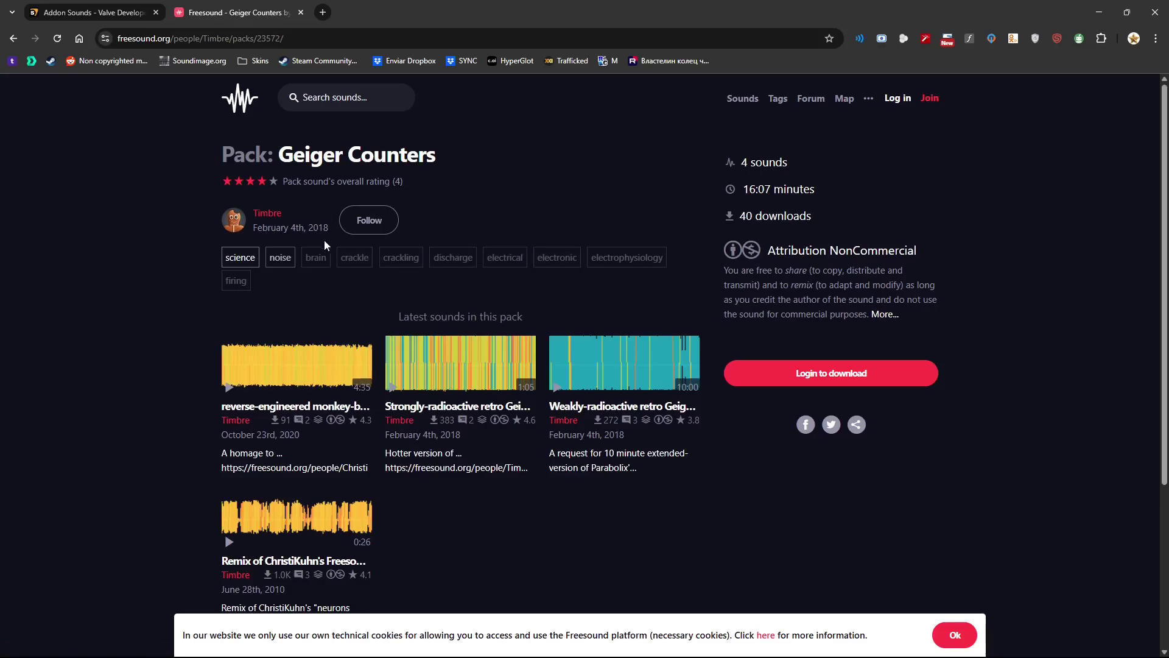
Step: Close the Freesound page and bring up the wavosaurus folder in File Explorer
{"action": "middle_click", "coordinate": [257, 13]}
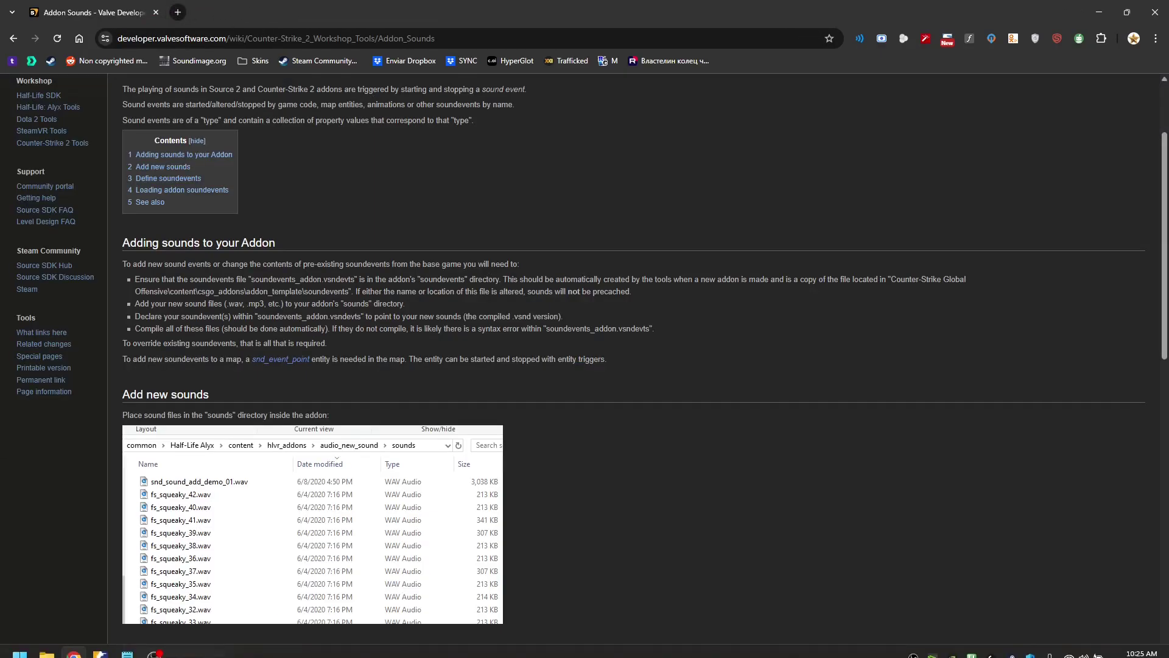
{"action": "left_click", "coordinate": [46, 644]}
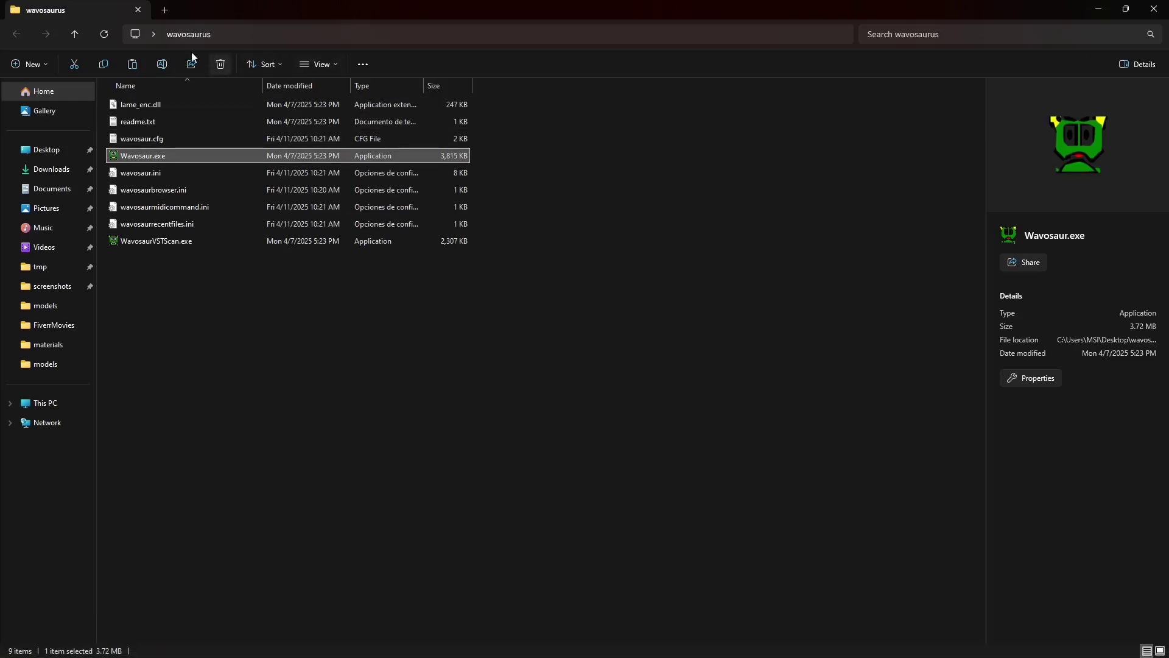
Step: Return to Counter-Strike 2 and approach the radioactive barrels again until standing right over them
{"action": "key", "text": "alt+Tab"}
{"action": "key", "text": "Tab"}
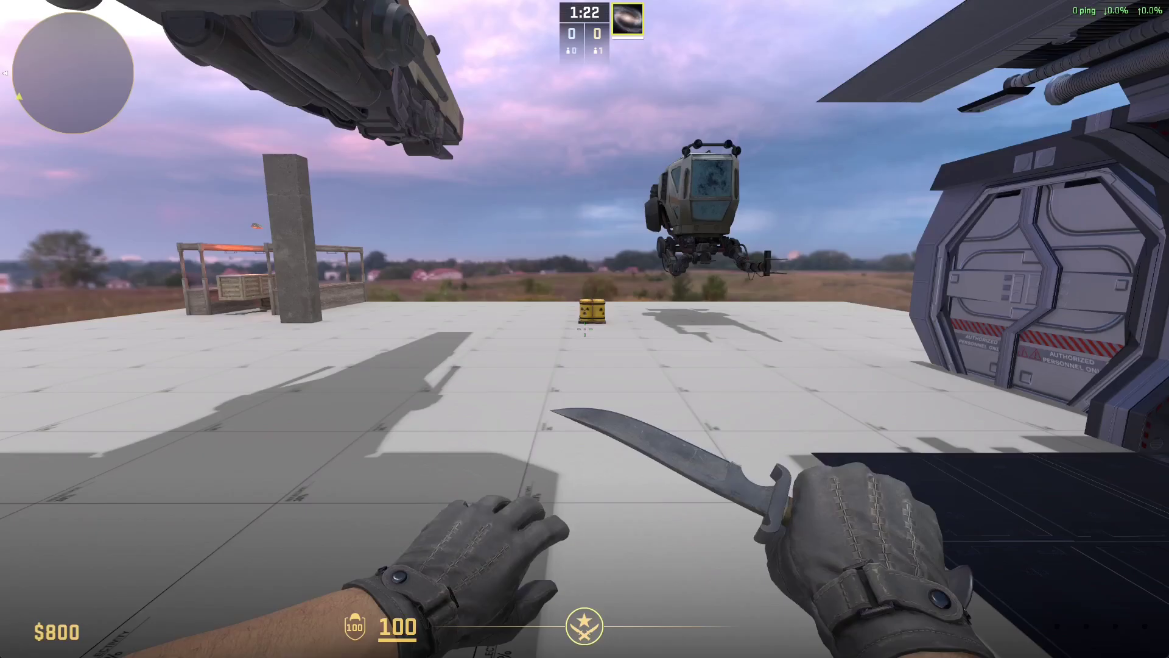
{"action": "key", "text": "w"}
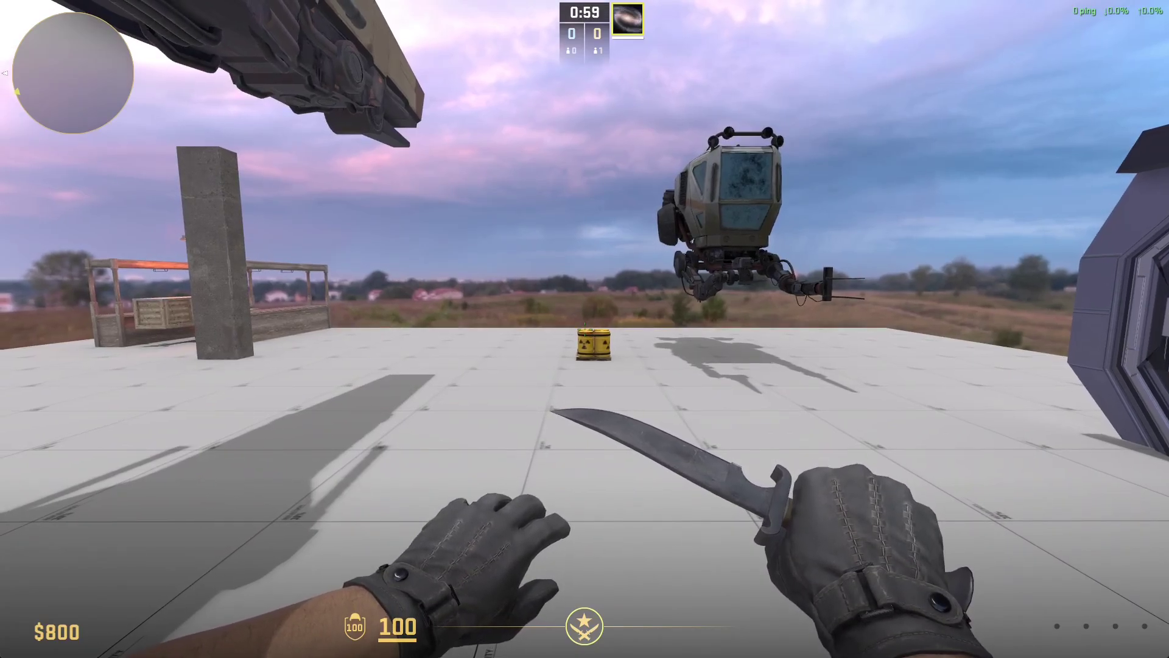
{"action": "key", "text": "w"}
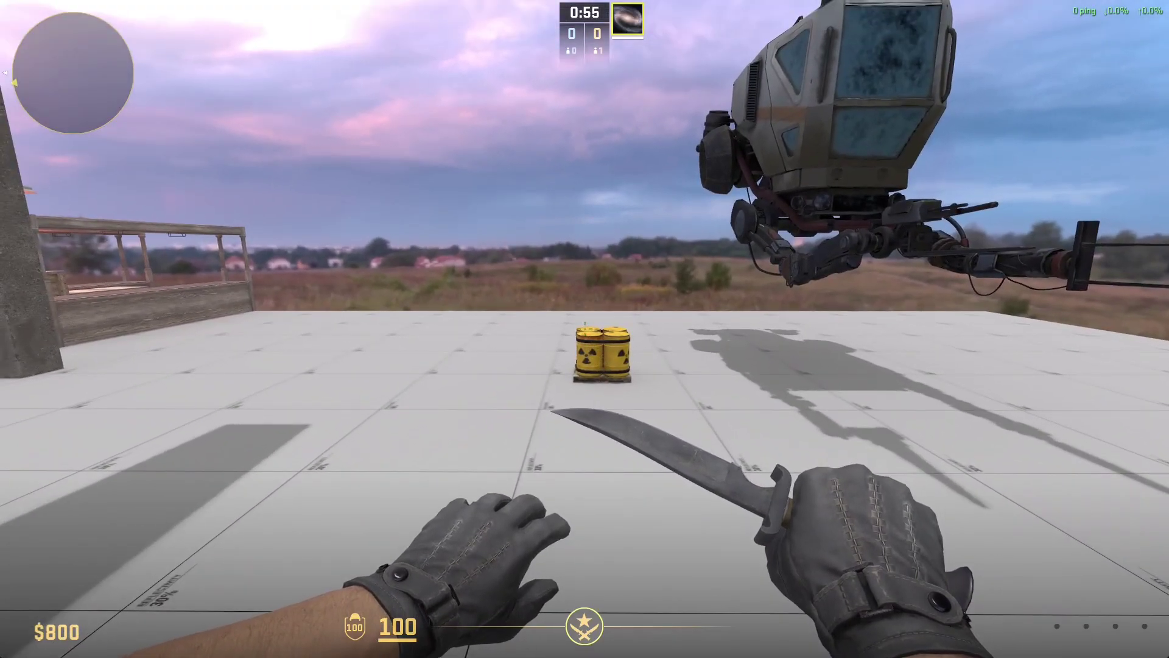
{"action": "key", "text": "w"}
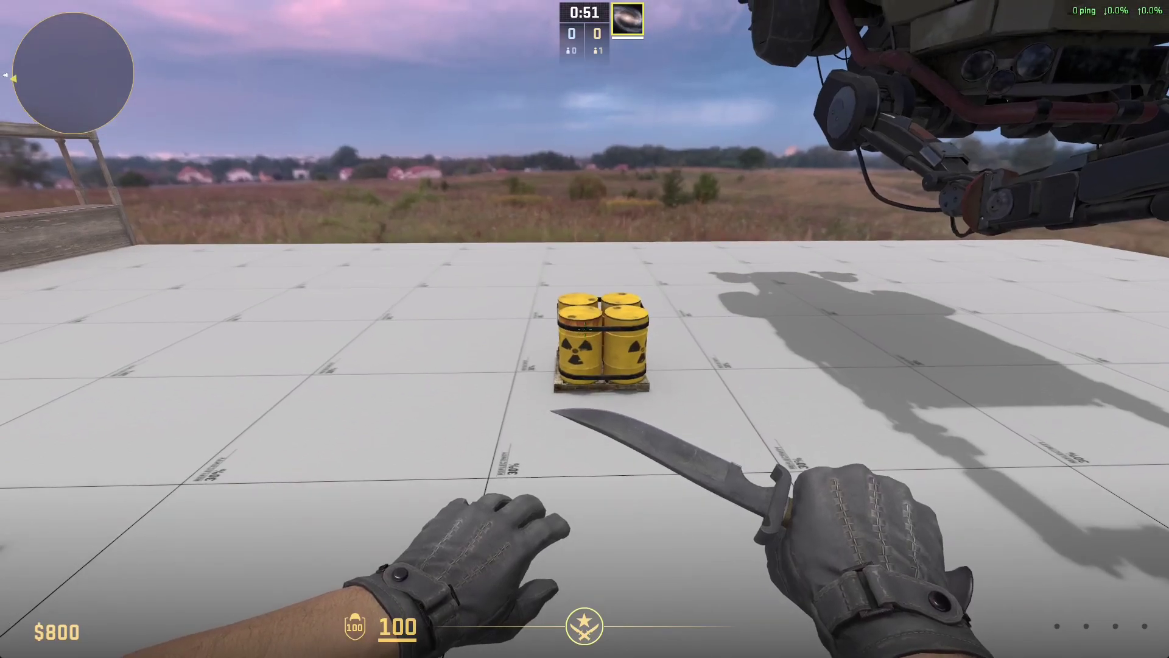
{"action": "key", "text": "w"}
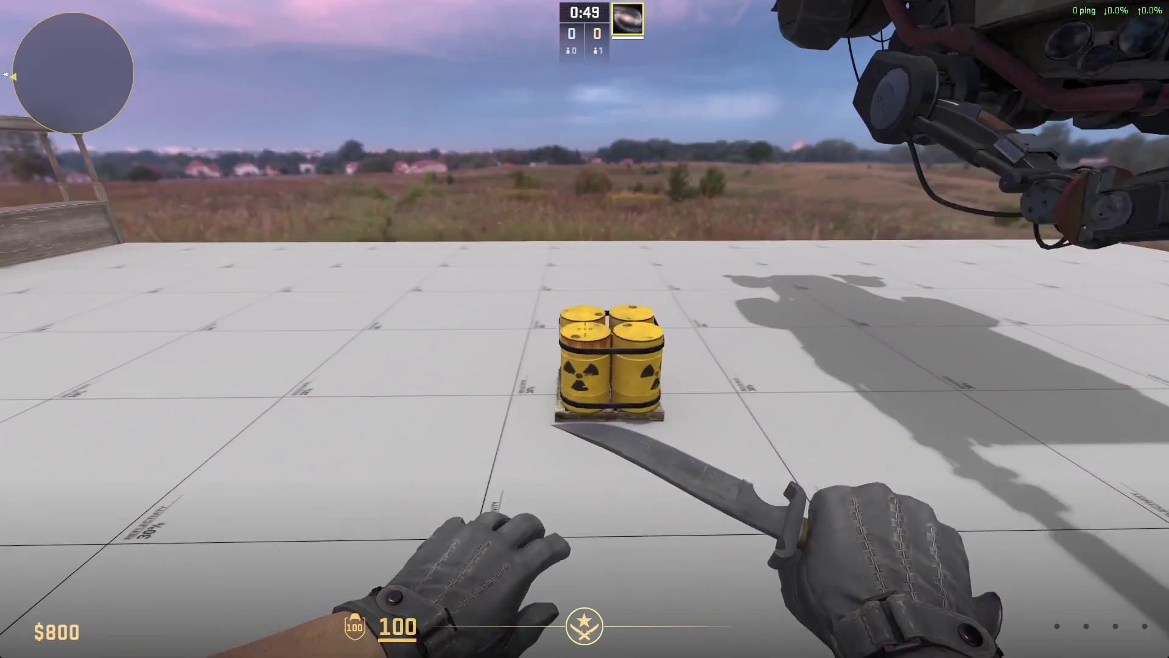
{"action": "key", "text": "w"}
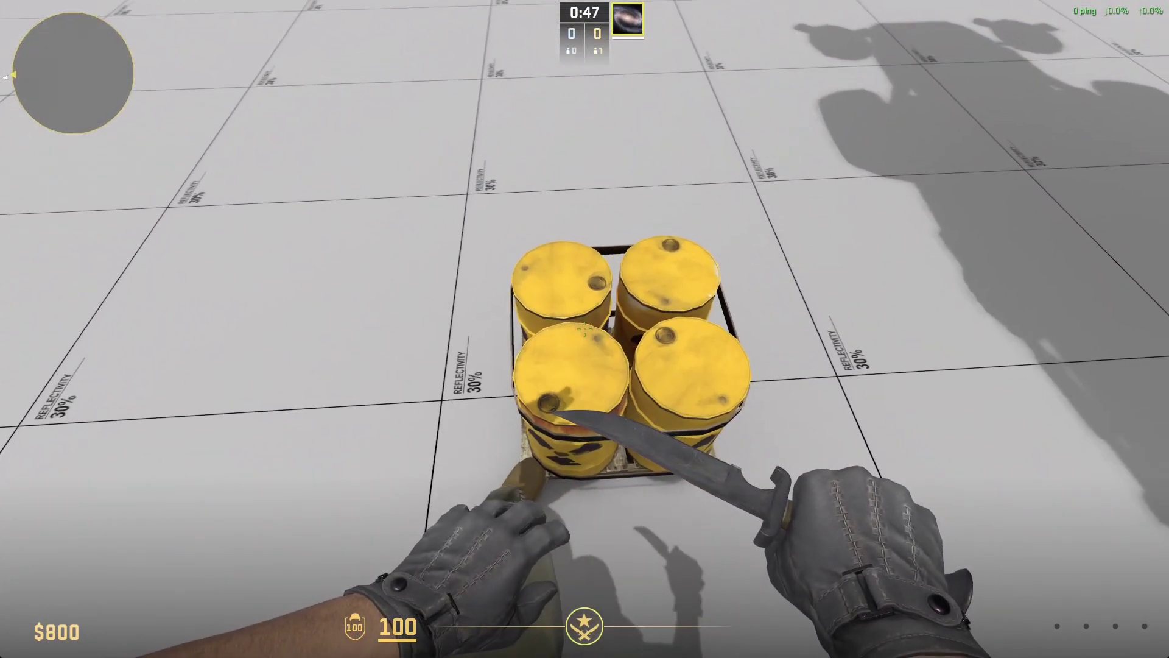
Step: Retreat from the barrels toward the bunker door to compare the sound at increasing distance
{"action": "key", "text": "s"}
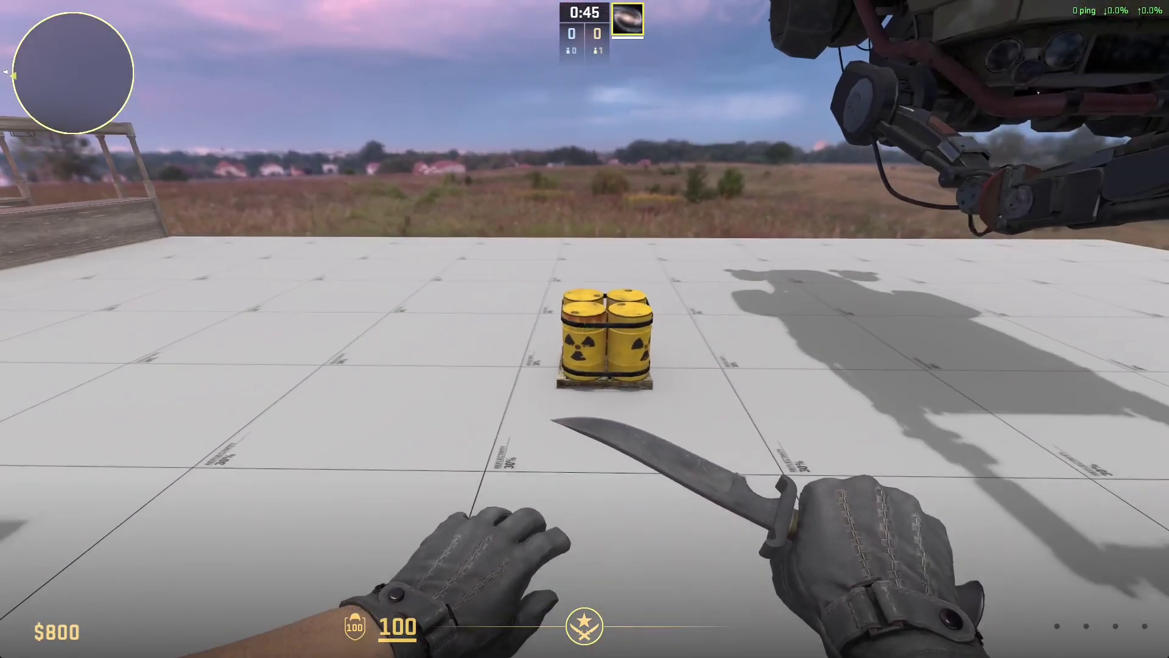
{"action": "key", "text": "s"}
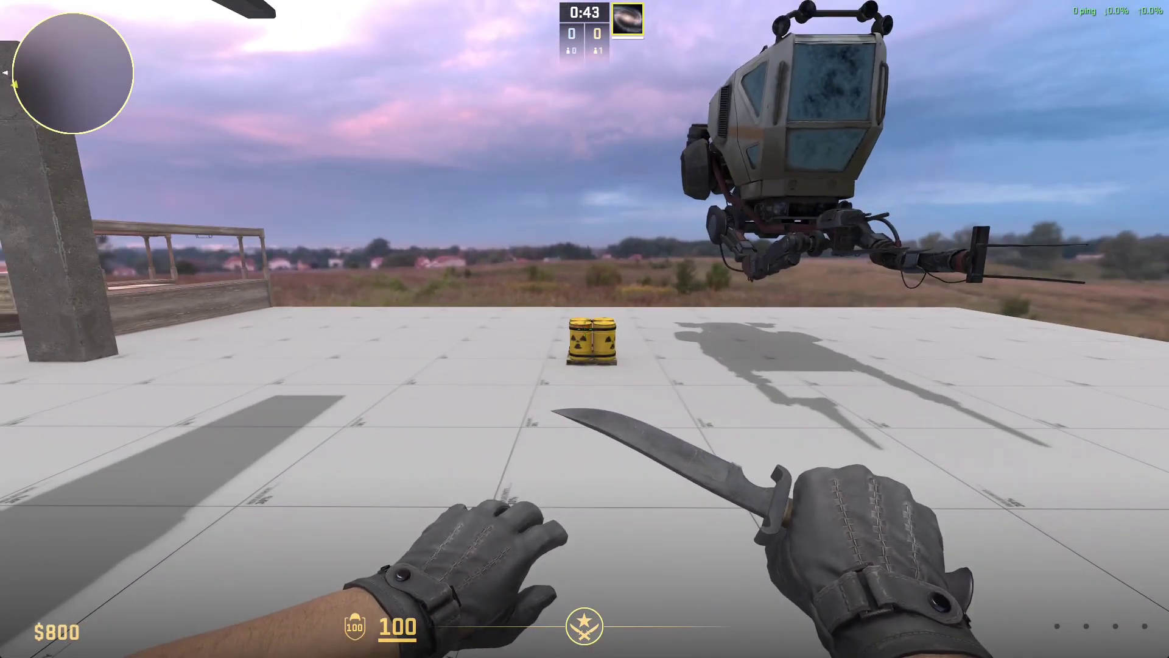
{"action": "key", "text": "s"}
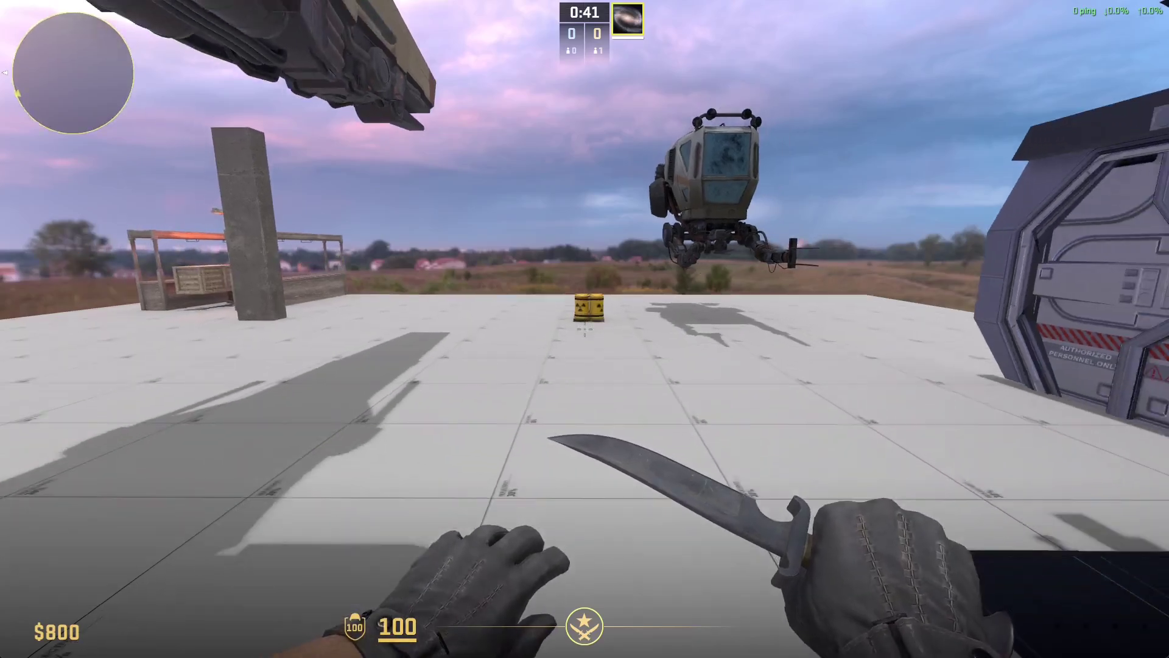
Step: Switch from the game to the File Explorer window showing the wavosaurus folder
{"action": "key", "text": "alt+Tab"}
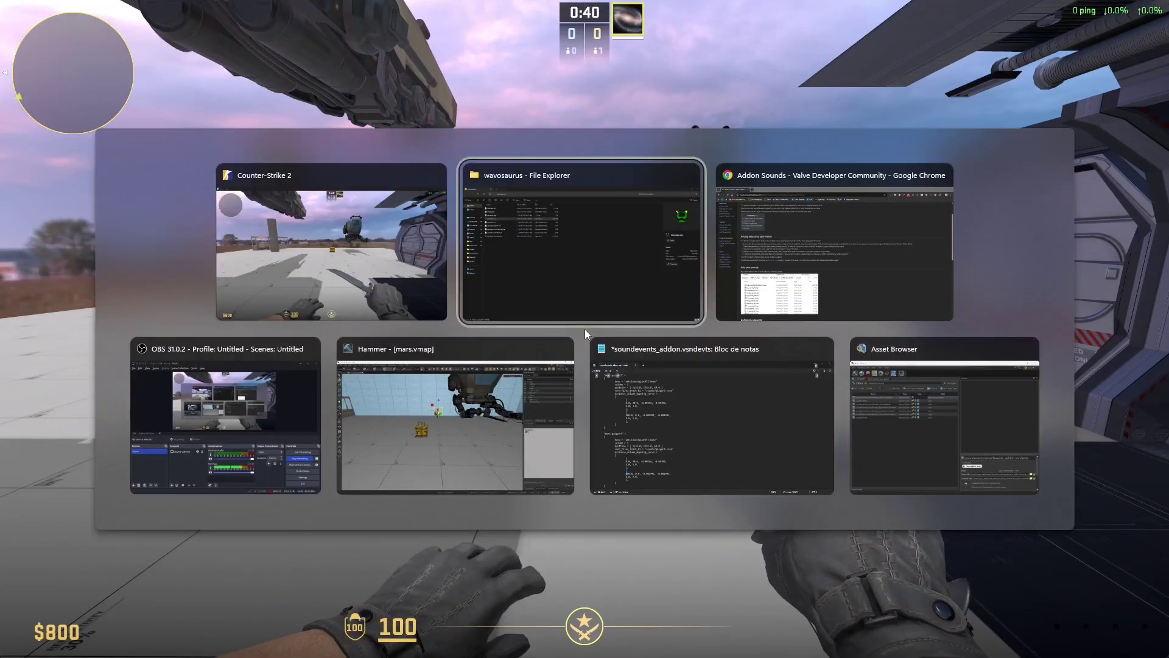
{"action": "key", "text": "alt+Tab"}
{"action": "key", "text": "alt+Tab"}
{"action": "key", "text": "alt+Tab"}
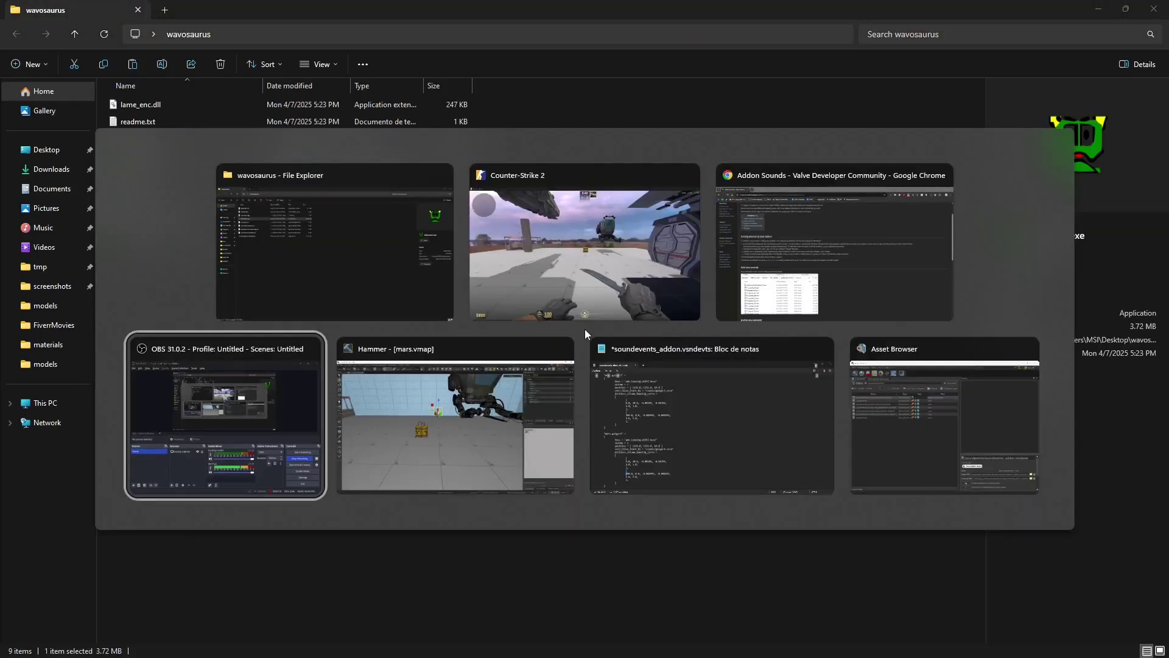
{"action": "key", "text": "alt+shift+Tab"}
{"action": "key", "text": "alt+shift+Tab"}
{"action": "key", "text": "alt+shift+Tab"}
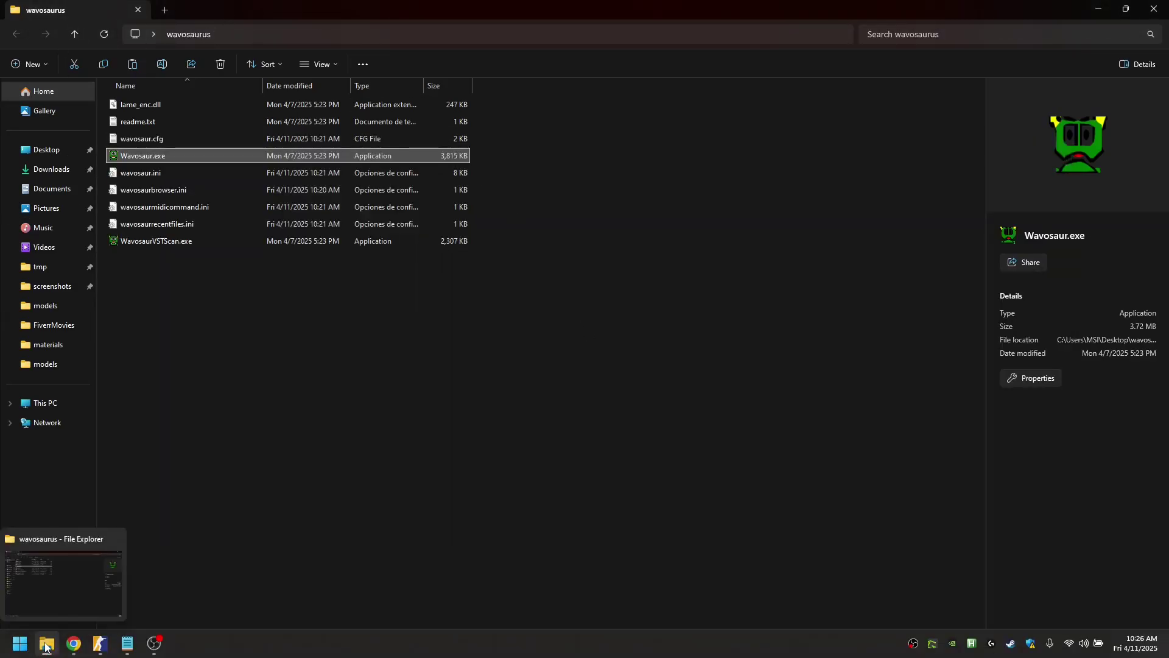
Step: Open the mars addon's sounds folder under content\csgo_addons in a new File Explorer window
{"action": "right_click", "coordinate": [47, 643]}
{"action": "left_click", "coordinate": [65, 571]}
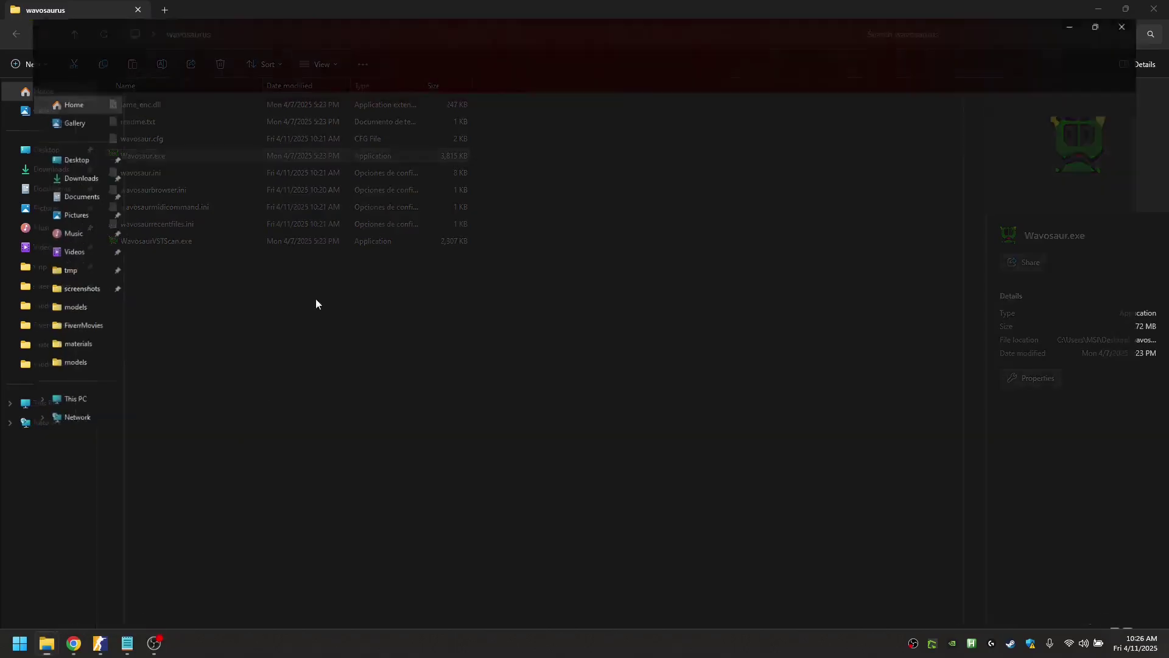
{"action": "left_click", "coordinate": [338, 37]}
{"action": "left_click", "coordinate": [391, 61]}
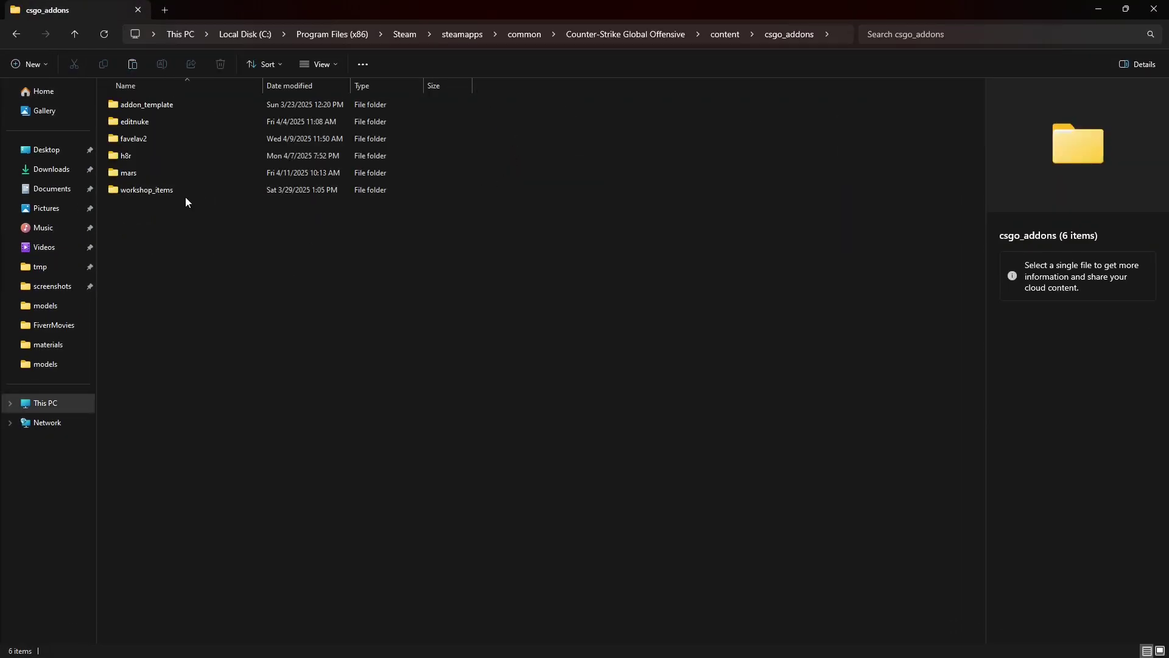
{"action": "double_click", "coordinate": [136, 174]}
{"action": "double_click", "coordinate": [131, 190]}
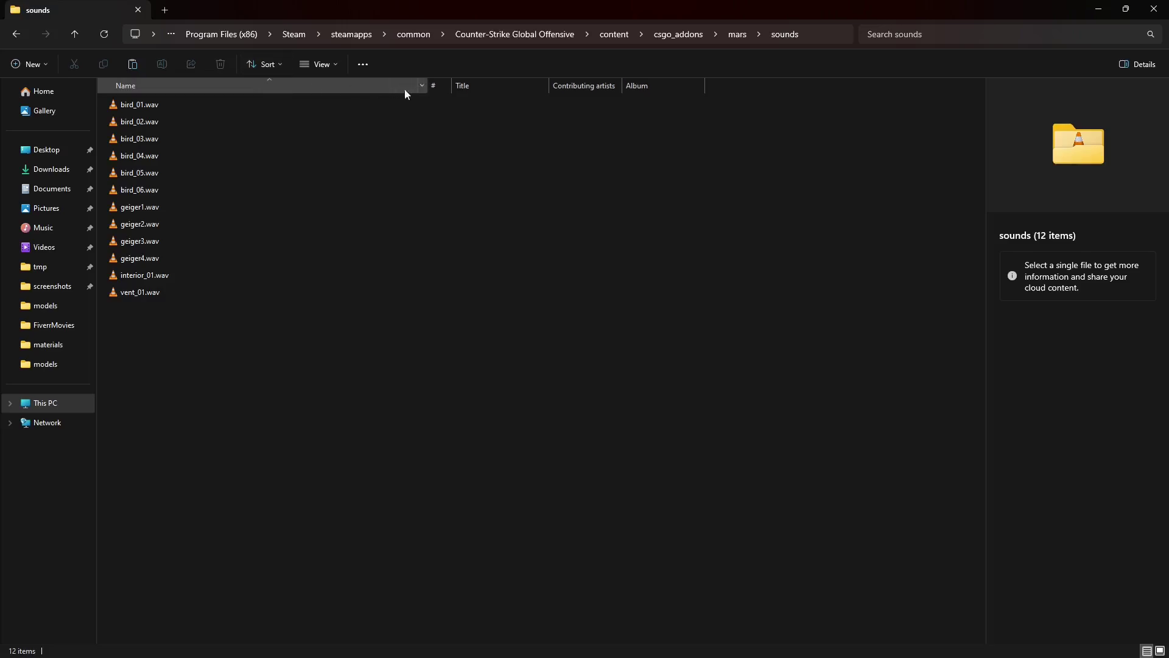
Step: Play geiger1.wav, geiger2.wav, geiger3.wav and geiger4.wav in VLC to preview them, and close the player
{"action": "left_click", "coordinate": [145, 207]}
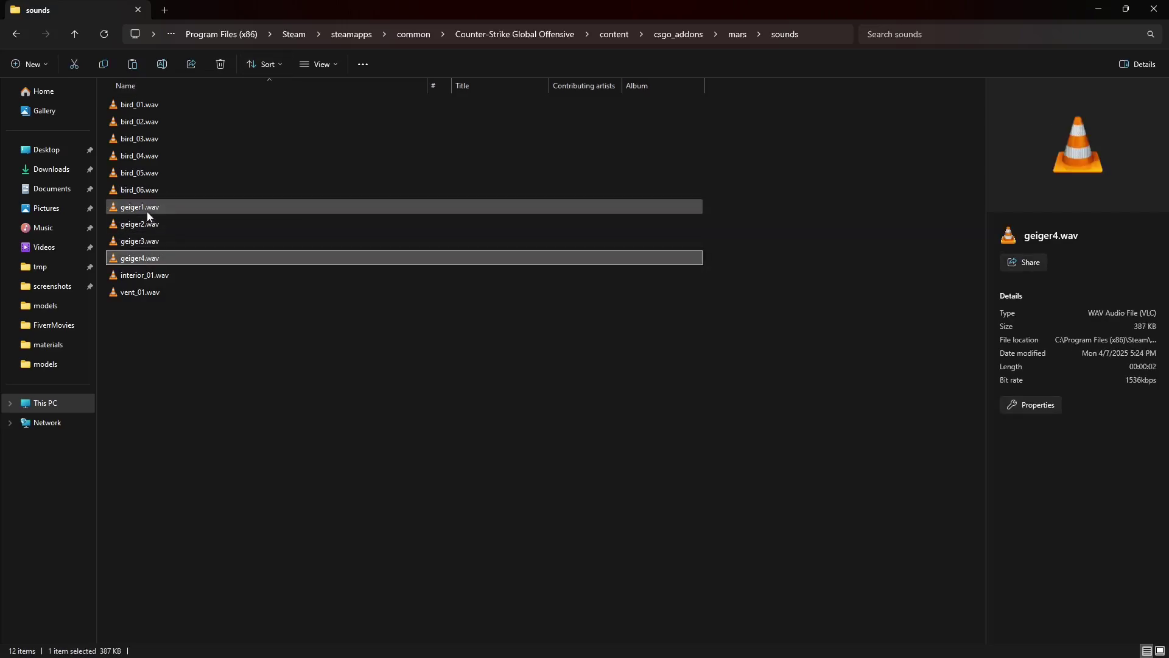
{"action": "double_click", "coordinate": [147, 207]}
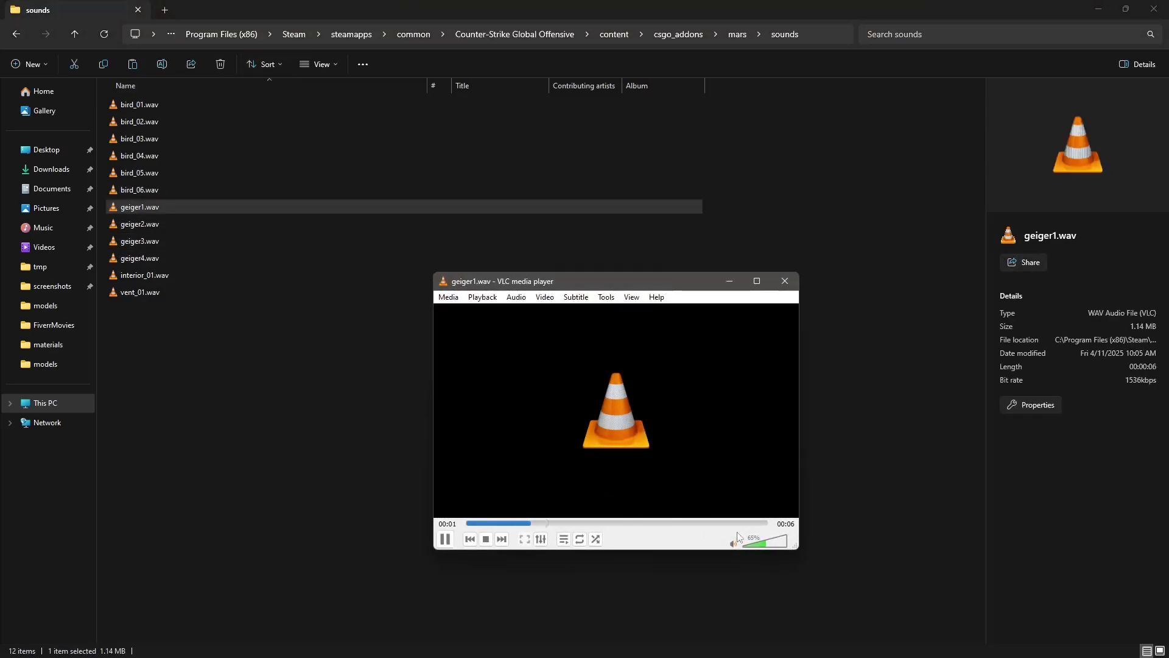
{"action": "left_click", "coordinate": [153, 224]}
{"action": "key", "text": "alt+Tab"}
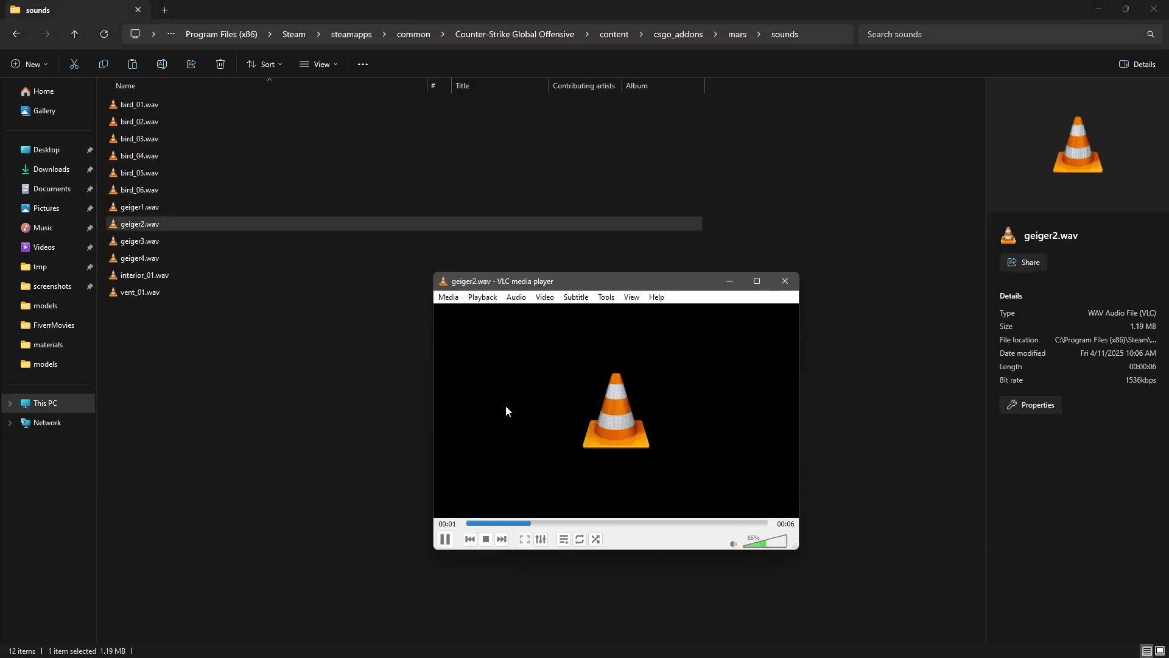
{"action": "double_click", "coordinate": [184, 242]}
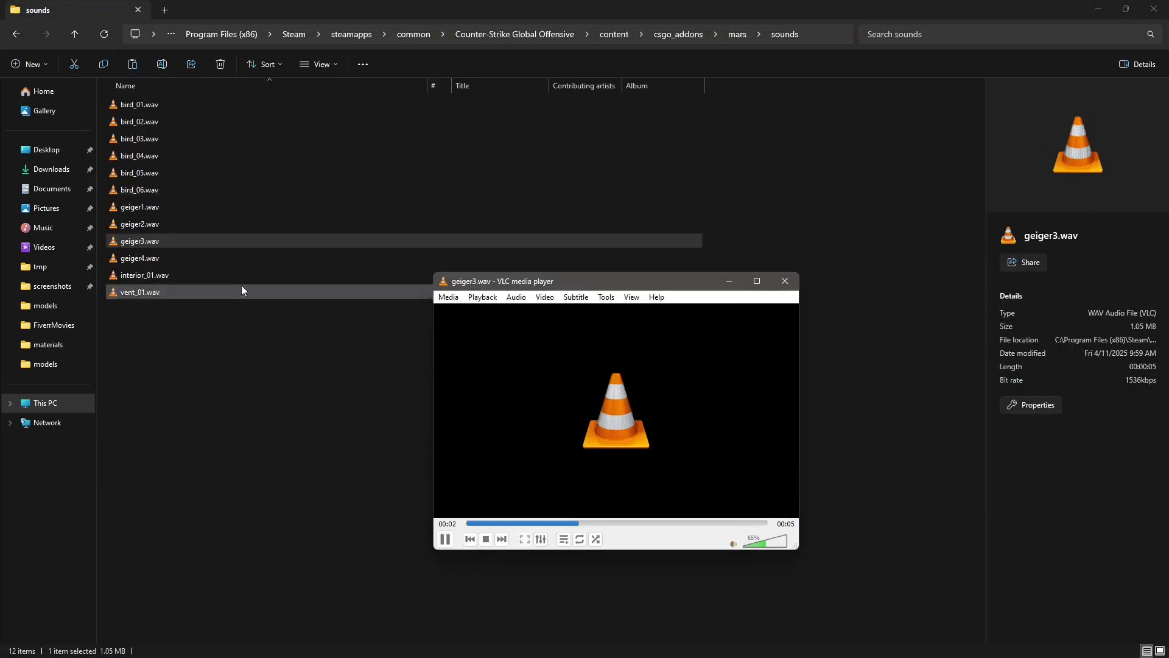
{"action": "double_click", "coordinate": [156, 260]}
{"action": "left_click", "coordinate": [784, 281]}
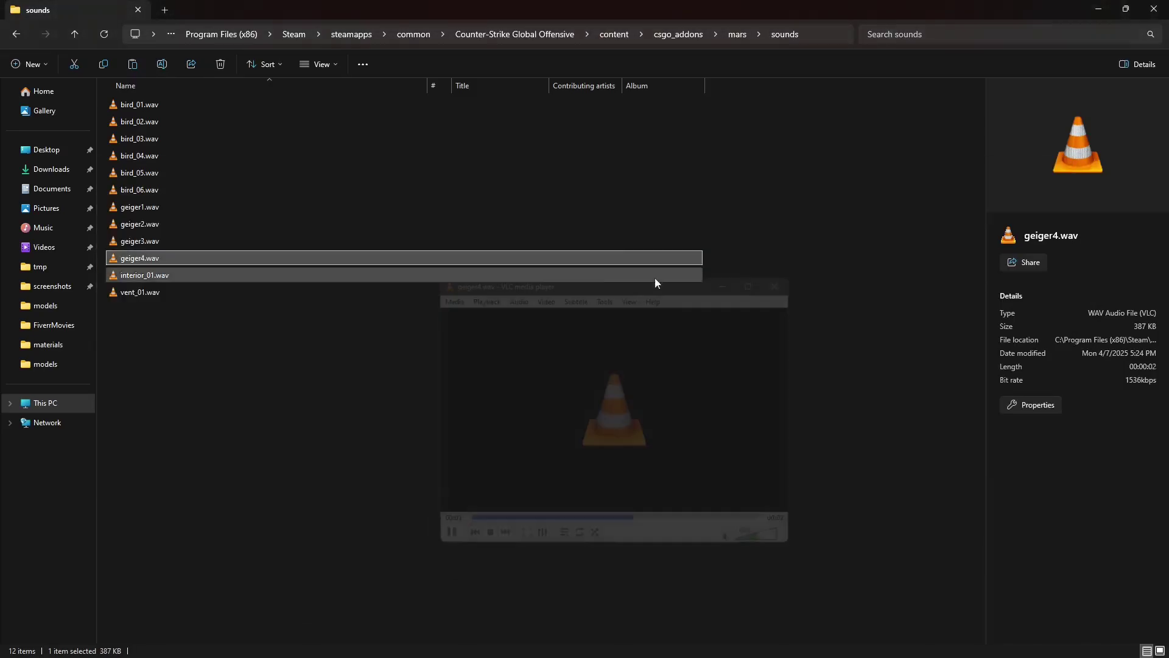
{"action": "key", "text": "alt+Tab"}
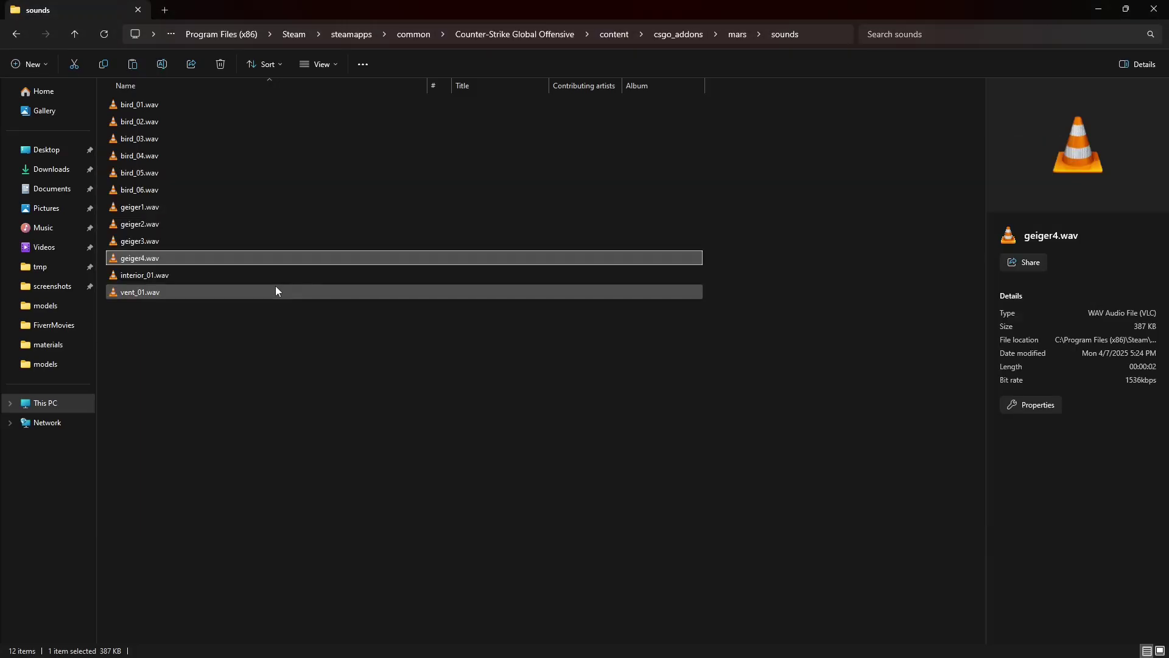
Step: Switch to Counter-Strike 2, request to leave the match for the main menu, and return to the sounds folder
{"action": "key", "text": "alt+Tab"}
{"action": "key", "text": "alt+Tab"}
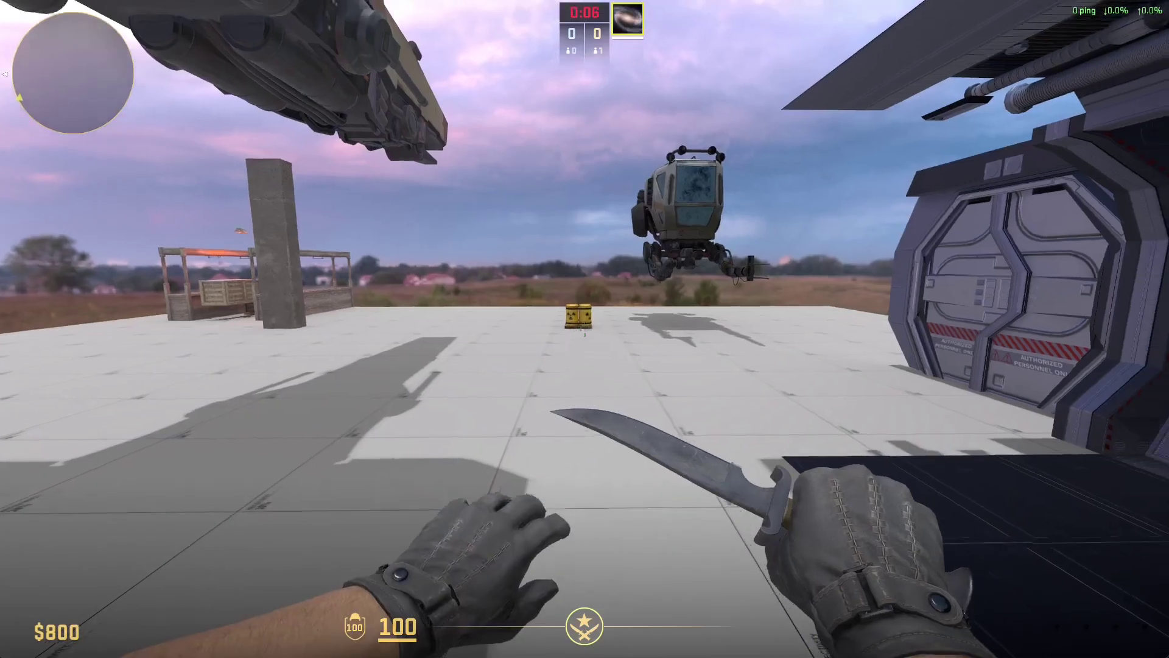
{"action": "key", "text": "Escape"}
{"action": "left_click", "coordinate": [756, 82]}
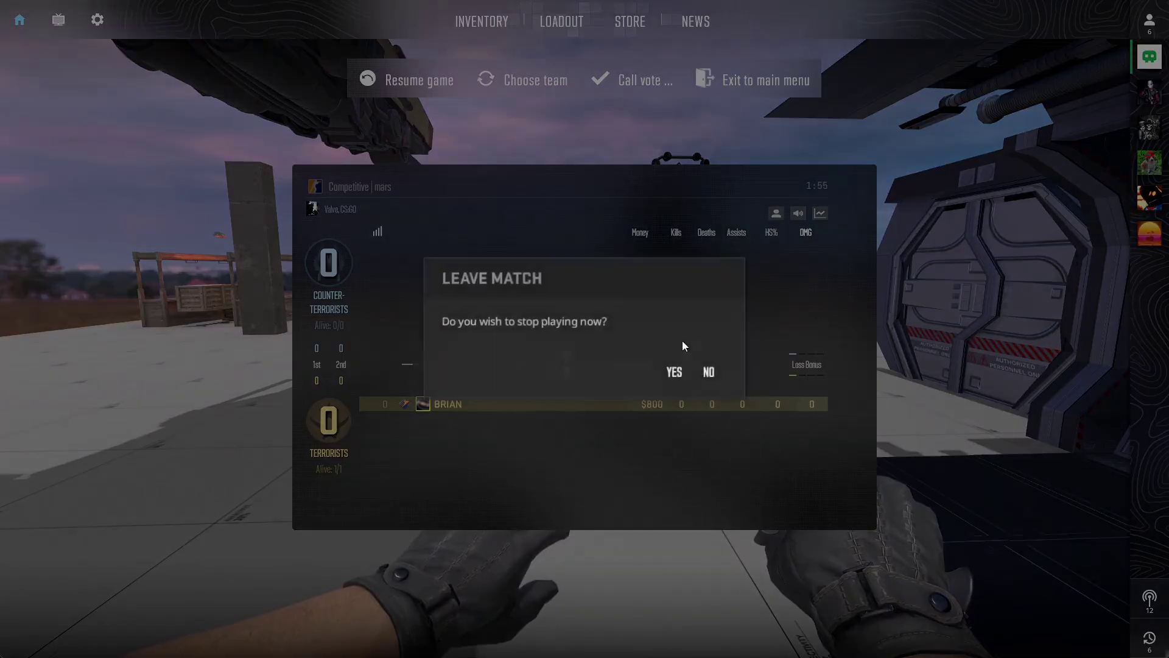
{"action": "key", "text": "alt+Tab"}
Step: Launch Wavosaur.exe from the wavosaurus folder and place its window over the sounds folder with the geiger files still reachable
{"action": "left_click", "coordinate": [163, 208]}
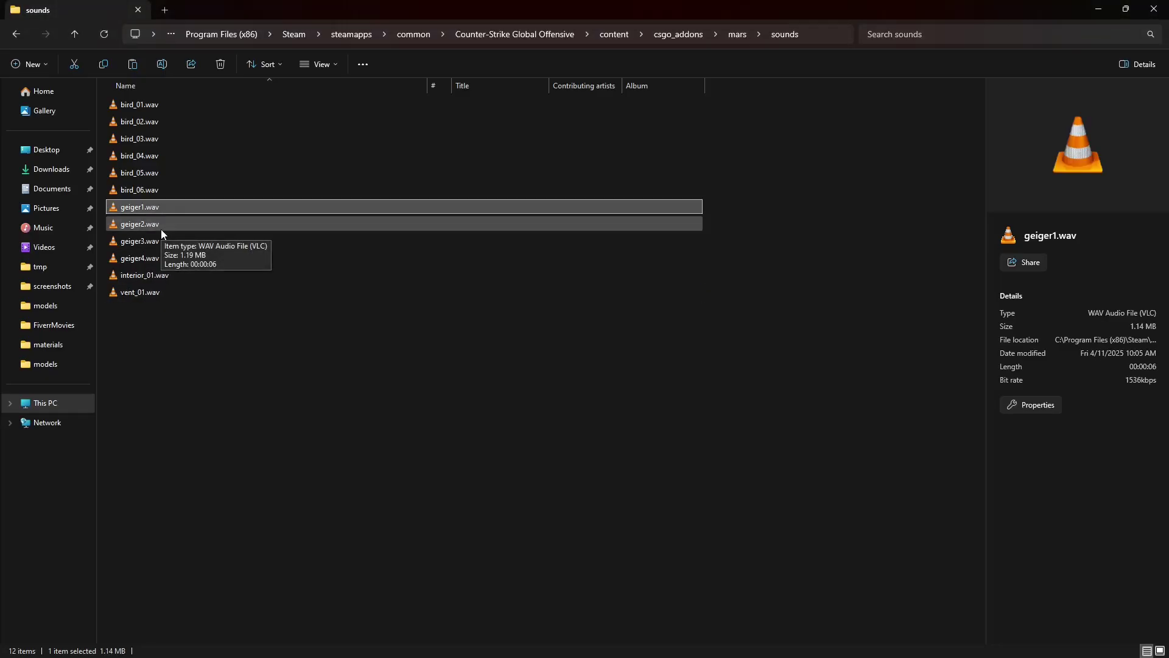
{"action": "key", "text": "alt+Tab"}
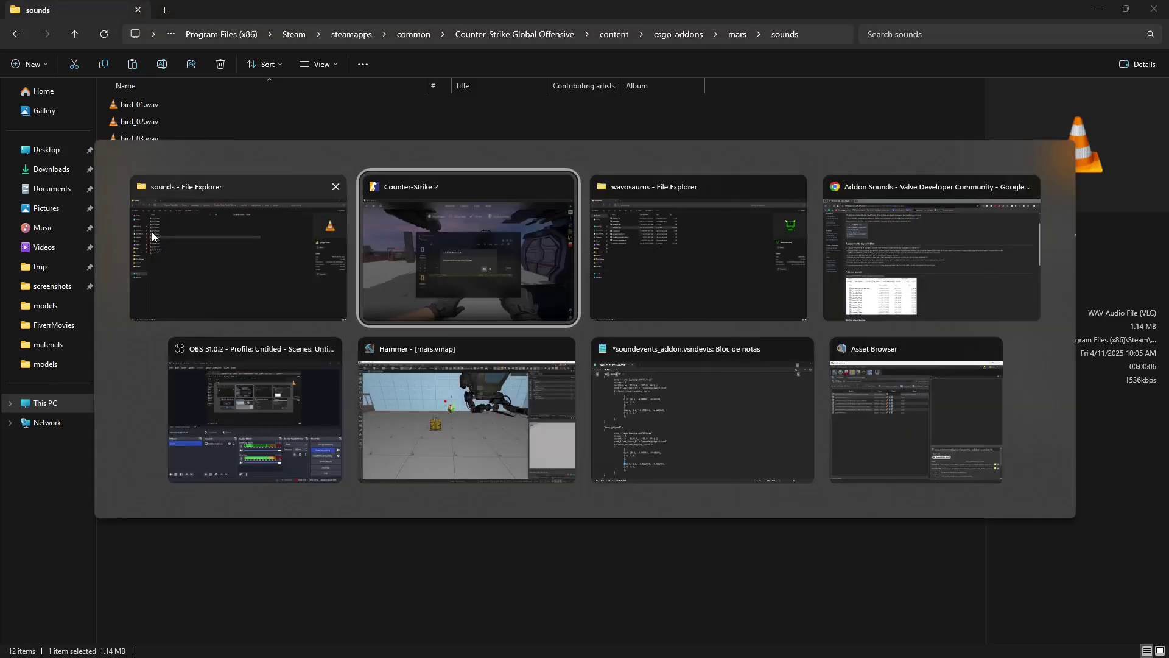
{"action": "left_click", "coordinate": [661, 236]}
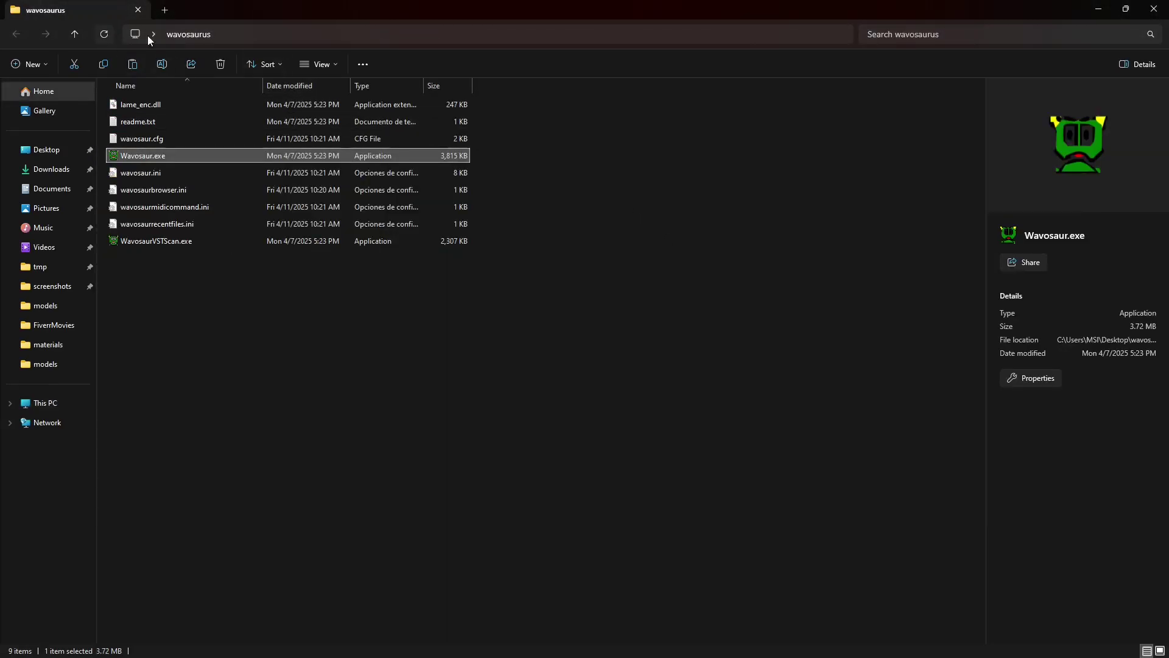
{"action": "left_click_drag", "start_coordinate": [279, 12], "coordinate": [671, 79]}
{"action": "double_click", "coordinate": [518, 223]}
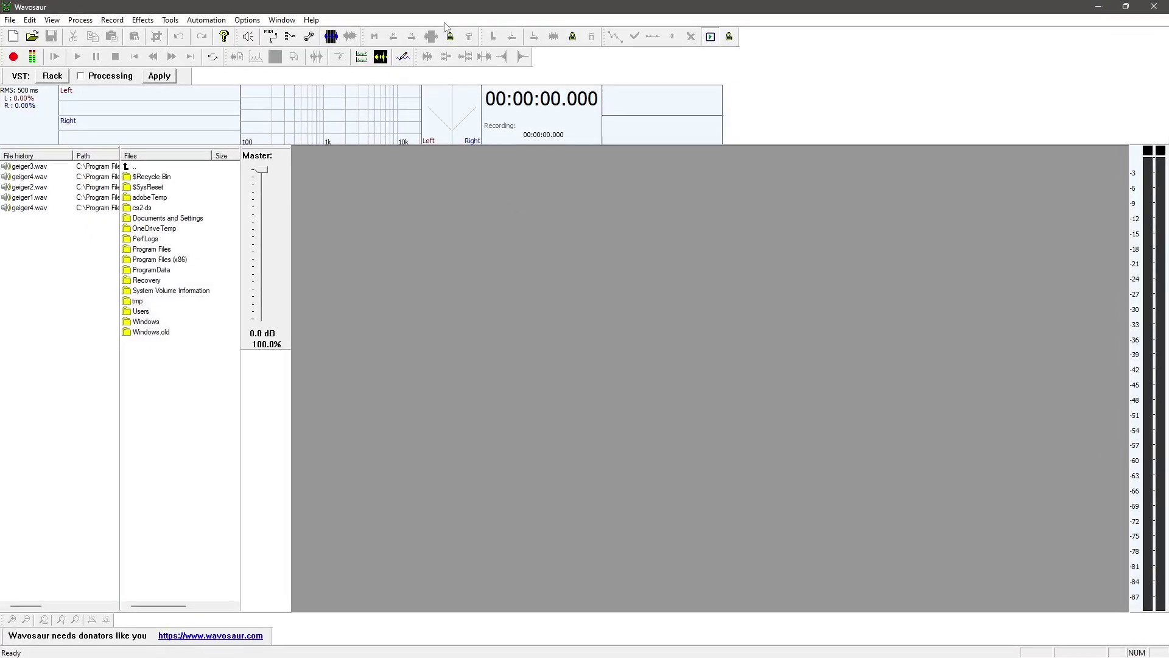
{"action": "left_click_drag", "start_coordinate": [585, 6], "coordinate": [615, 46]}
Step: Open geiger1.wav from the sounds folder in Wavosaur and enlarge its waveform as a floating window
{"action": "left_click_drag", "start_coordinate": [139, 207], "coordinate": [539, 296]}
{"action": "left_click", "coordinate": [892, 203]}
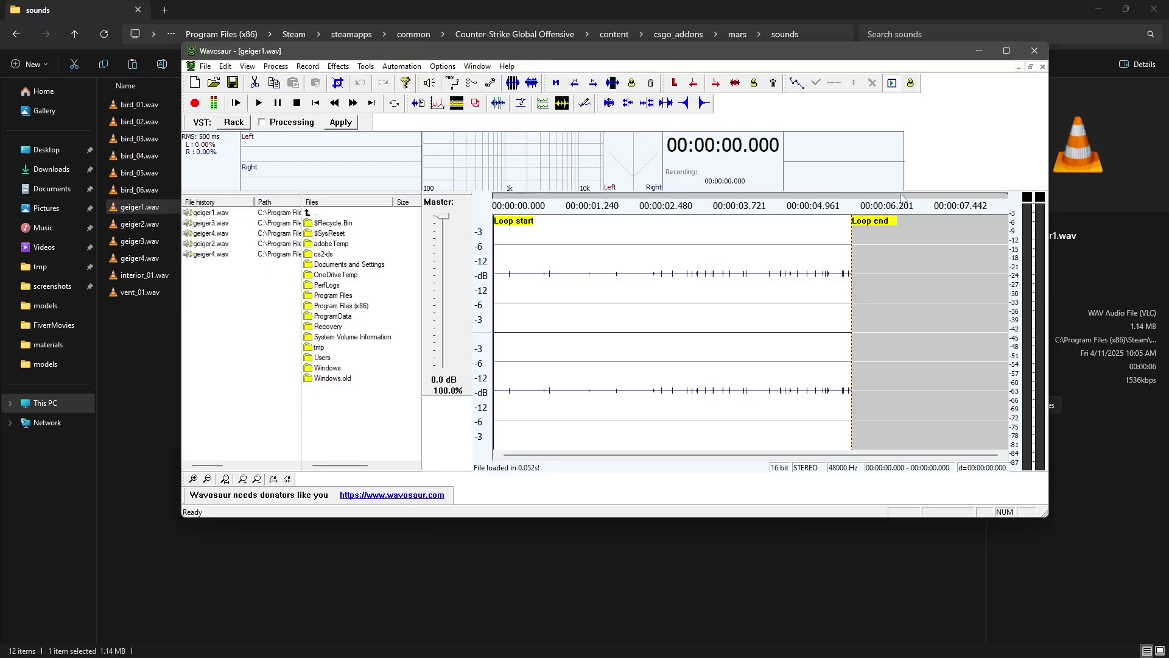
{"action": "left_click", "coordinate": [1027, 66]}
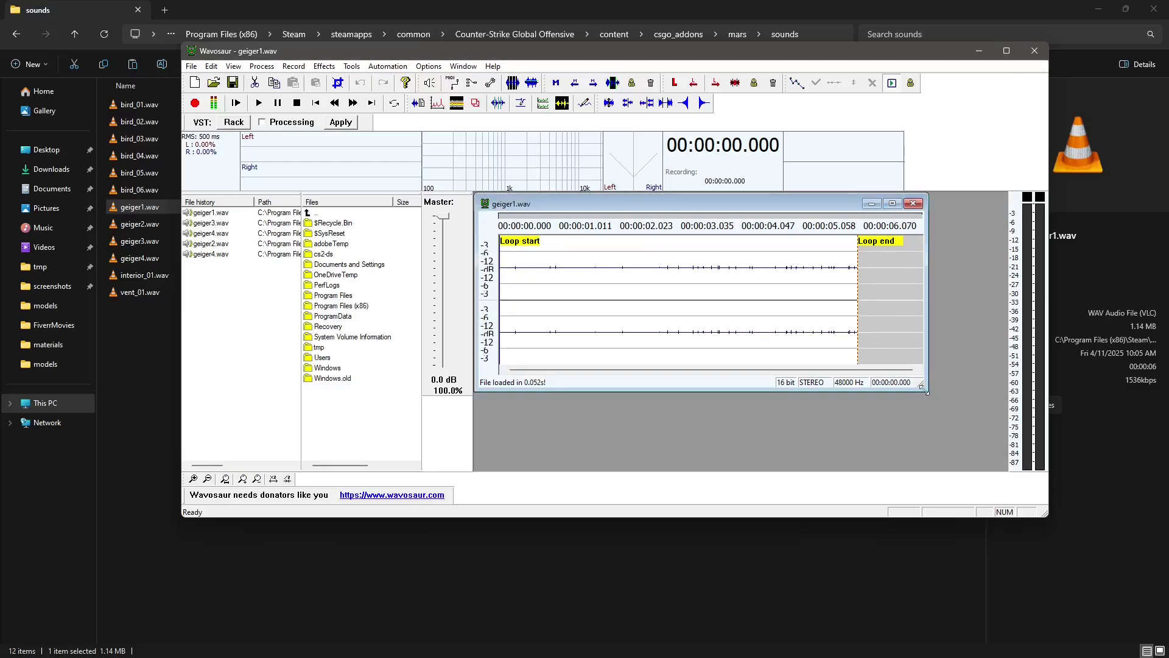
{"action": "left_click_drag", "start_coordinate": [926, 391], "coordinate": [977, 429]}
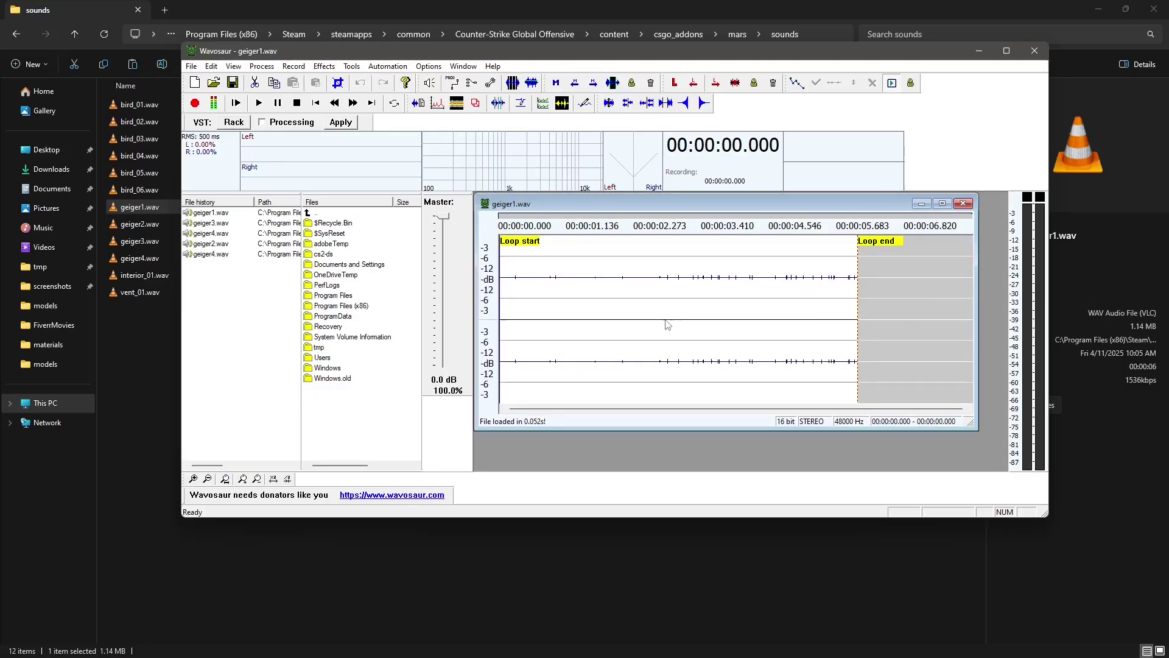
Step: Create loop points around all of geiger1.wav, and try a shorter loop from 2.656 to 6.279 seconds
{"action": "double_click", "coordinate": [699, 306]}
{"action": "key", "text": "l"}
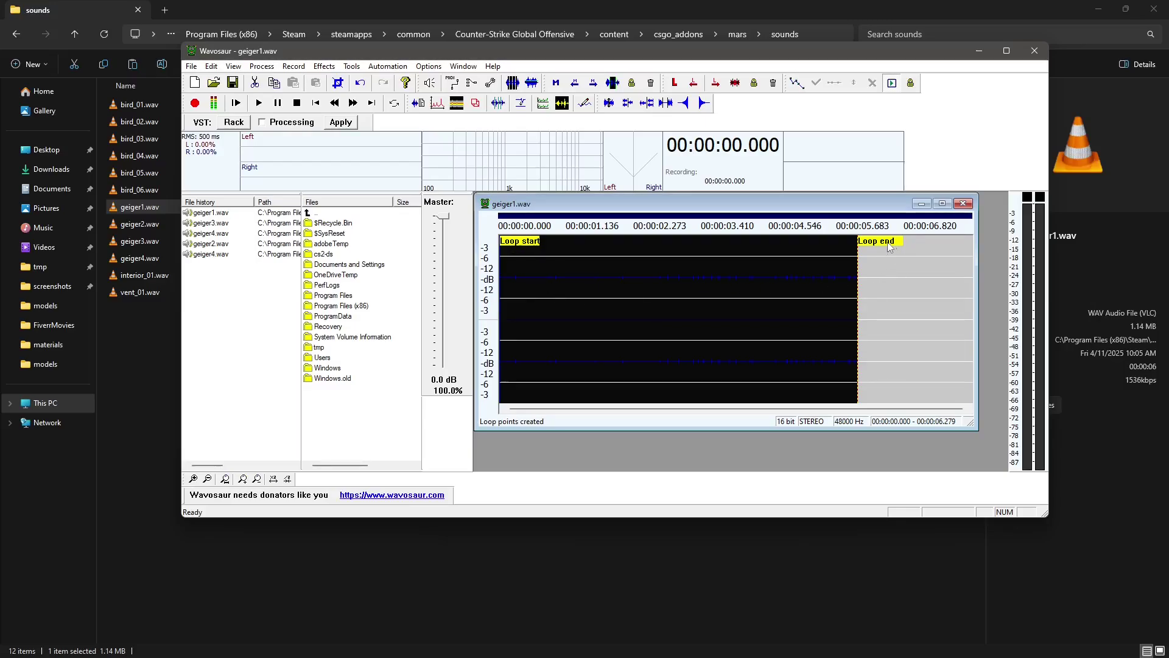
{"action": "left_click_drag", "start_coordinate": [501, 299], "coordinate": [651, 307]}
{"action": "key", "text": "ctrl+l"}
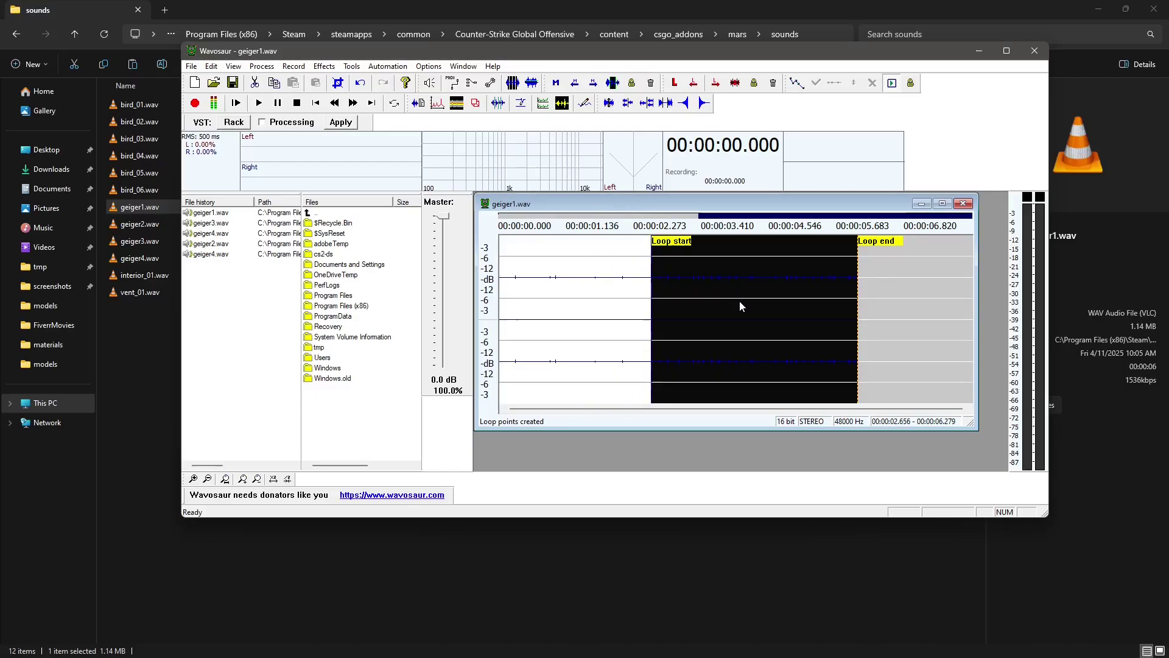
Step: Set the loop points around the whole of geiger1.wav again and close the file without saving
{"action": "left_click_drag", "start_coordinate": [652, 262], "coordinate": [475, 274]}
{"action": "key", "text": "ctrl+l"}
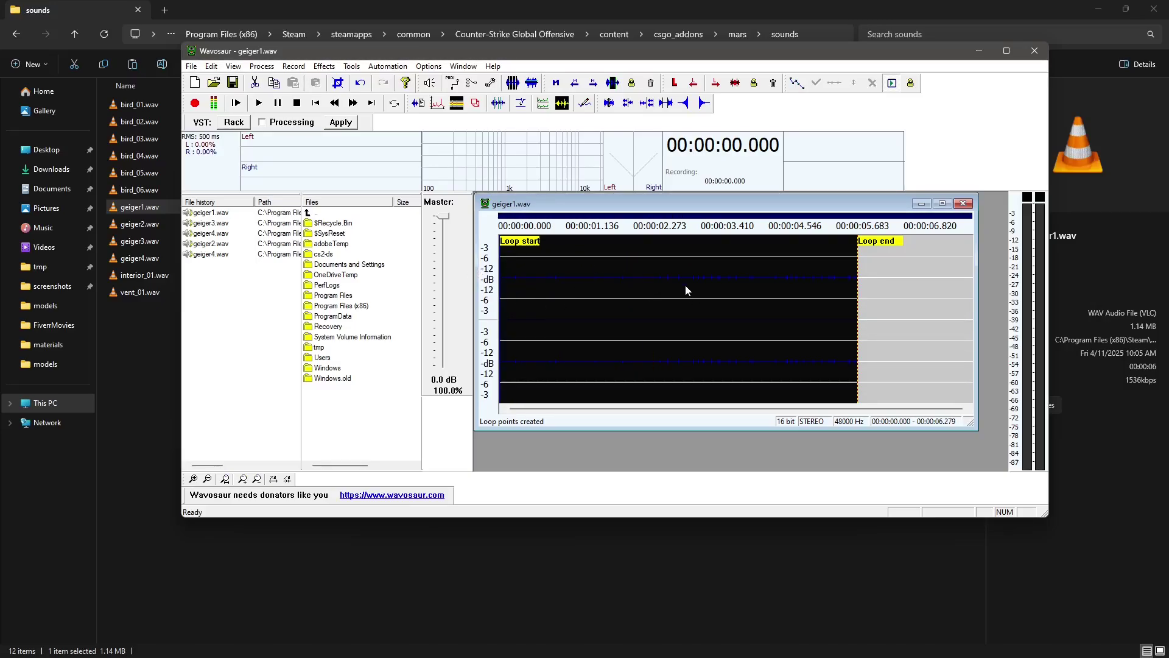
{"action": "left_click", "coordinate": [961, 206]}
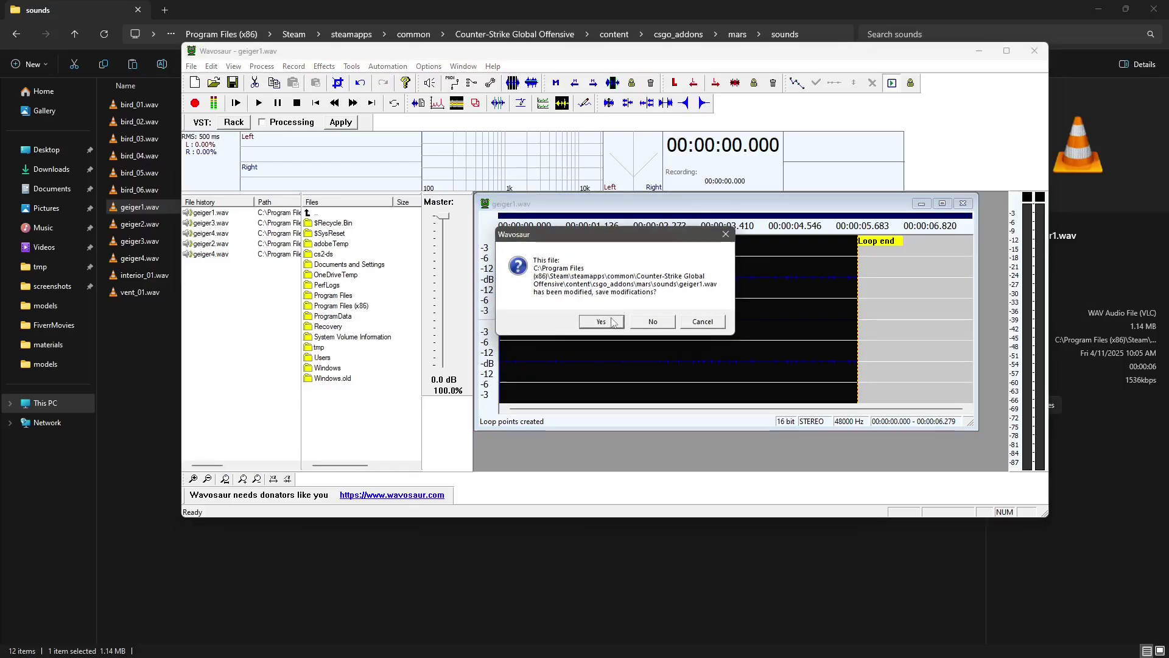
{"action": "left_click", "coordinate": [664, 322]}
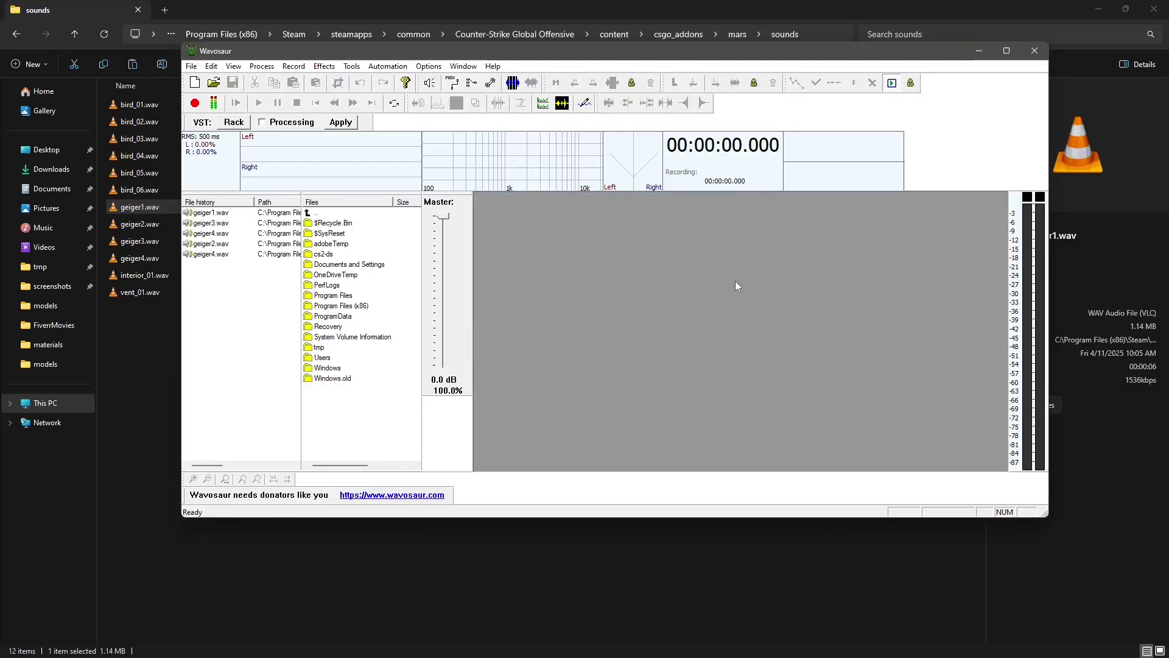
Step: Open geiger4.wav in Wavosaur and create loop points around the entire sound
{"action": "left_click", "coordinate": [150, 225]}
{"action": "left_click_drag", "start_coordinate": [169, 261], "coordinate": [753, 340]}
{"action": "key", "text": "alt+Tab"}
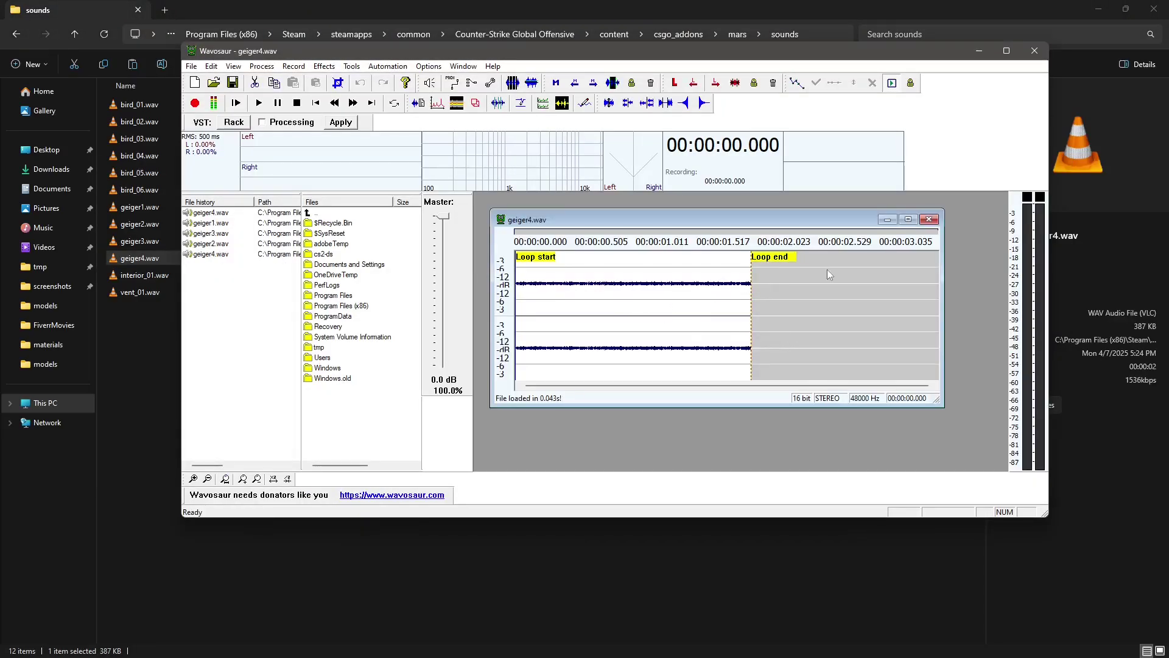
{"action": "key", "text": "ctrl+a"}
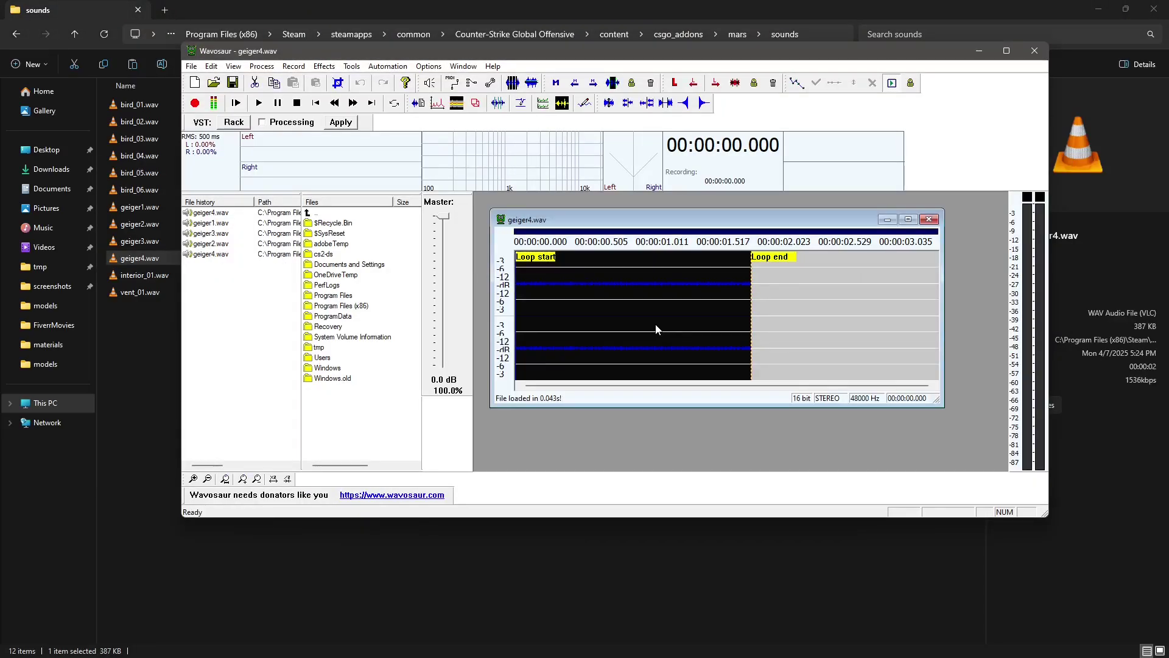
{"action": "key", "text": "l"}
Step: Try two shorter loop ranges in the middle of geiger4.wav
{"action": "left_click_drag", "start_coordinate": [605, 292], "coordinate": [715, 317]}
{"action": "key", "text": "l"}
{"action": "left_click_drag", "start_coordinate": [558, 291], "coordinate": [678, 274]}
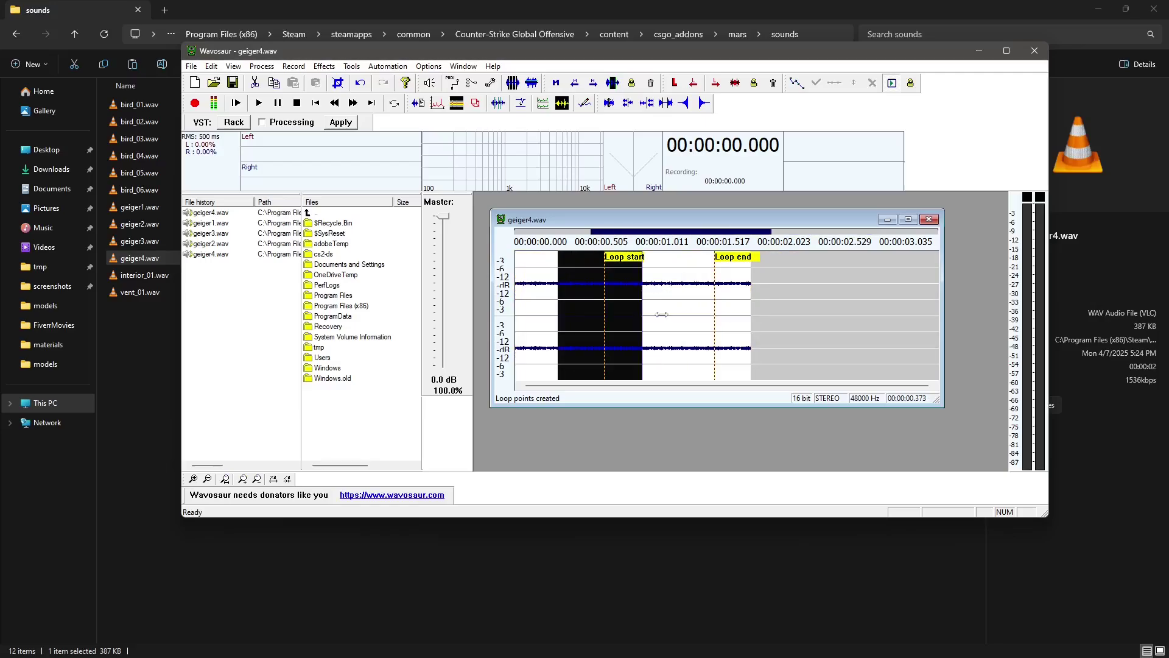
{"action": "key", "text": "l"}
Step: Set the loop points around the whole of geiger4.wav again, discard the changes and close Wavosaur
{"action": "key", "text": "ctrl+a"}
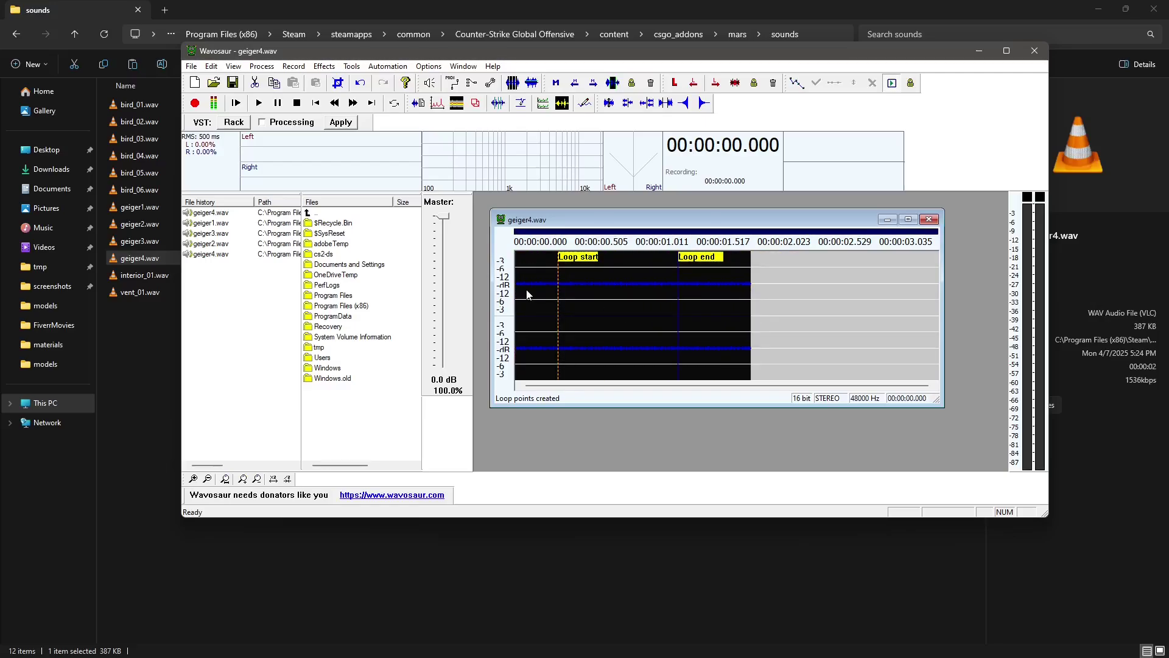
{"action": "key", "text": "ctrl+l"}
{"action": "left_click", "coordinate": [929, 220]}
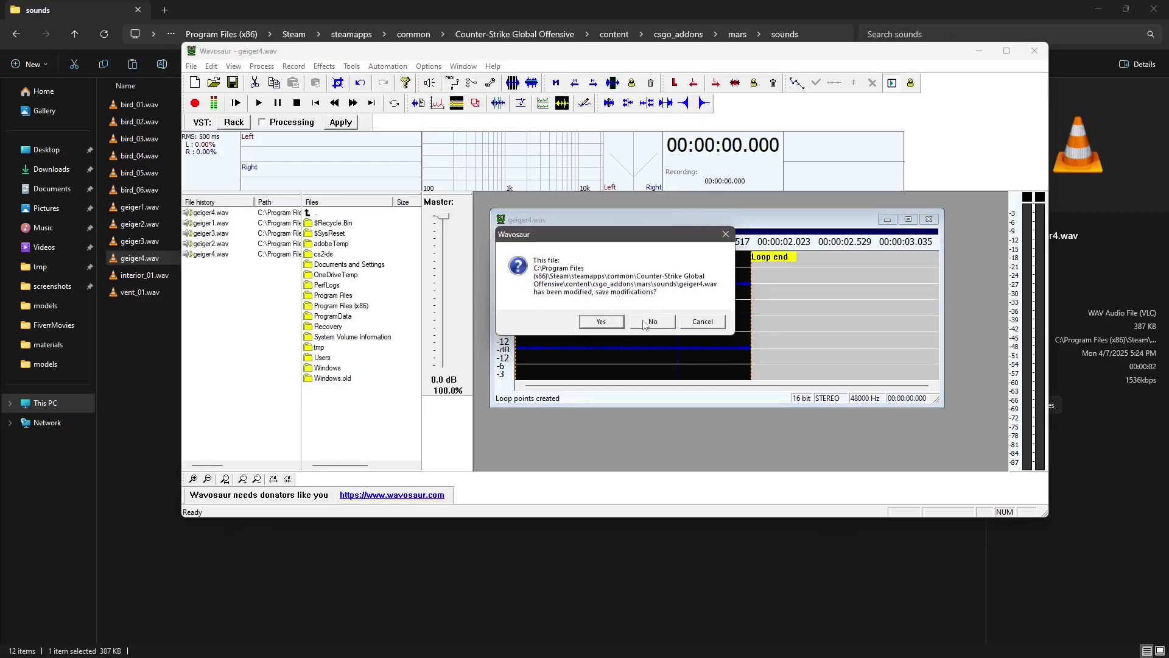
{"action": "left_click", "coordinate": [651, 324]}
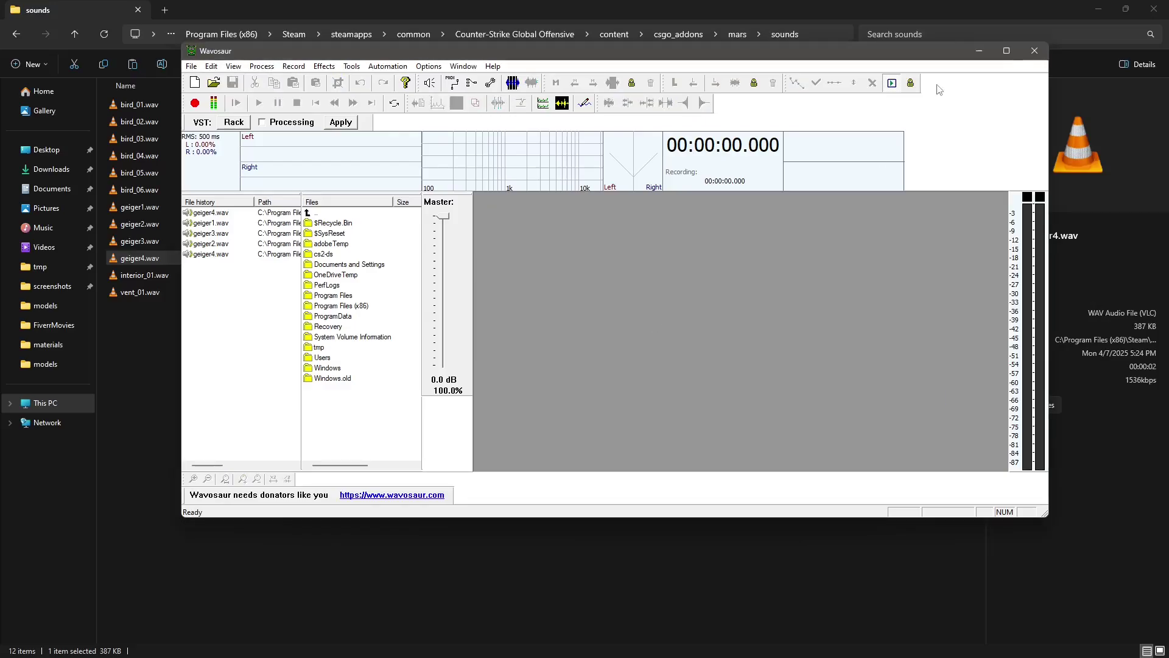
{"action": "left_click", "coordinate": [1035, 51]}
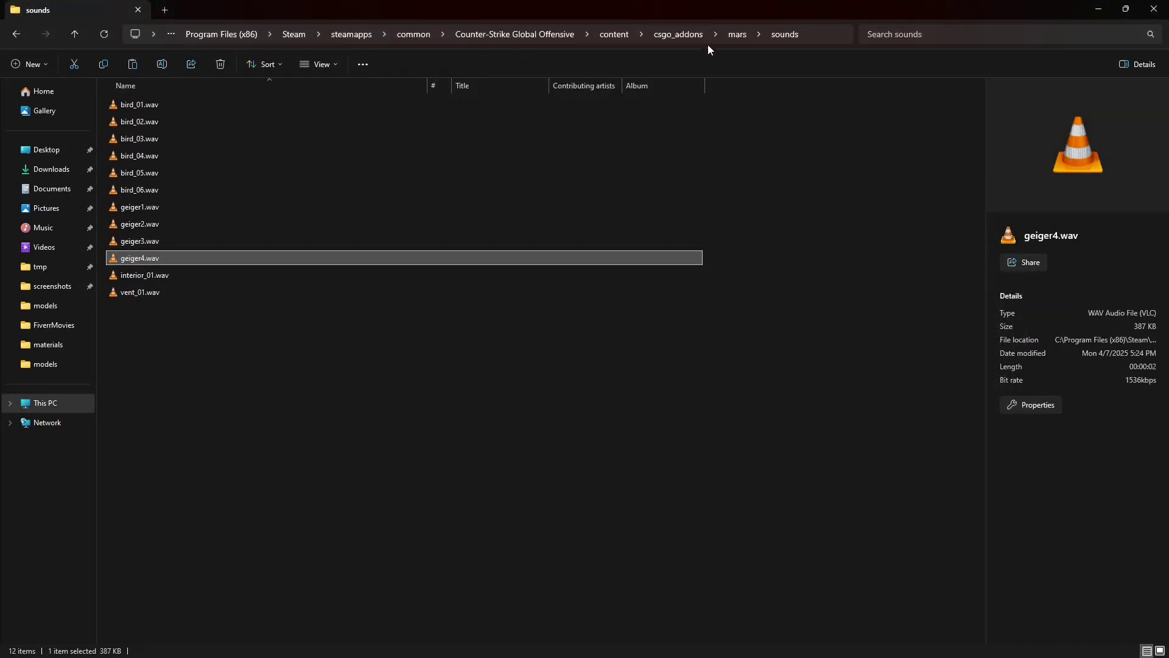
Step: Open soundevents_addon.vsndevts from the mars addon's soundevents folder
{"action": "left_click", "coordinate": [732, 36]}
{"action": "left_click", "coordinate": [140, 176]}
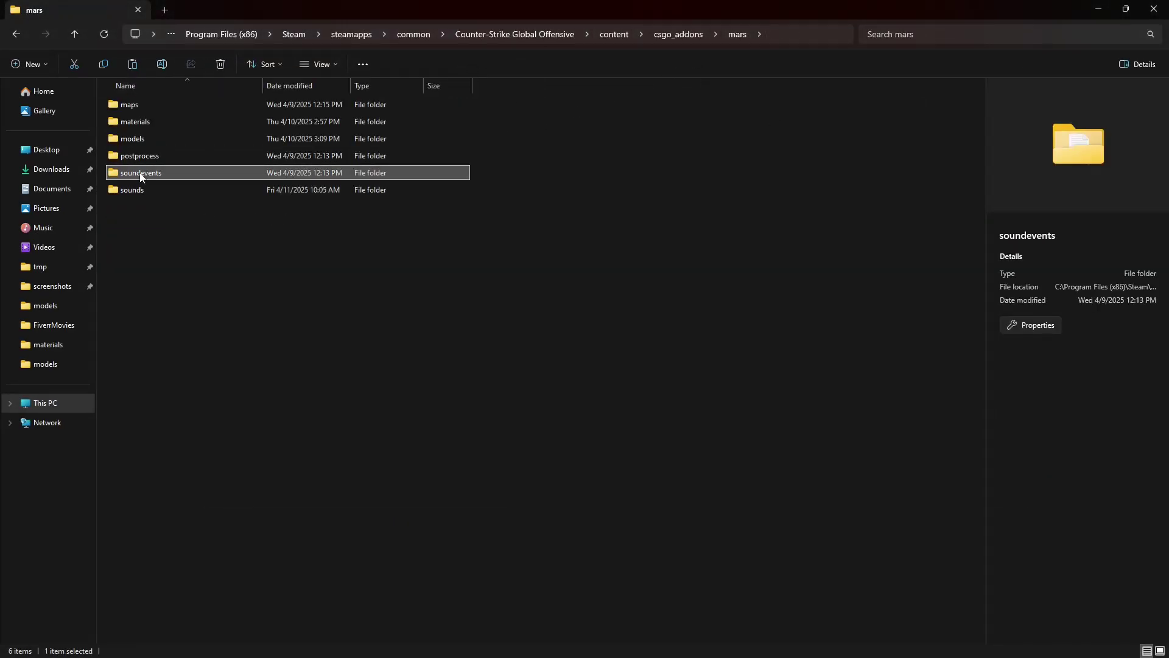
{"action": "double_click", "coordinate": [141, 176]}
{"action": "double_click", "coordinate": [162, 108]}
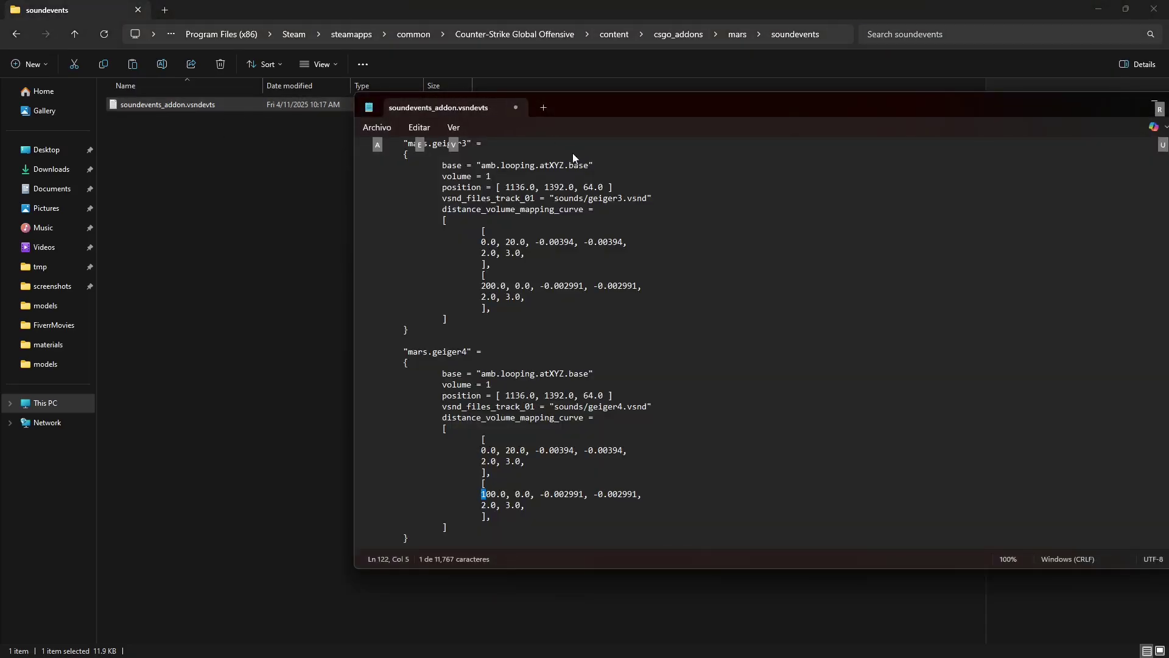
Step: Delete the existing mars.geiger sound event blocks and one extra blank line above ambient_example.outdoors
{"action": "scroll", "coordinate": [488, 275], "scroll_direction": "up", "scroll_amount": 20}
{"action": "scroll", "coordinate": [469, 292], "scroll_direction": "down", "scroll_amount": 1}
{"action": "scroll", "coordinate": [466, 294], "scroll_direction": "down", "scroll_amount": 15}
{"action": "scroll", "coordinate": [426, 275], "scroll_direction": "down", "scroll_amount": 20}
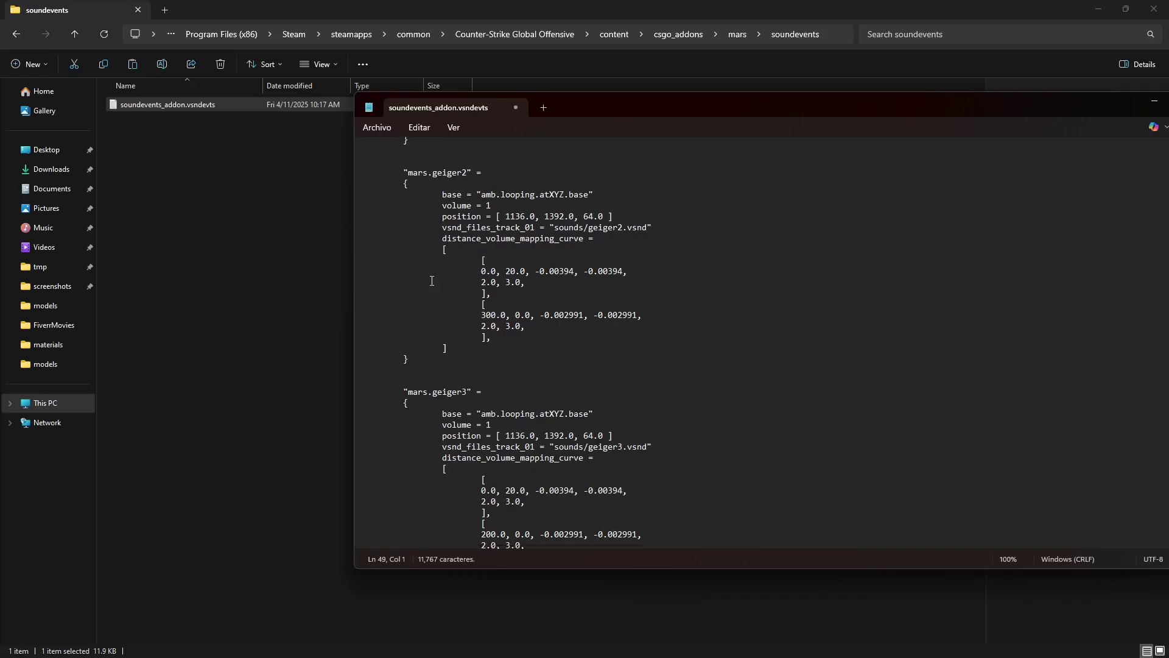
{"action": "left_click", "coordinate": [440, 361], "text": "shift"}
{"action": "scroll", "coordinate": [440, 362], "scroll_direction": "up", "scroll_amount": 20}
{"action": "key", "text": "BackSpace"}
{"action": "scroll", "coordinate": [439, 363], "scroll_direction": "up", "scroll_amount": 3}
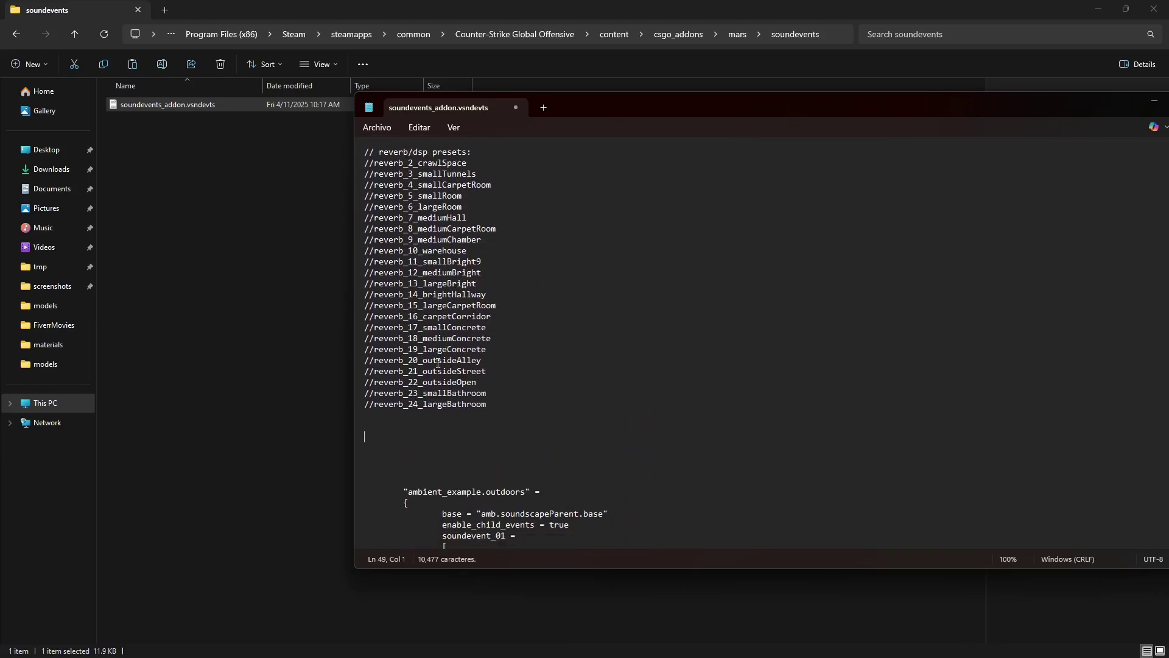
{"action": "key", "text": "Delete"}
{"action": "scroll", "coordinate": [497, 304], "scroll_direction": "down", "scroll_amount": 2}
Step: Read the comments at the start of the file that describe the commonly used base soundevents
{"action": "scroll", "coordinate": [492, 313], "scroll_direction": "up", "scroll_amount": 12}
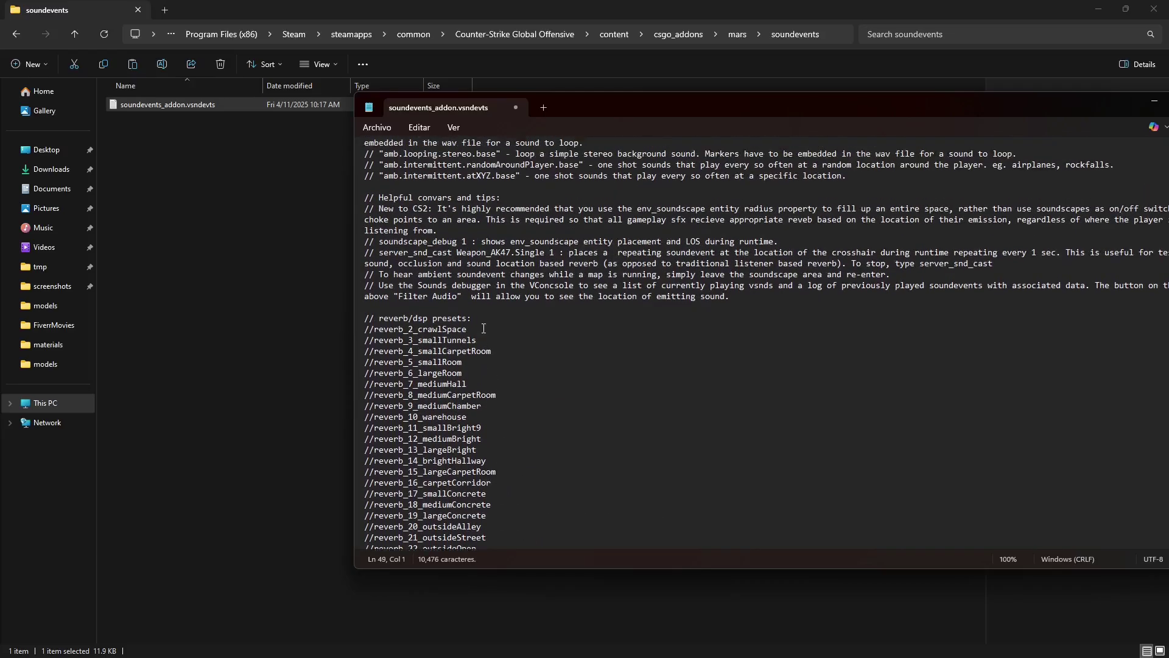
{"action": "left_click_drag", "start_coordinate": [365, 253], "coordinate": [1130, 295]}
{"action": "left_click", "coordinate": [369, 253]}
{"action": "left_click", "coordinate": [526, 285]}
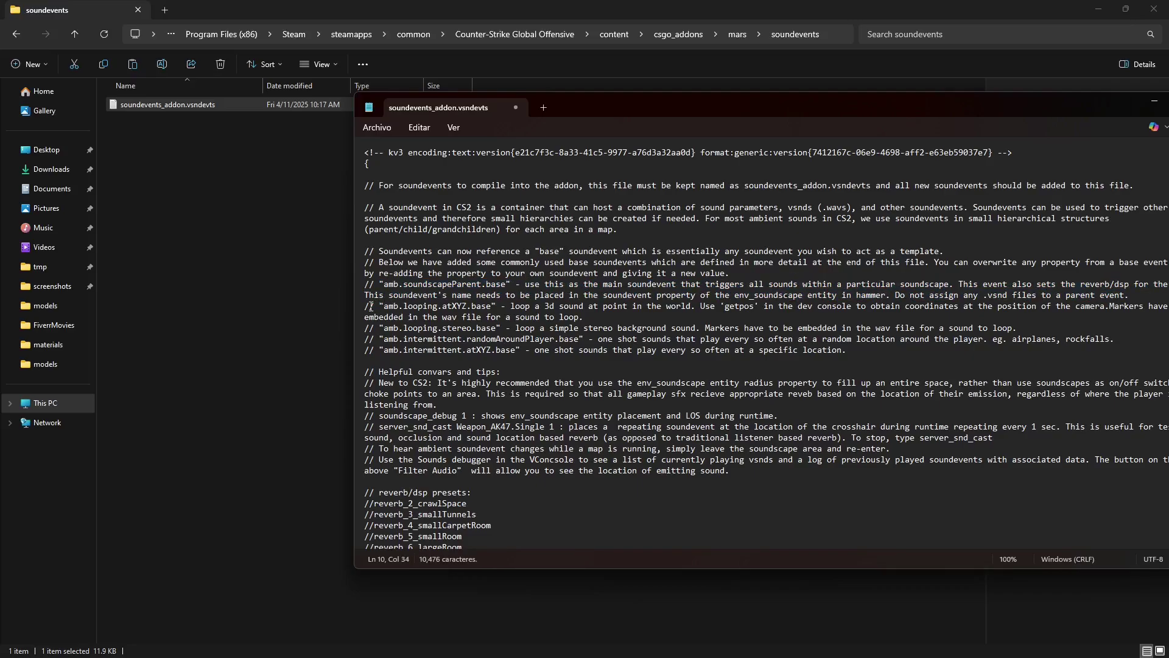
{"action": "left_click_drag", "start_coordinate": [371, 307], "coordinate": [637, 328]}
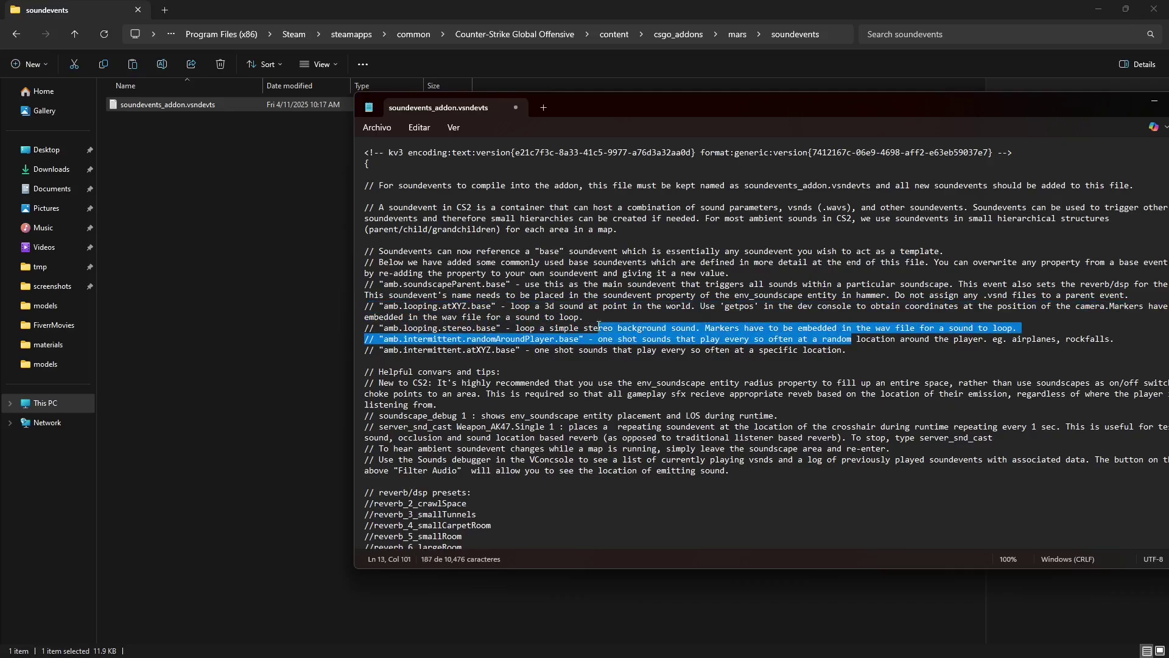
{"action": "left_click", "coordinate": [437, 350]}
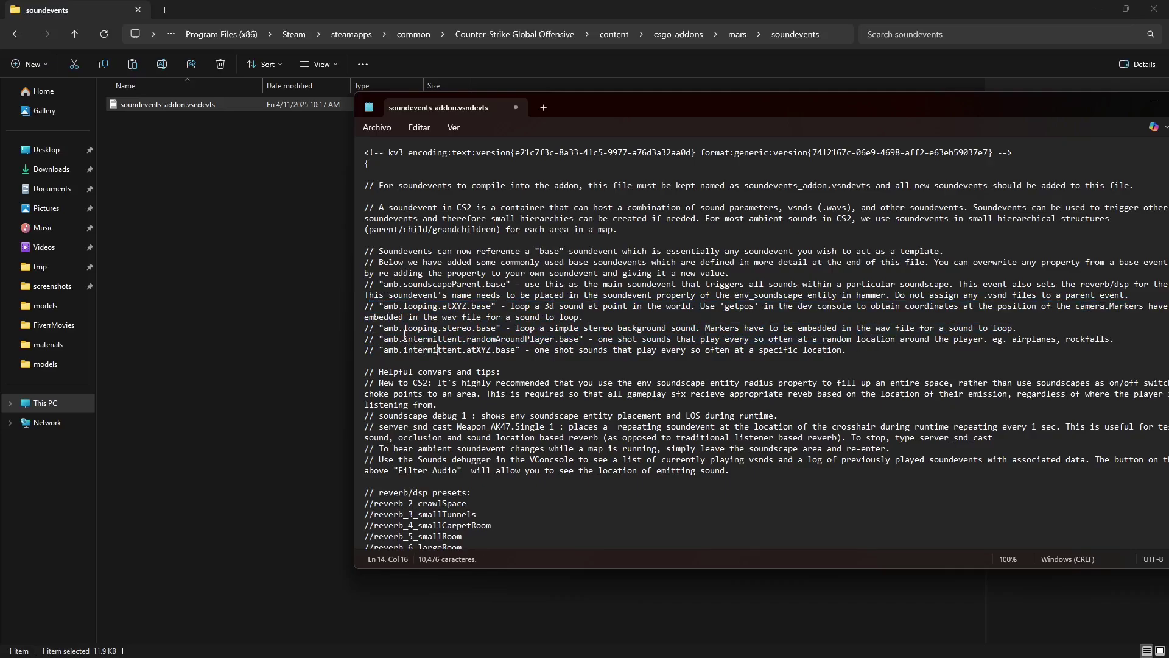
Step: Examine the amb.looping.atXYZ.base comment about looping a 3D sound at a point in the world
{"action": "left_click_drag", "start_coordinate": [361, 309], "coordinate": [561, 307]}
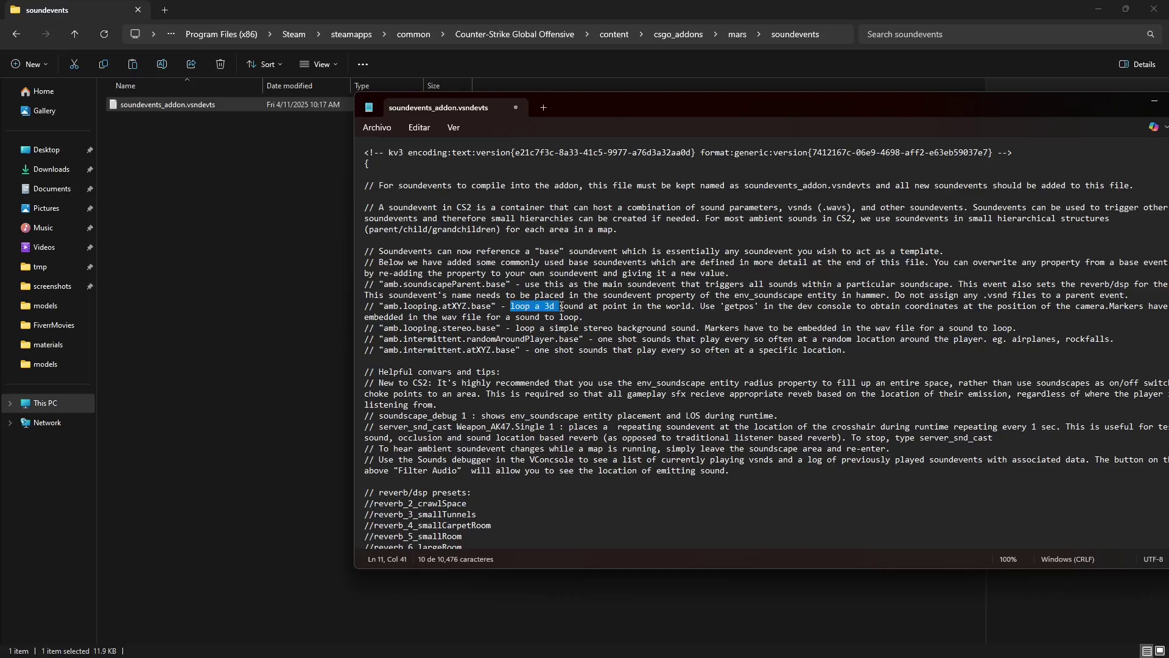
{"action": "left_click_drag", "start_coordinate": [695, 307], "coordinate": [519, 310]}
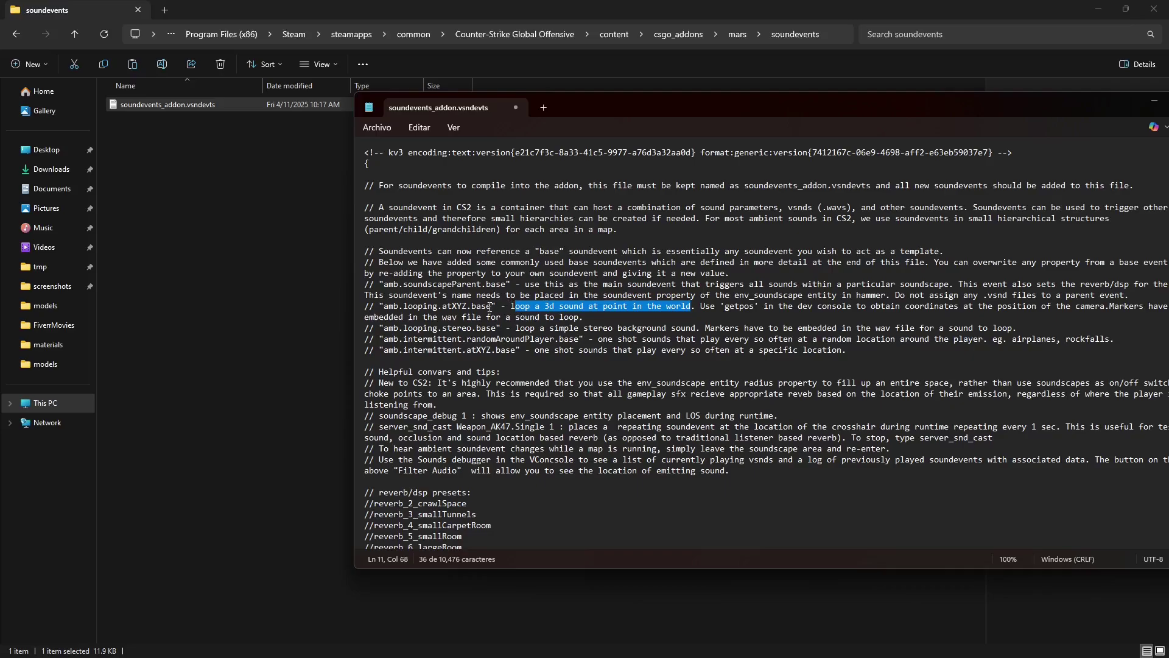
{"action": "left_click_drag", "start_coordinate": [493, 307], "coordinate": [425, 307]}
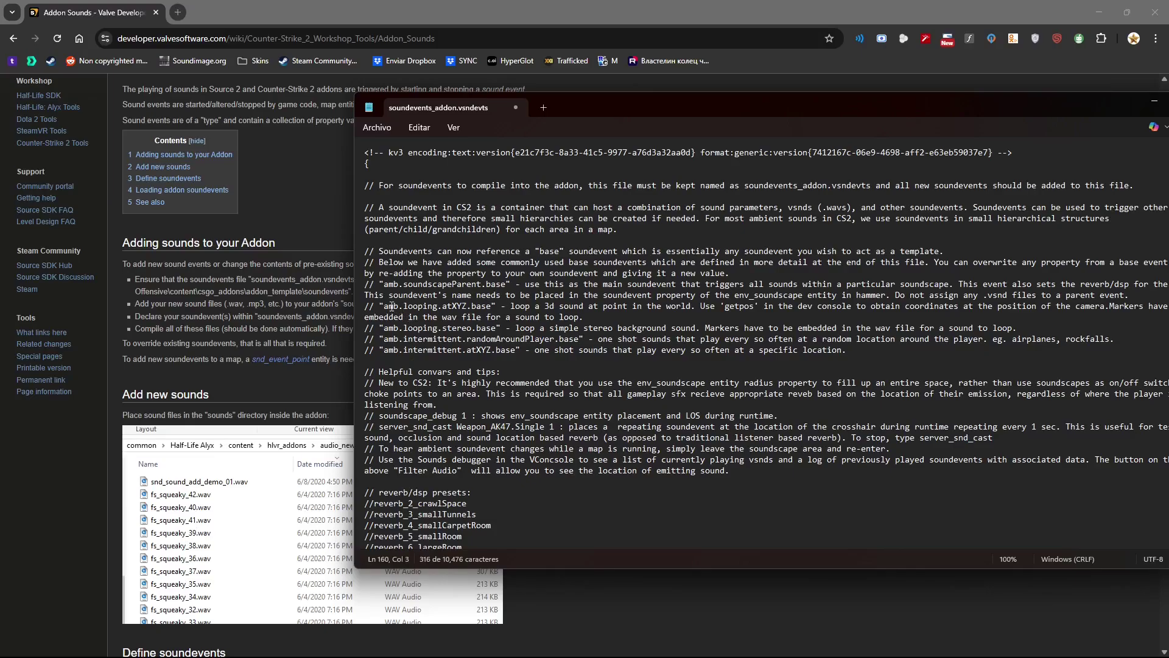
{"action": "left_click_drag", "start_coordinate": [384, 306], "coordinate": [487, 306]}
Step: Examine the base templates used by the ambient_example outdoors and indoors sound events
{"action": "scroll", "coordinate": [488, 306], "scroll_direction": "down", "scroll_amount": 15}
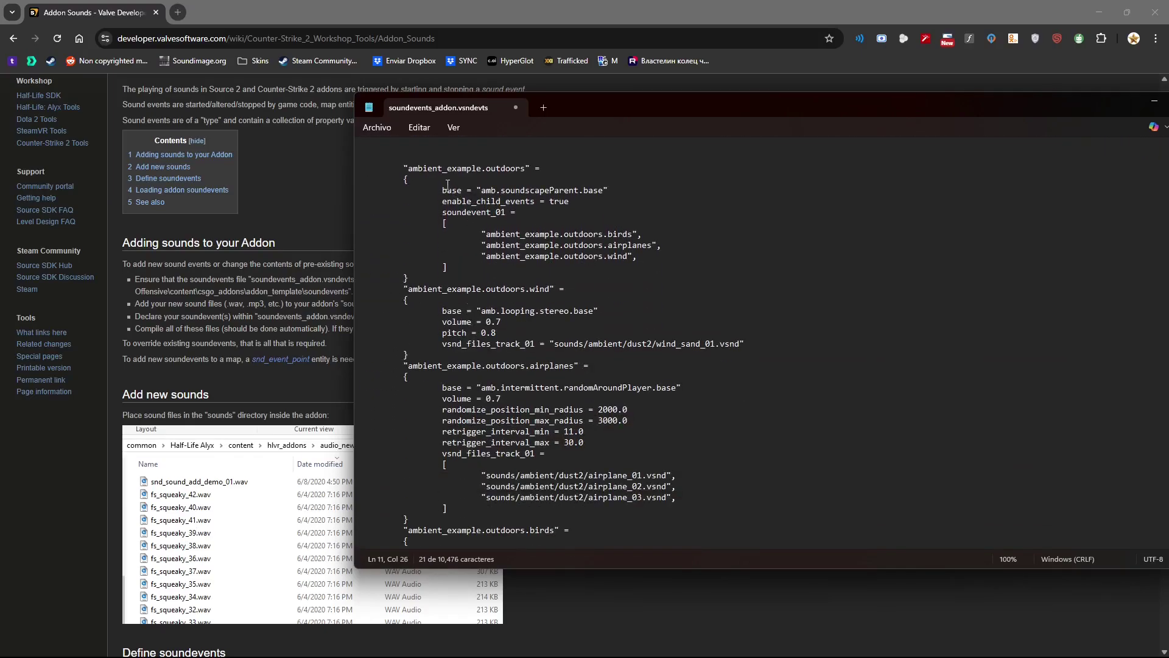
{"action": "left_click_drag", "start_coordinate": [525, 193], "coordinate": [576, 194]}
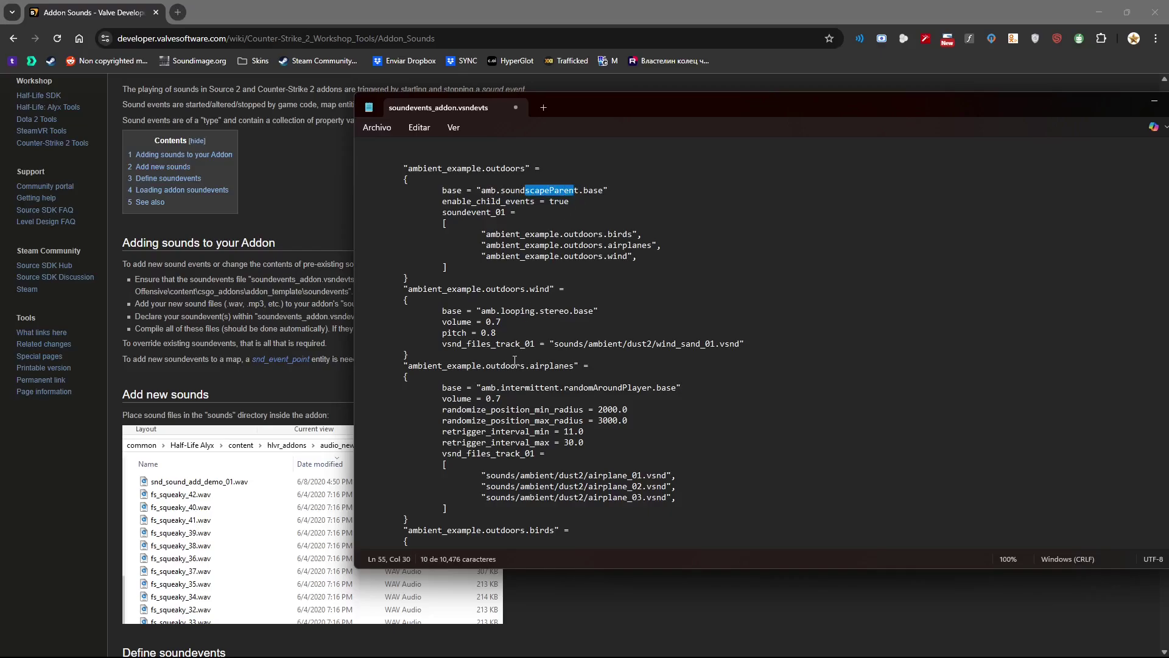
{"action": "left_click_drag", "start_coordinate": [513, 311], "coordinate": [570, 311]}
{"action": "left_click_drag", "start_coordinate": [516, 387], "coordinate": [545, 387]}
{"action": "scroll", "coordinate": [541, 388], "scroll_direction": "down", "scroll_amount": 6}
{"action": "scroll", "coordinate": [541, 388], "scroll_direction": "down", "scroll_amount": 13}
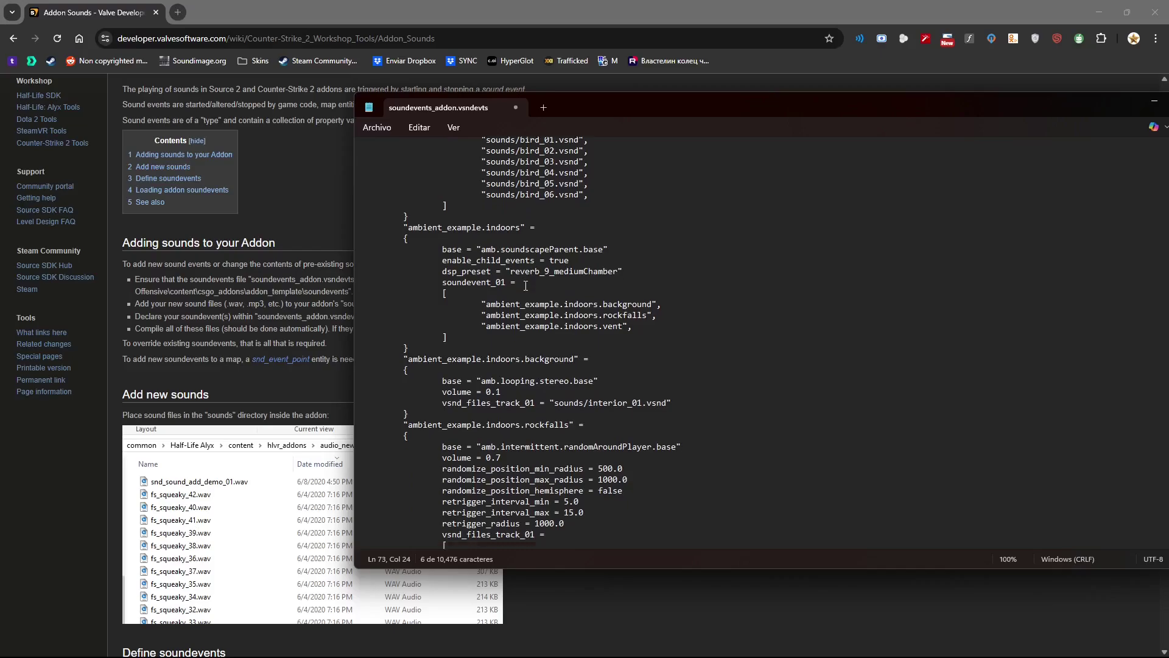
Step: Copy the entire ambient_example.indoors.vent block, which uses the amb.looping.atXYZ.base template
{"action": "scroll", "coordinate": [525, 285], "scroll_direction": "down", "scroll_amount": 10}
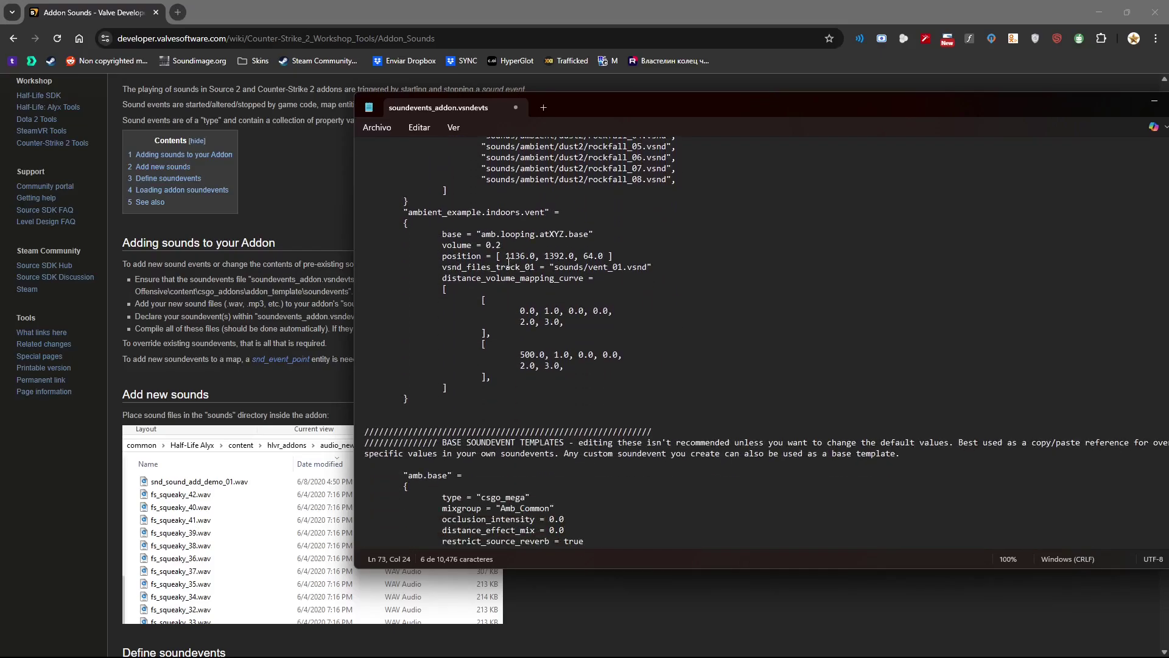
{"action": "left_click_drag", "start_coordinate": [484, 235], "coordinate": [576, 235]}
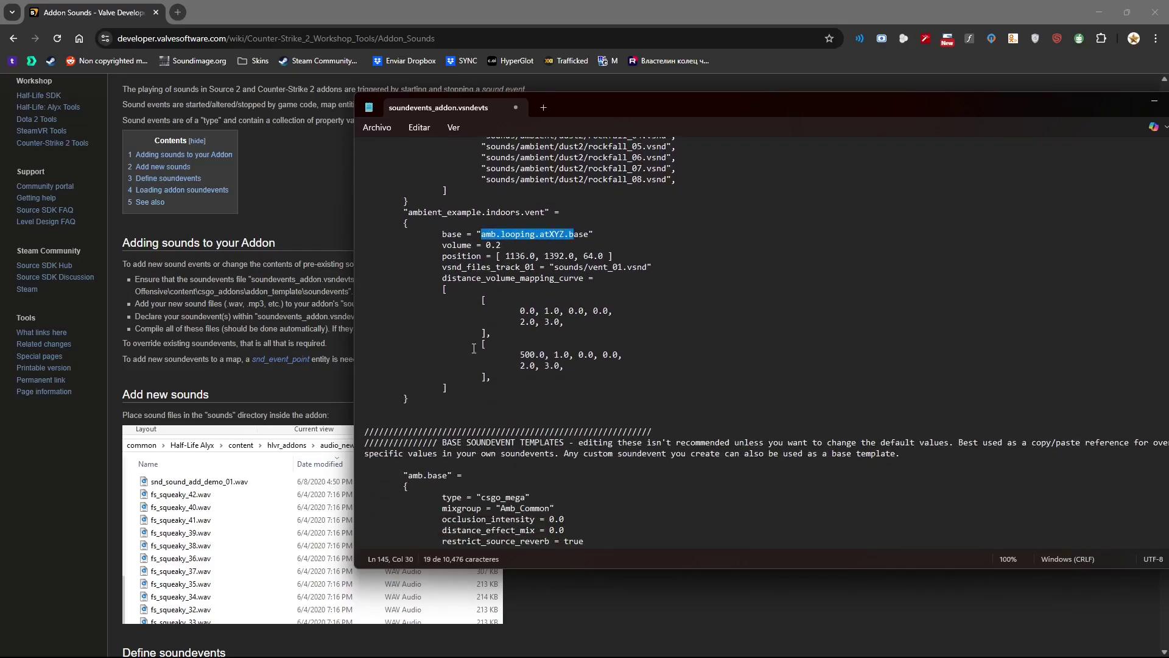
{"action": "left_click_drag", "start_coordinate": [428, 398], "coordinate": [351, 213]}
{"action": "right_click", "coordinate": [380, 228]}
{"action": "left_click", "coordinate": [413, 294]}
Step: Paste the copied vent block above ambient_example.outdoors and add blank lines between it and the reverb comments
{"action": "scroll", "coordinate": [452, 327], "scroll_direction": "up", "scroll_amount": 12}
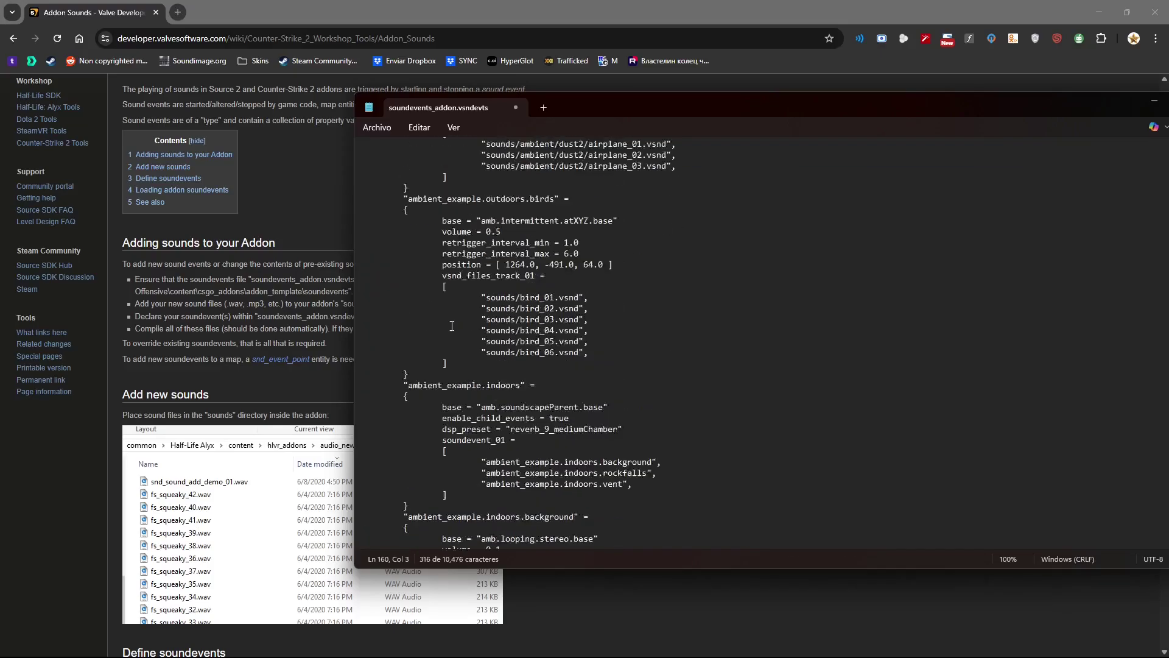
{"action": "scroll", "coordinate": [453, 326], "scroll_direction": "up", "scroll_amount": 20}
{"action": "scroll", "coordinate": [451, 320], "scroll_direction": "down", "scroll_amount": 9}
{"action": "left_click", "coordinate": [444, 312]}
{"action": "key", "text": "ctrl+v"}
{"action": "scroll", "coordinate": [451, 293], "scroll_direction": "down", "scroll_amount": 3}
{"action": "left_click", "coordinate": [472, 203]}
{"action": "key", "text": "Return"}
{"action": "key", "text": "Return"}
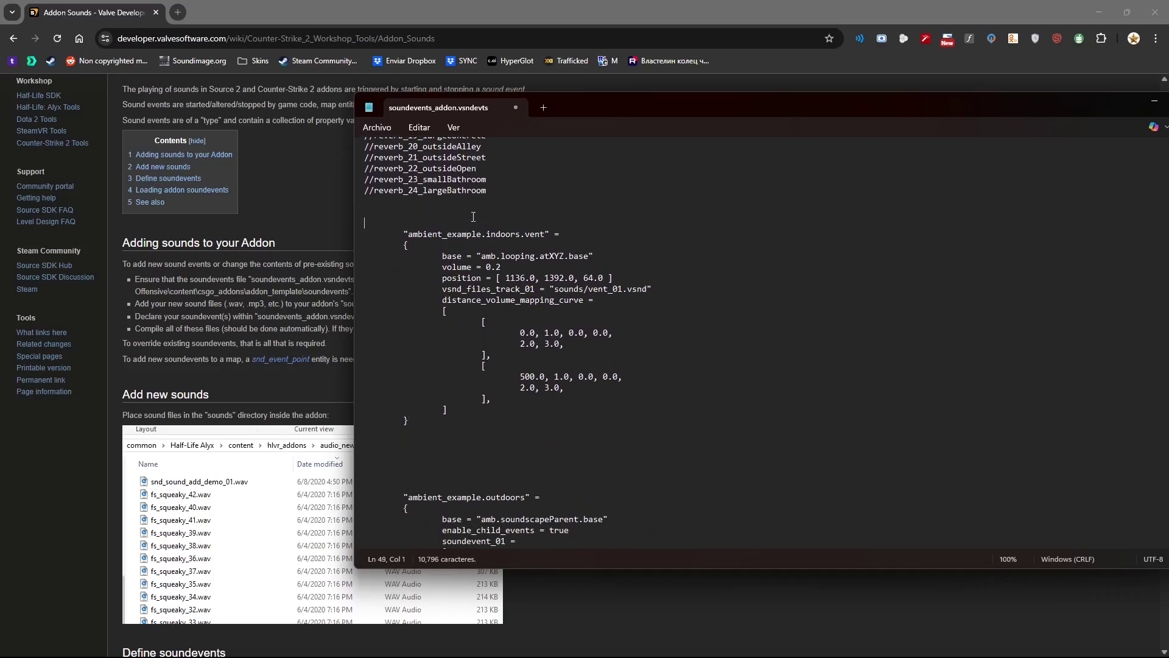
Step: Rename the pasted sound event to mars.geiger1
{"action": "left_click_drag", "start_coordinate": [412, 235], "coordinate": [518, 238]}
{"action": "type", "text": "mars"}
{"action": "key", "text": "shift+Right"}
{"action": "key", "text": "shift+Right"}
{"action": "key", "text": "shift+Right"}
{"action": "key", "text": "shift+Right"}
{"action": "type", "text": "geiger1"}
Step: Set vsnd_files_track_01 of mars.geiger1 to sounds/geiger1.vsnd
{"action": "key", "text": "shift+Left"}
{"action": "key", "text": "shift+Left"}
{"action": "key", "text": "shift+Left"}
{"action": "key", "text": "shift+Left"}
{"action": "key", "text": "shift+Left"}
{"action": "key", "text": "shift+Left"}
{"action": "key", "text": "shift+Left"}
{"action": "double_click", "coordinate": [565, 293]}
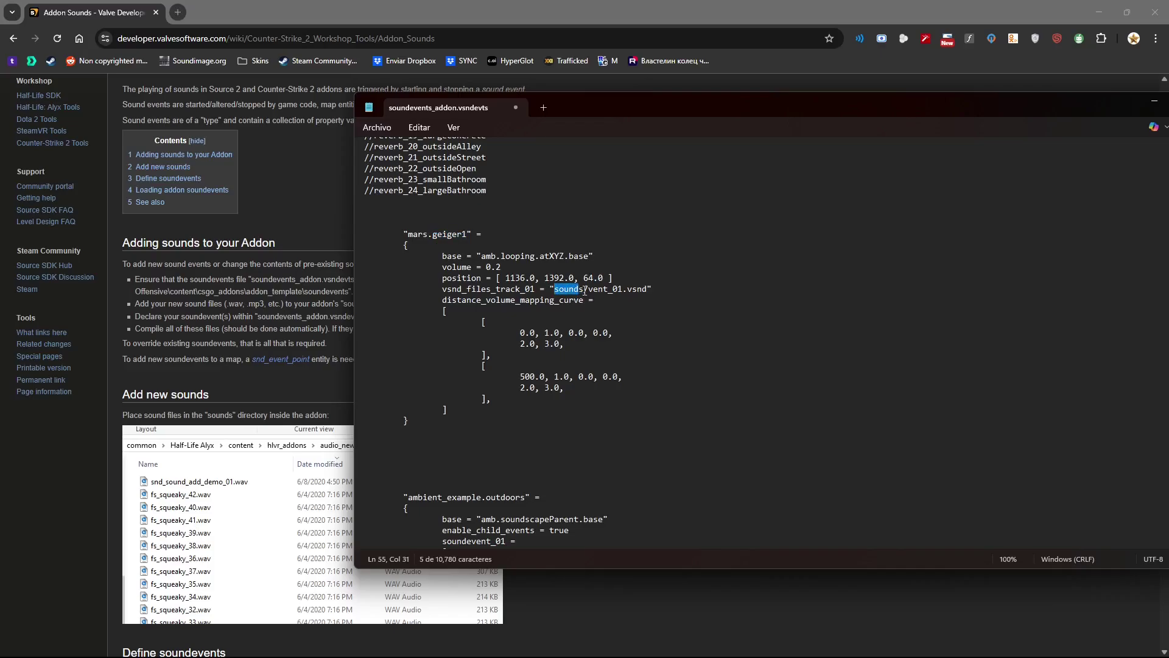
{"action": "left_click_drag", "start_coordinate": [589, 291], "coordinate": [625, 293]}
{"action": "key", "text": "ctrl+v"}
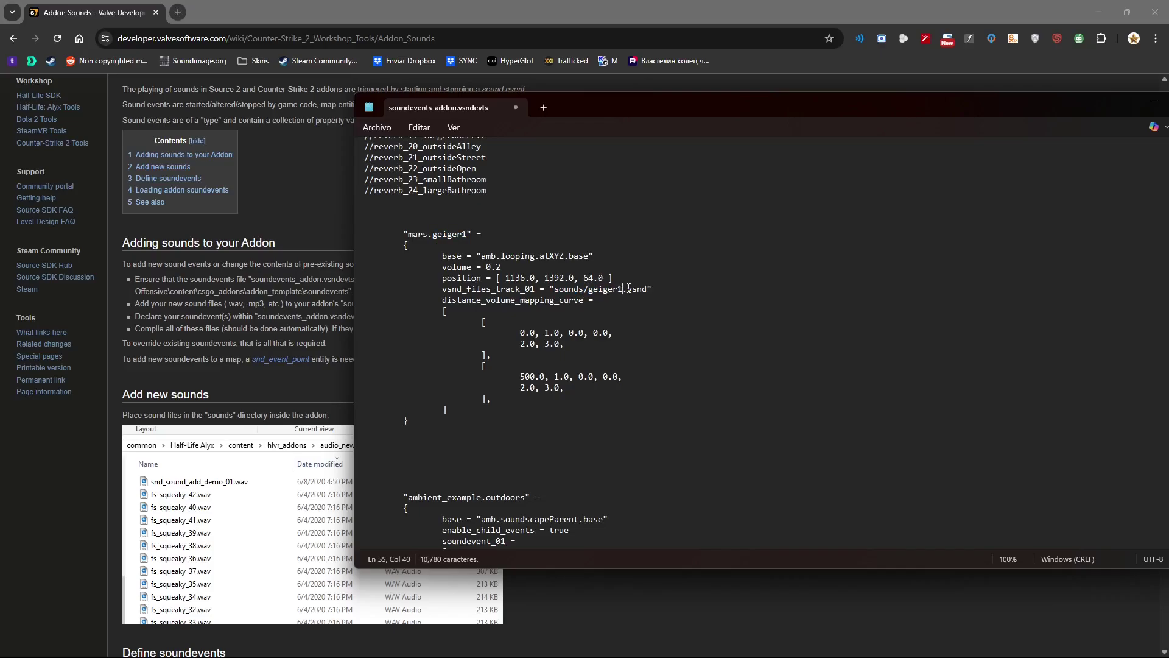
Step: Check geiger1.wav in the mars addon's sounds folder against the file name and extension in vsnd_files_track_01
{"action": "key", "text": "alt+Tab"}
{"action": "key", "text": "alt+Tab"}
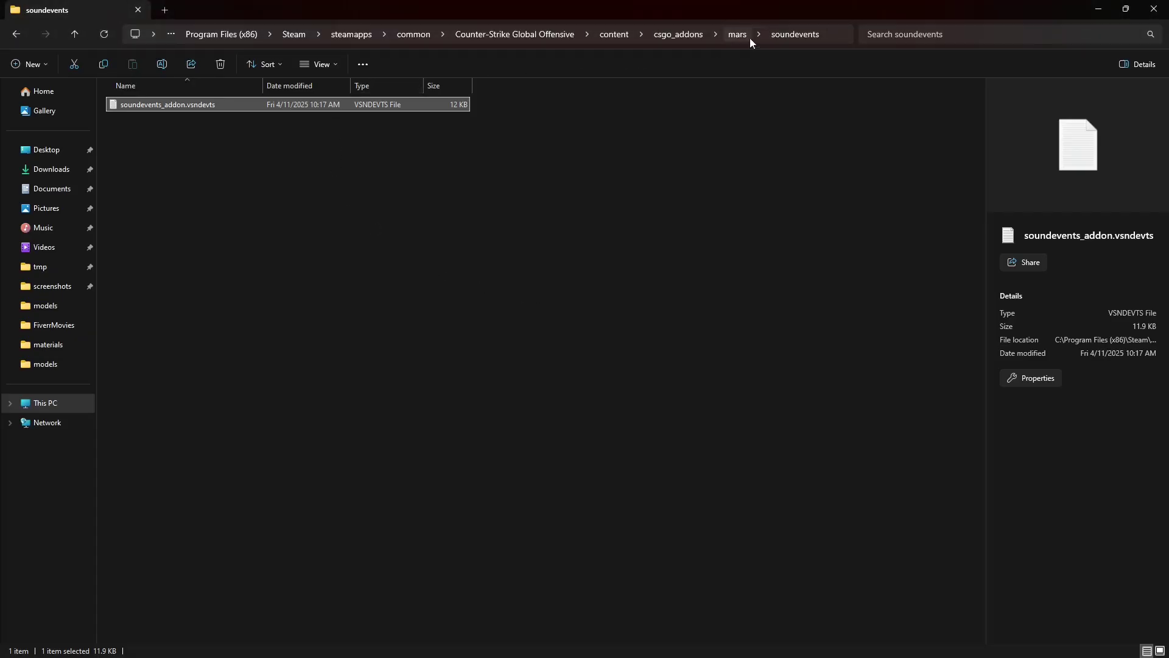
{"action": "left_click", "coordinate": [751, 38]}
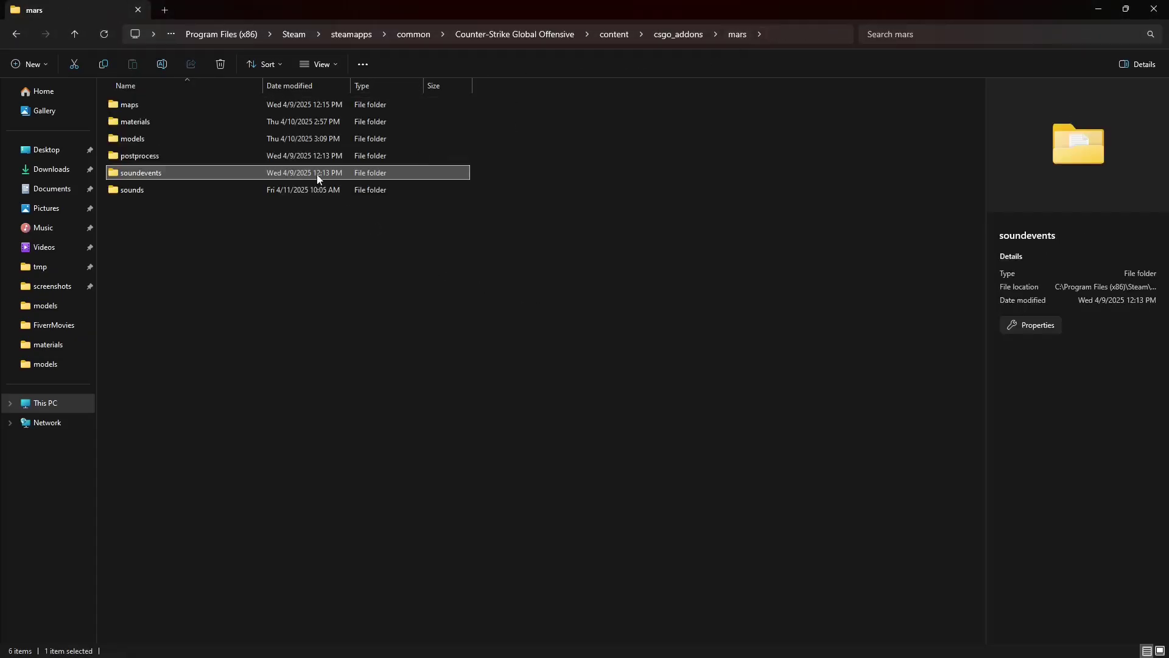
{"action": "double_click", "coordinate": [228, 193]}
{"action": "left_click", "coordinate": [159, 207]}
{"action": "key", "text": "alt+Tab"}
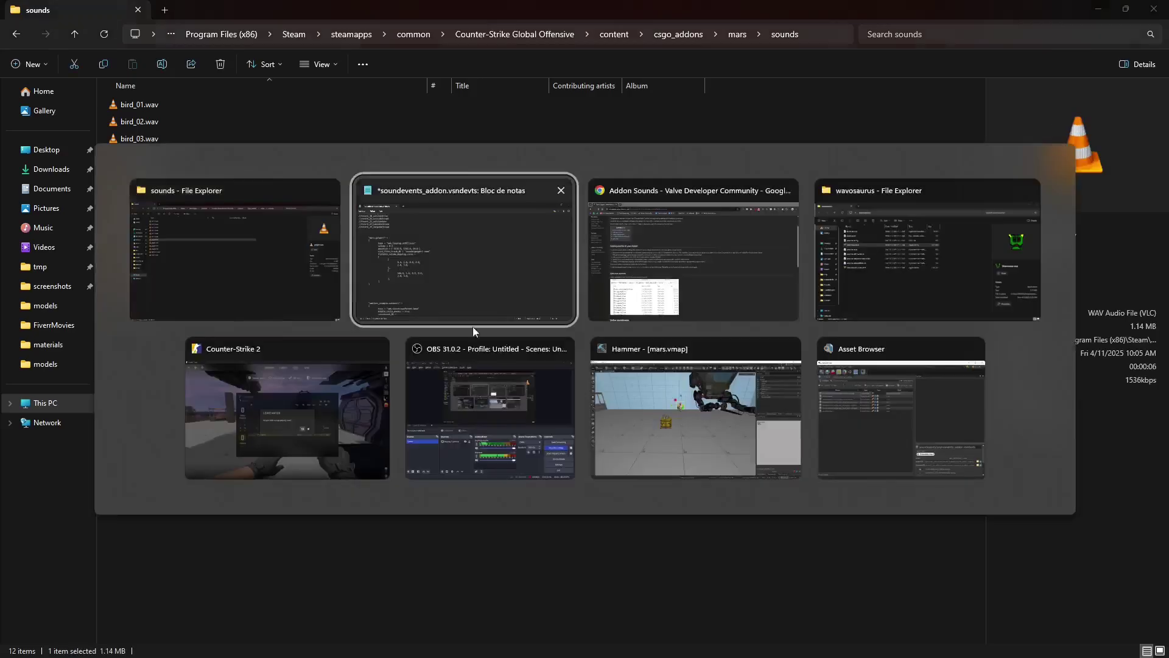
{"action": "double_click", "coordinate": [639, 290]}
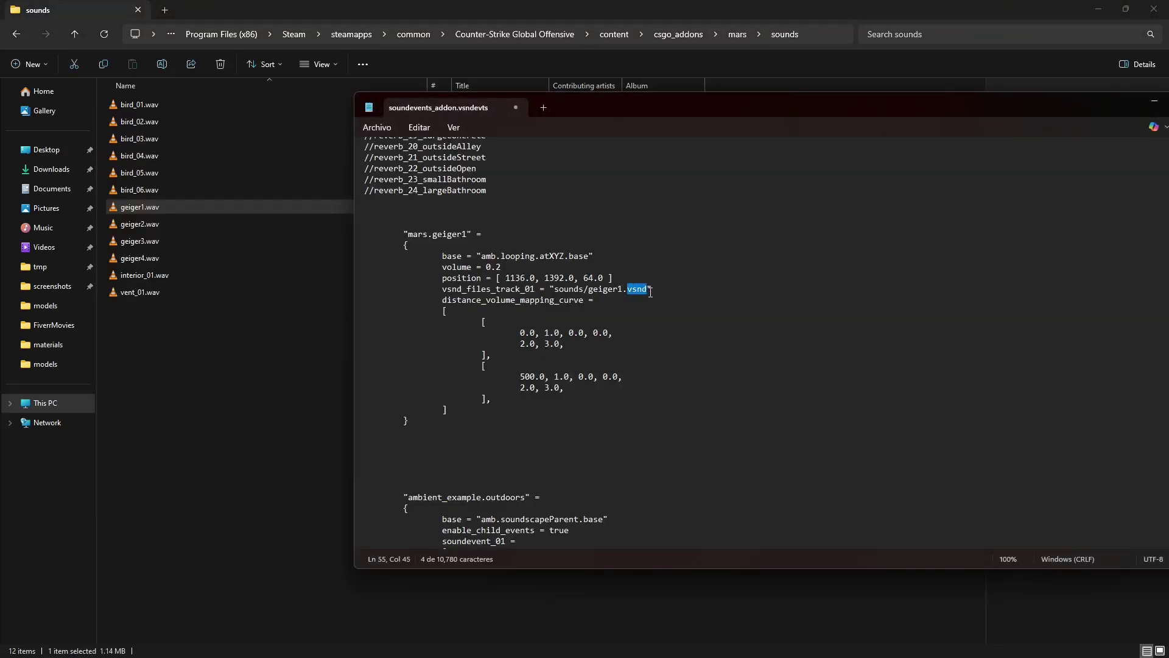
{"action": "left_click", "coordinate": [591, 290]}
{"action": "left_click_drag", "start_coordinate": [590, 290], "coordinate": [616, 293]}
Step: Set the volume of mars.geiger1 to 1 and its distance_volume_mapping_curve volume at distance 500.0 to 0.0
{"action": "left_click_drag", "start_coordinate": [486, 268], "coordinate": [505, 270]}
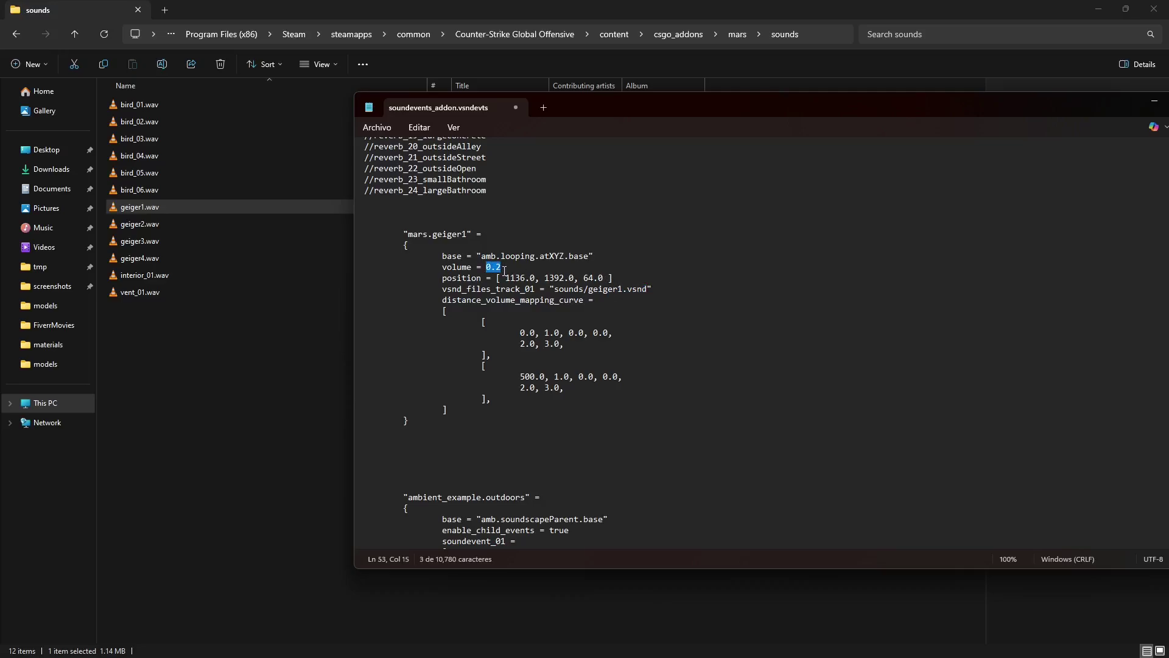
{"action": "type", "text": "1"}
{"action": "left_click_drag", "start_coordinate": [522, 334], "coordinate": [537, 334]}
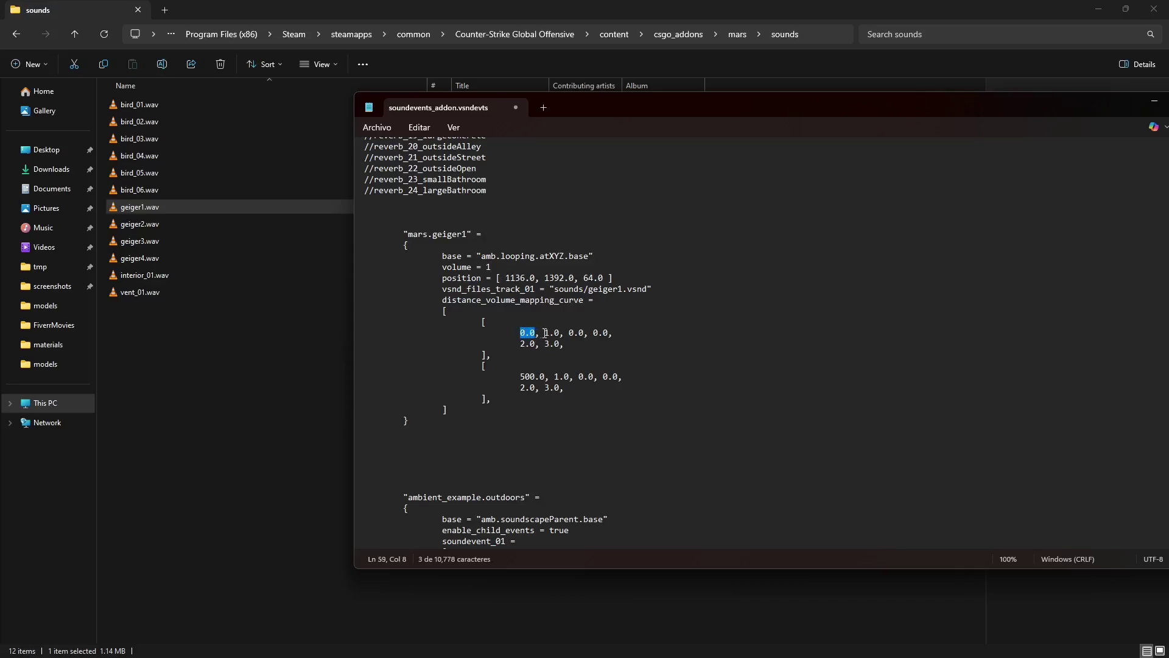
{"action": "key", "text": "Right"}
{"action": "left_click_drag", "start_coordinate": [553, 333], "coordinate": [547, 333]}
{"action": "left_click_drag", "start_coordinate": [520, 376], "coordinate": [561, 377]}
{"action": "type", "text": "0"}
Step: Check the curve's distance and volume pairs, re-enter 0.0 as the volume at 500.0, and save soundevents_addon.vsndevts
{"action": "left_click_drag", "start_coordinate": [520, 332], "coordinate": [547, 335]}
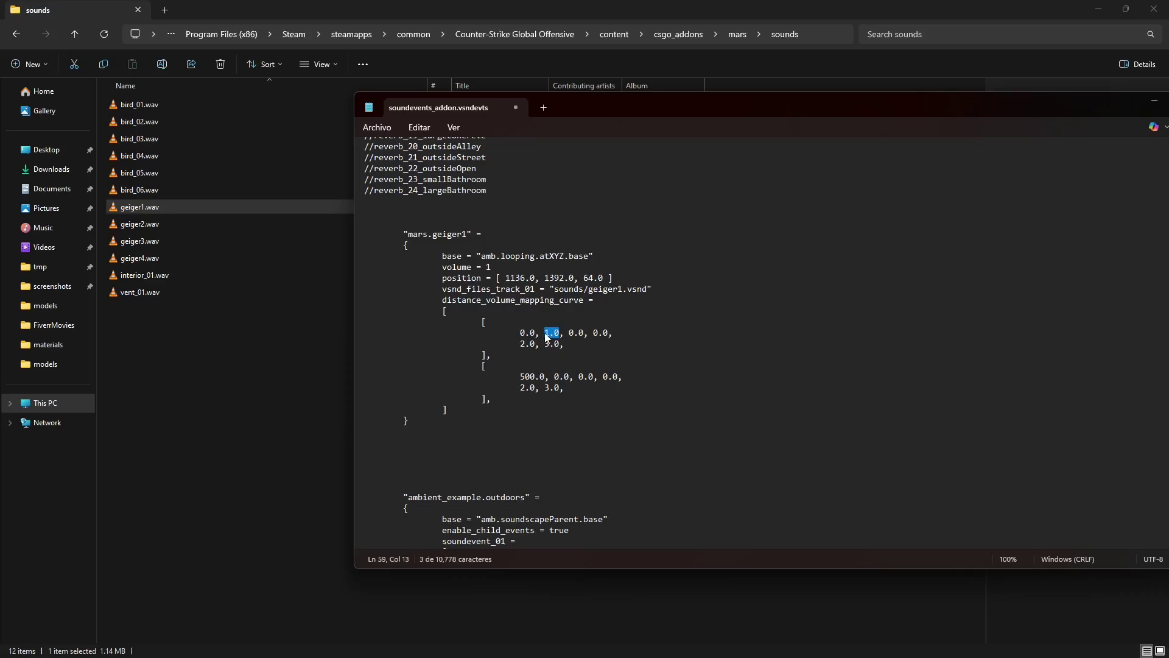
{"action": "left_click", "coordinate": [548, 336]}
{"action": "left_click", "coordinate": [558, 334]}
{"action": "left_click_drag", "start_coordinate": [520, 376], "coordinate": [569, 379]}
{"action": "left_click", "coordinate": [555, 377]}
{"action": "left_click_drag", "start_coordinate": [561, 378], "coordinate": [555, 377]}
{"action": "type", "text": "1"}
{"action": "key", "text": "shift+Left"}
{"action": "type", "text": "0"}
{"action": "left_click", "coordinate": [377, 127]}
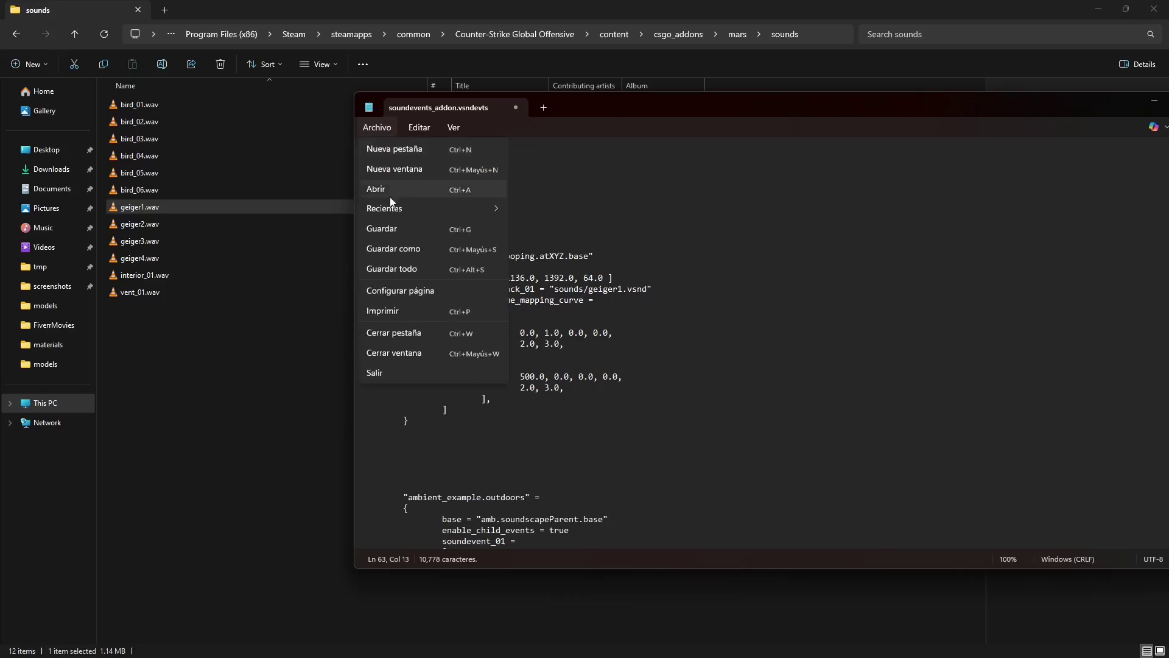
{"action": "left_click", "coordinate": [391, 235]}
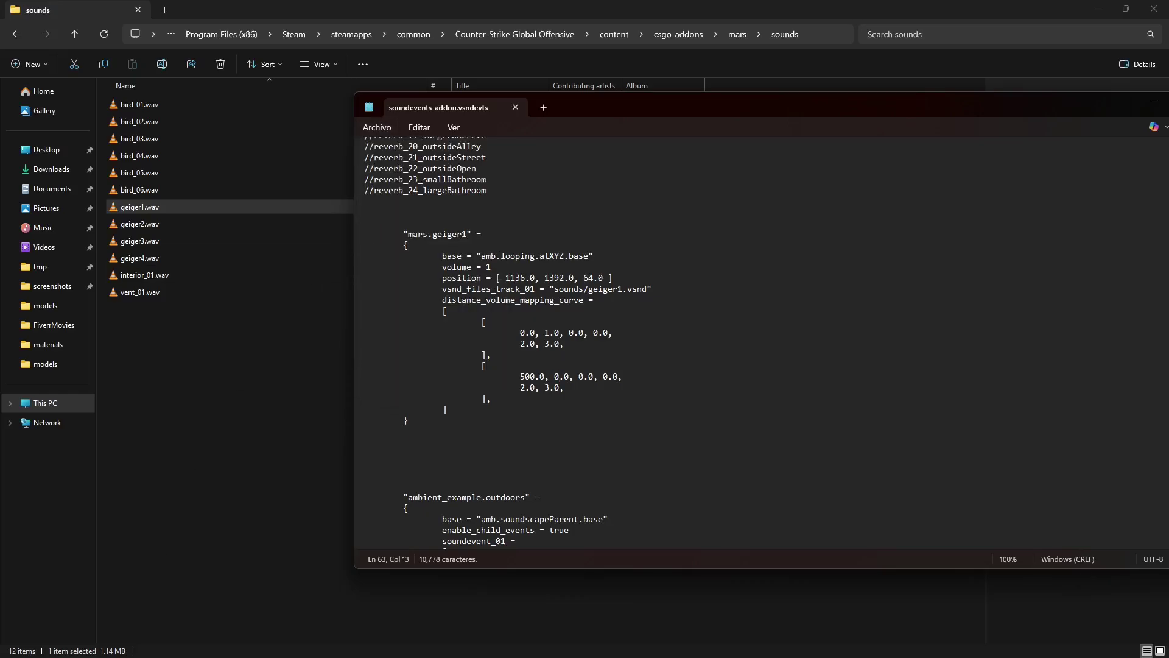
Step: Switch to the Asset Browser, filter the assets by geiger, and inspect the sounds/geiger1.vsnd entry
{"action": "mouse_move", "coordinate": [145, 644]}
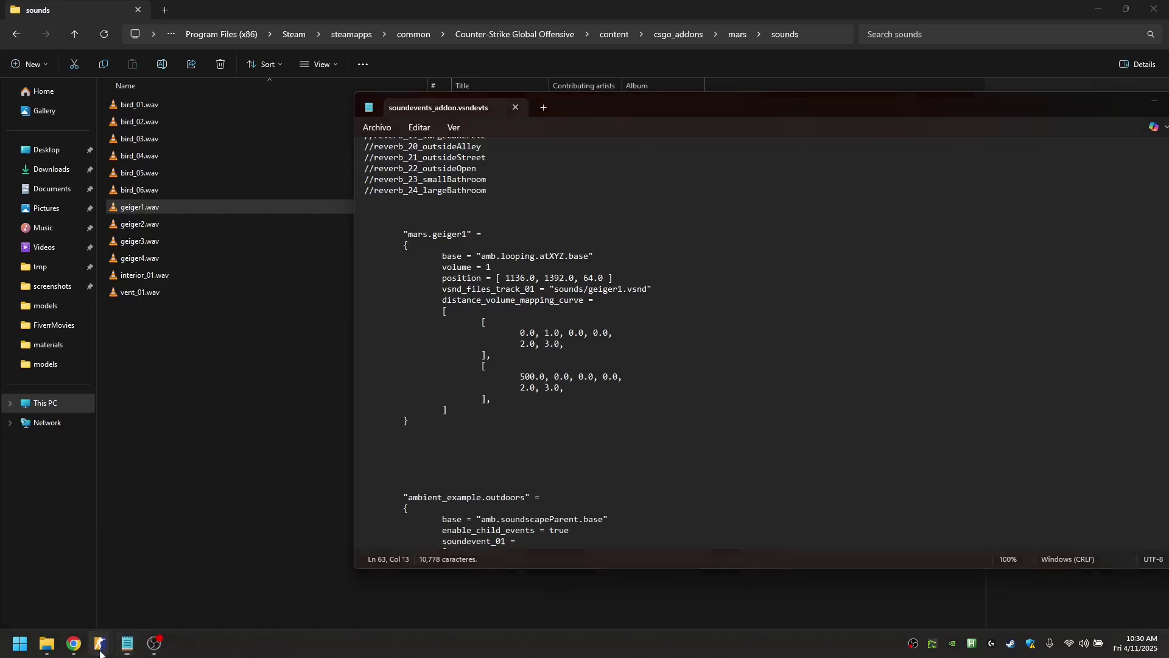
{"action": "mouse_move", "coordinate": [100, 643]}
{"action": "left_click", "coordinate": [183, 588]}
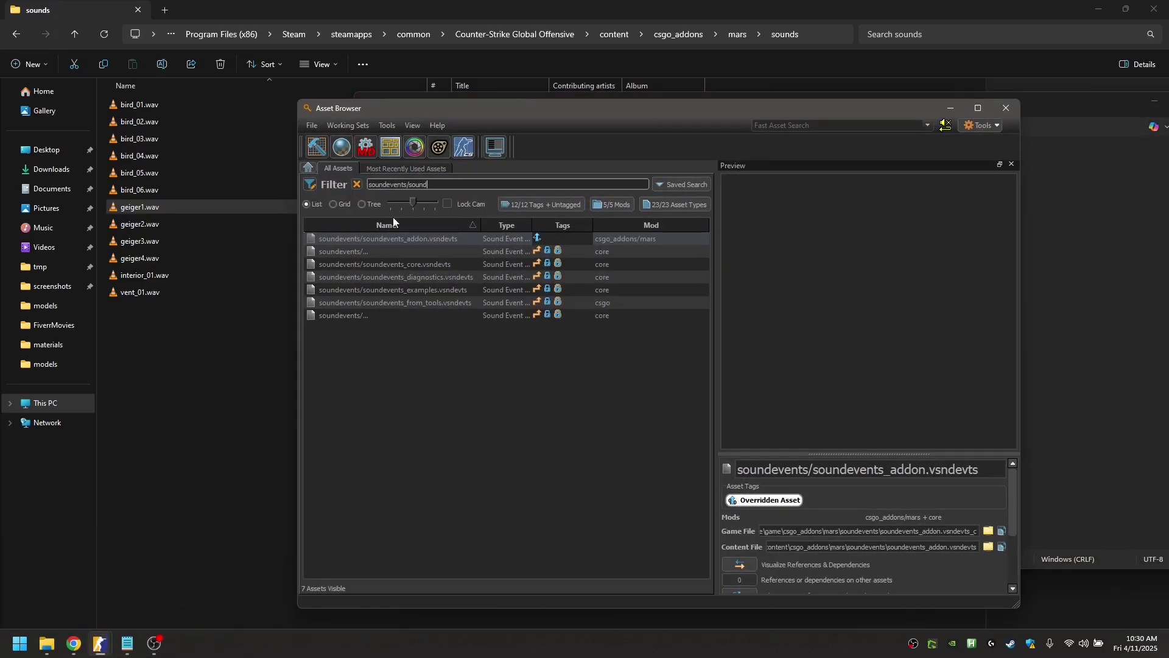
{"action": "triple_click", "coordinate": [438, 187]}
{"action": "type", "text": "fwifwe"}
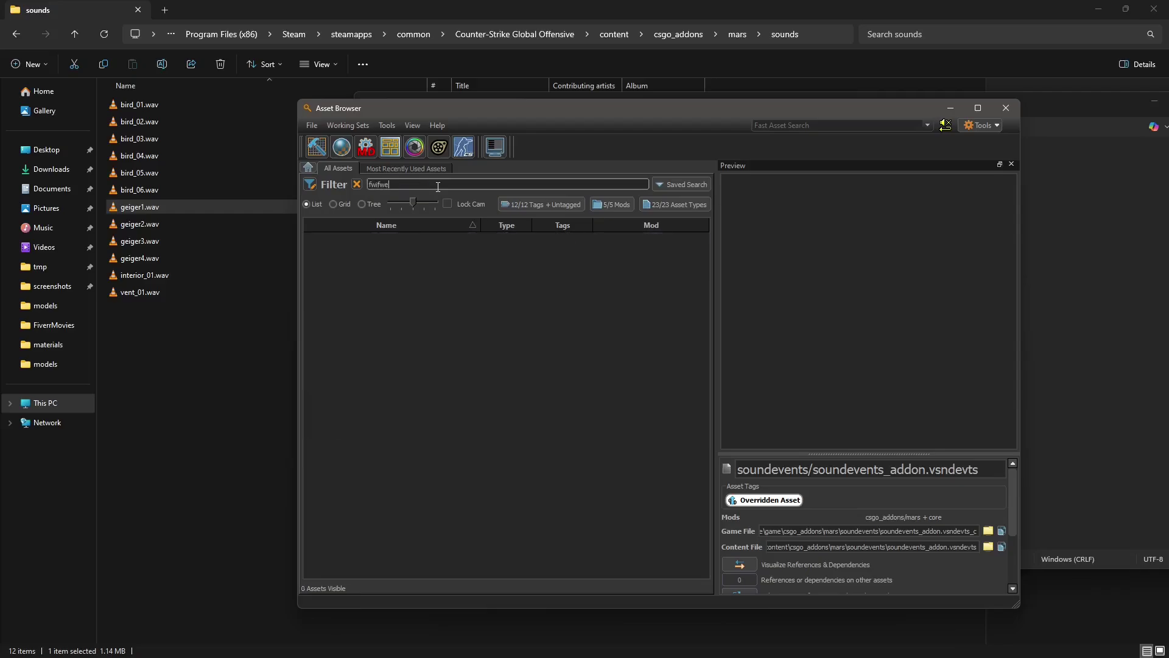
{"action": "type", "text": "geiger"}
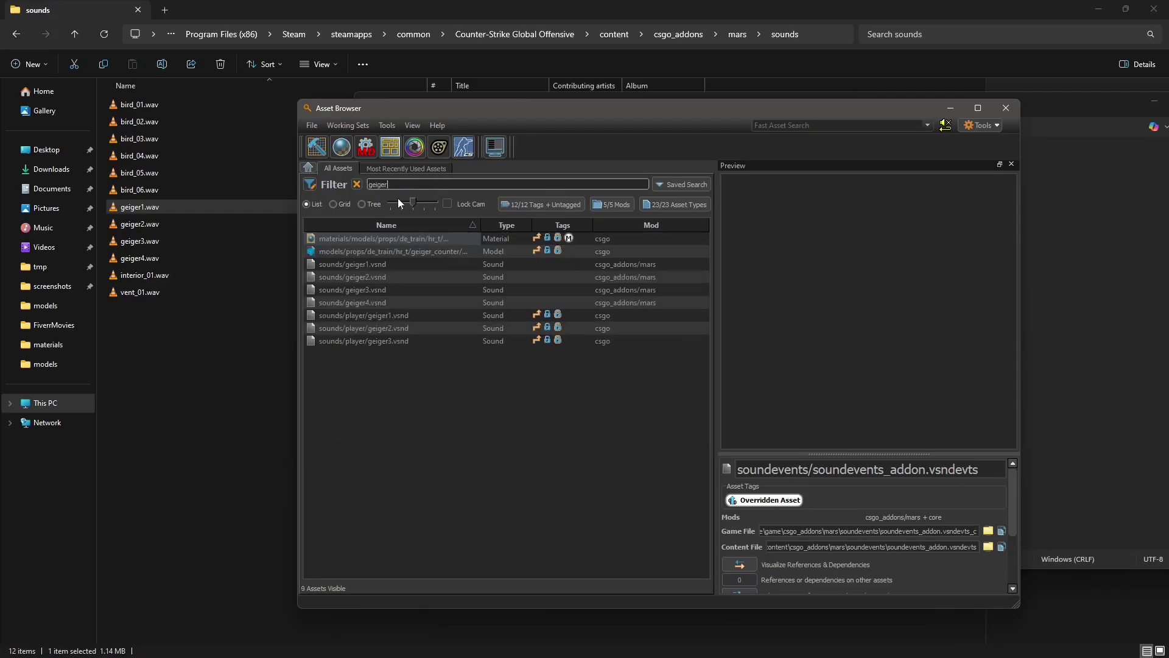
{"action": "left_click", "coordinate": [363, 263]}
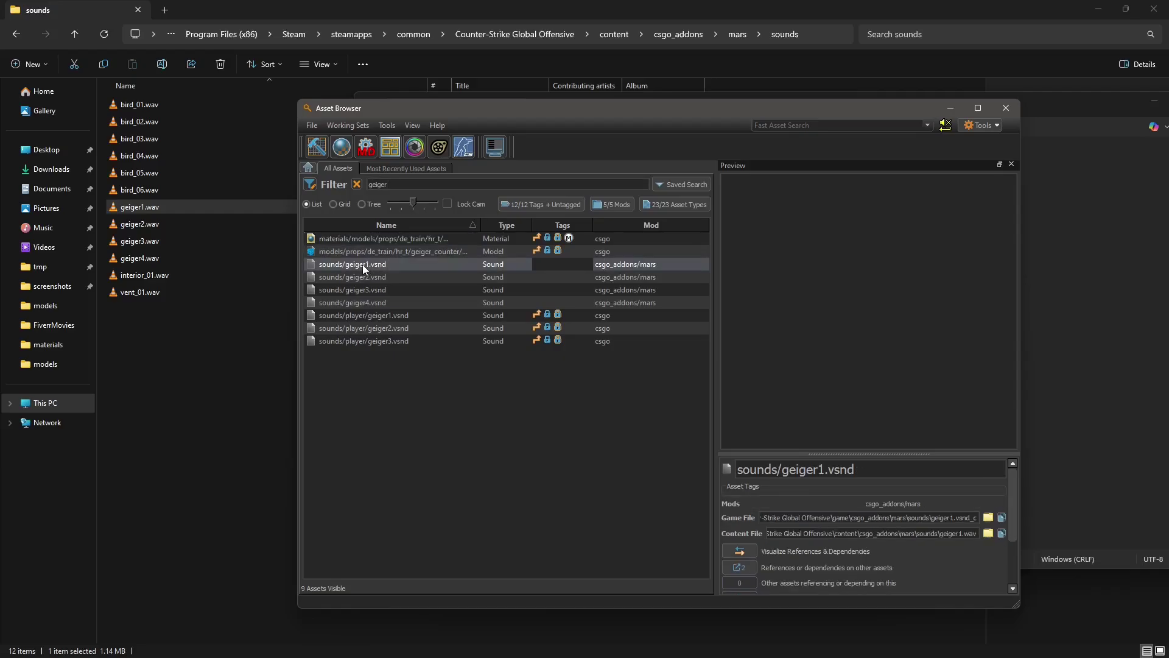
{"action": "left_click", "coordinate": [414, 368]}
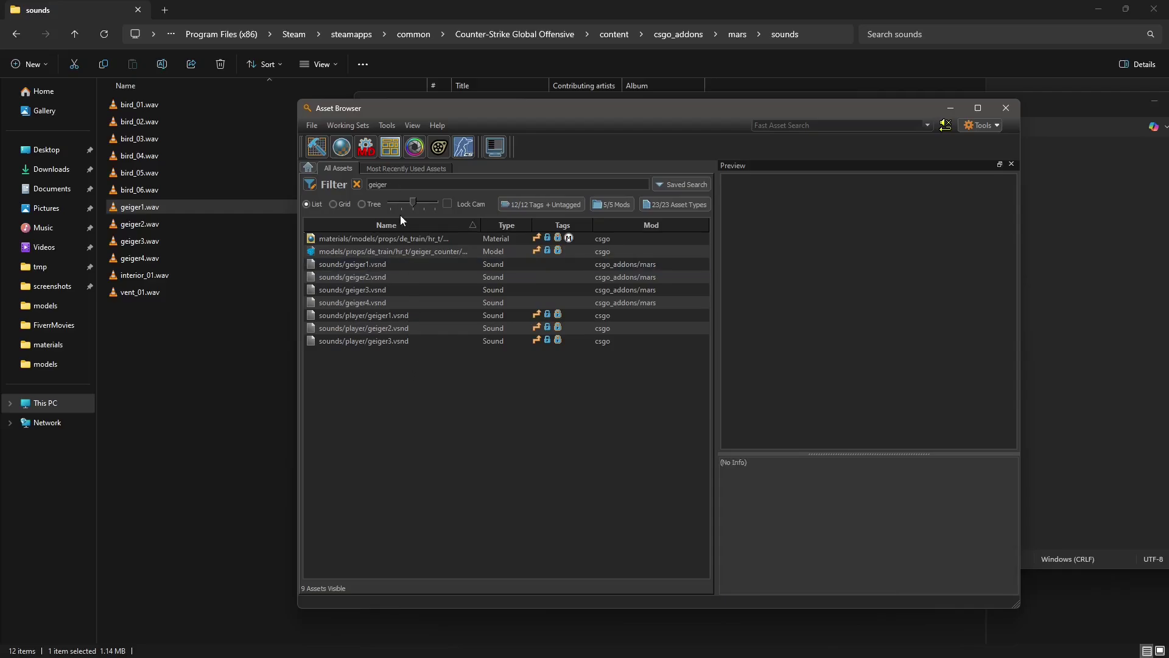
Step: Play geiger1.wav from the addon's sounds folder in VLC, then close the player
{"action": "mouse_move", "coordinate": [46, 643]}
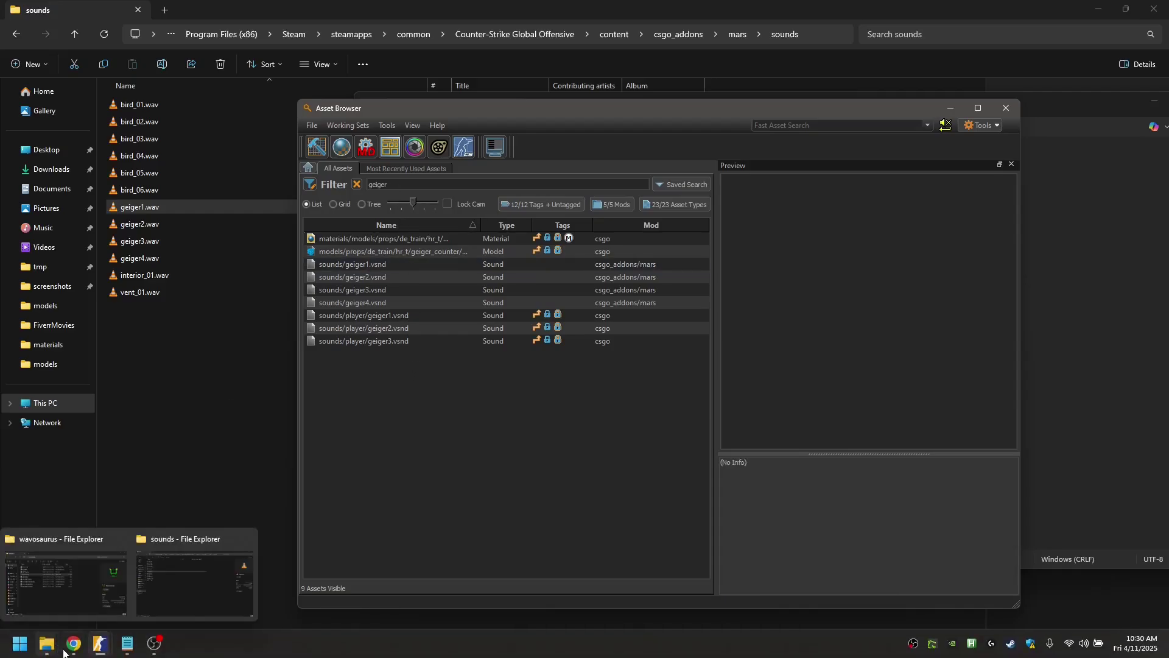
{"action": "left_click", "coordinate": [178, 207]}
{"action": "left_click_drag", "start_coordinate": [427, 86], "coordinate": [315, 86]}
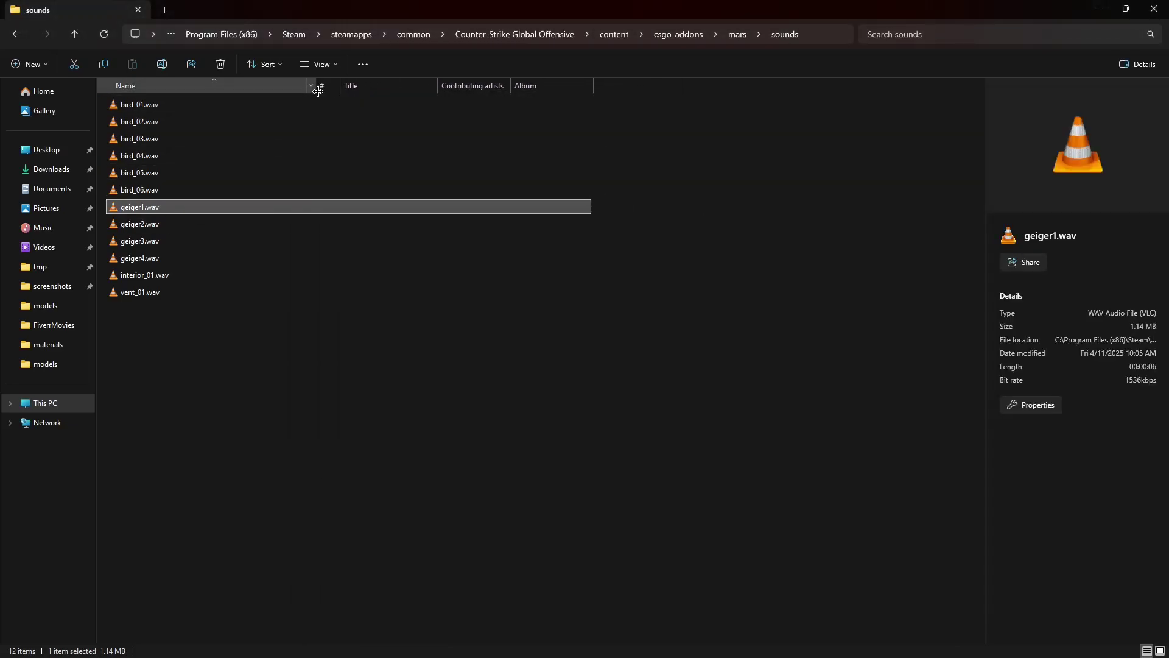
{"action": "double_click", "coordinate": [185, 207]}
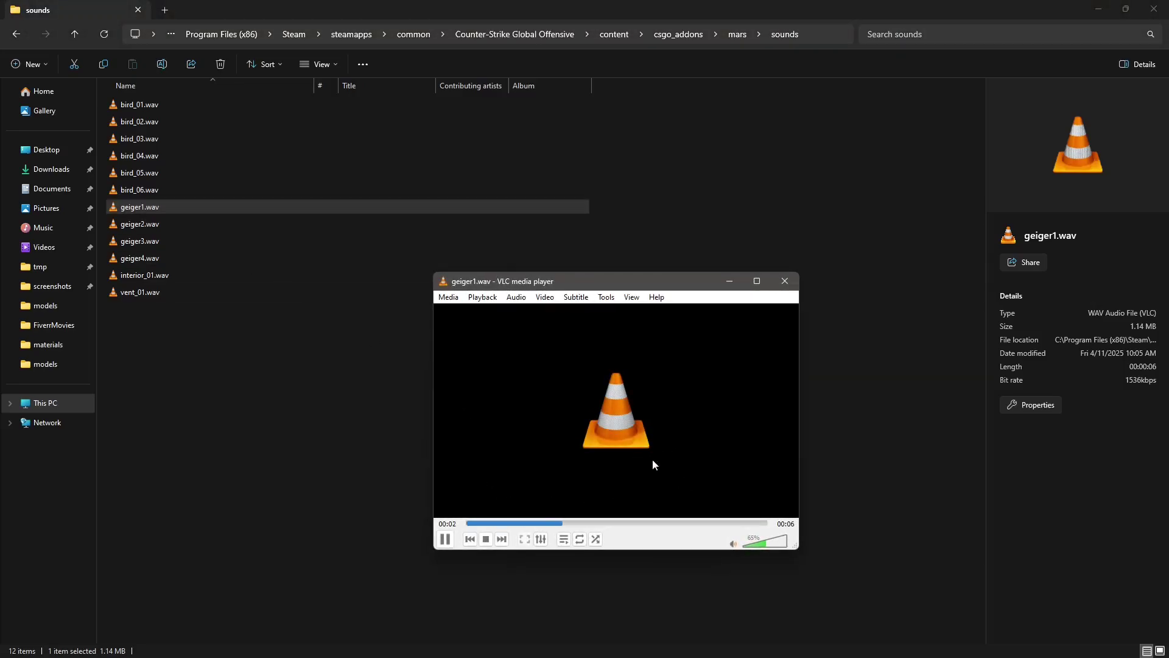
{"action": "left_click", "coordinate": [791, 286]}
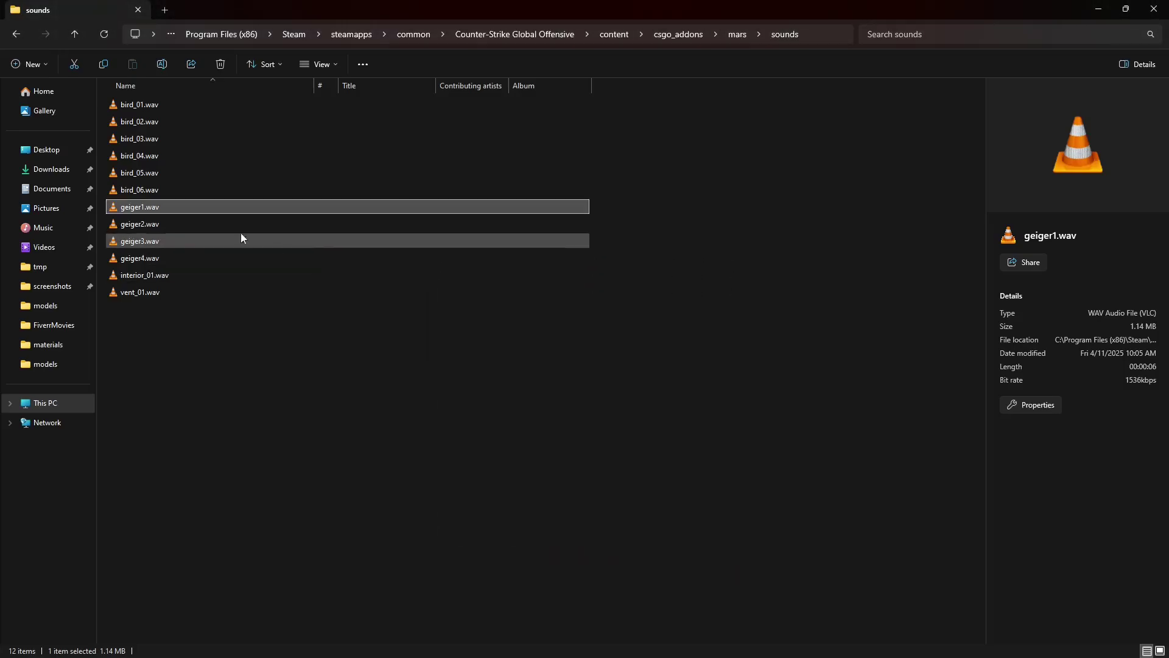
Step: Filter the Asset Browser by soundevents/soun and fully recompile the mars addon's soundevents_addon.vsndevts
{"action": "key", "text": "alt+Tab"}
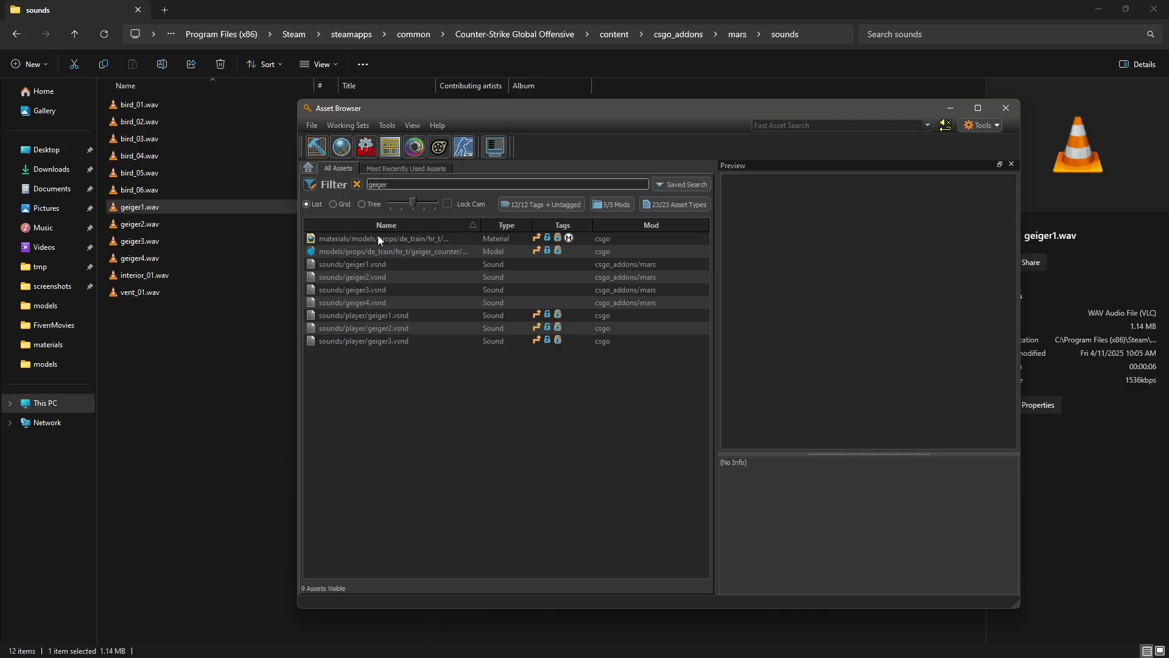
{"action": "double_click", "coordinate": [413, 189]}
{"action": "key", "text": "BackSpace"}
{"action": "type", "text": "soundsa"}
{"action": "type", "text": "pe"}
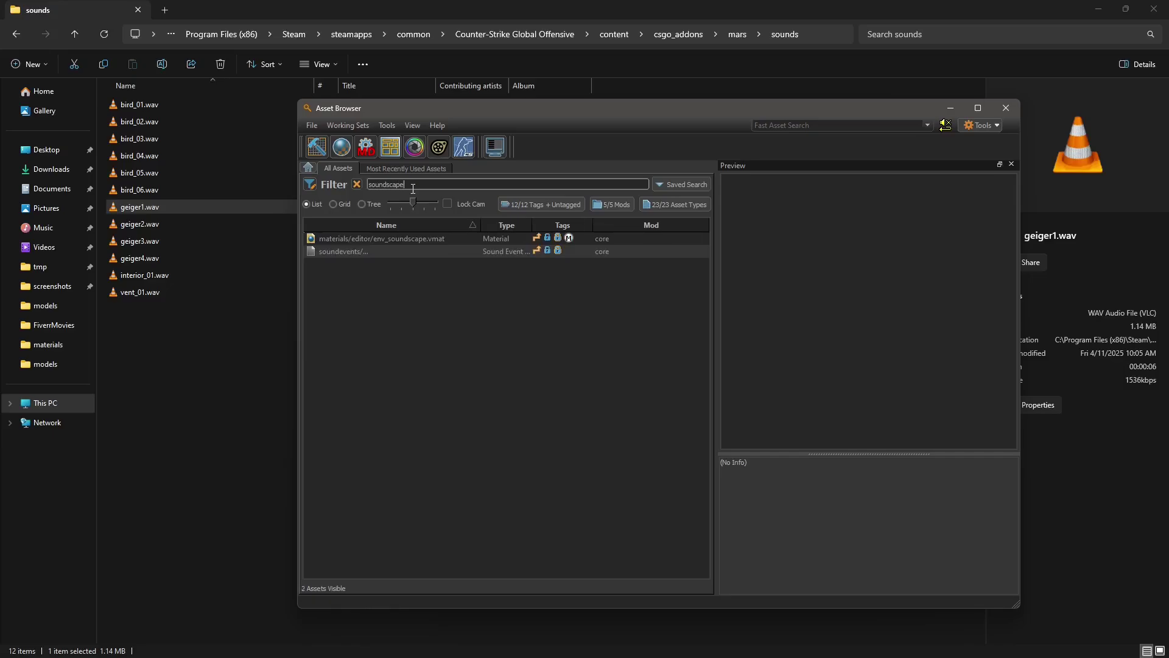
{"action": "type", "text": "s"}
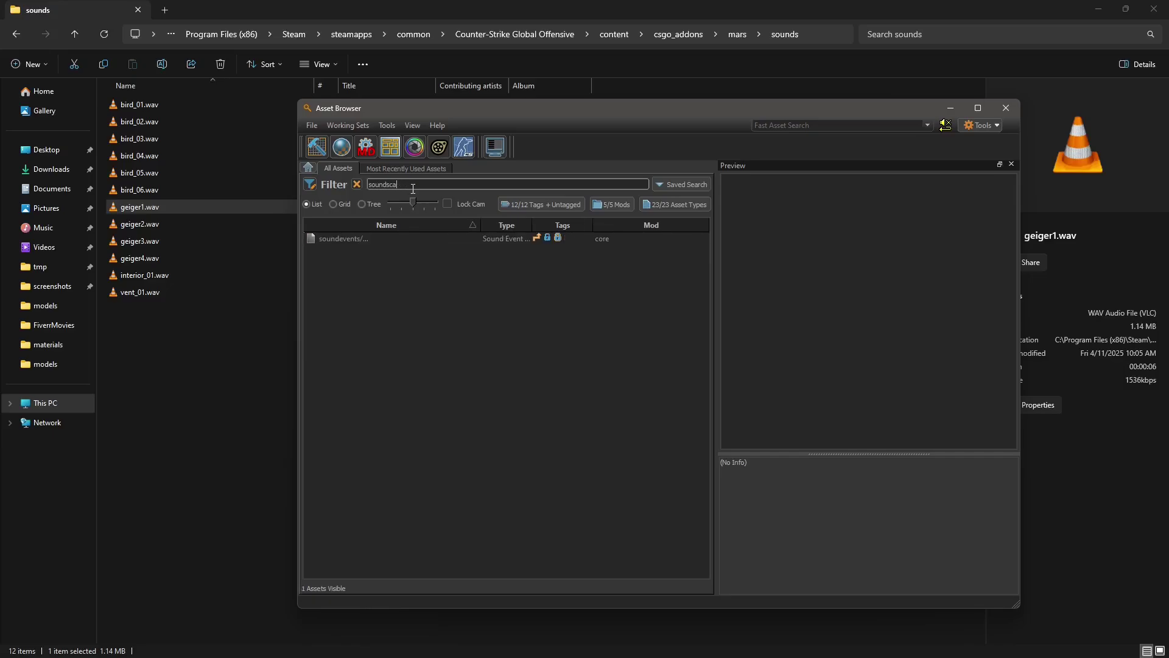
{"action": "type", "text": "s/soun"}
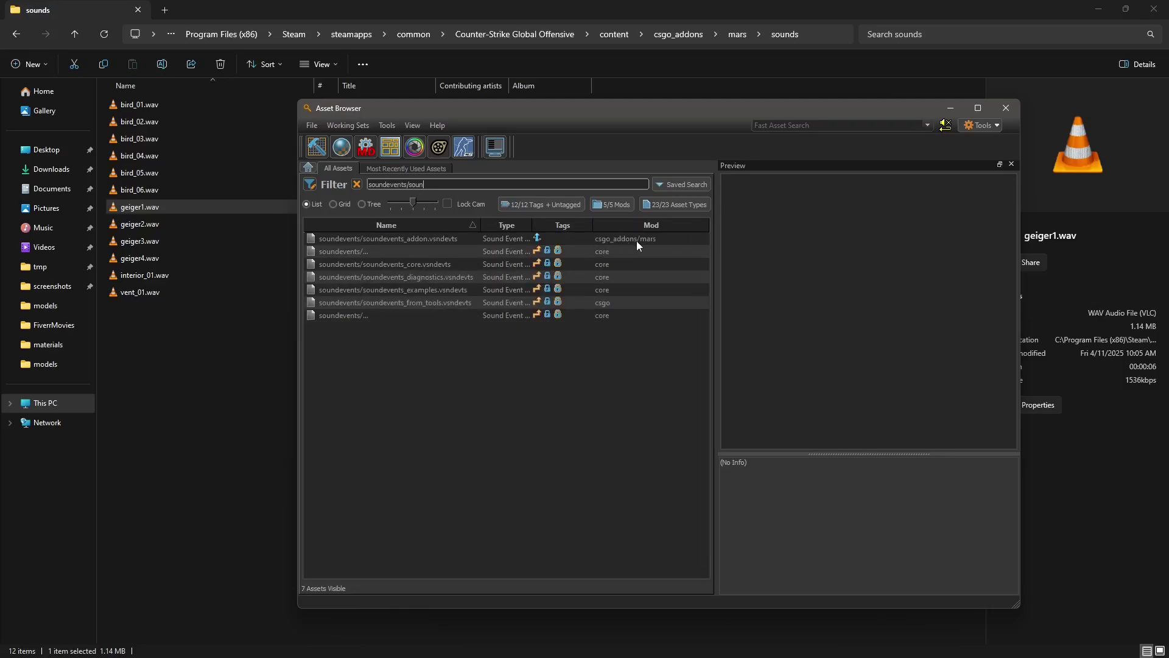
{"action": "left_click", "coordinate": [436, 237]}
{"action": "right_click", "coordinate": [435, 237]}
{"action": "mouse_move", "coordinate": [485, 378]}
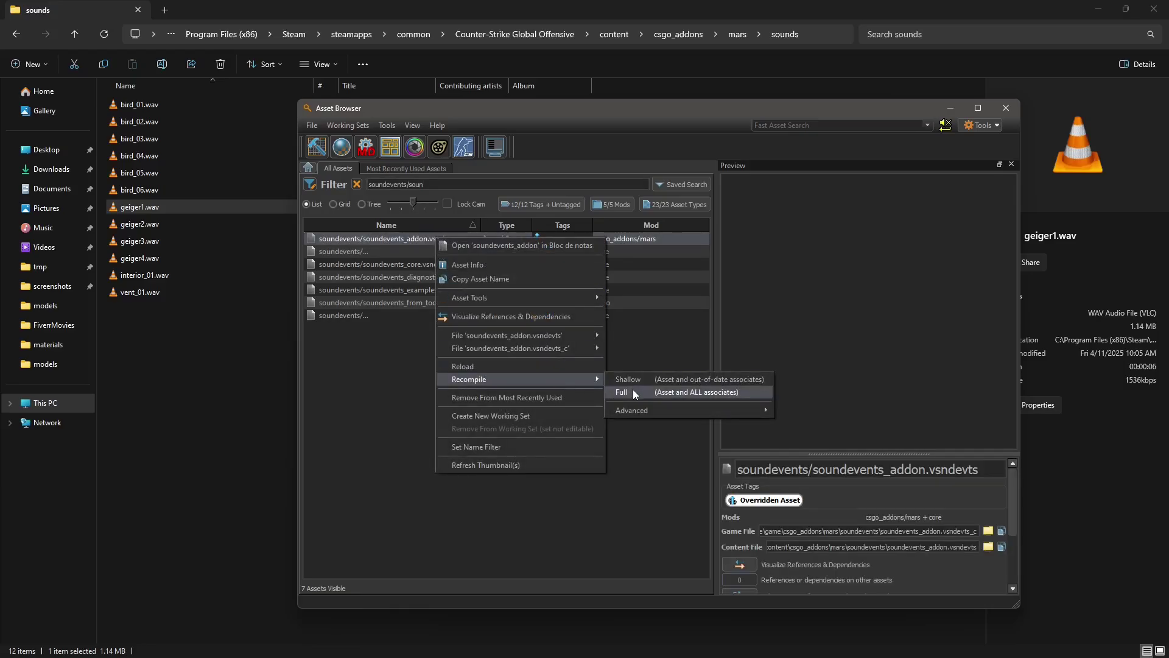
{"action": "left_click", "coordinate": [634, 390]}
Step: Switch to the mars.vmap map in Hammer and delete the surplus sound entities around the radioactive barrels
{"action": "key", "text": "alt+Tab"}
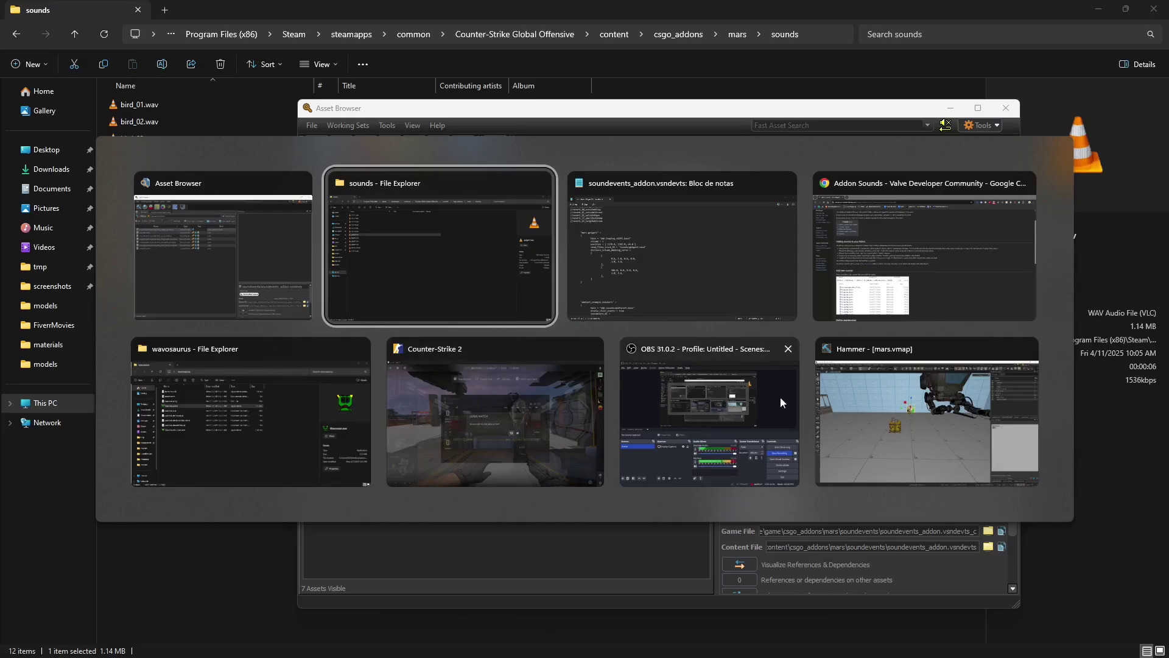
{"action": "left_click", "coordinate": [843, 389]}
{"action": "right_click_drag", "start_coordinate": [521, 280], "coordinate": [471, 350]}
{"action": "key", "text": "w"}
{"action": "key", "text": "Delete"}
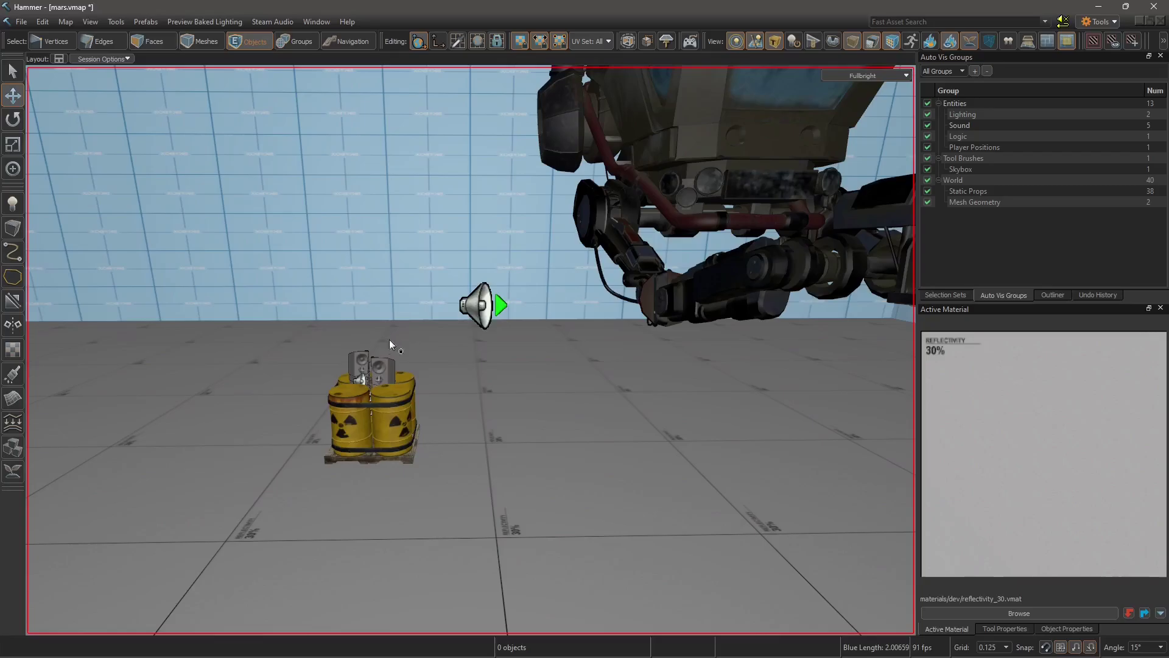
Step: Move the geiger1soundscape env_soundscape to about 577 357 25 over the barrels and open its object properties
{"action": "left_click", "coordinate": [375, 374]}
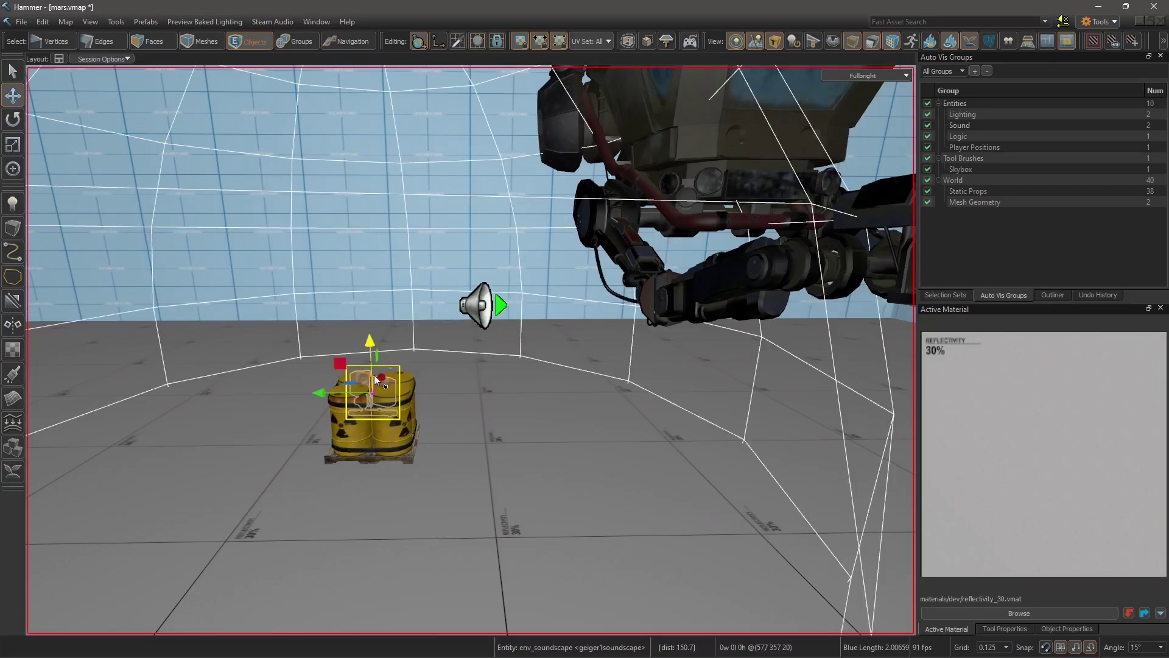
{"action": "left_click_drag", "start_coordinate": [375, 374], "coordinate": [376, 334]}
{"action": "left_click", "coordinate": [382, 401]}
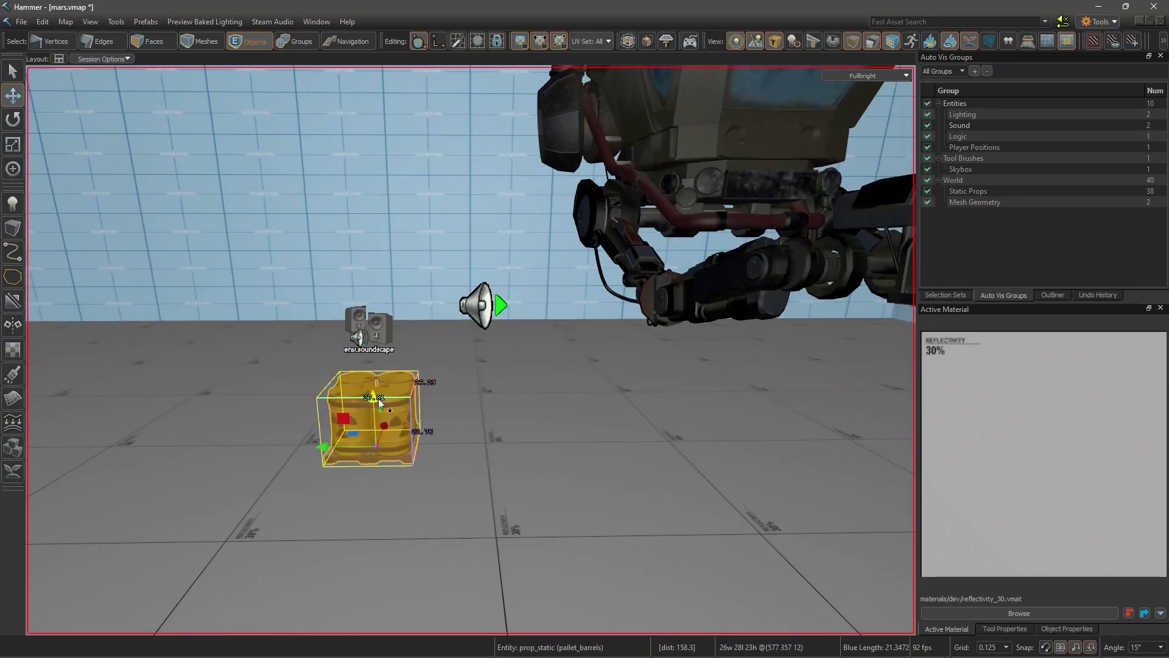
{"action": "left_click", "coordinate": [369, 332]}
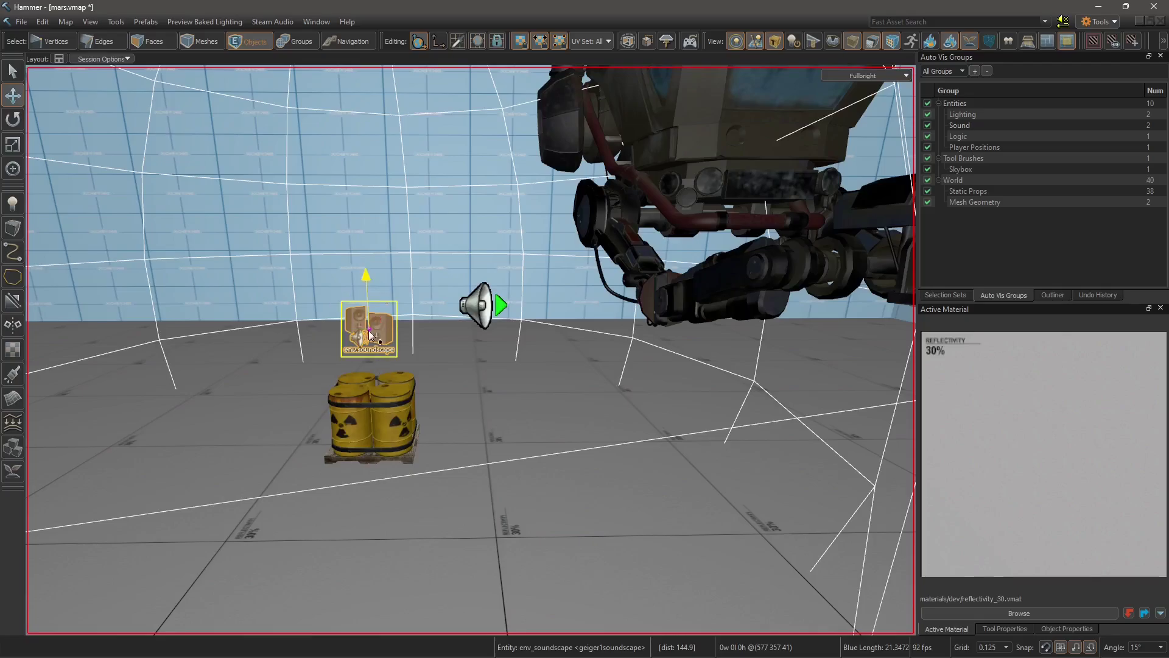
{"action": "left_click_drag", "start_coordinate": [369, 332], "coordinate": [374, 378]}
{"action": "key", "text": "alt+Return"}
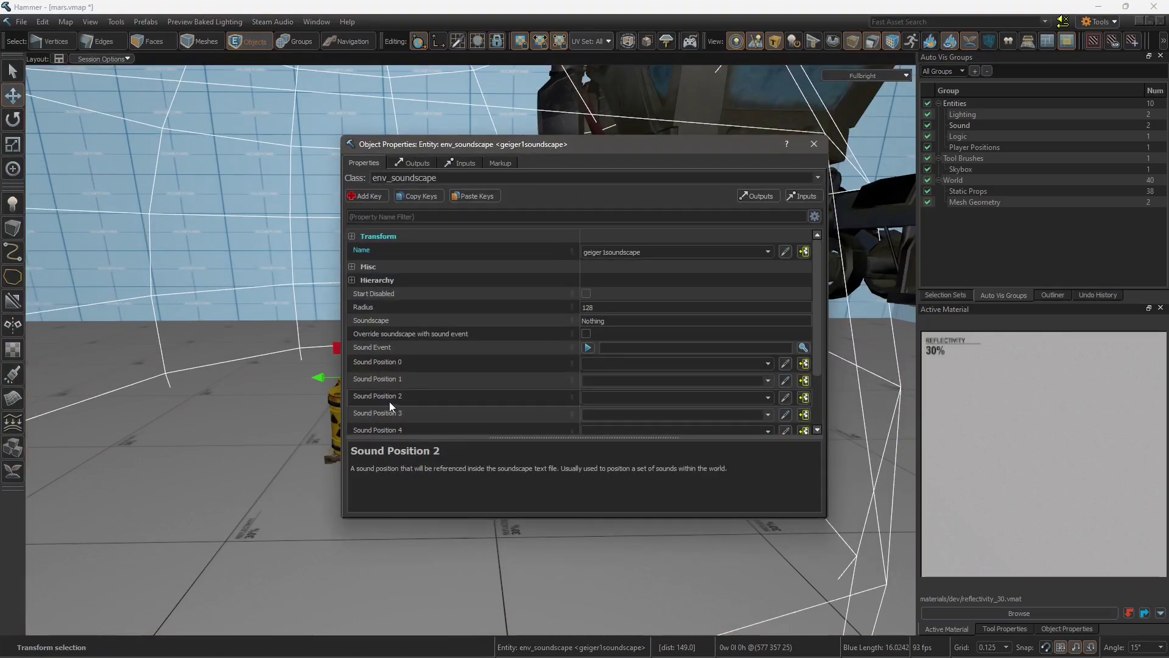
Step: Check the geiger1soundscape name, remove the soundName key from the env_soundscape, and close its object properties
{"action": "left_click_drag", "start_coordinate": [637, 144], "coordinate": [893, 186]}
{"action": "left_click", "coordinate": [859, 294]}
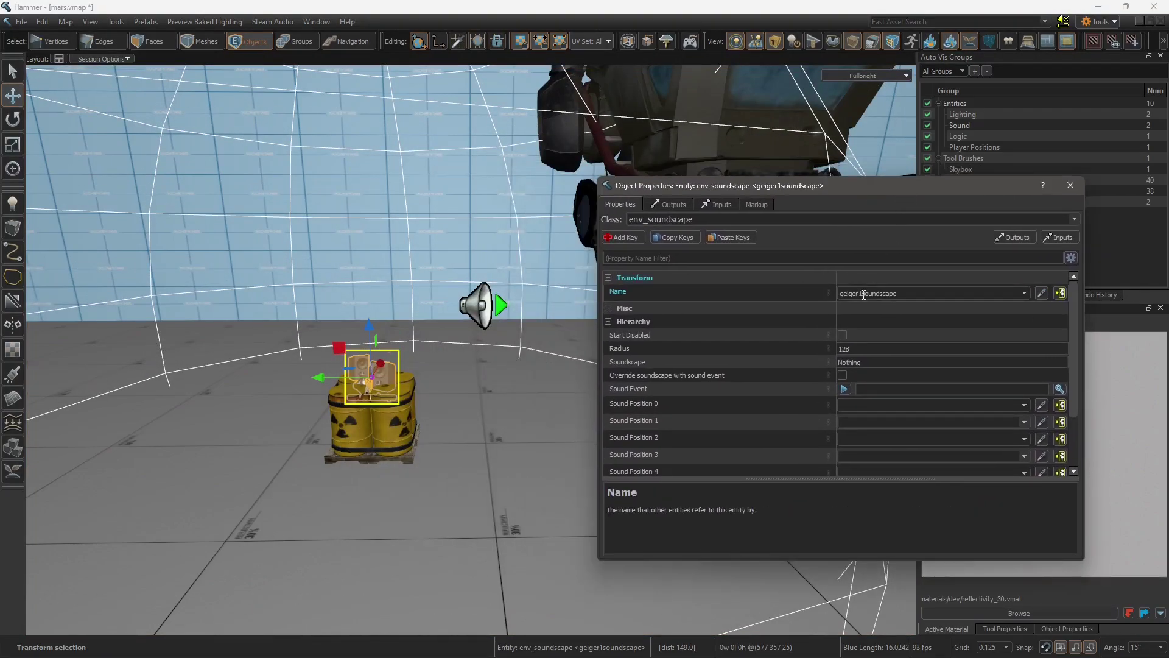
{"action": "left_click", "coordinate": [858, 294]}
{"action": "double_click", "coordinate": [859, 295]}
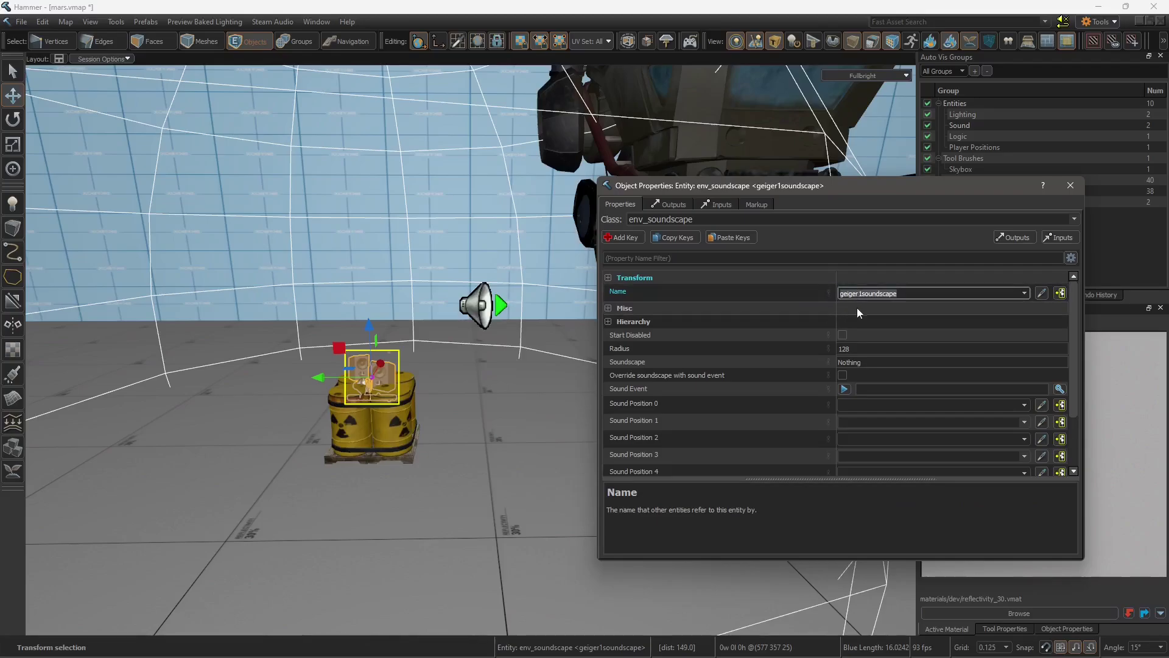
{"action": "scroll", "coordinate": [835, 432], "scroll_direction": "down", "scroll_amount": 2}
{"action": "left_click", "coordinate": [829, 470]}
{"action": "scroll", "coordinate": [853, 378], "scroll_direction": "up", "scroll_amount": 2}
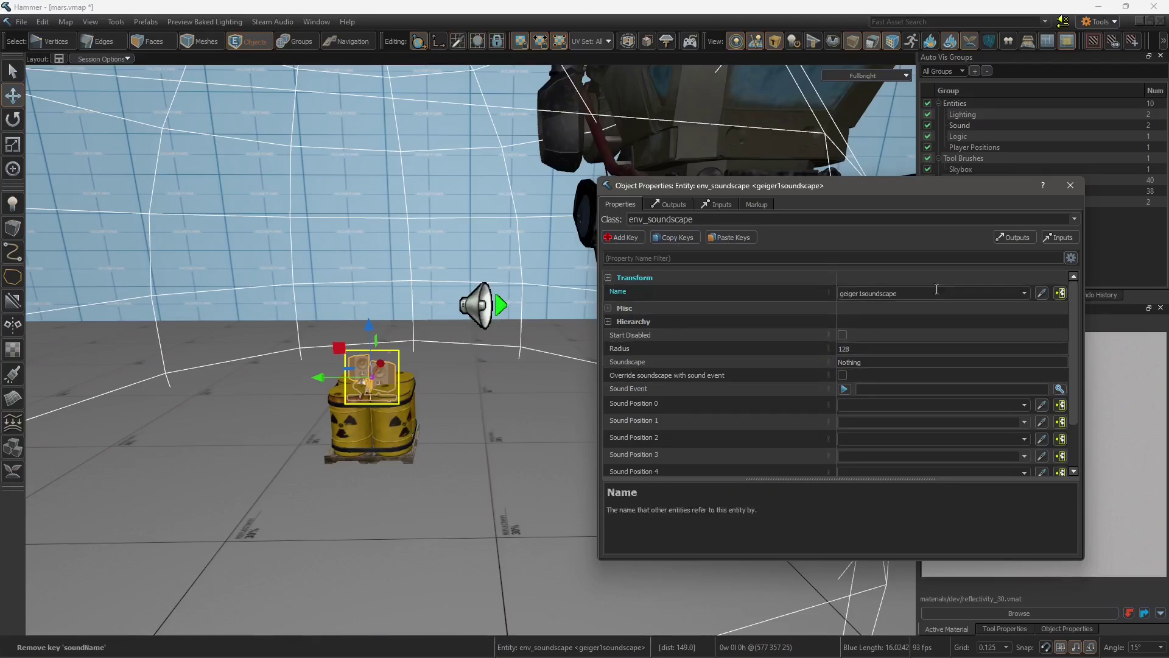
{"action": "left_click", "coordinate": [1070, 186]}
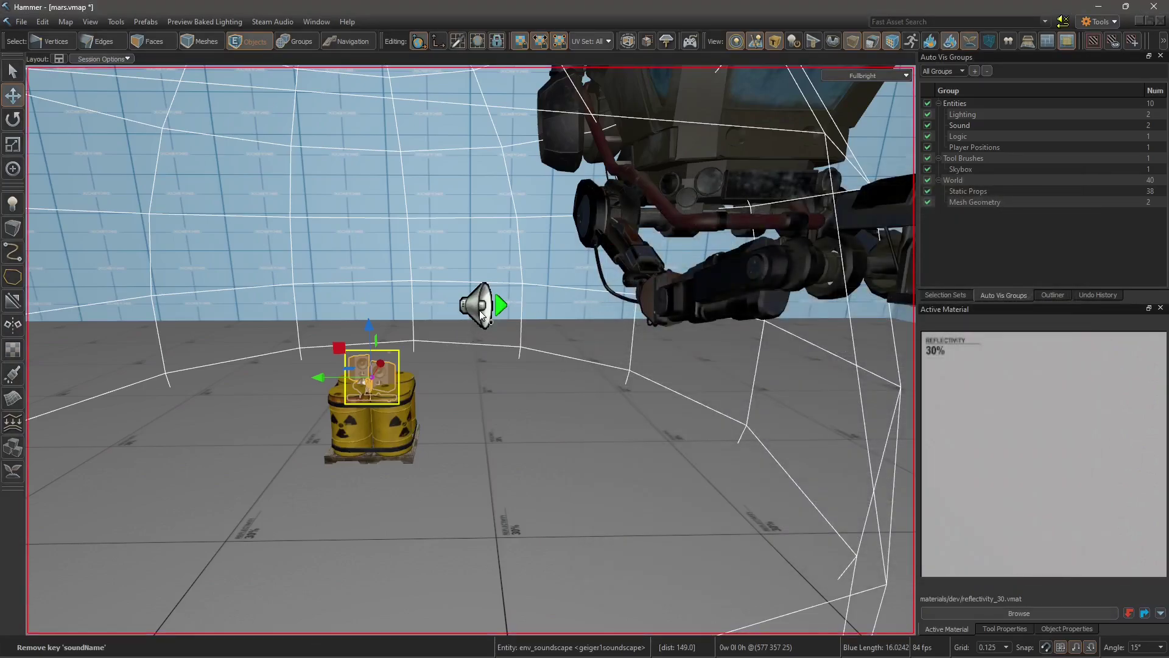
Step: Open the object properties of the snd_event_point beside the barrels and search its available sound events for geiger
{"action": "double_click", "coordinate": [480, 309]}
{"action": "left_click_drag", "start_coordinate": [586, 151], "coordinate": [744, 152]}
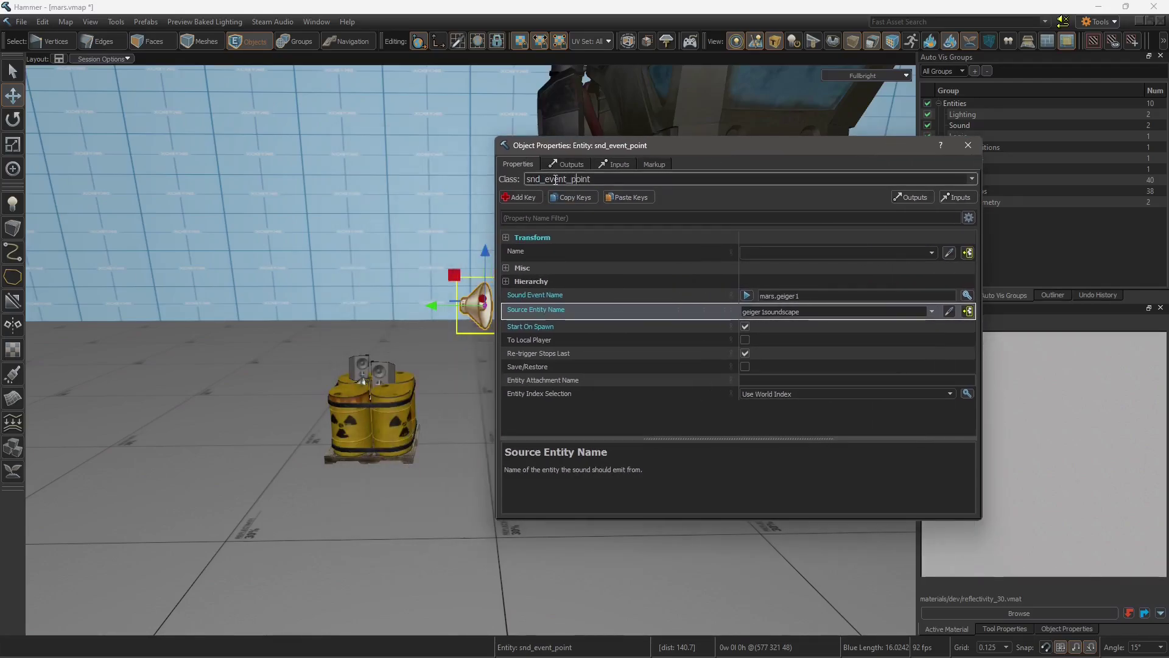
{"action": "double_click", "coordinate": [547, 181]}
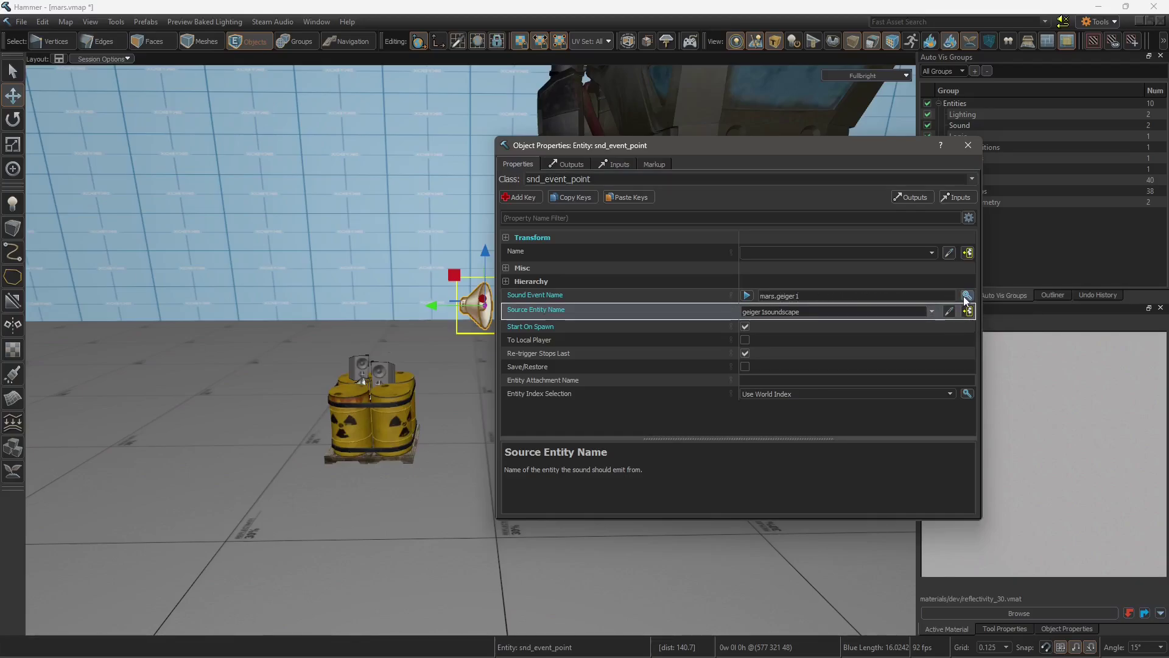
{"action": "left_click", "coordinate": [964, 297]}
{"action": "type", "text": "geiger"}
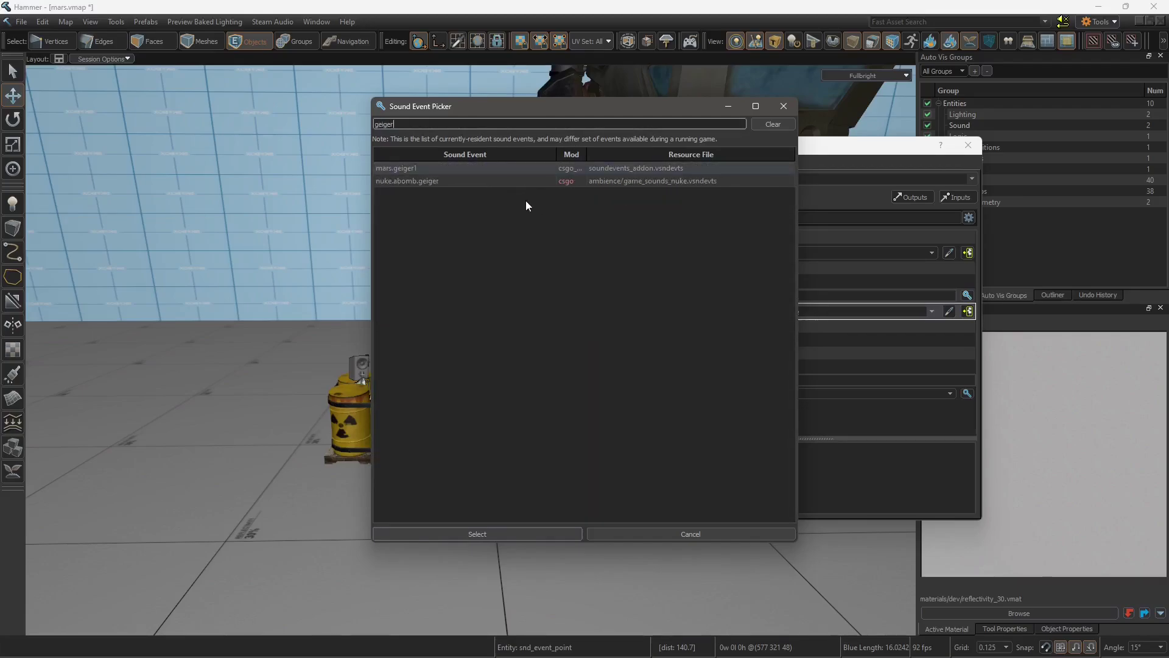
{"action": "left_click", "coordinate": [545, 210]}
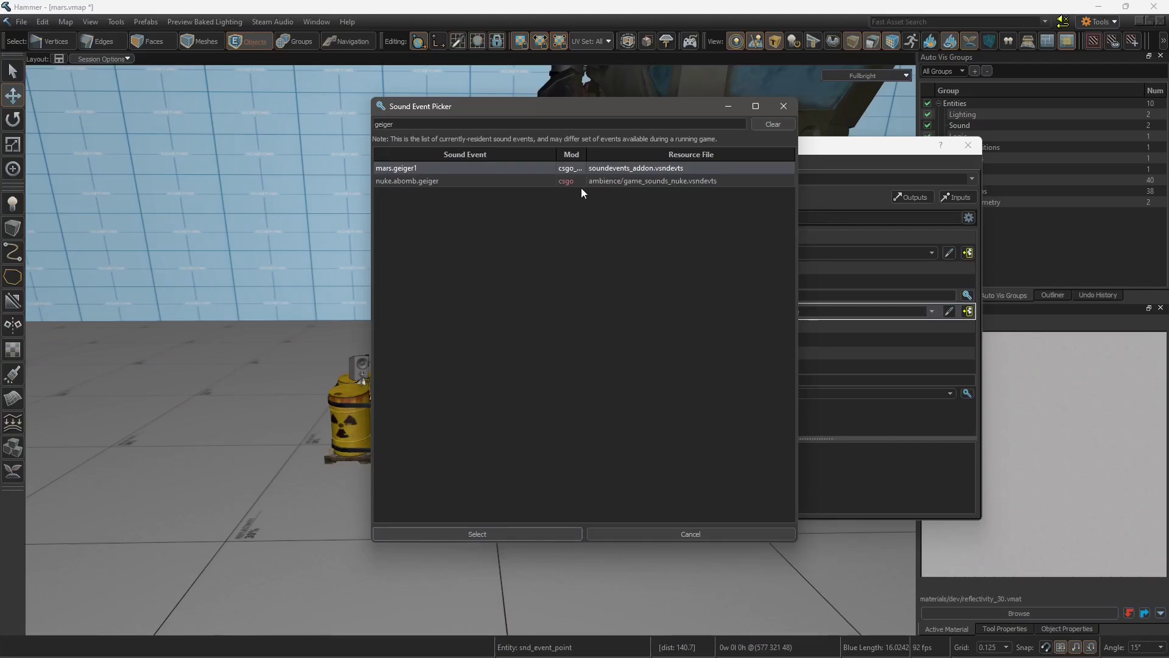
Step: Switch to soundevents_addon.vsndevts in Notepad and save the file
{"action": "key", "text": "alt+Tab"}
{"action": "key", "text": "alt+Tab"}
{"action": "left_click", "coordinate": [880, 254]}
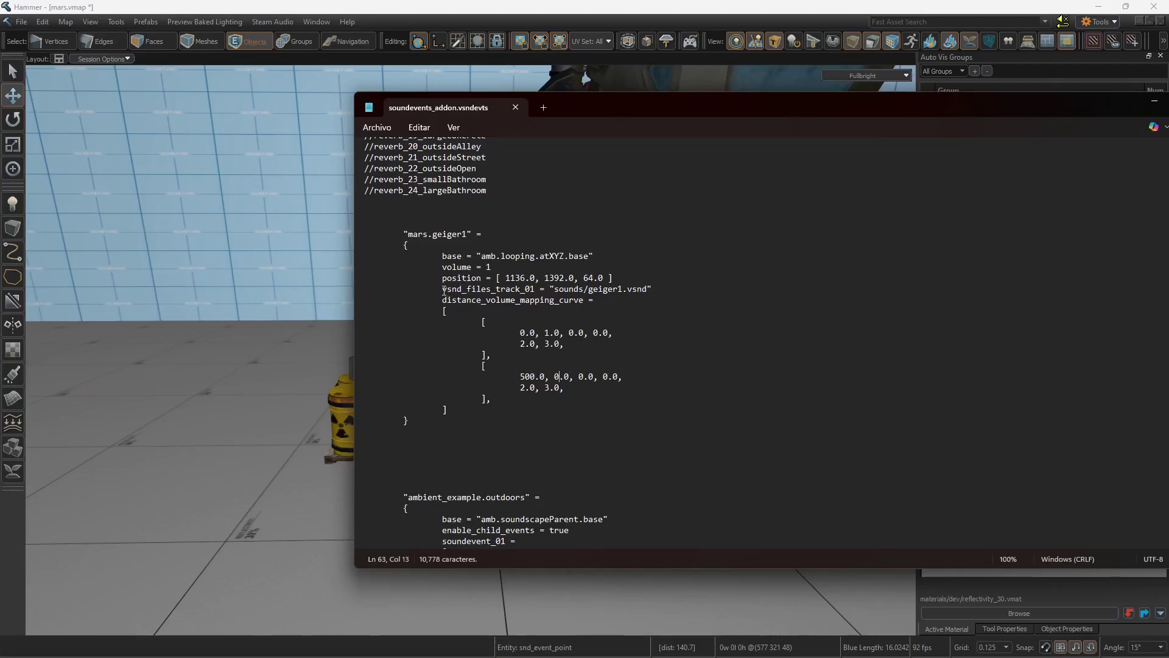
{"action": "left_click", "coordinate": [377, 127]}
{"action": "left_click", "coordinate": [388, 229]}
Step: Switch to the Asset Browser and recompile and reload the mars addon's soundevents_addon.vsndevts, closing the sound event picker and minimizing the extra windows
{"action": "key", "text": "alt+Tab"}
{"action": "key", "text": "alt+Tab"}
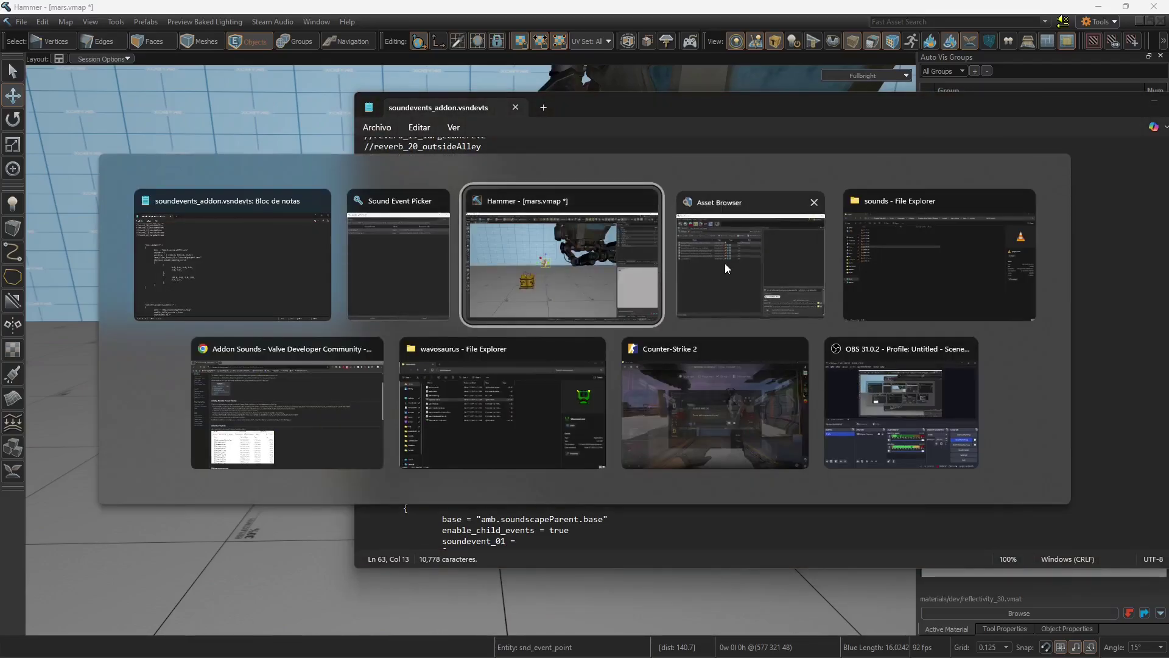
{"action": "left_click", "coordinate": [724, 263]}
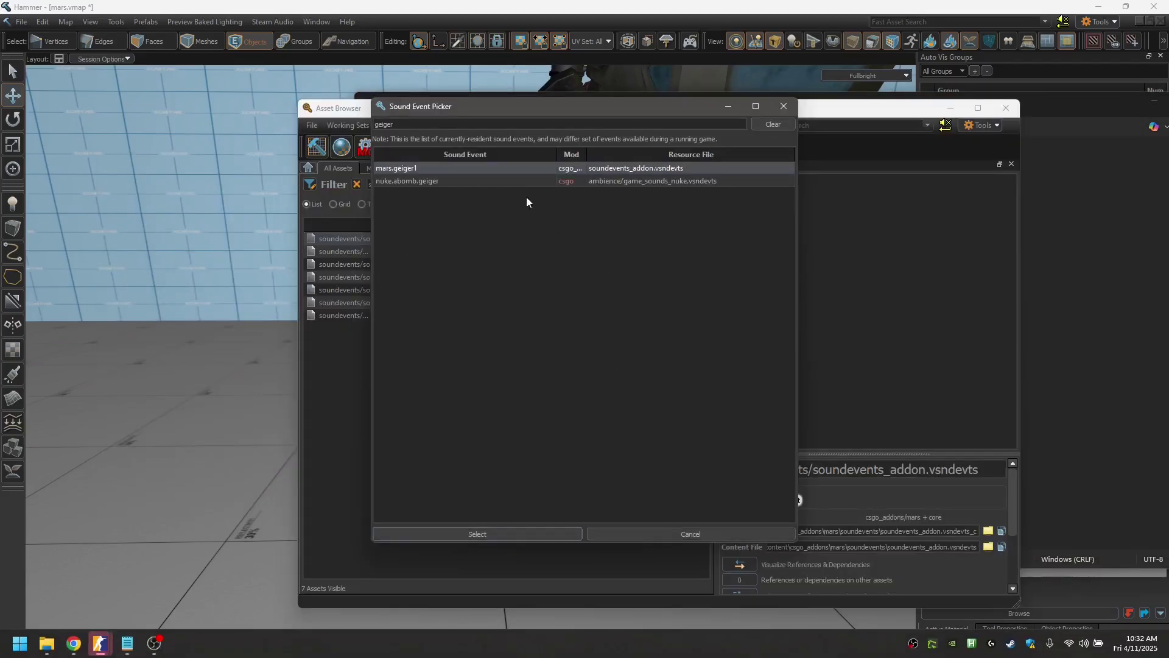
{"action": "left_click", "coordinate": [784, 107]}
{"action": "left_click", "coordinate": [490, 238]}
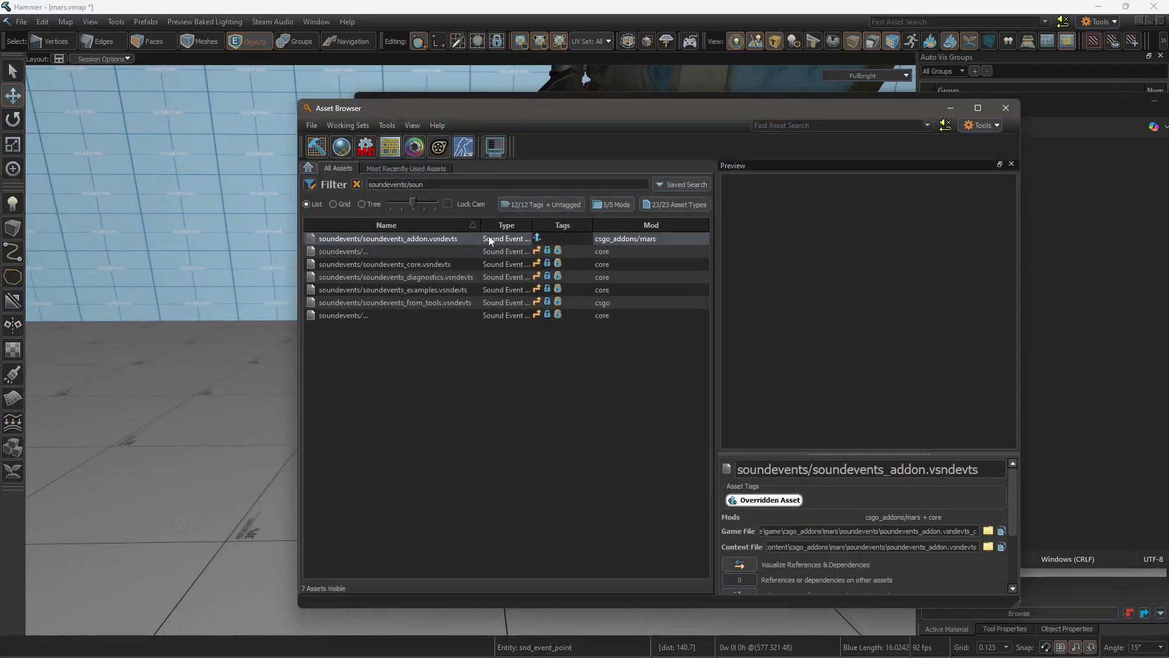
{"action": "right_click", "coordinate": [394, 239]}
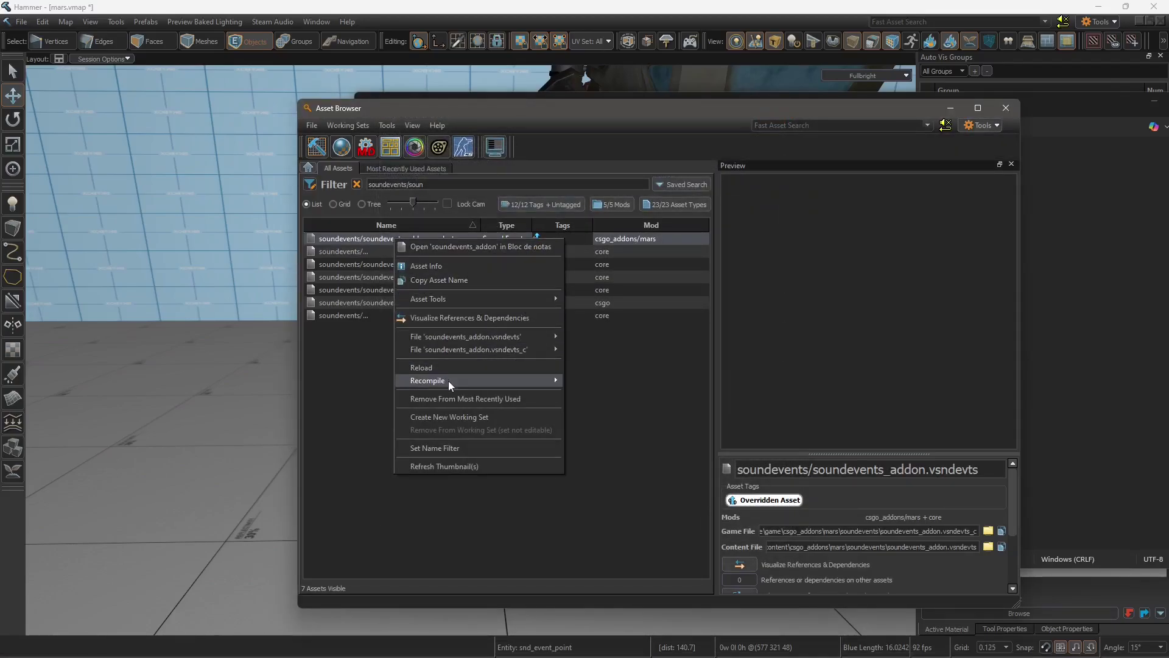
{"action": "mouse_move", "coordinate": [449, 381]}
{"action": "left_click", "coordinate": [577, 395]}
{"action": "right_click", "coordinate": [463, 239]}
{"action": "left_click", "coordinate": [501, 369]}
{"action": "right_click", "coordinate": [446, 238]}
{"action": "mouse_move", "coordinate": [513, 379]}
{"action": "left_click", "coordinate": [634, 396]}
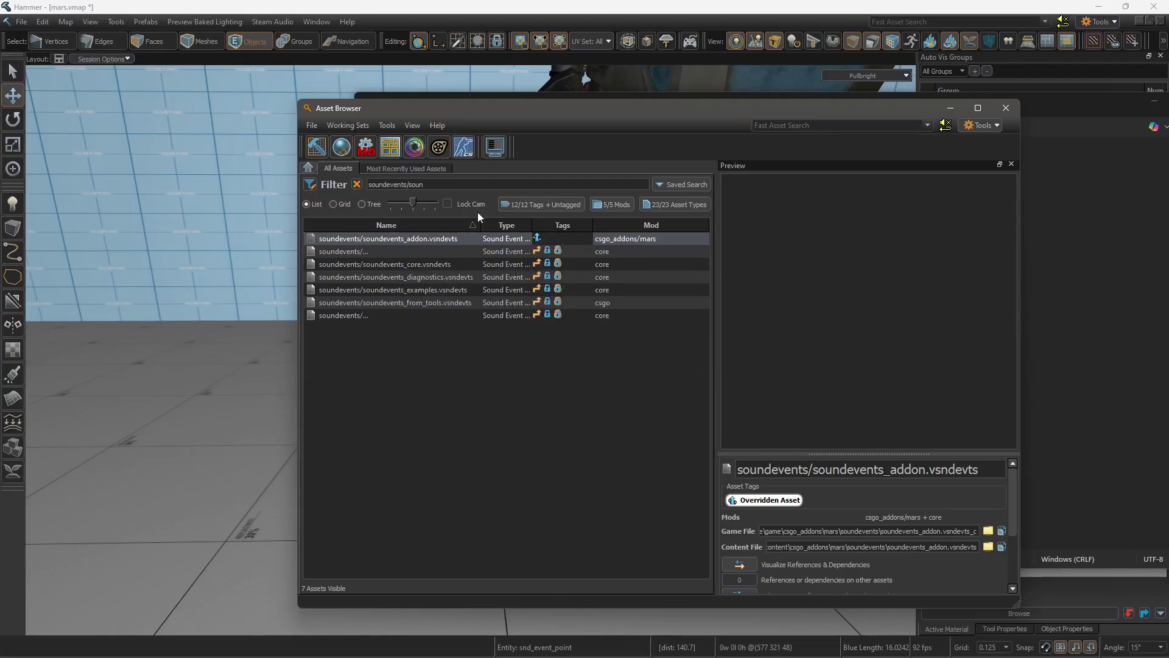
{"action": "left_click", "coordinate": [950, 110]}
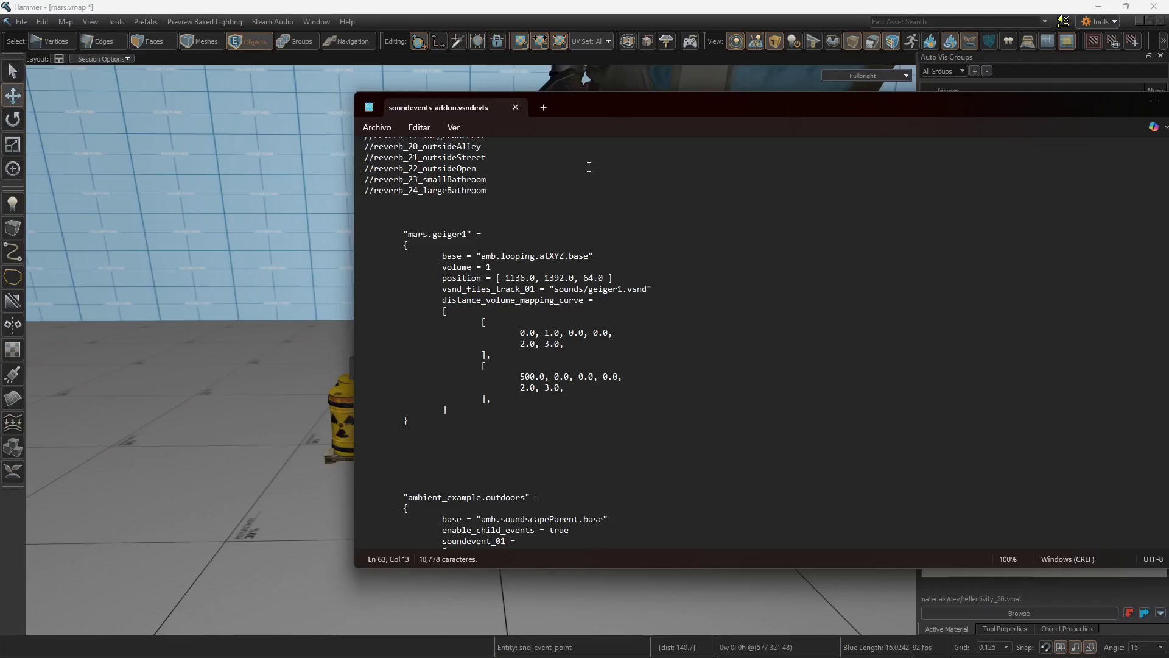
{"action": "left_click", "coordinate": [1155, 101]}
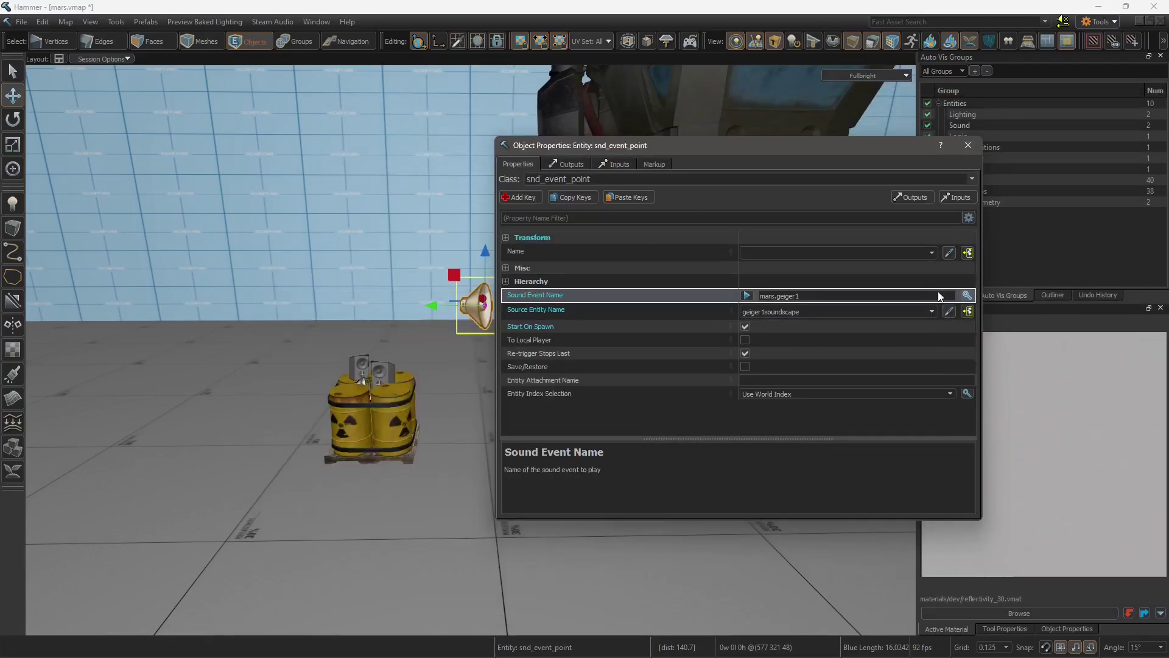
Step: Filter the sound events by geiger1, assign mars.geiger1 as the snd_event_point's Sound Event Name, and preview it
{"action": "left_click", "coordinate": [967, 295]}
{"action": "type", "text": "geiger1"}
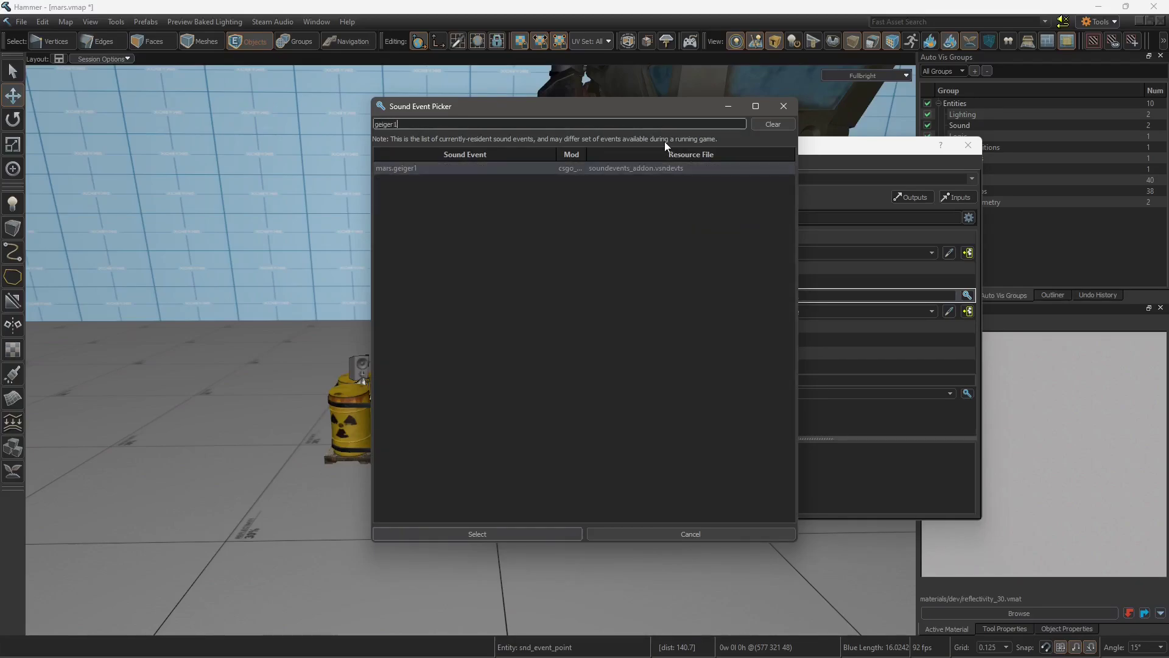
{"action": "left_click", "coordinate": [480, 169]}
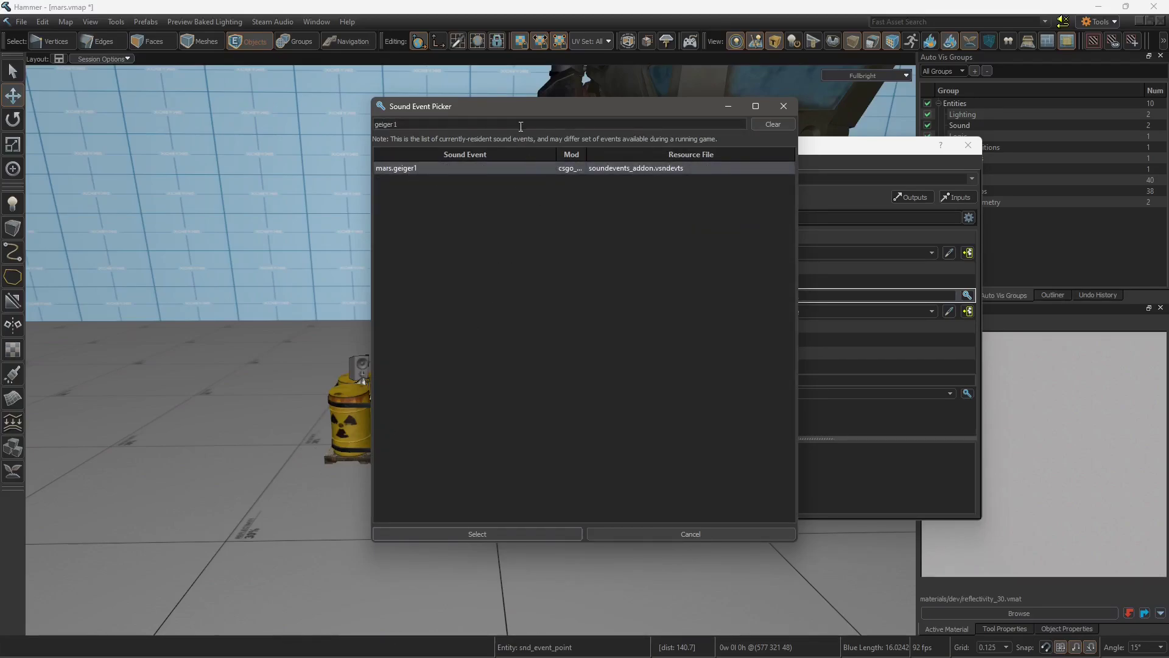
{"action": "left_click_drag", "start_coordinate": [532, 108], "coordinate": [741, 111]}
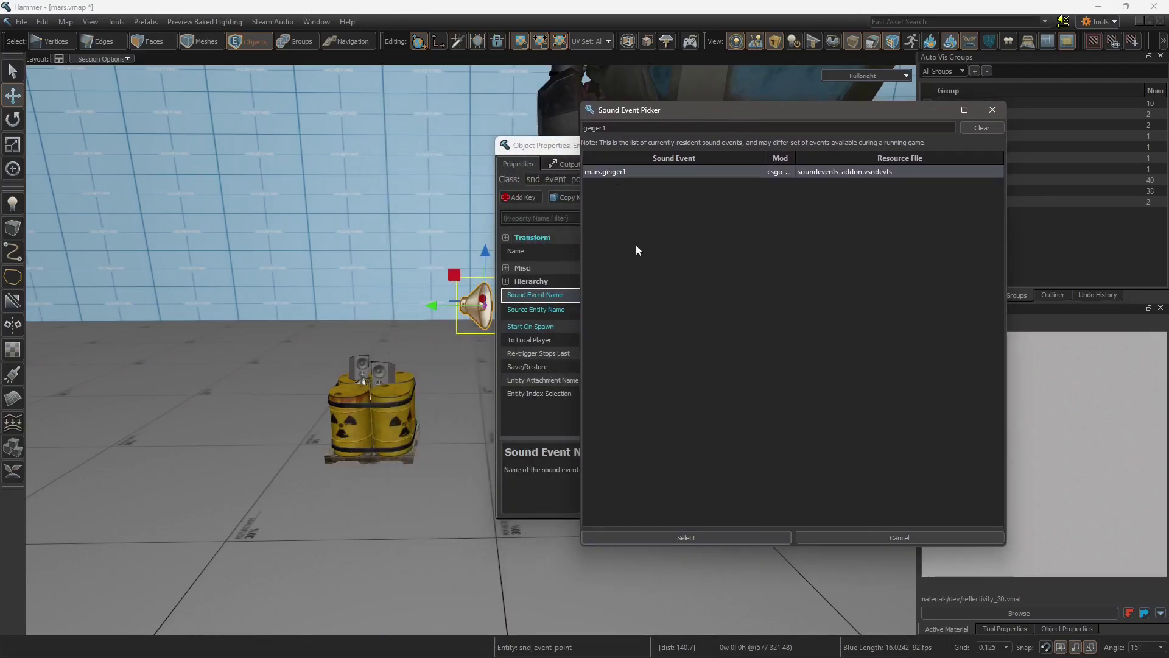
{"action": "left_click", "coordinate": [677, 532]}
{"action": "left_click", "coordinate": [746, 296]}
{"action": "left_click", "coordinate": [749, 297]}
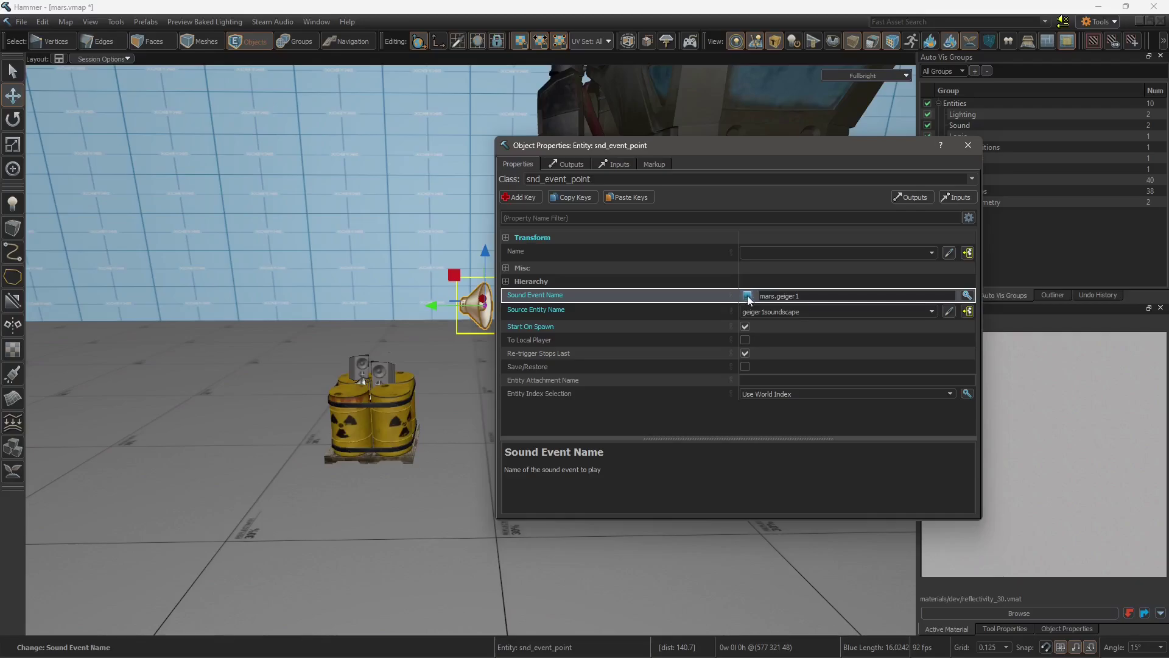
{"action": "left_click", "coordinate": [747, 296]}
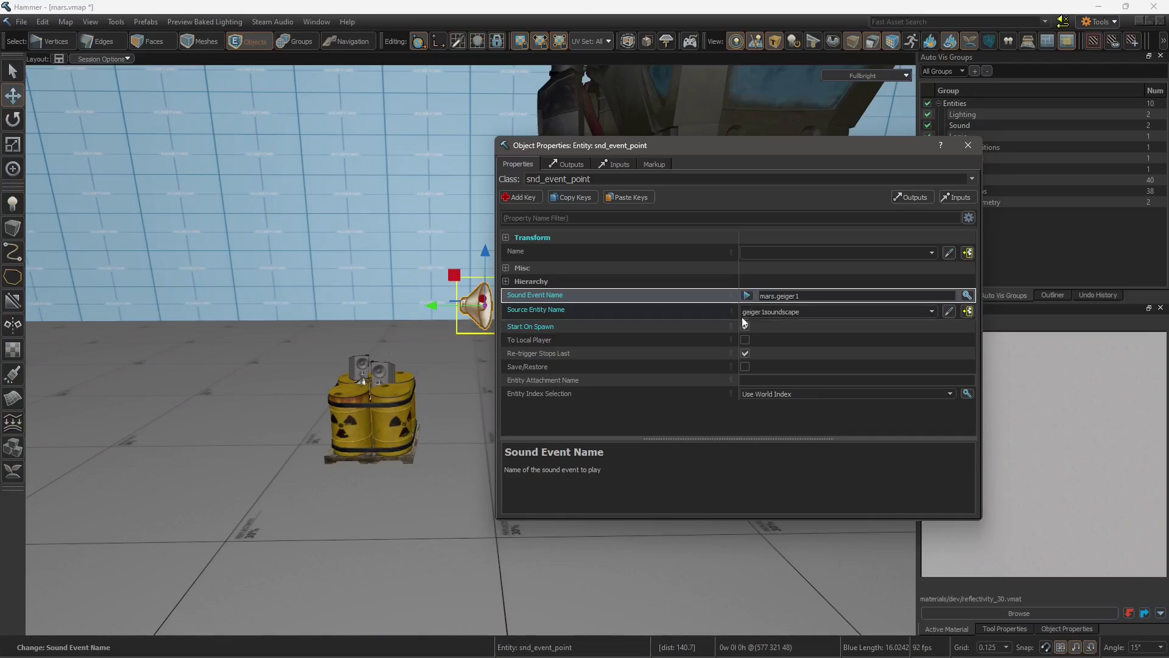
Step: Pick the geiger1soundscape env_soundscape over the barrels as the Source Entity Name, check Start On Spawn, and close the properties
{"action": "left_click", "coordinate": [527, 311]}
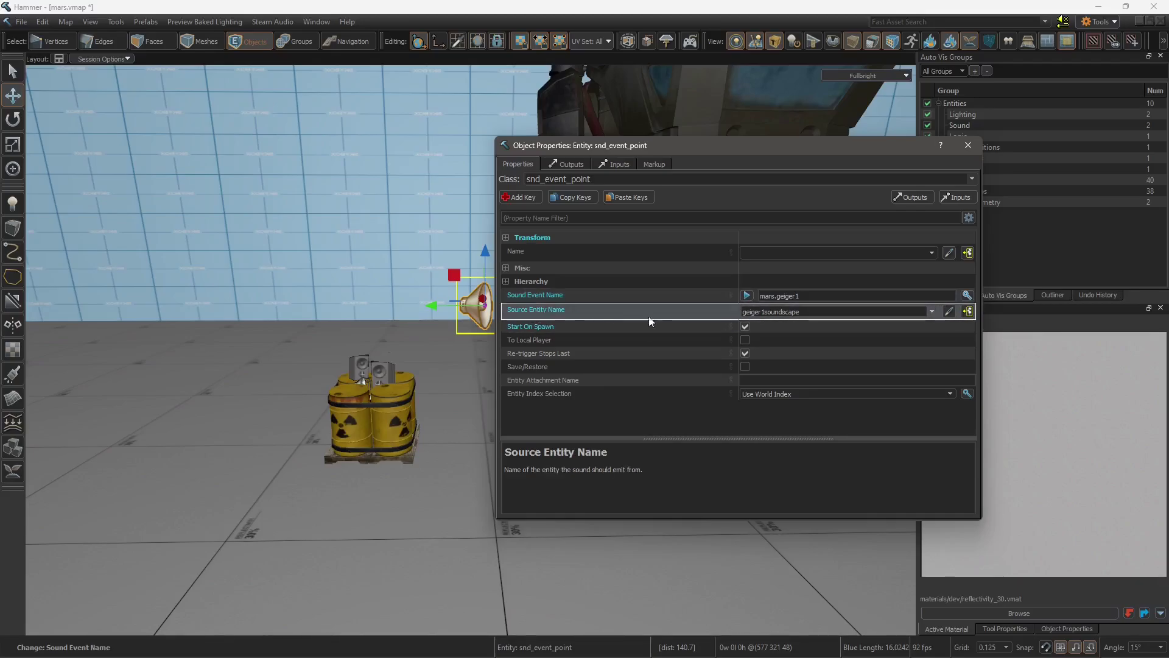
{"action": "left_click", "coordinate": [949, 311]}
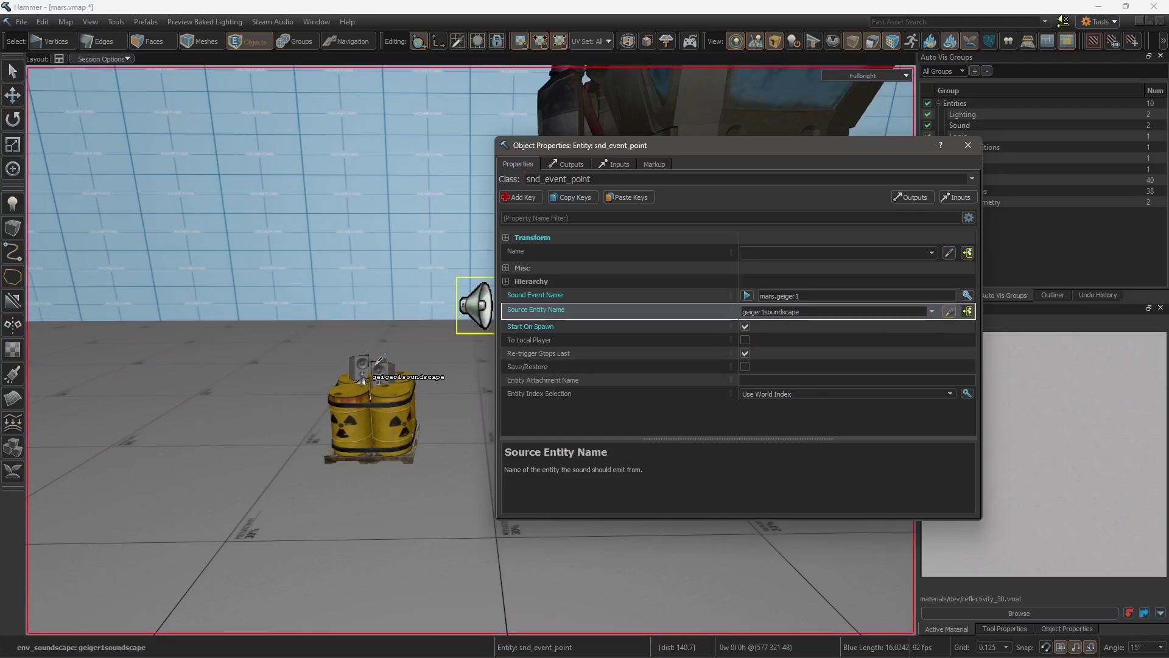
{"action": "left_click", "coordinate": [380, 363]}
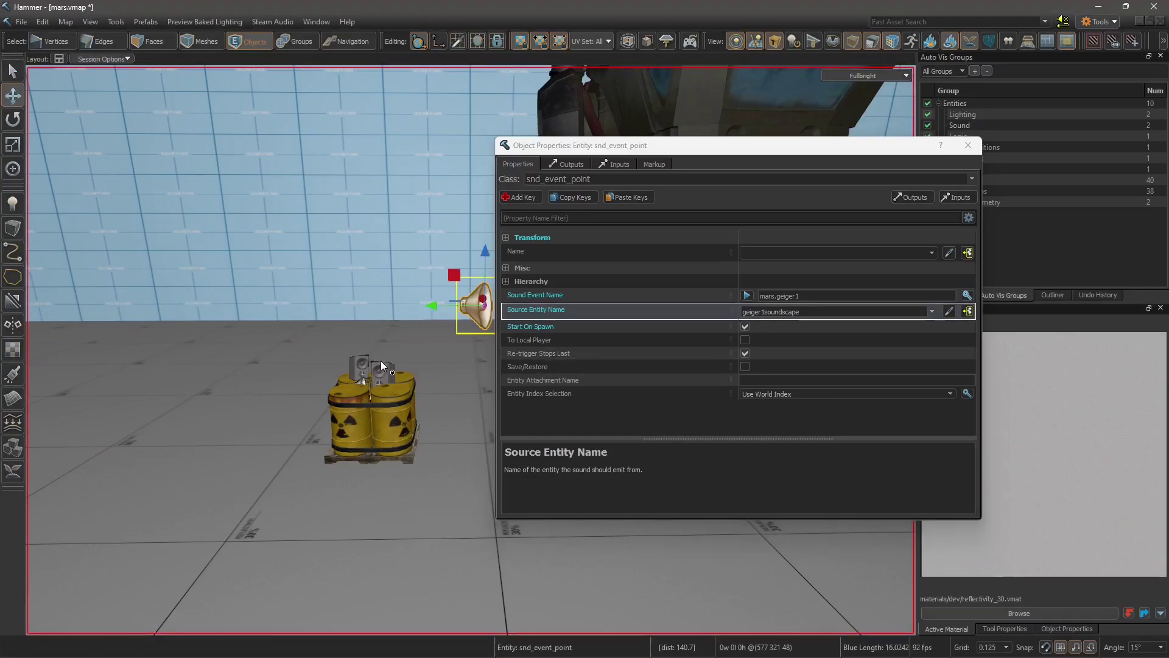
{"action": "left_click", "coordinate": [628, 329]}
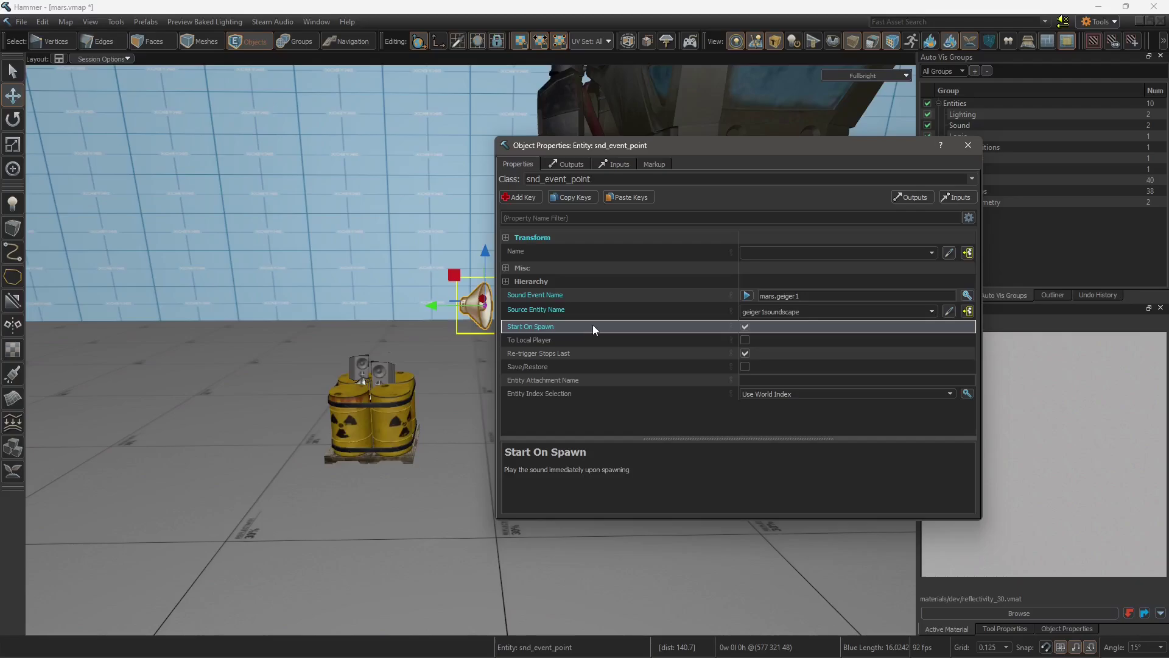
{"action": "left_click", "coordinate": [969, 145]}
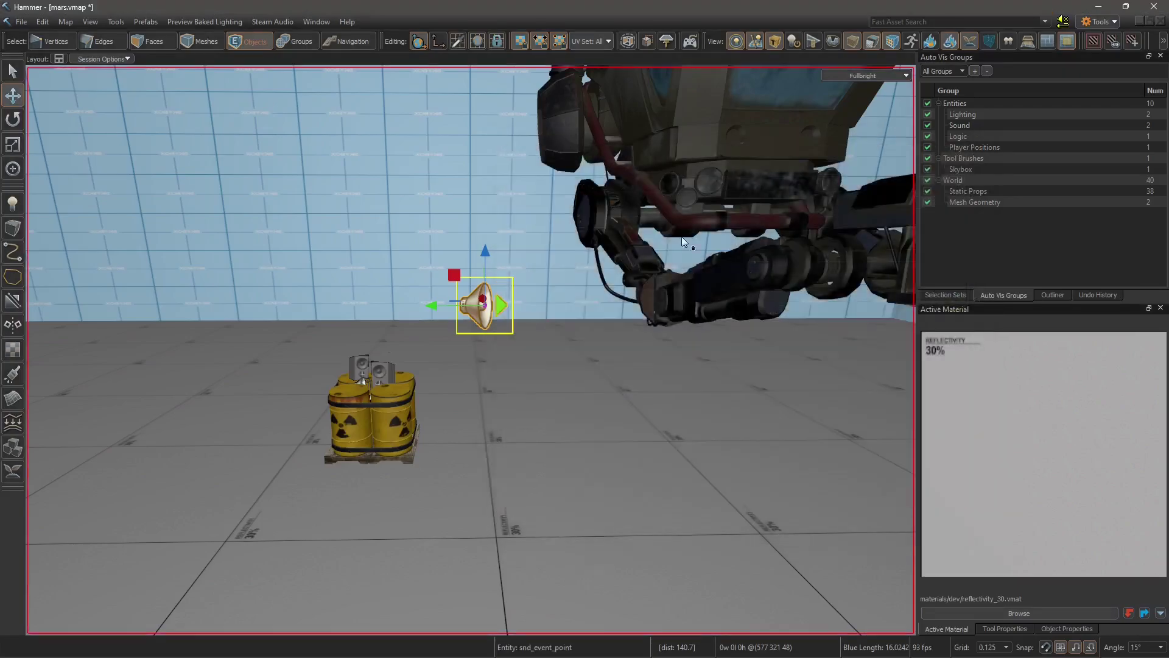
Step: Review the object properties of the snd_event_point and the geiger1soundscape env_soundscape to compare how they are linked
{"action": "double_click", "coordinate": [464, 297]}
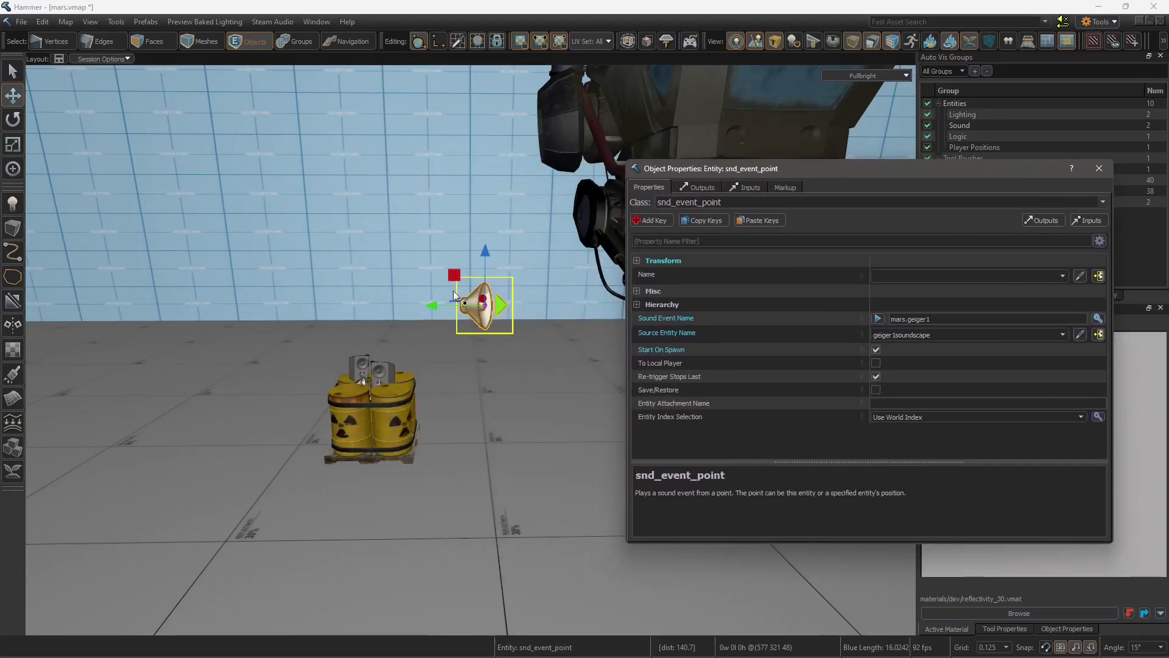
{"action": "left_click", "coordinate": [360, 368]}
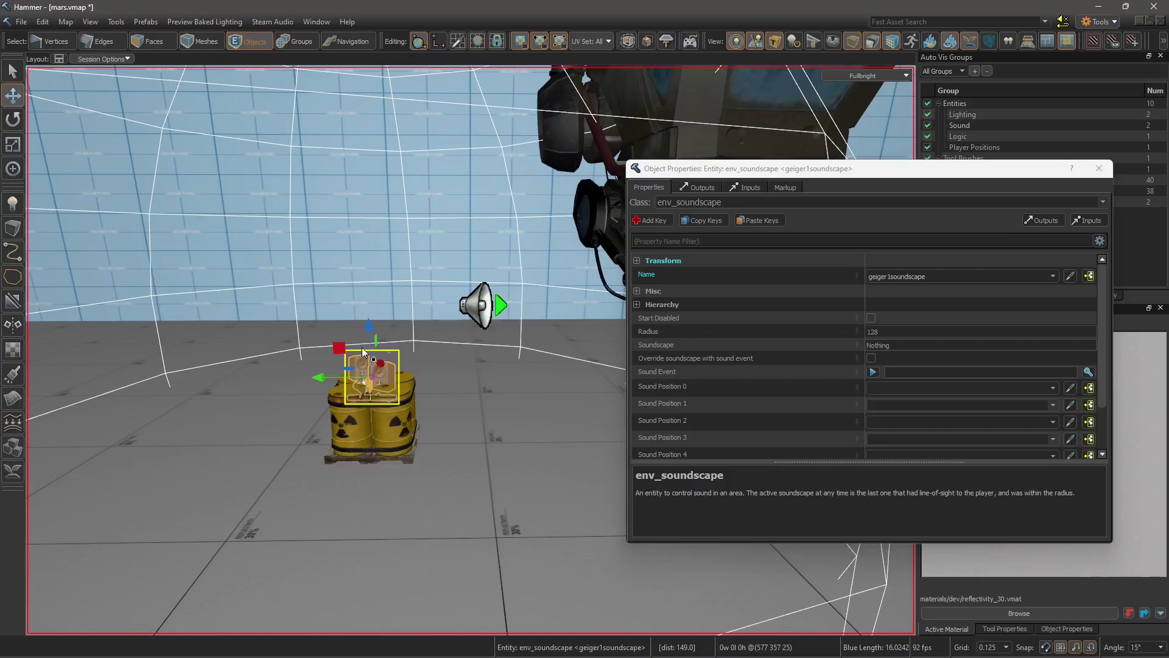
{"action": "left_click", "coordinate": [481, 305]}
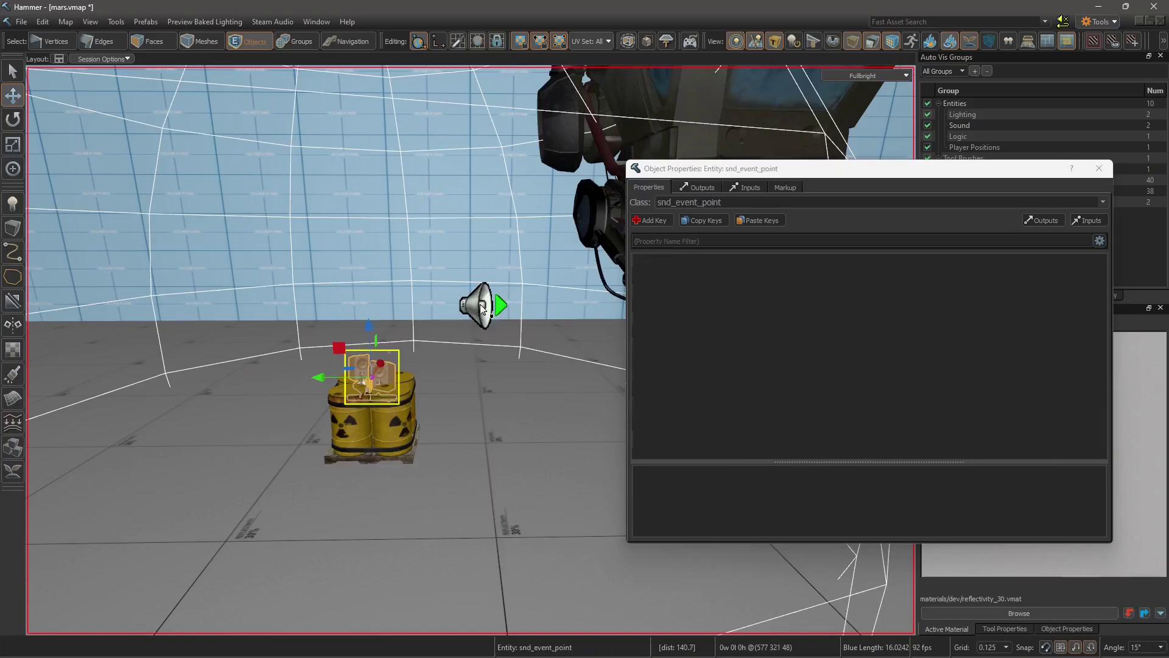
{"action": "left_click", "coordinate": [1098, 170]}
{"action": "left_click", "coordinate": [372, 372]}
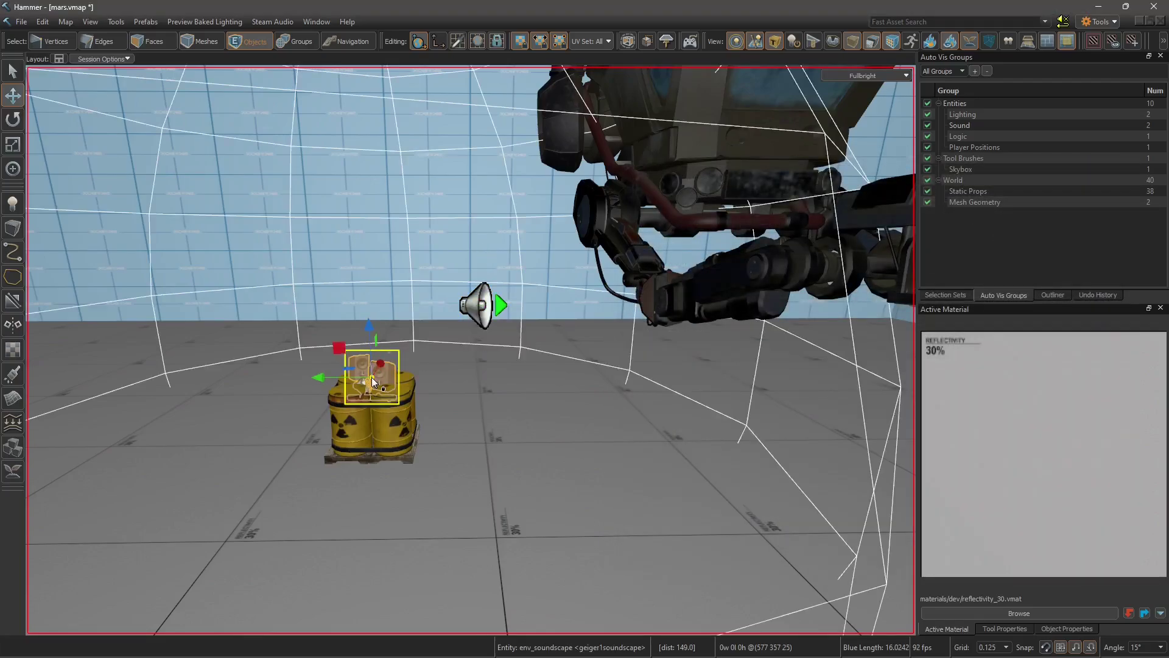
{"action": "double_click", "coordinate": [376, 395]}
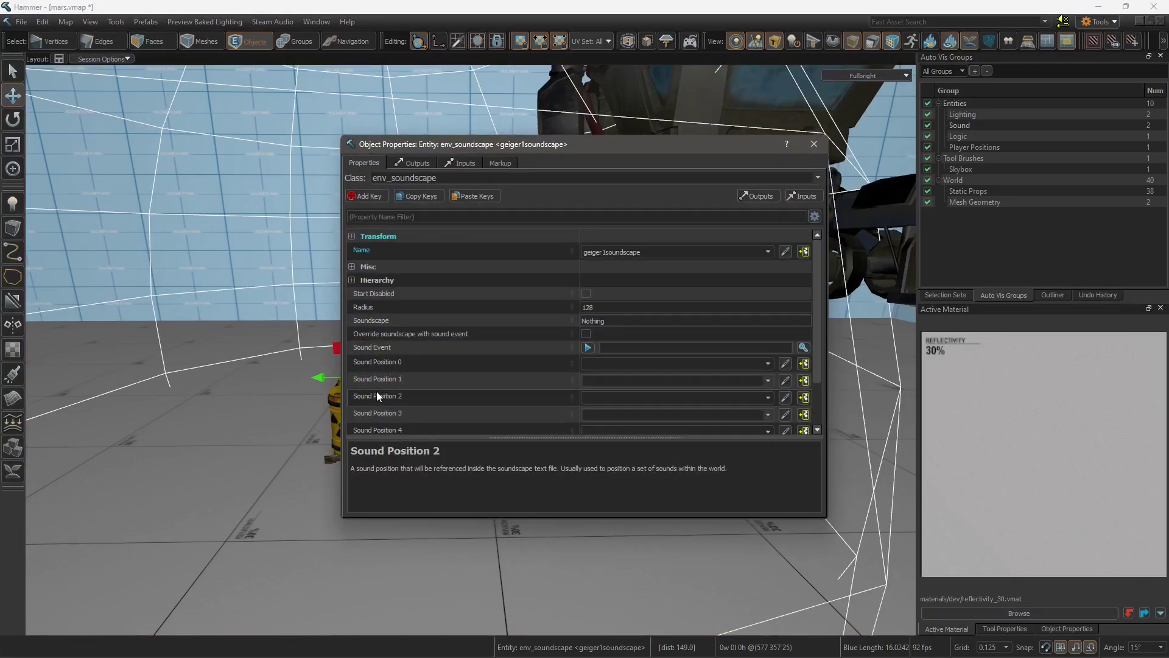
{"action": "left_click_drag", "start_coordinate": [648, 146], "coordinate": [911, 120]}
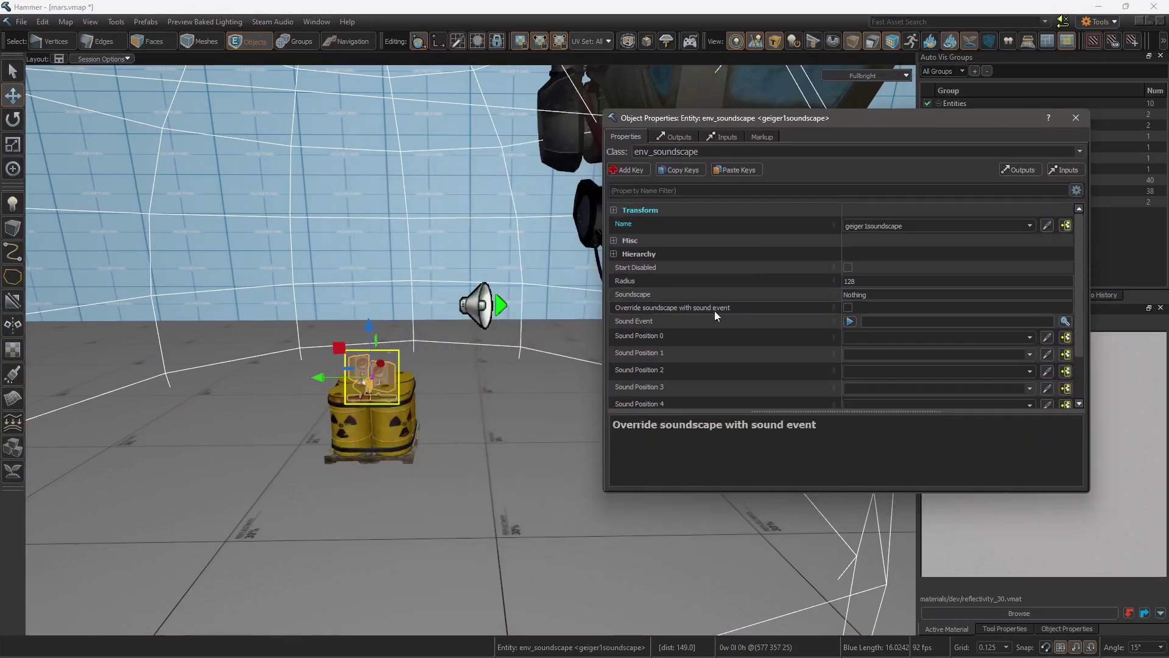
{"action": "left_click", "coordinate": [1076, 118]}
{"action": "left_click", "coordinate": [502, 308]}
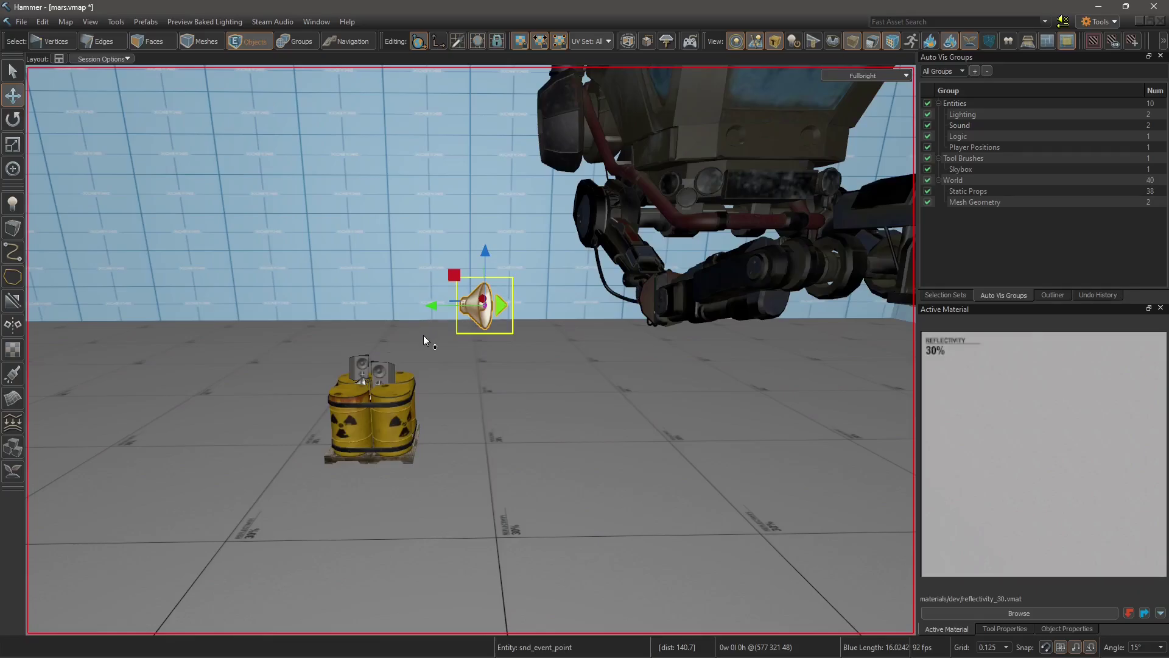
{"action": "double_click", "coordinate": [458, 324]}
{"action": "left_click_drag", "start_coordinate": [572, 146], "coordinate": [790, 182]}
Step: Switch to the Valve Developer Community page on Addon Sounds, review how snd_event_point is used, and return to Hammer
{"action": "key", "text": "alt+Tab"}
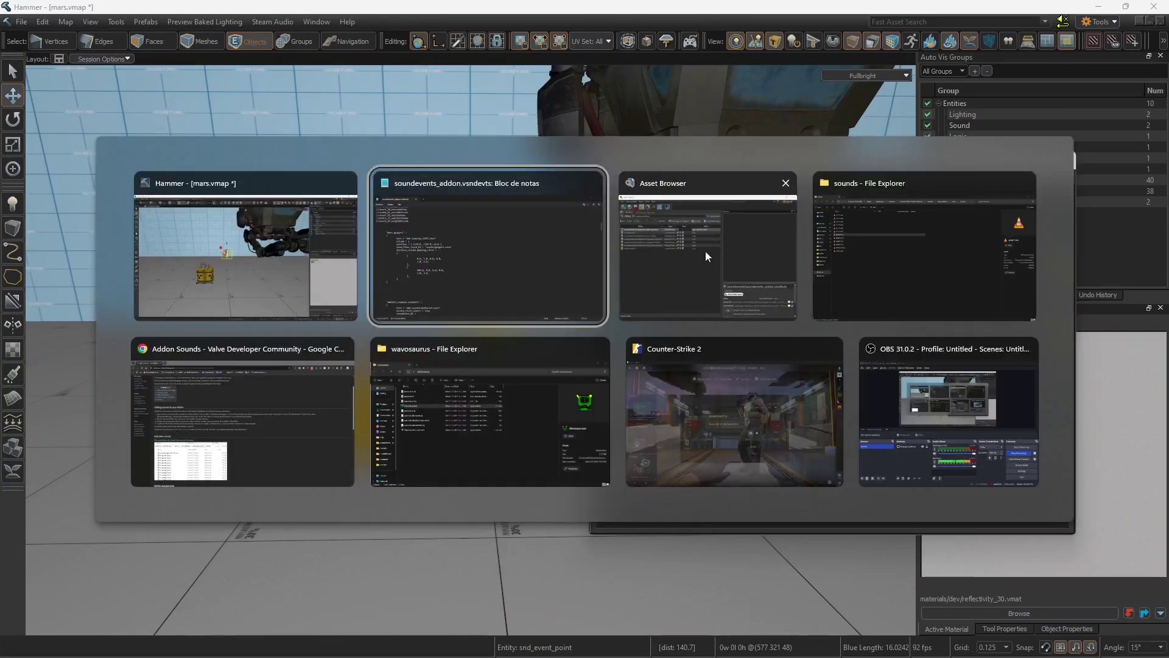
{"action": "left_click", "coordinate": [268, 381]}
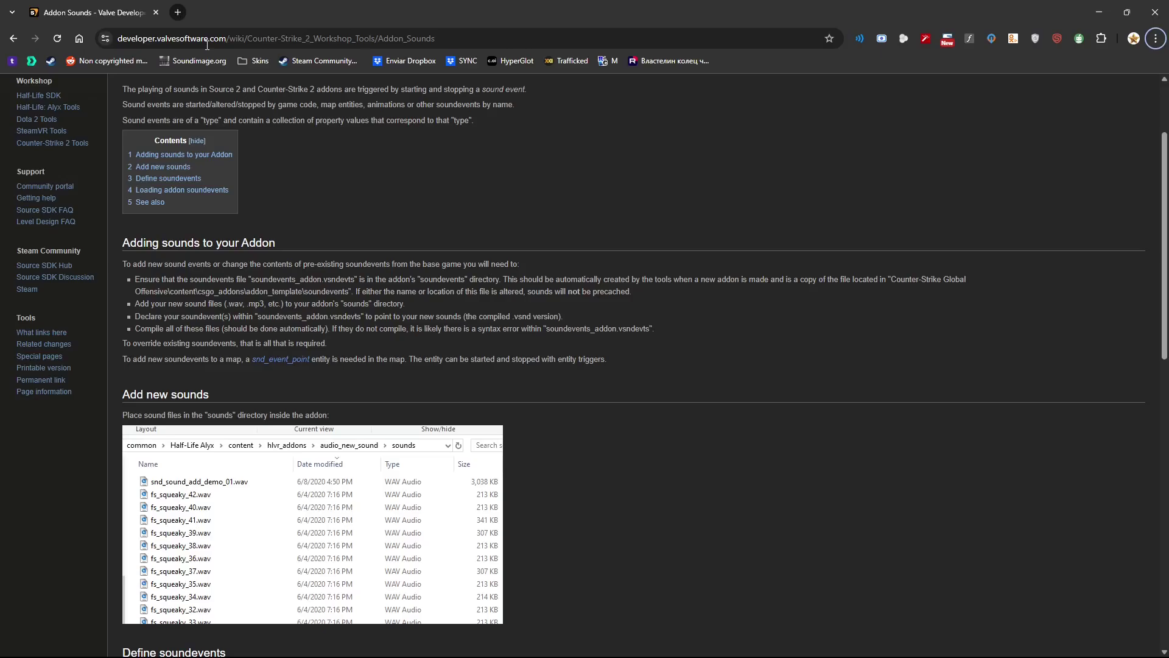
{"action": "scroll", "coordinate": [256, 159], "scroll_direction": "up", "scroll_amount": 2}
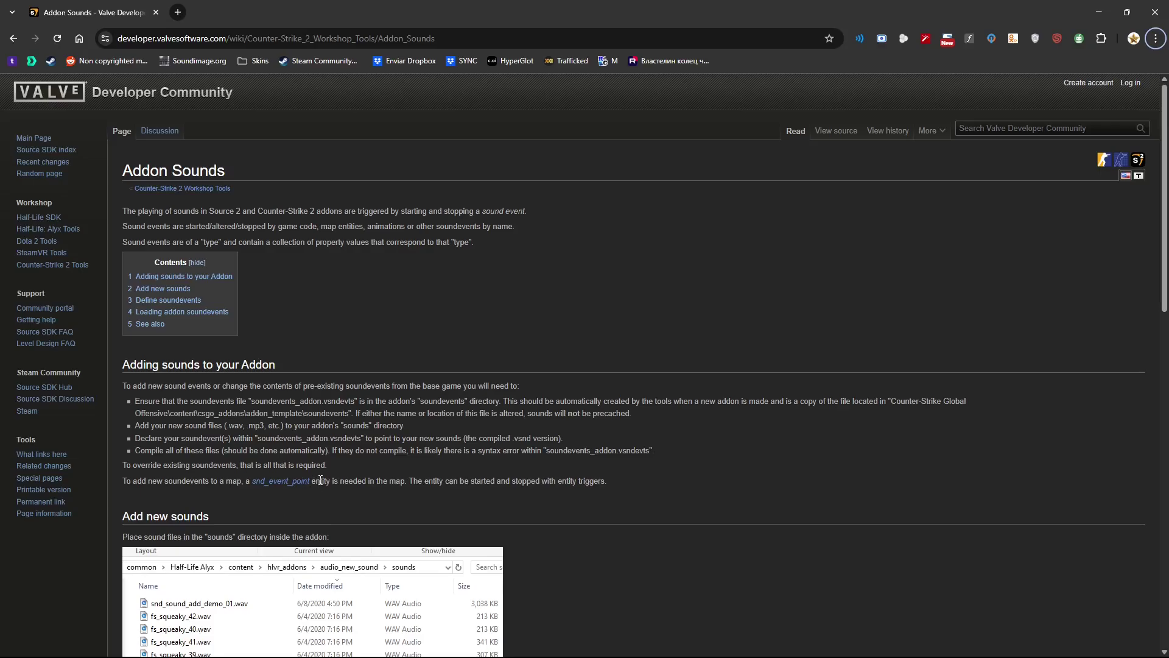
{"action": "key", "text": "alt+Tab"}
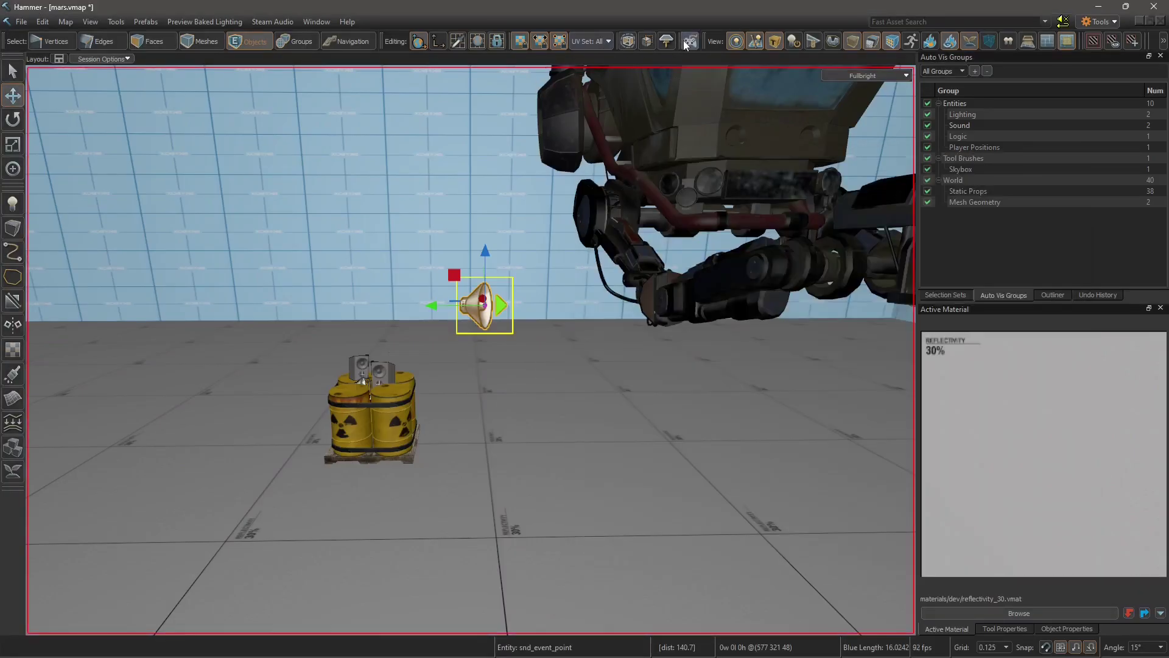
Step: Build and run the mars map in Counter-Strike 2 and walk up to the radioactive barrels to test the Geiger sound
{"action": "left_click", "coordinate": [690, 42]}
{"action": "left_click", "coordinate": [258, 396]}
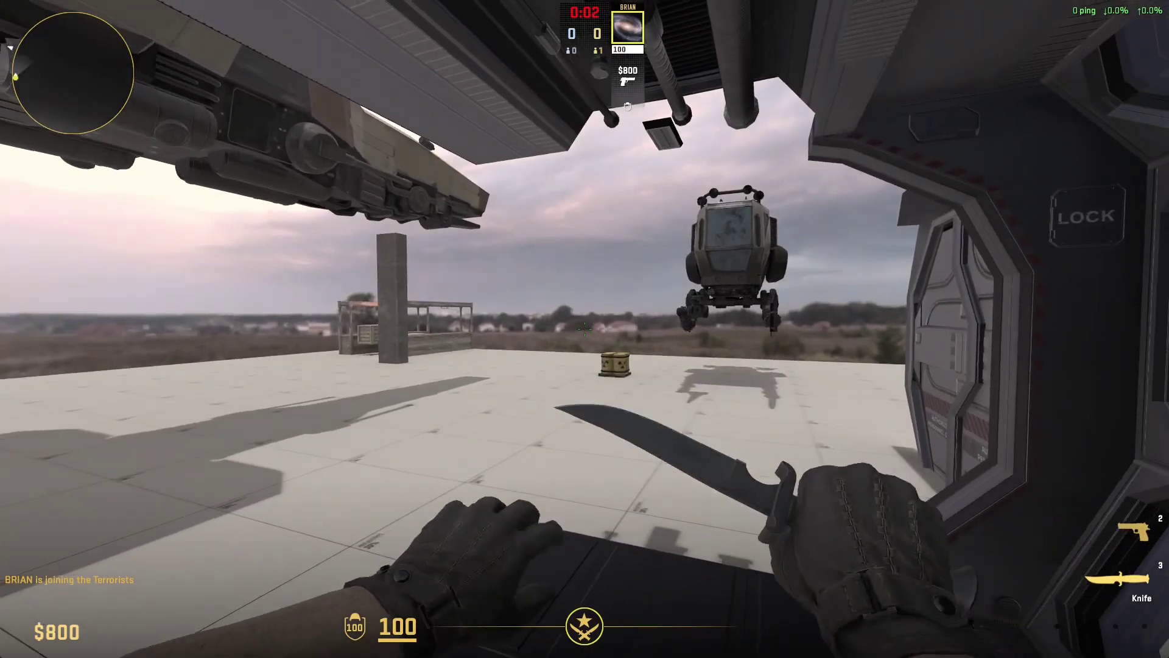
{"action": "key", "text": "w"}
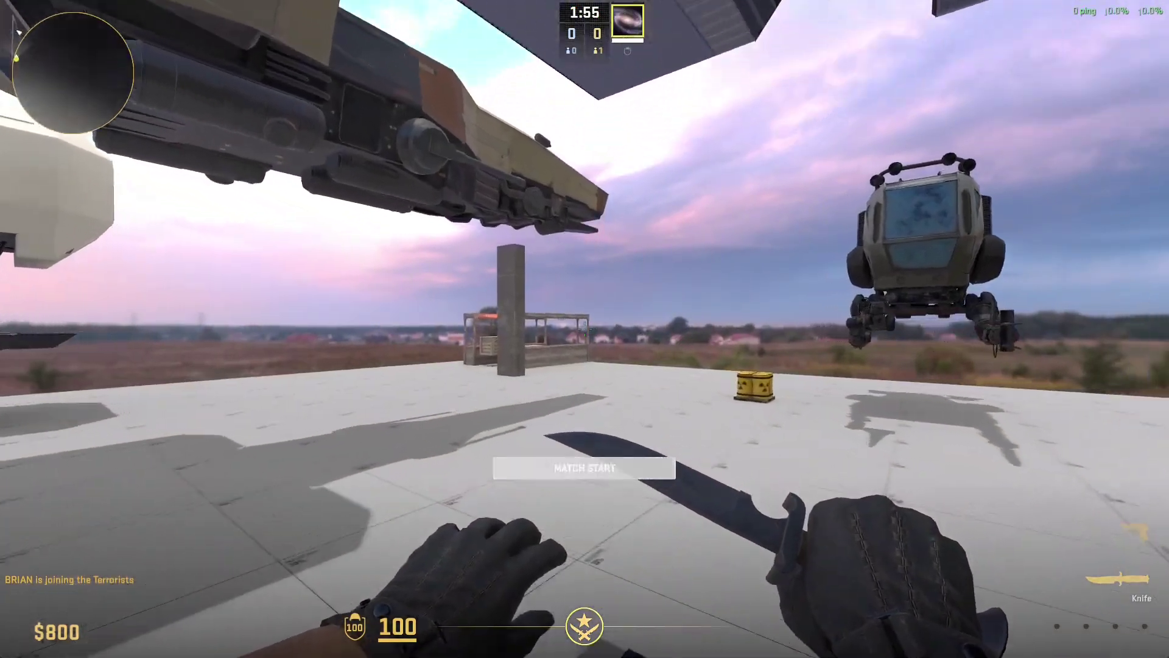
{"action": "key", "text": "w"}
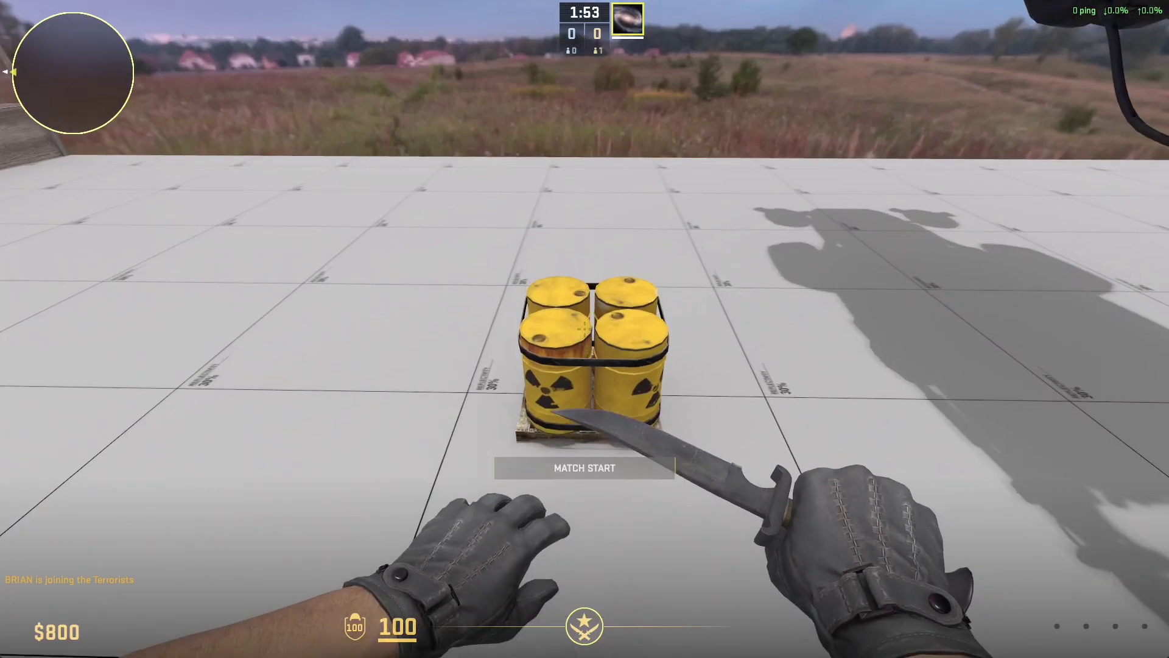
{"action": "key", "text": "w"}
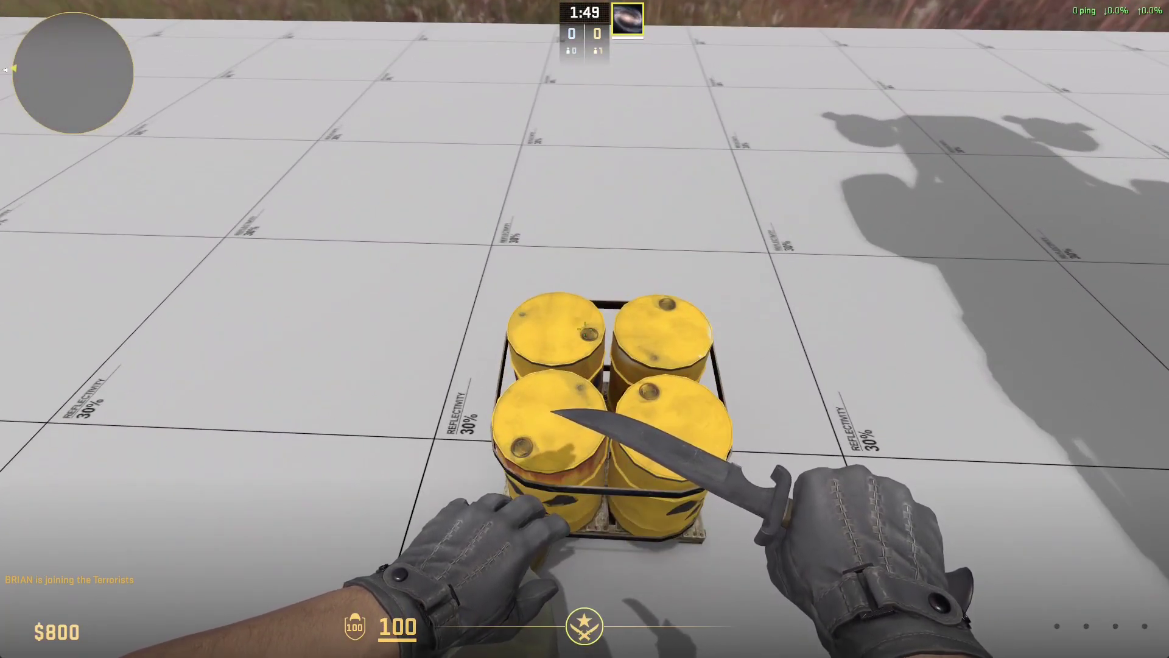
Step: Switch to soundevents_addon.vsndevts in Notepad, set the volume at distance 0.0 in mars.geiger1's distance_volume_mapping_curve to 10.0, and save
{"action": "key", "text": "alt+Tab"}
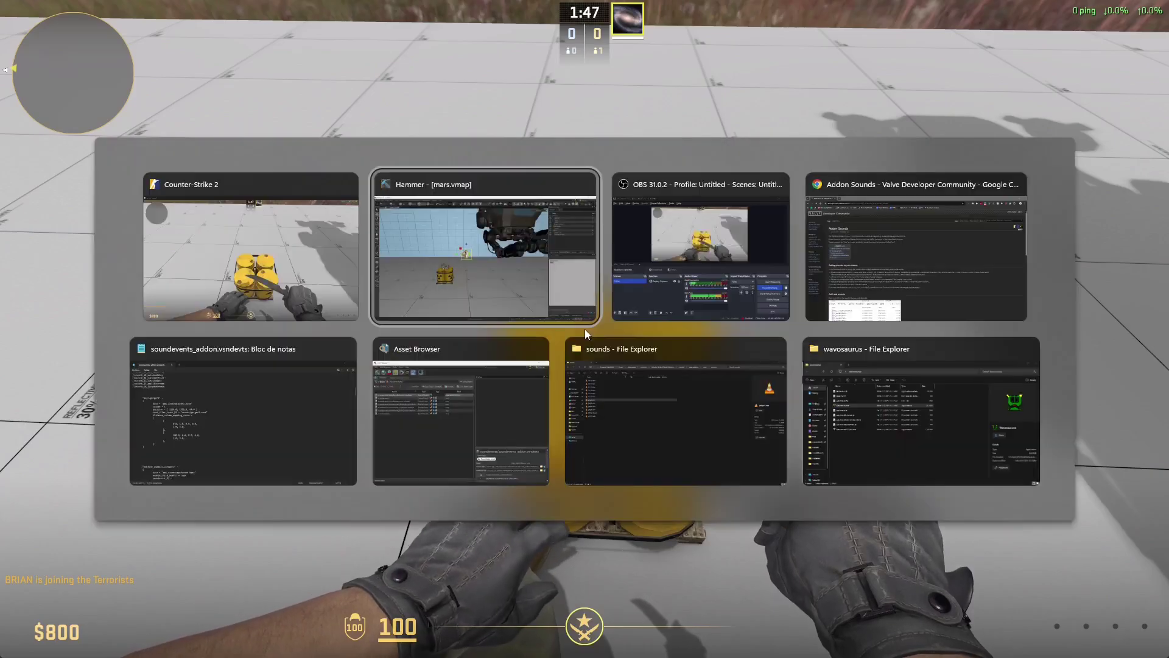
{"action": "key", "text": "alt+Tab"}
{"action": "key", "text": "alt+Tab"}
{"action": "key", "text": "alt+Tab"}
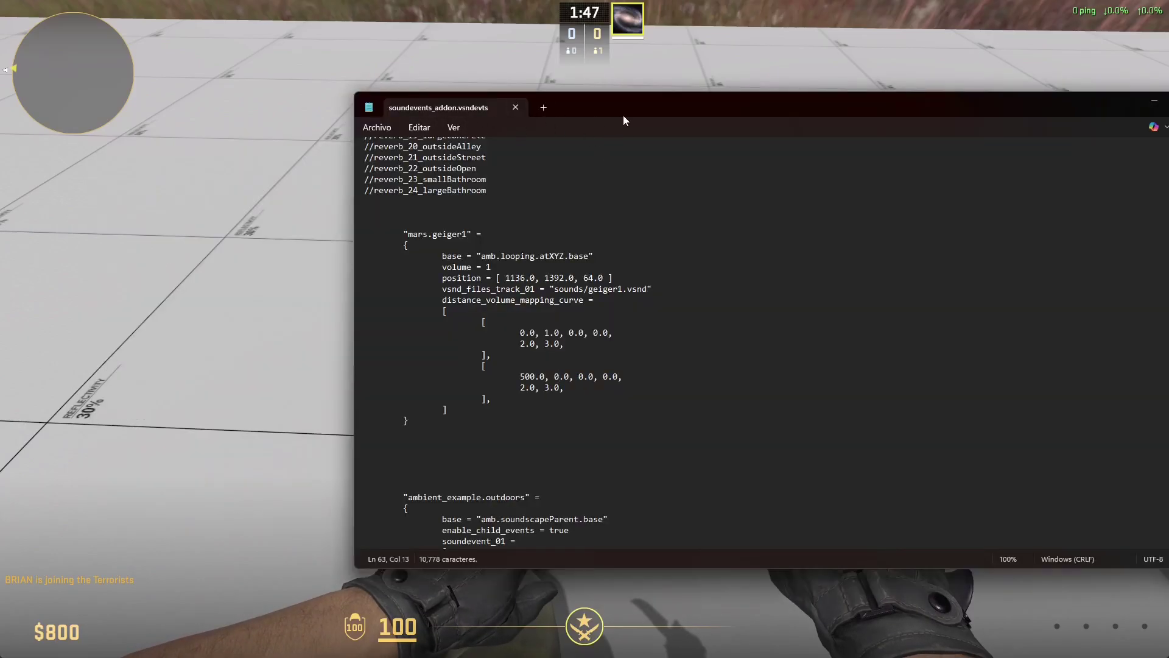
{"action": "left_click_drag", "start_coordinate": [637, 111], "coordinate": [993, 81]}
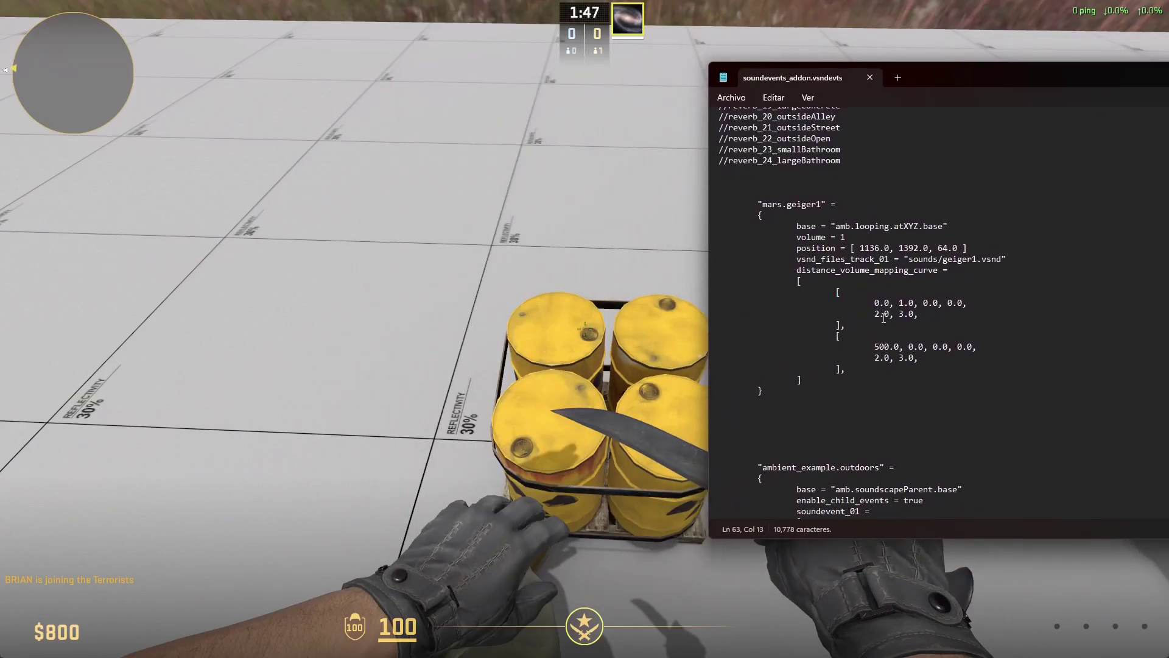
{"action": "left_click", "coordinate": [907, 303]}
{"action": "type", "text": "0"}
{"action": "left_click", "coordinate": [733, 99]}
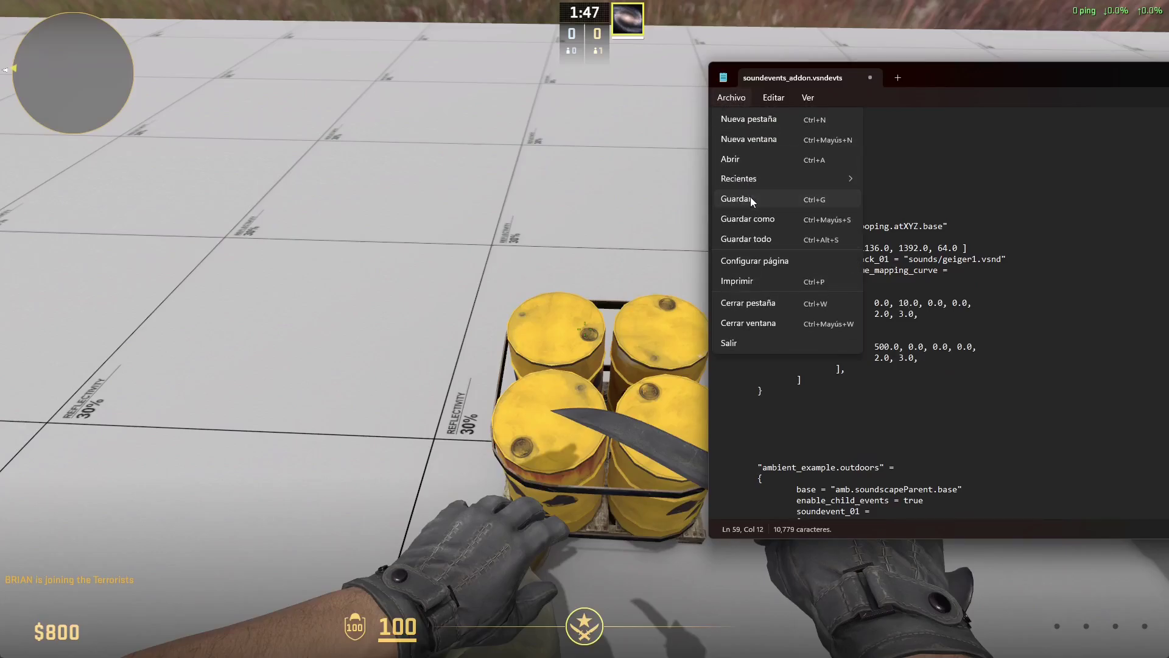
{"action": "left_click", "coordinate": [750, 196]}
{"action": "left_click", "coordinate": [890, 217]}
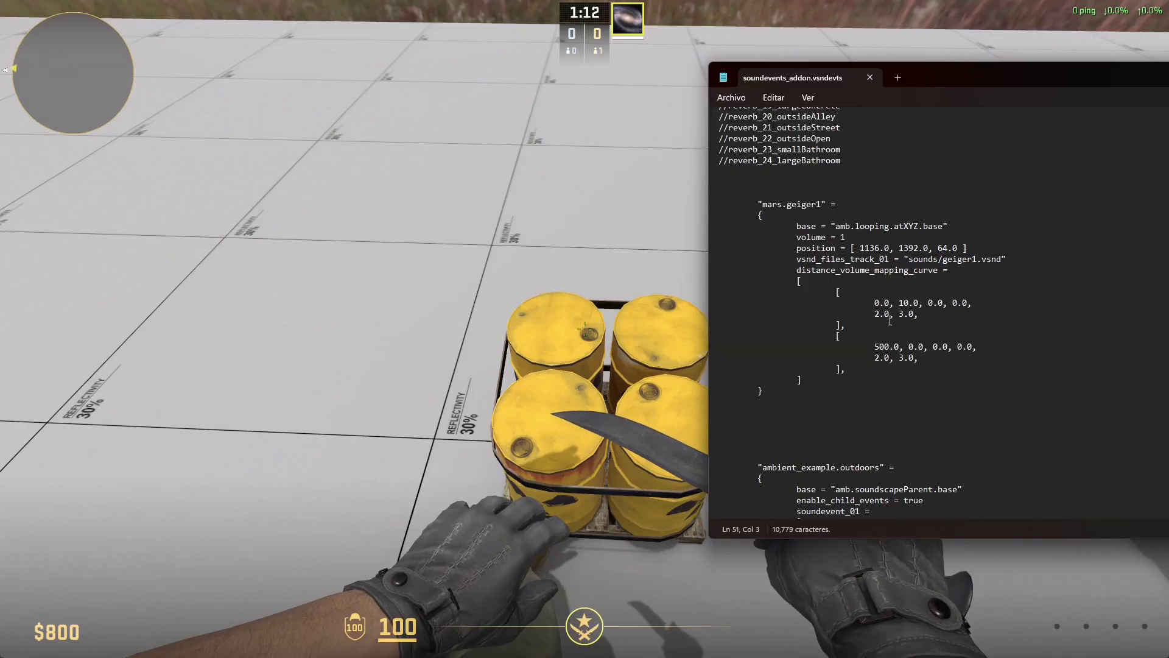
Step: Raise the volume at distance 0.0 in mars.geiger1's curve to 100.0 and save the file
{"action": "left_click", "coordinate": [904, 303]}
{"action": "type", "text": "0"}
{"action": "key", "text": "ctrl+s"}
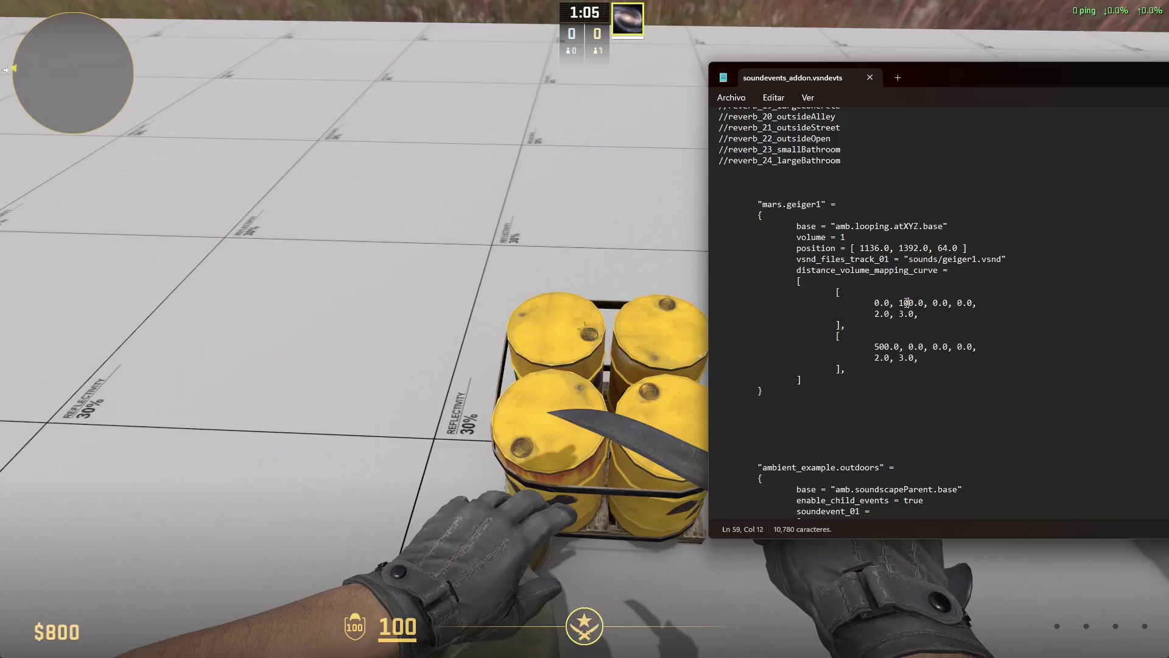
{"action": "left_click_drag", "start_coordinate": [905, 303], "coordinate": [900, 304]}
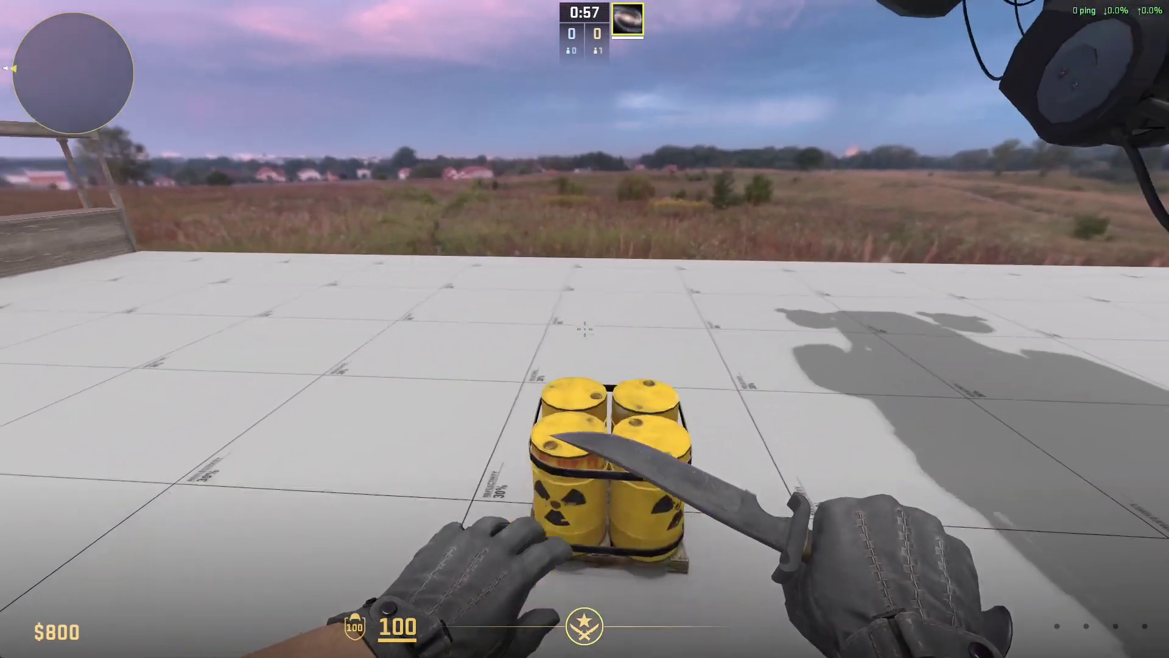
Step: Walk away from and back toward the barrels in the running game to judge the Geiger sound's falloff
{"action": "key", "text": "s"}
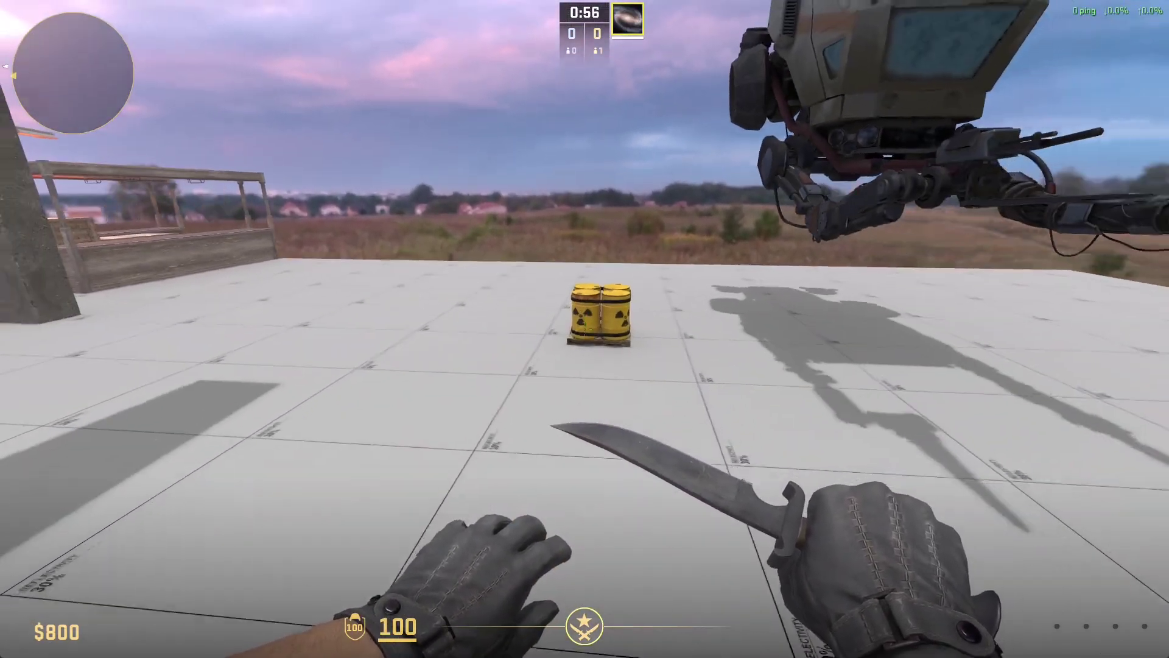
{"action": "key", "text": "s"}
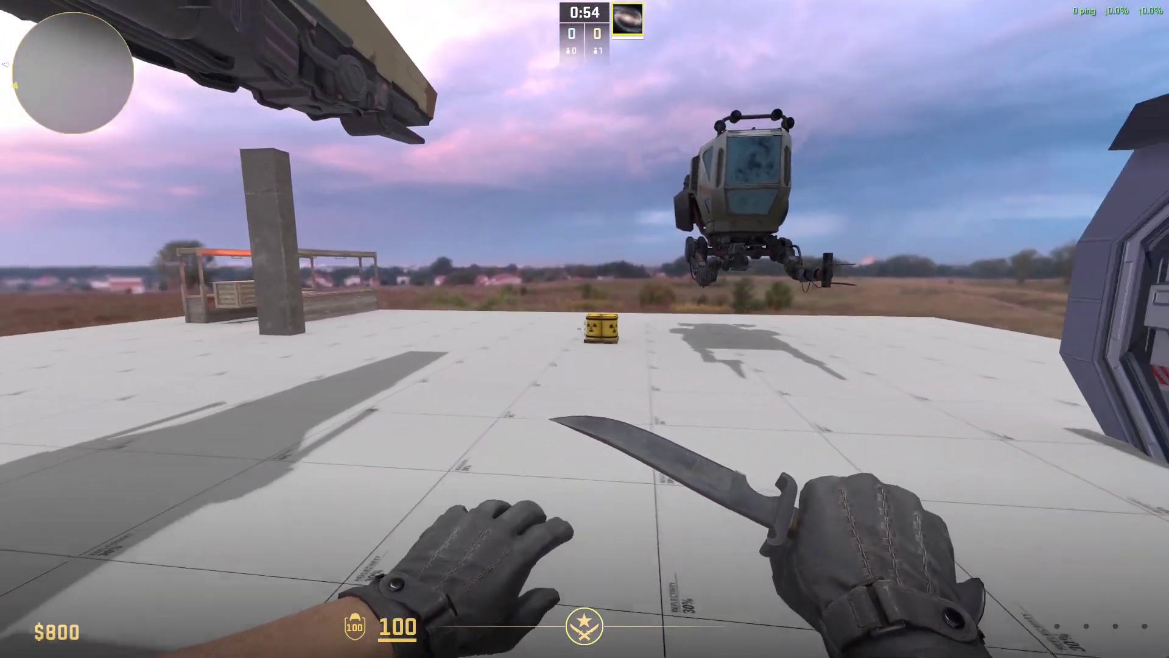
{"action": "key", "text": "s"}
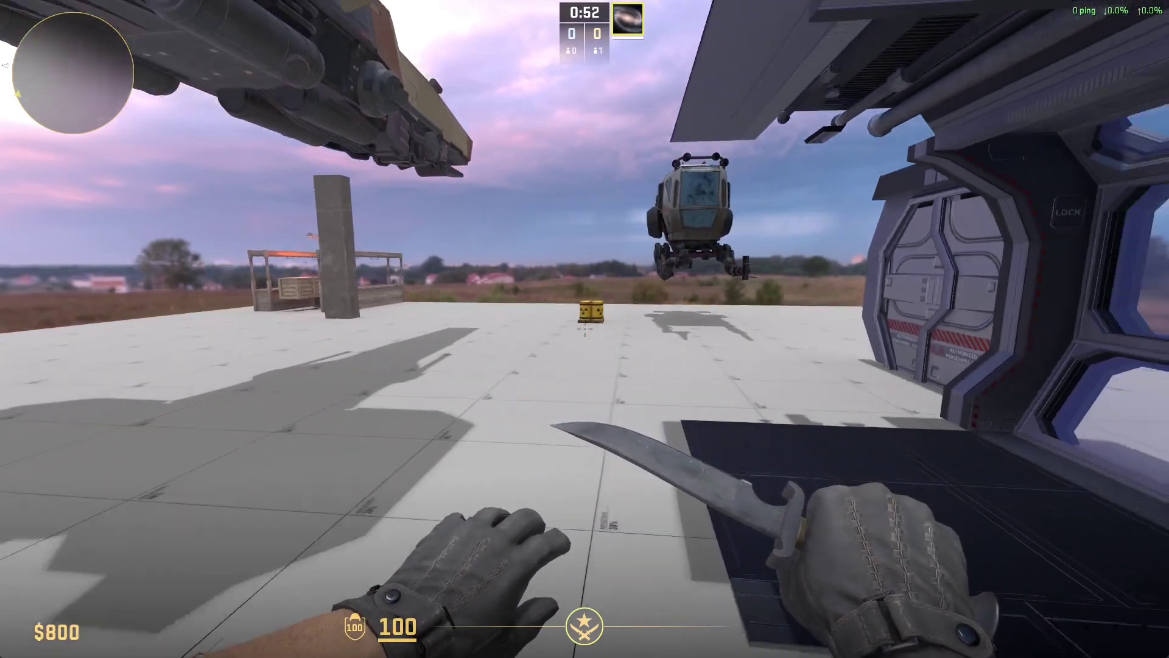
{"action": "key", "text": "w"}
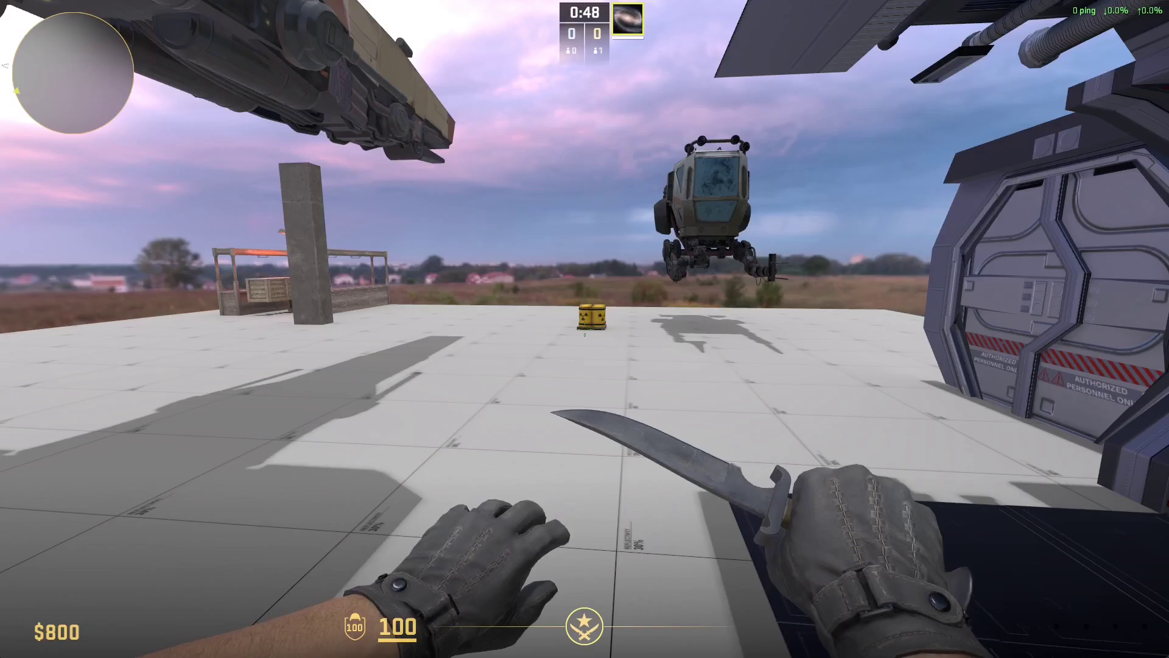
{"action": "key", "text": "w"}
{"action": "key", "text": "w"}
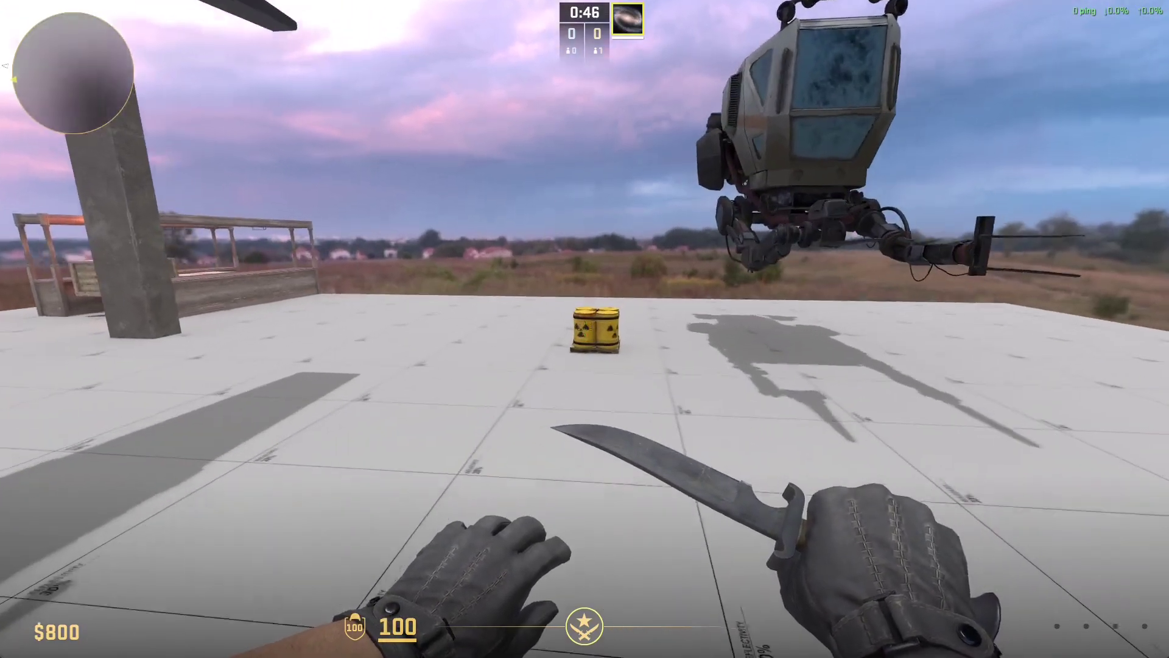
{"action": "key", "text": "s"}
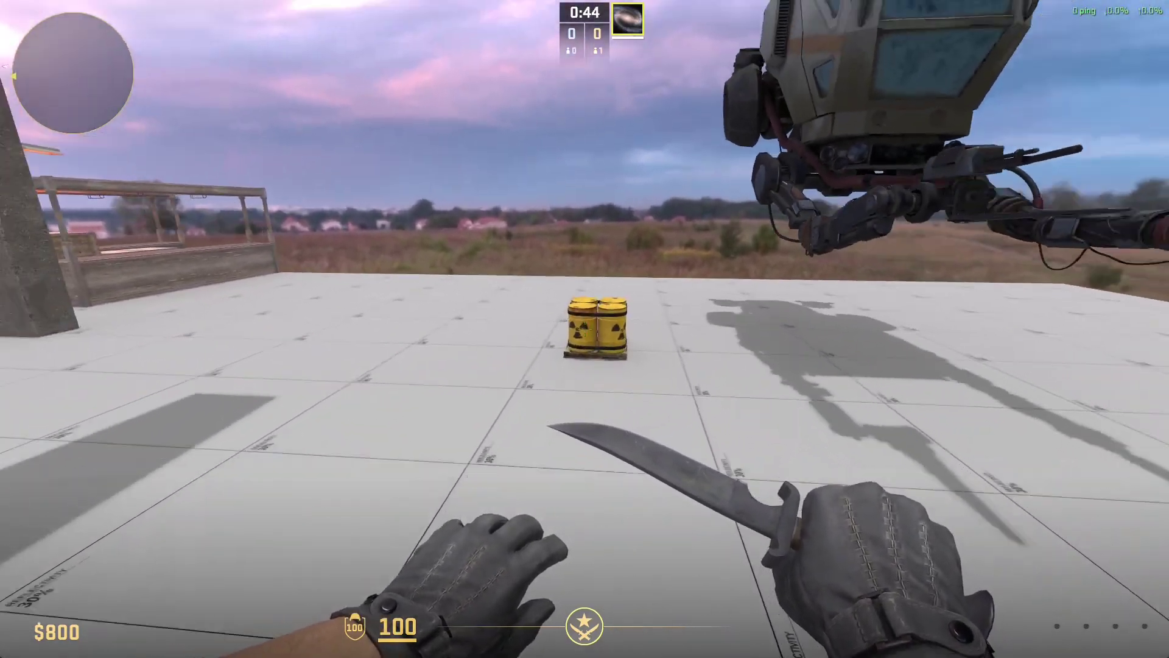
{"action": "key", "text": "s"}
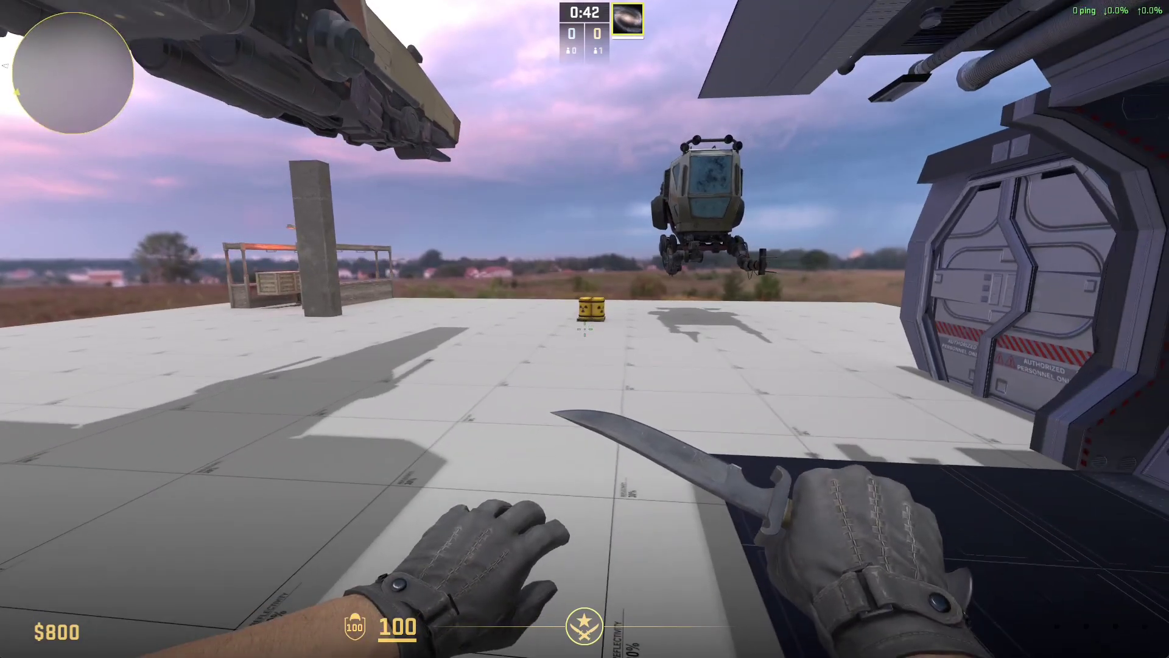
Step: Set the zero-volume distance in mars.geiger1's curve to 1000.0, save, and test the range by moving far from the barrels
{"action": "key", "text": "alt+Tab"}
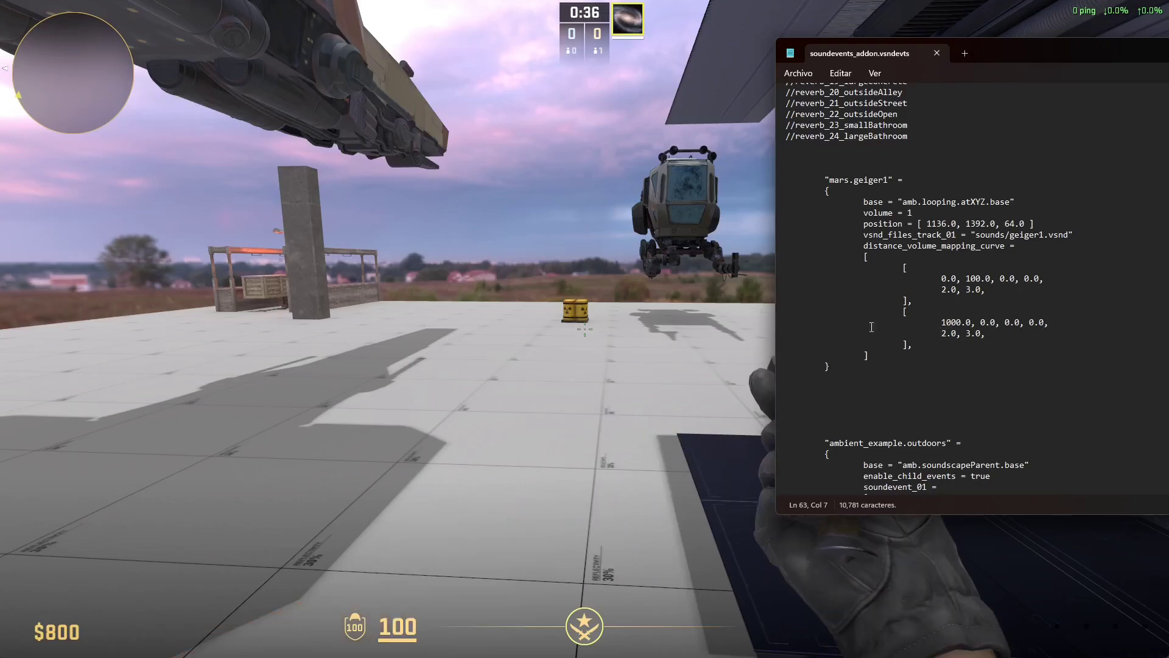
{"action": "key", "text": "alt+Tab"}
{"action": "key", "text": "d"}
{"action": "key", "text": "s"}
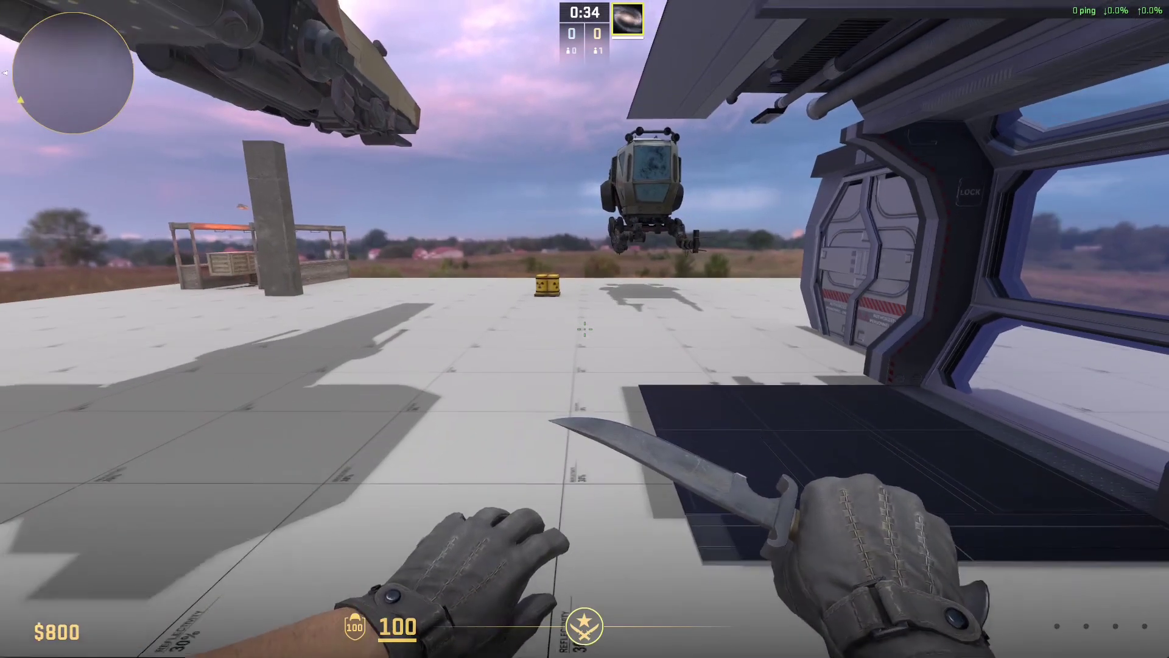
{"action": "key", "text": "s"}
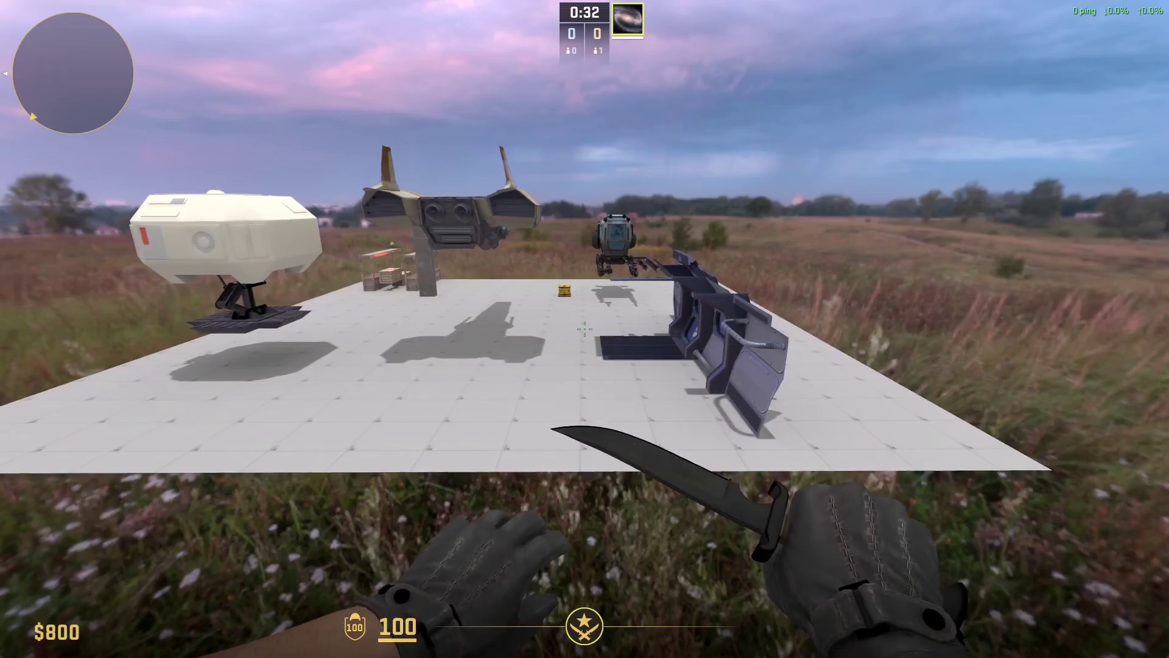
{"action": "key", "text": "s"}
{"action": "key", "text": "s"}
{"action": "key", "text": "w"}
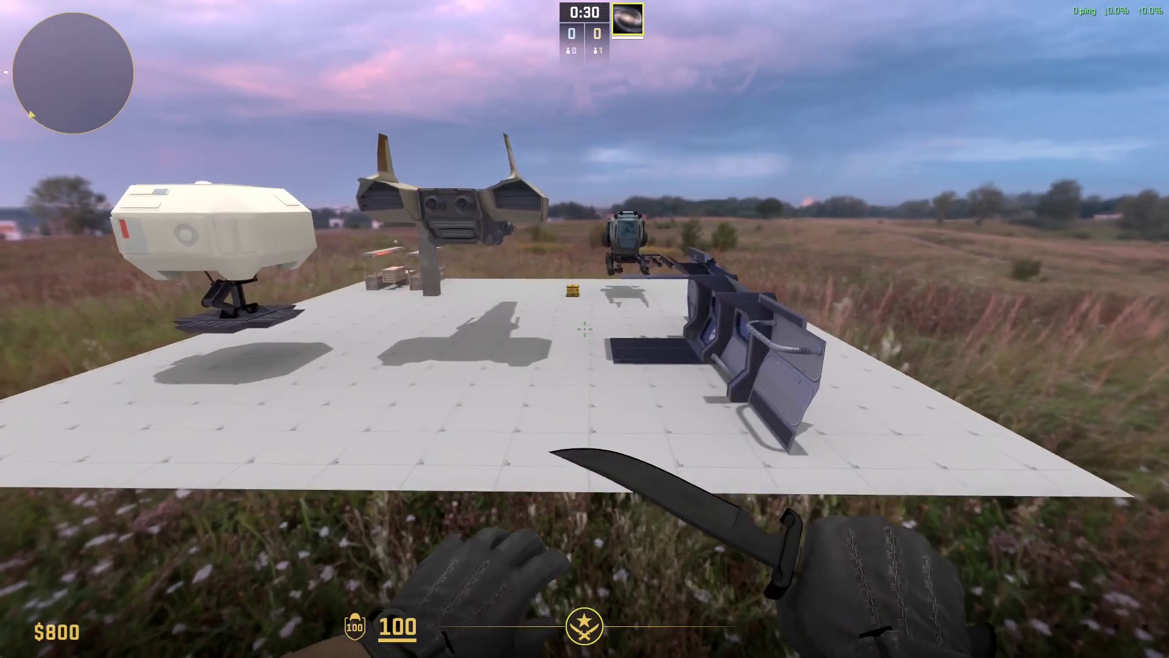
{"action": "key", "text": "s"}
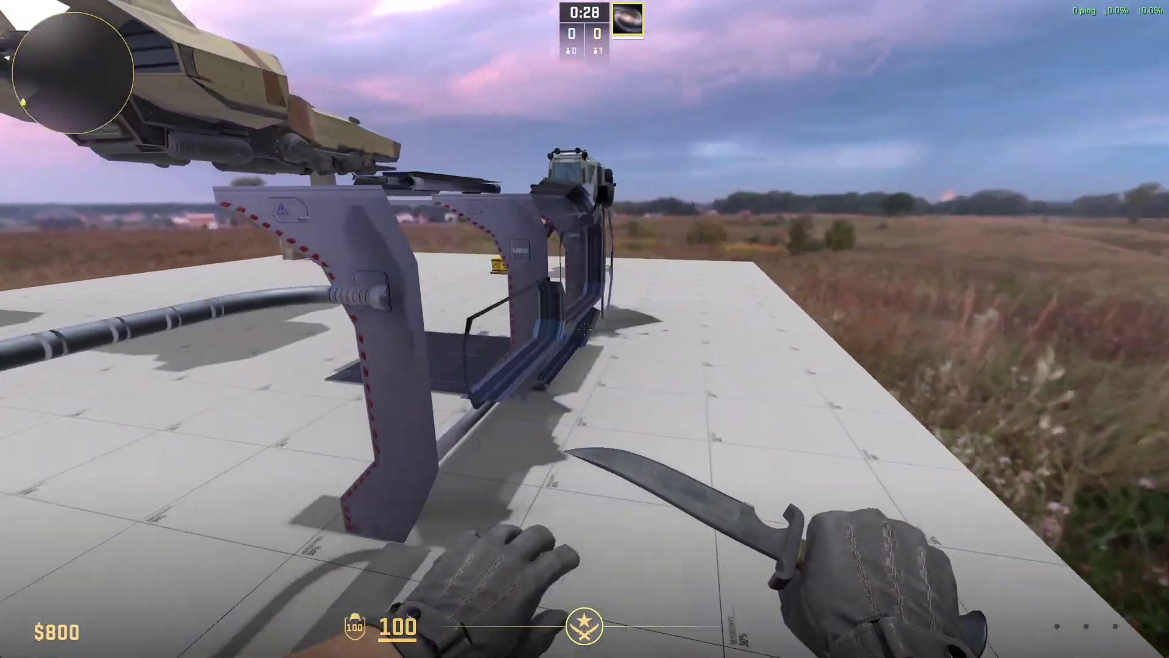
Step: Set the zero-volume distance in mars.geiger1's curve to 400.0, save soundevents_addon.vsndevts, and return to the game
{"action": "key", "text": "alt+Tab"}
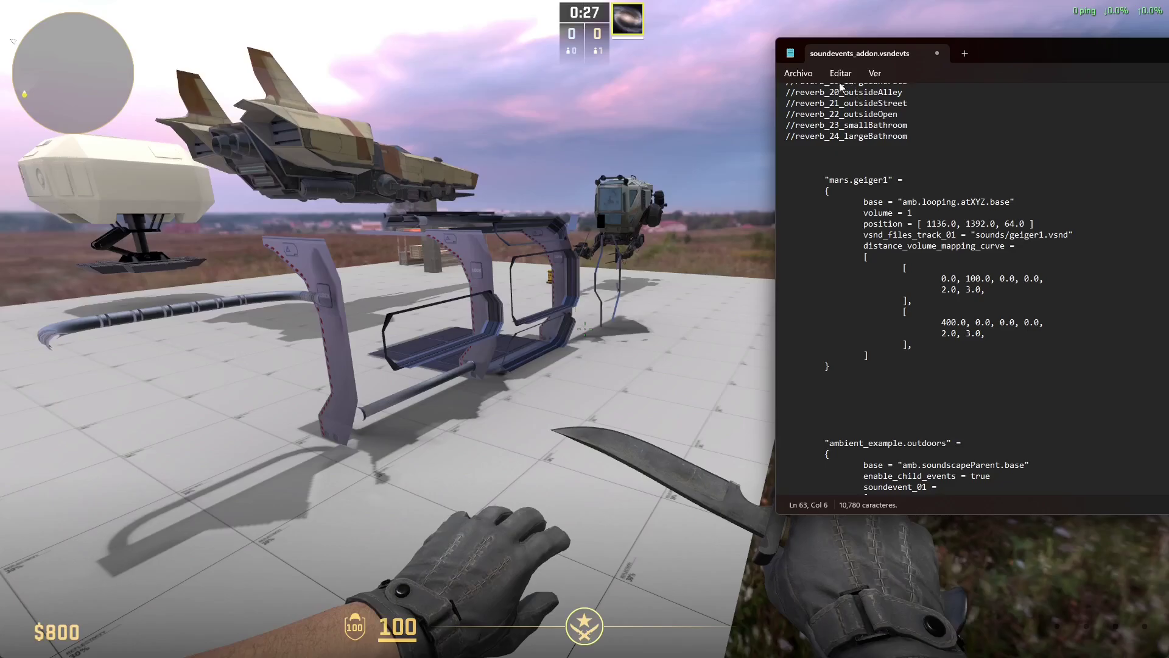
{"action": "left_click", "coordinate": [798, 74]}
{"action": "left_click", "coordinate": [816, 175]}
{"action": "left_click", "coordinate": [524, 261]}
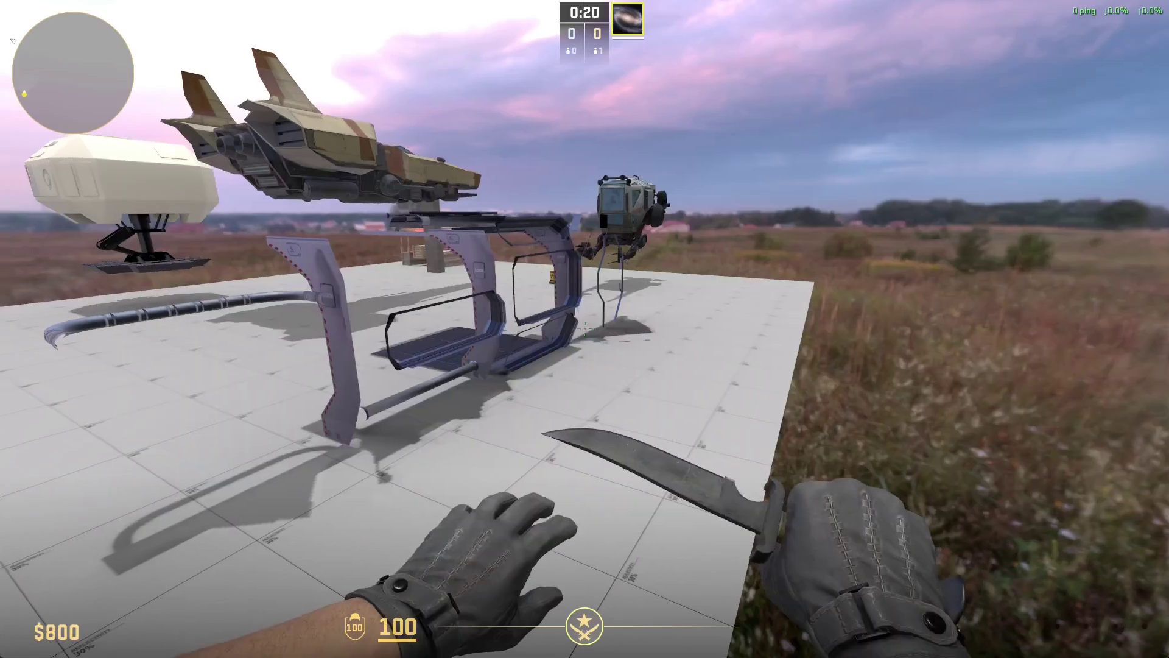
Step: Approach the barrels, back off, and approach again to check where the Geiger sound fades out with the shortened range
{"action": "key", "text": "w"}
{"action": "key", "text": "w"}
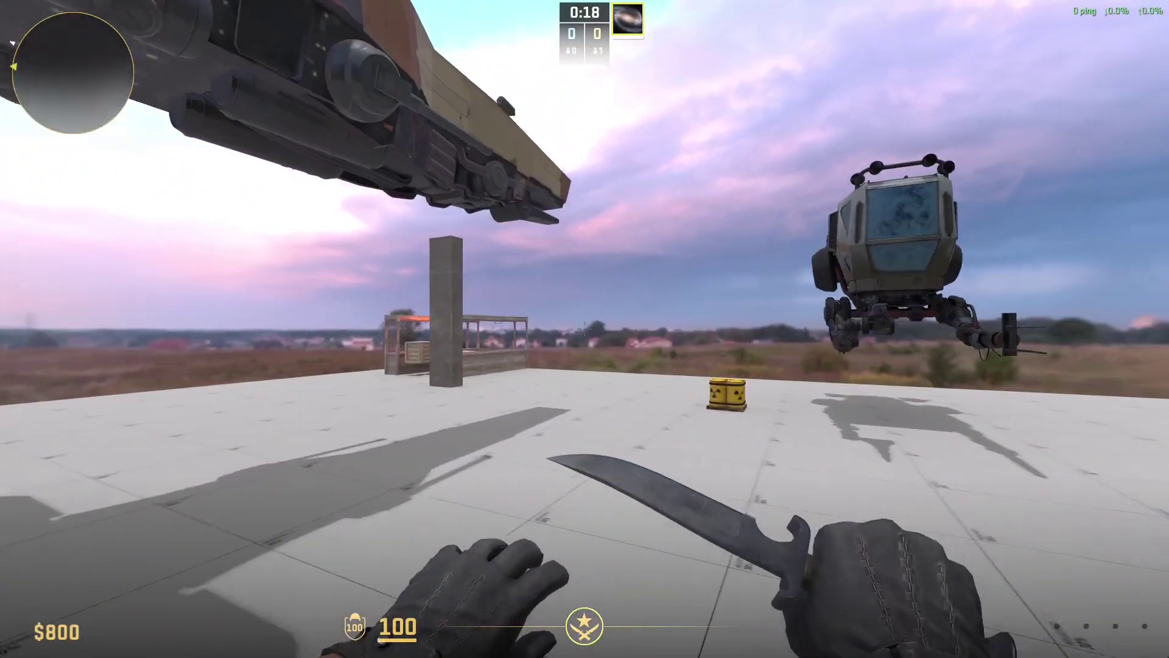
{"action": "key", "text": "s"}
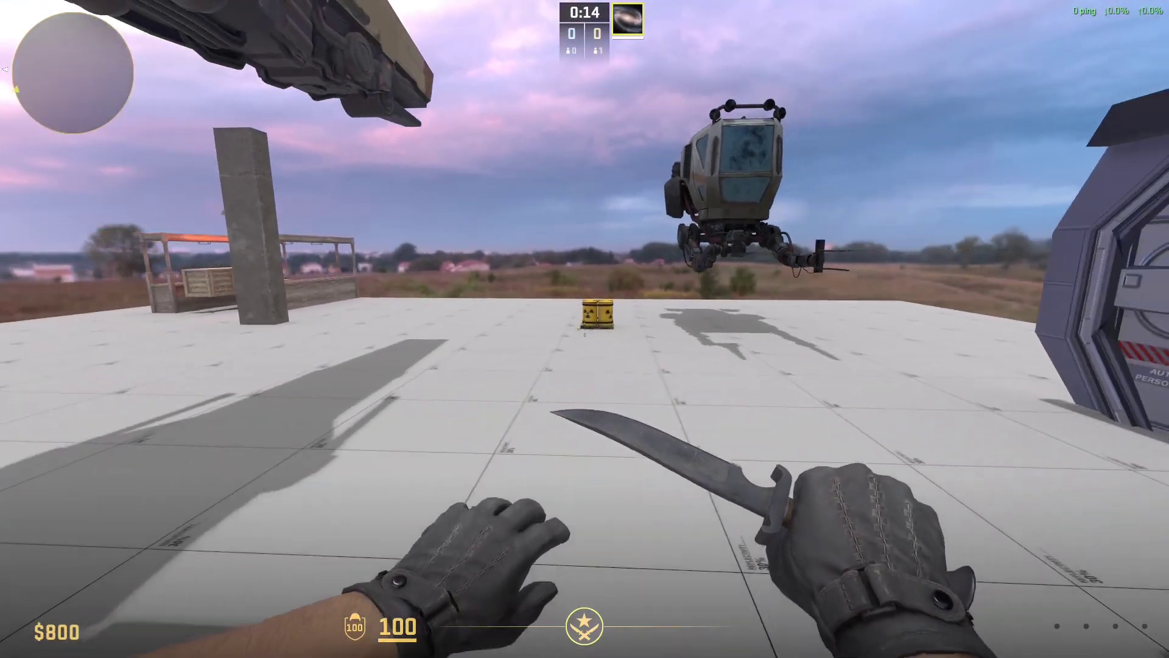
{"action": "key", "text": "s"}
{"action": "key", "text": "s"}
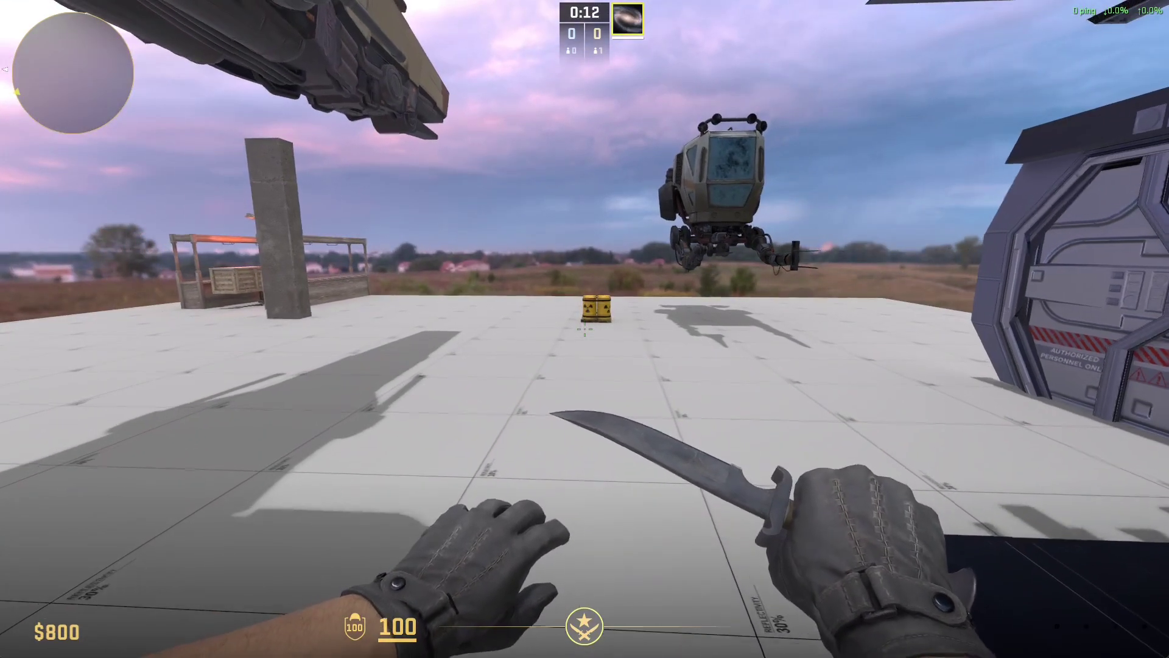
{"action": "key", "text": "w"}
{"action": "key", "text": "w"}
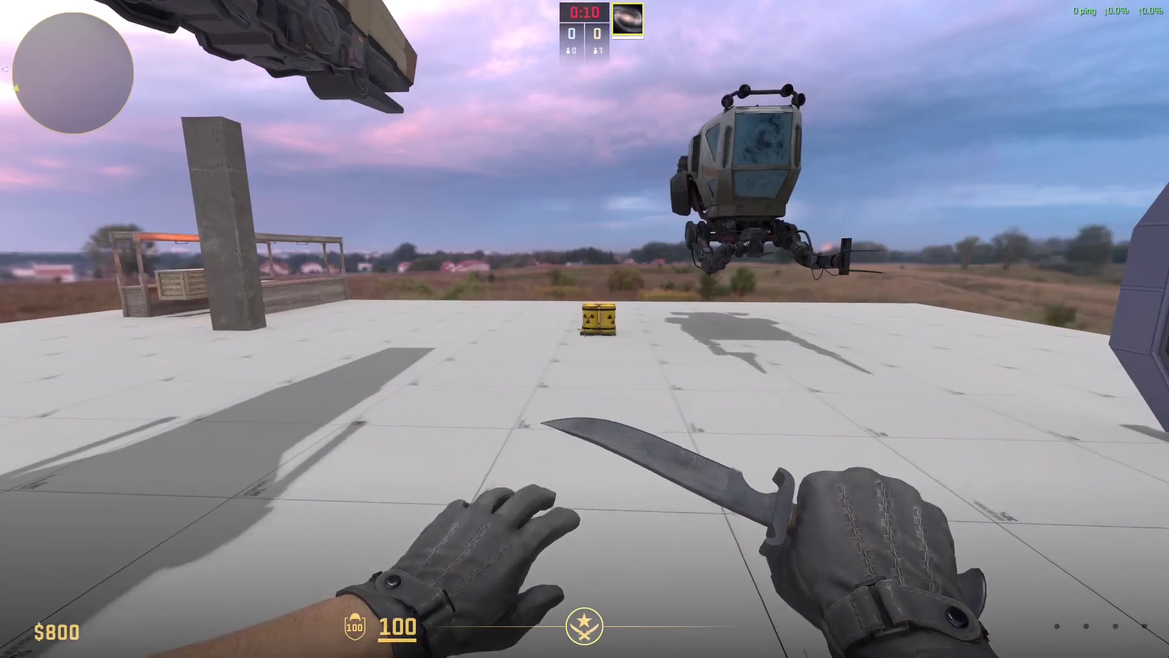
{"action": "key", "text": "w"}
{"action": "key", "text": "w"}
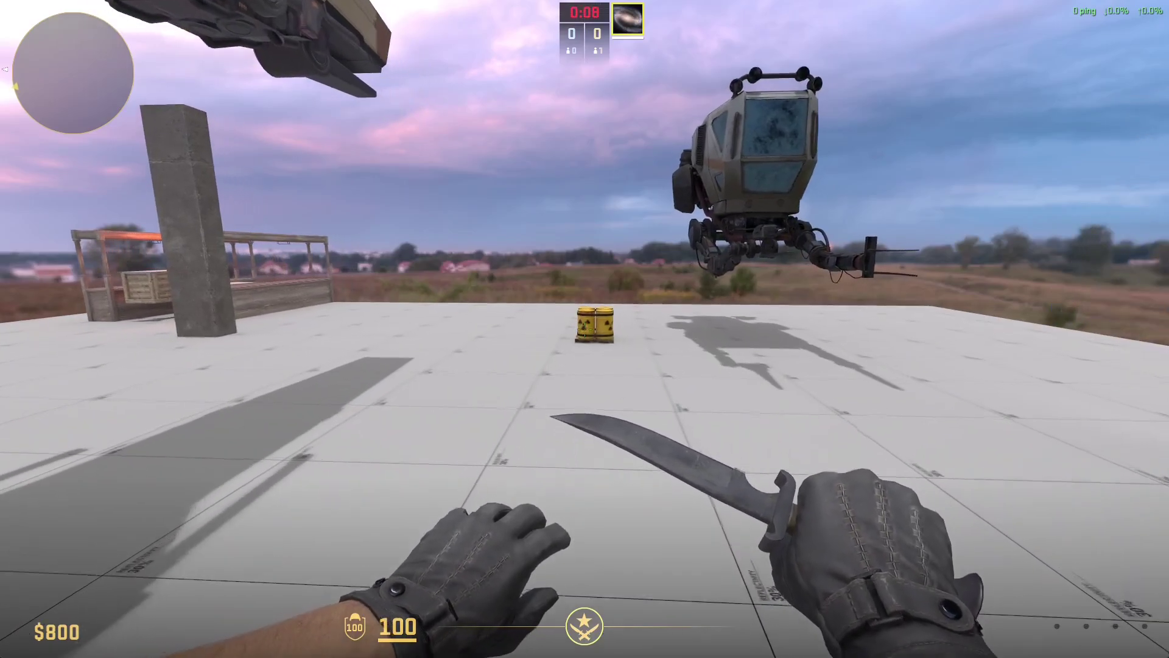
{"action": "key", "text": "w"}
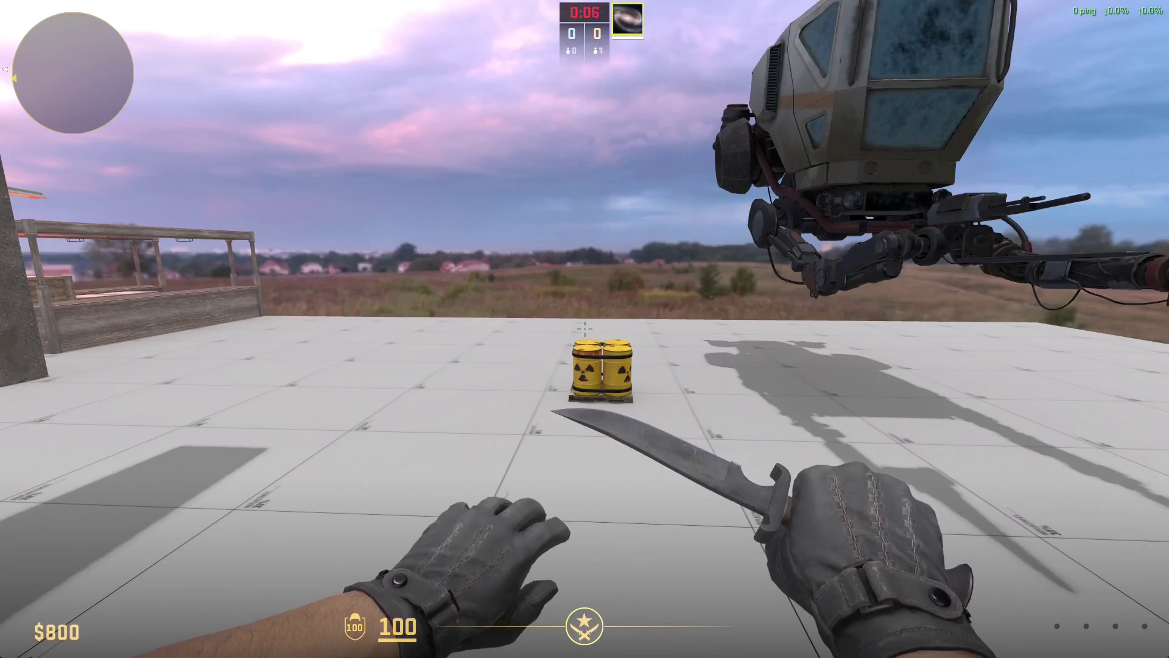
Step: Switch to Hammer and duplicate the snd_event_point together with its env_soundscape slightly above the originals near the barrels
{"action": "key", "text": "Escape"}
{"action": "left_click", "coordinate": [726, 91]}
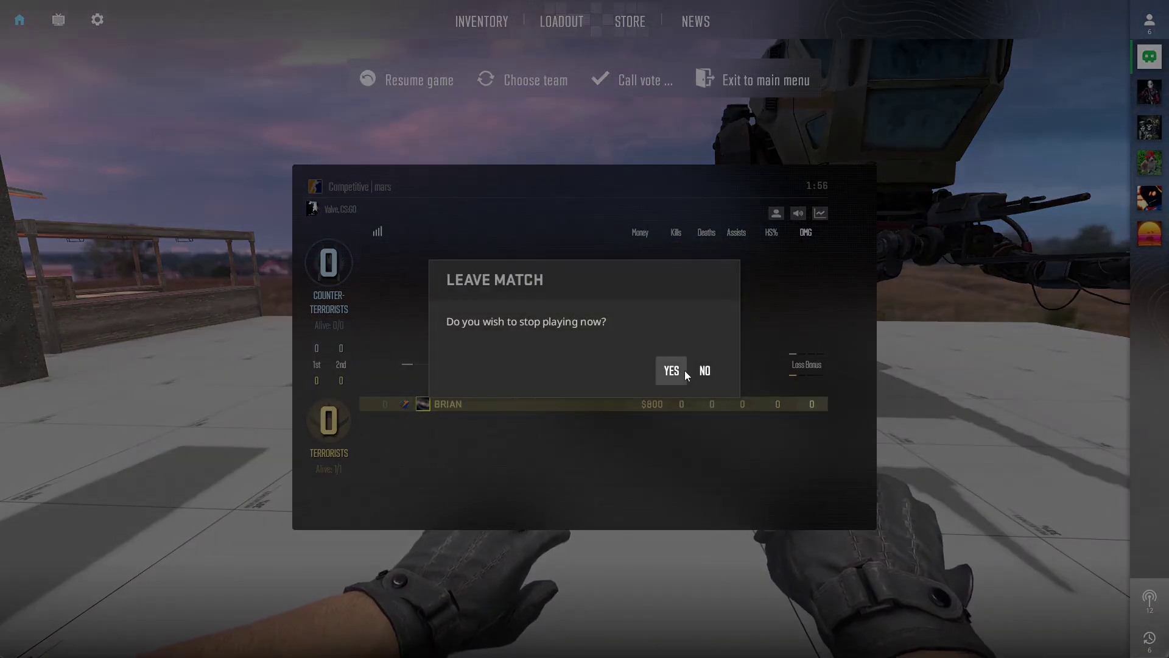
{"action": "key", "text": "alt+Tab"}
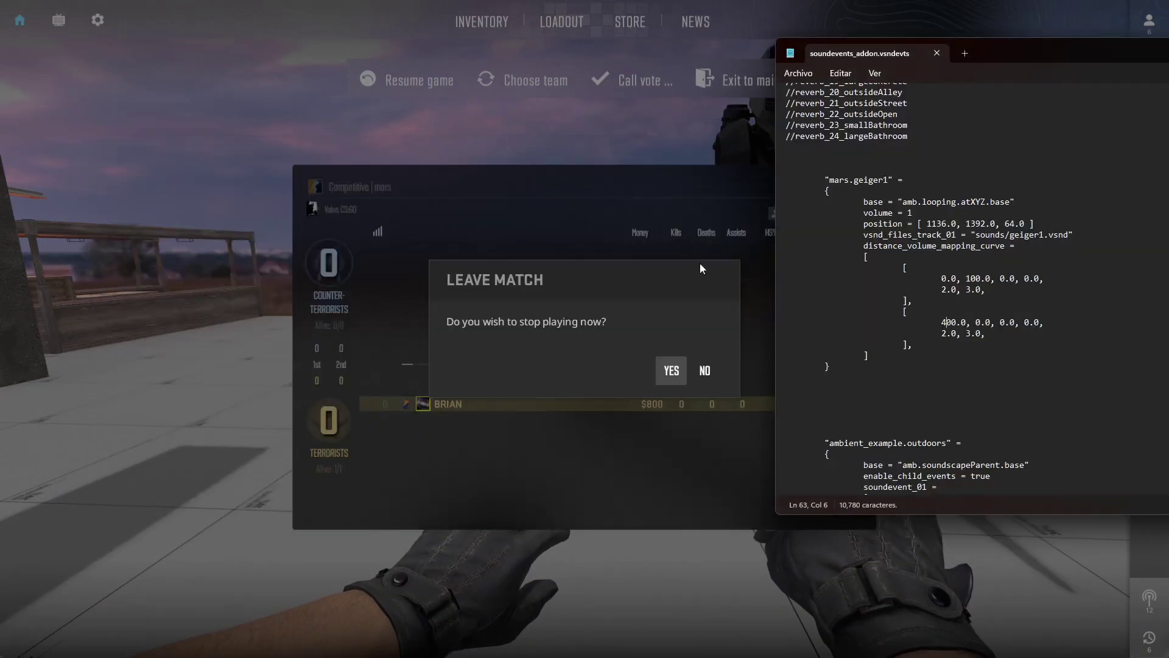
{"action": "key", "text": "alt+Tab"}
{"action": "left_click", "coordinate": [638, 271]}
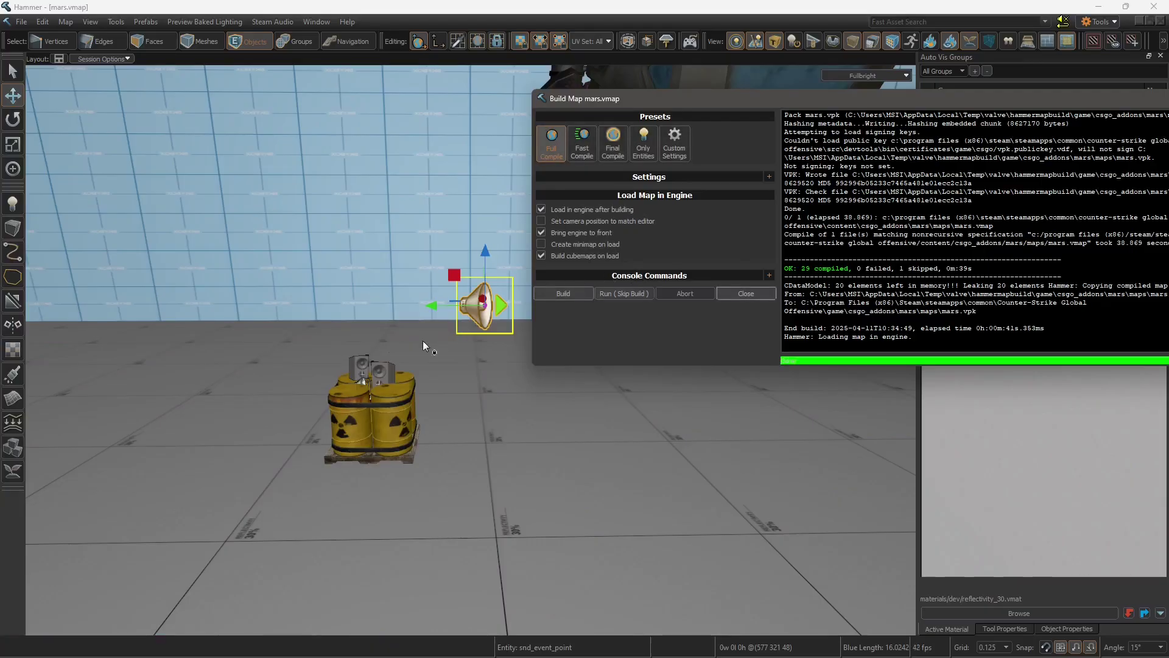
{"action": "left_click", "coordinate": [746, 293]}
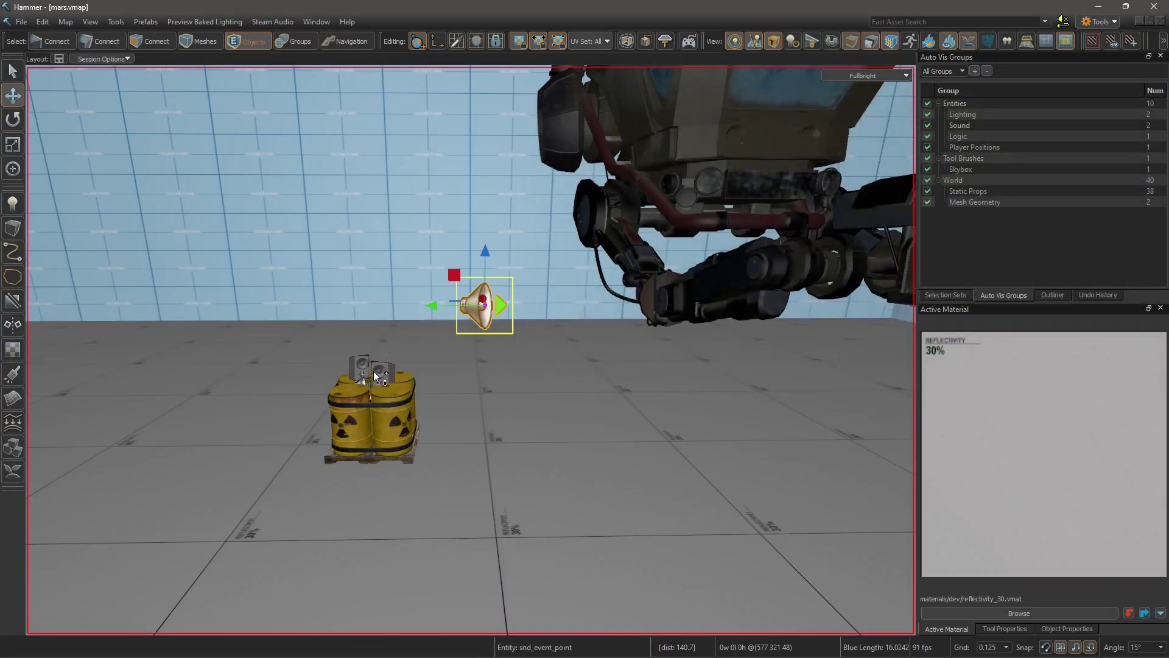
{"action": "left_click_drag", "start_coordinate": [487, 259], "coordinate": [487, 253], "text": "shift"}
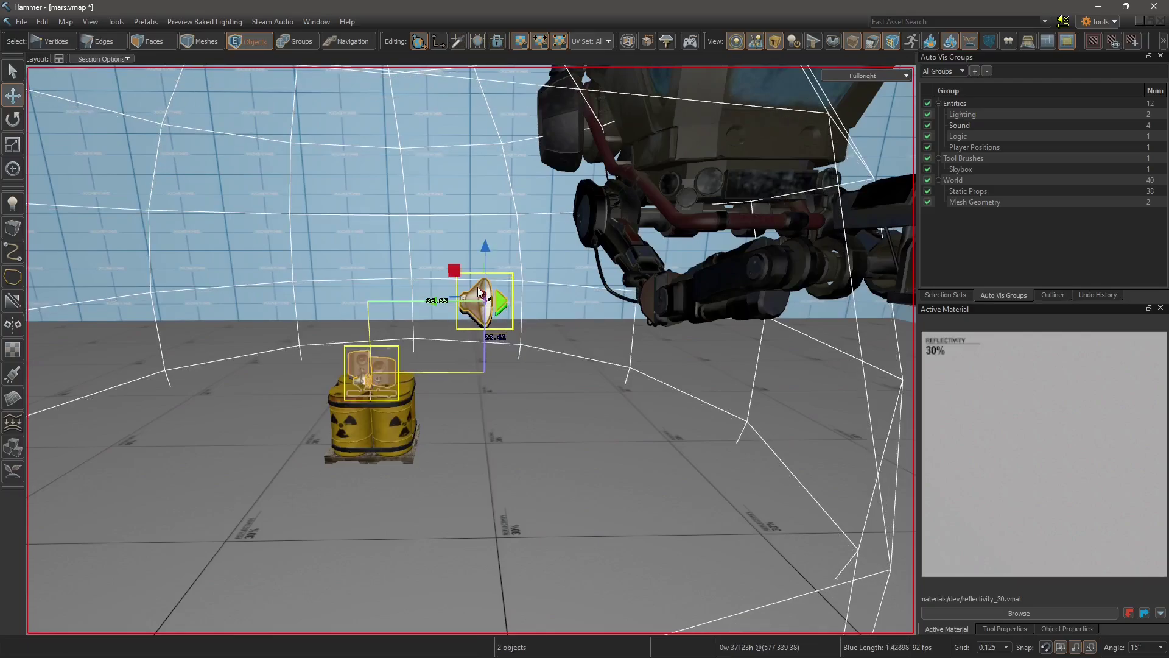
Step: Set the copied snd_event_point's sound event name to mars.geiger2 and its source entity name to geiger2soundscape
{"action": "double_click", "coordinate": [478, 294]}
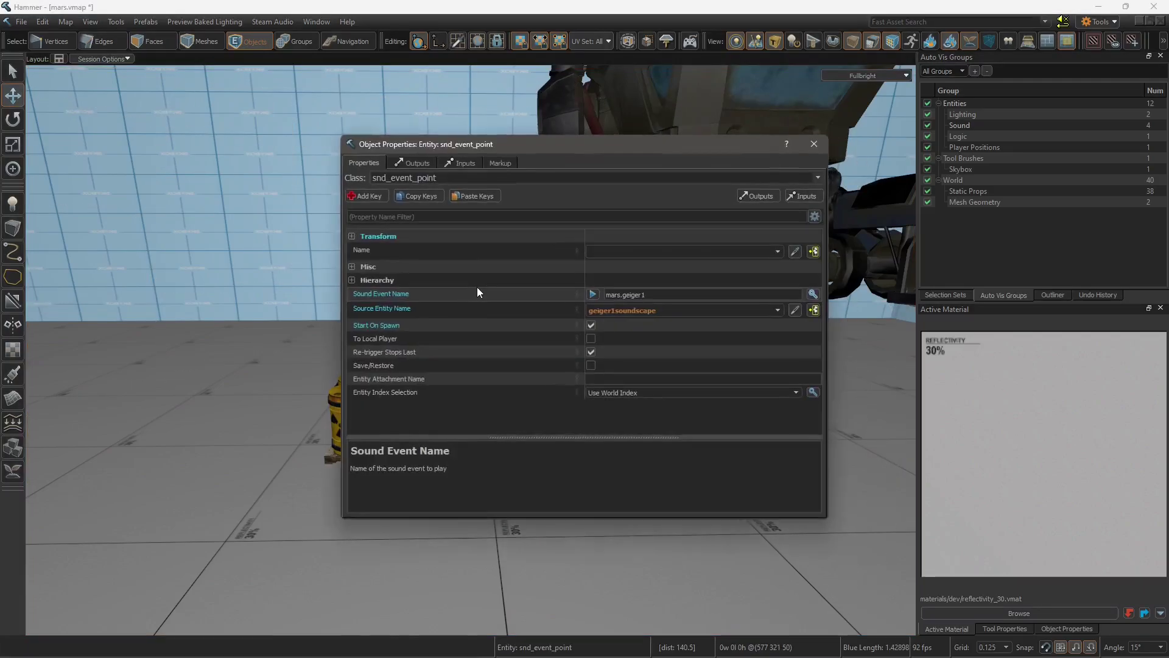
{"action": "left_click", "coordinate": [651, 295]}
{"action": "key", "text": "BackSpace"}
{"action": "type", "text": "2"}
{"action": "left_click", "coordinate": [615, 312]}
{"action": "key", "text": "BackSpace"}
{"action": "type", "text": "2"}
{"action": "left_click", "coordinate": [814, 144]}
Step: Rename the copied env_soundscape above the barrels as geiger2soundscape
{"action": "double_click", "coordinate": [380, 363]}
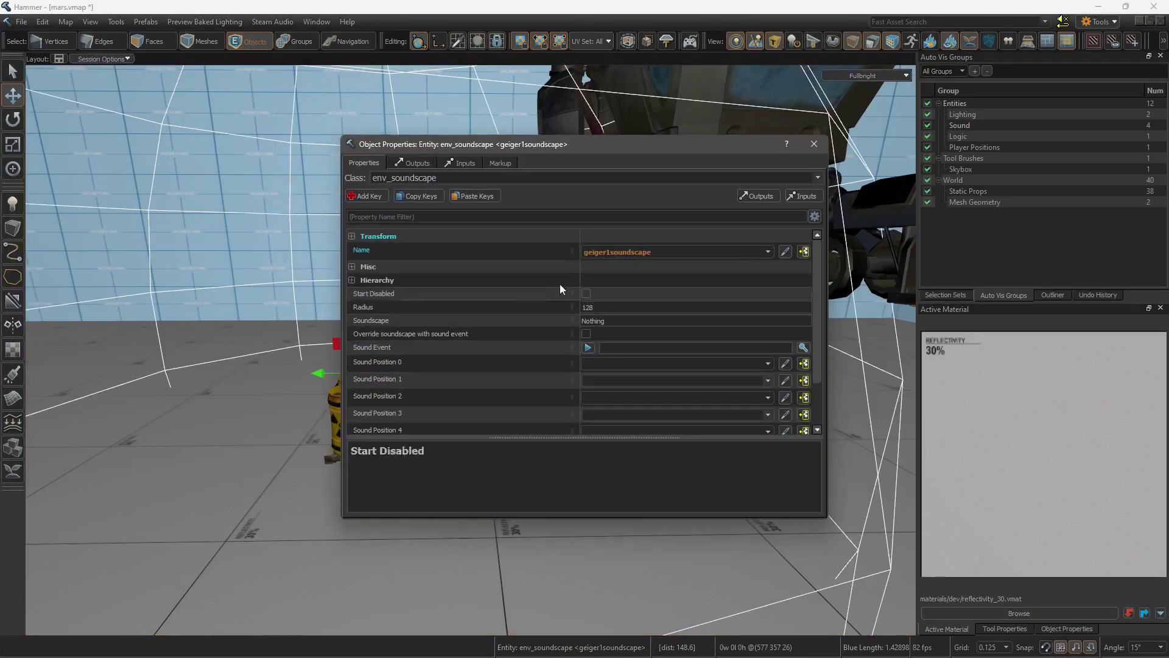
{"action": "left_click", "coordinate": [613, 251]}
{"action": "key", "text": "BackSpace"}
{"action": "type", "text": "2"}
{"action": "key", "text": "Return"}
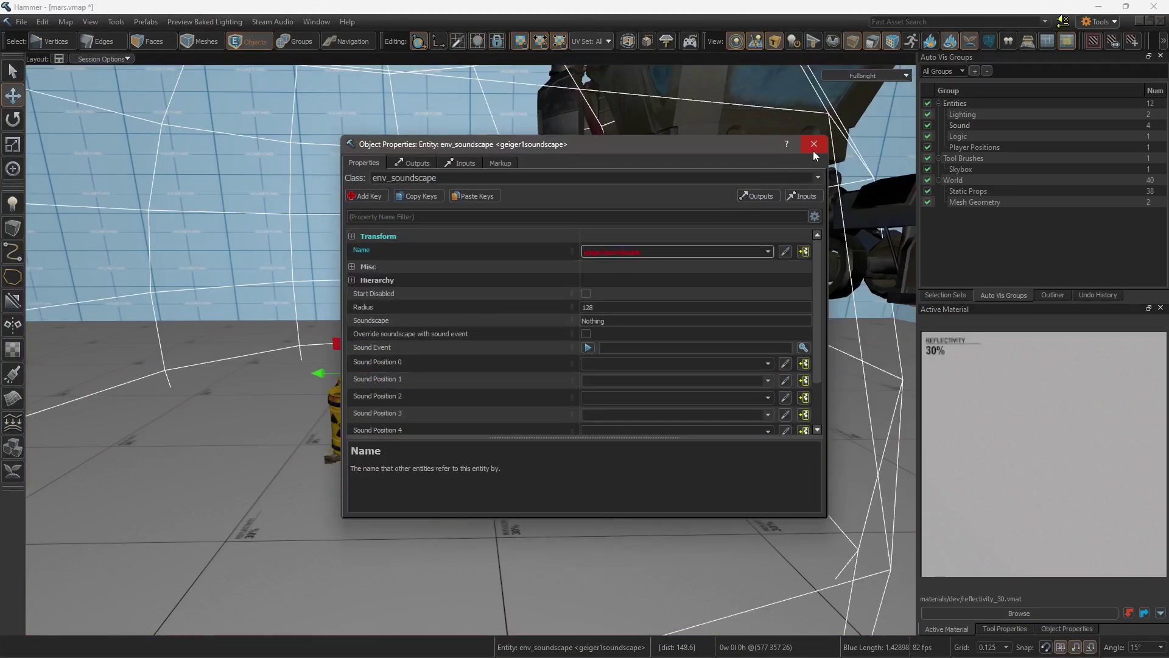
{"action": "left_click", "coordinate": [814, 146]}
Step: Duplicate the geiger2 entity pair upward and set the new snd_event_point to play mars.geiger3 from source entity geiger3soundscape
{"action": "left_click", "coordinate": [469, 288], "text": "ctrl"}
{"action": "left_click_drag", "start_coordinate": [372, 320], "coordinate": [371, 368], "text": "shift"}
{"action": "double_click", "coordinate": [491, 279]}
{"action": "left_click", "coordinate": [644, 294]}
{"action": "key", "text": "BackSpace"}
{"action": "type", "text": "2"}
{"action": "type", "text": "3"}
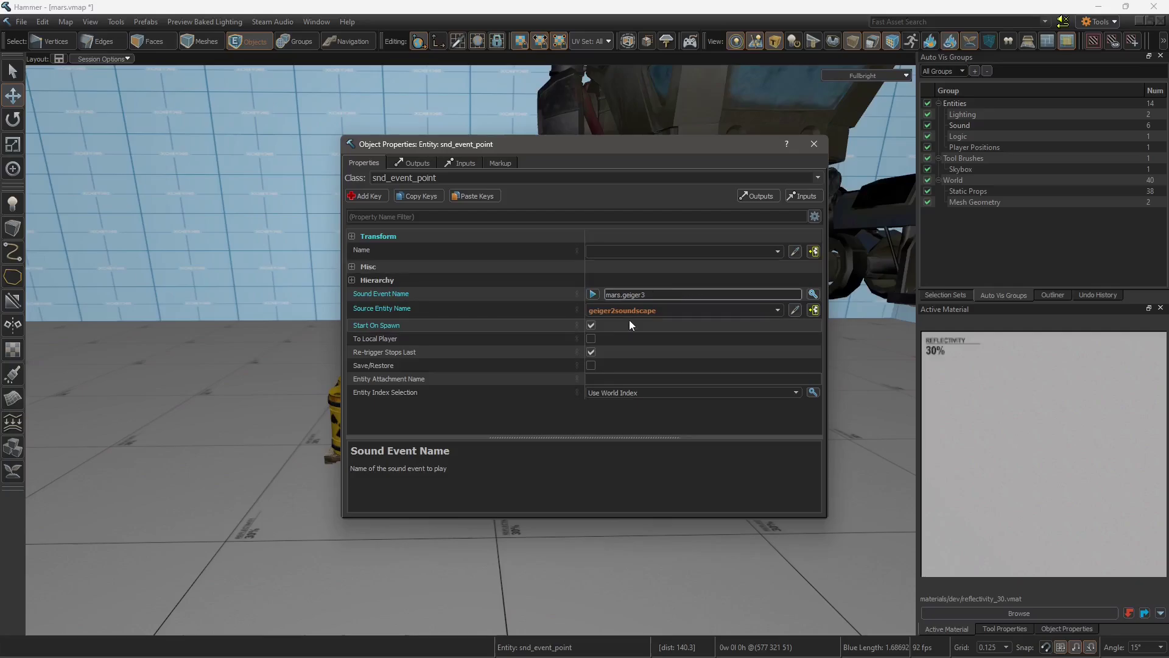
{"action": "left_click", "coordinate": [613, 312]}
{"action": "type", "text": "2"}
{"action": "left_click", "coordinate": [817, 148]}
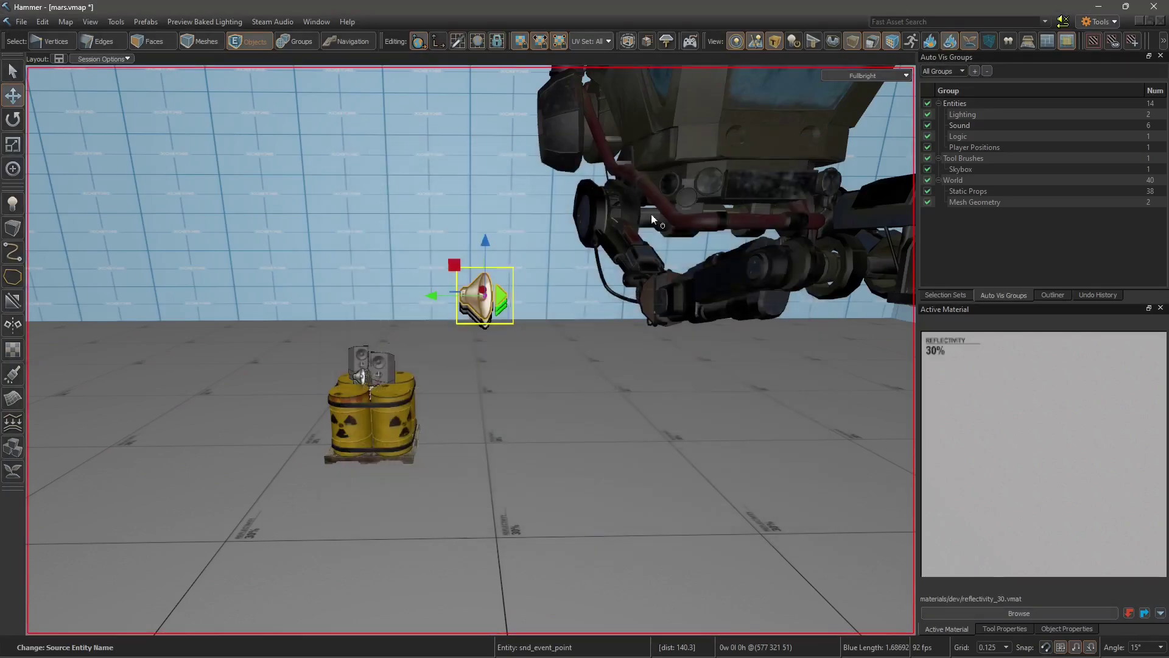
Step: Rename the newest env_soundscape copy above the barrels as geiger3soundscape
{"action": "double_click", "coordinate": [376, 352]}
{"action": "left_click", "coordinate": [606, 252]}
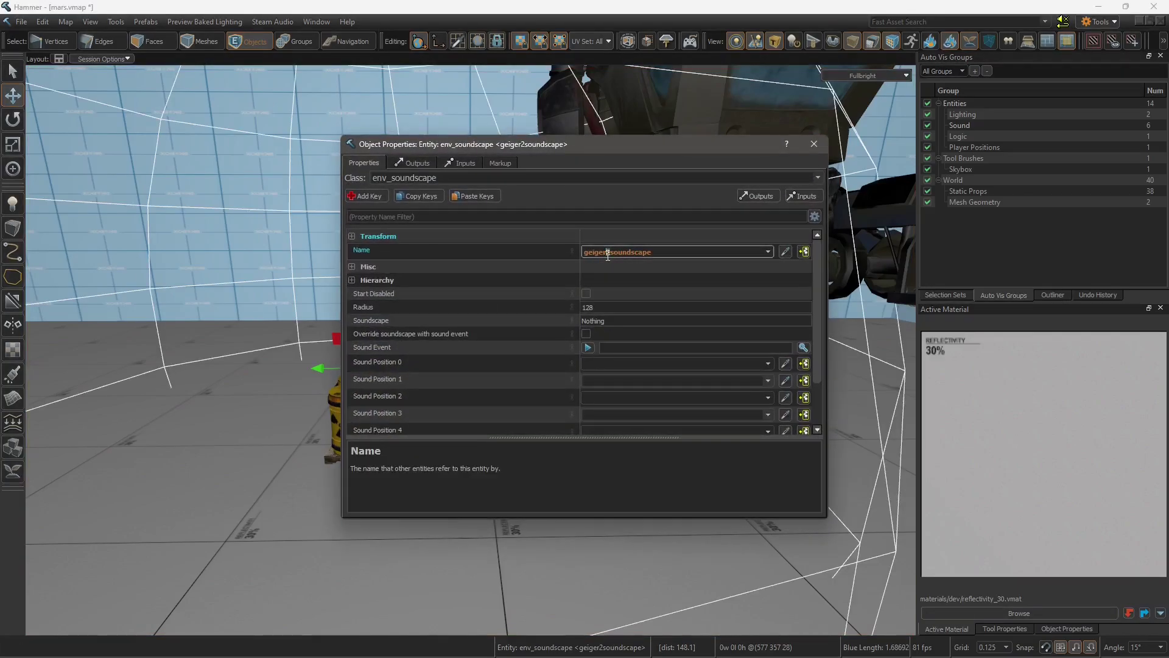
{"action": "left_click", "coordinate": [814, 144]}
Step: Duplicate the geiger3 entity pair upward and set the new snd_event_point to play mars.geiger4 from source entity geiger4soundscape
{"action": "left_click", "coordinate": [476, 286], "text": "ctrl"}
{"action": "left_click_drag", "start_coordinate": [371, 369], "coordinate": [371, 363], "text": "shift"}
{"action": "left_click", "coordinate": [489, 280]}
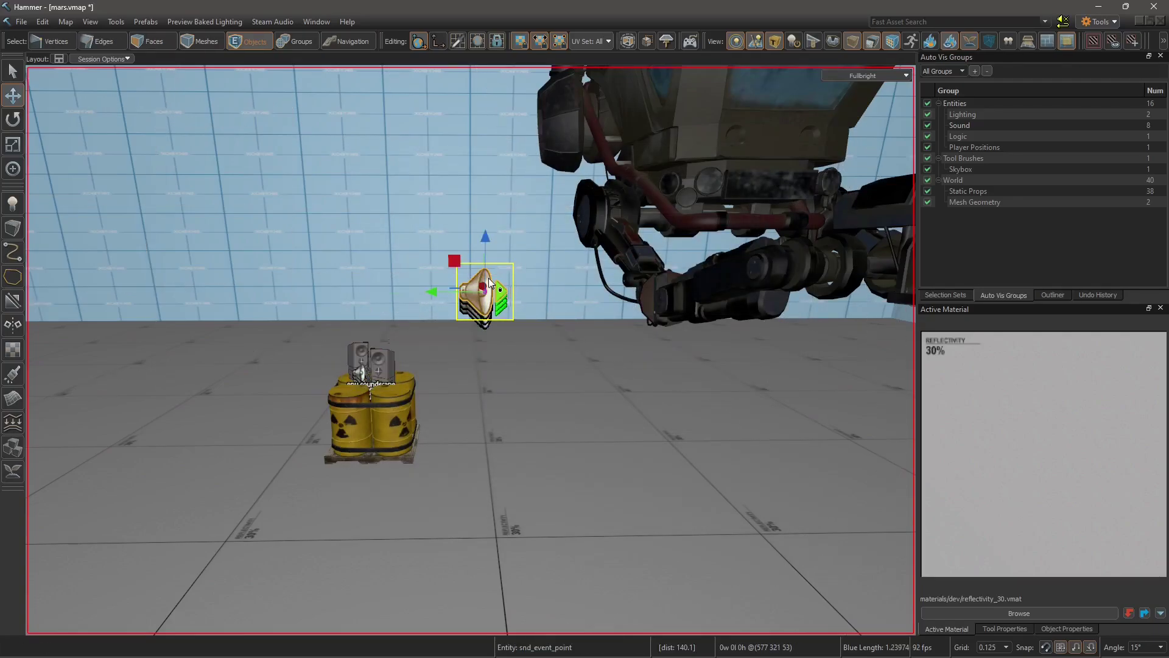
{"action": "double_click", "coordinate": [499, 286]}
{"action": "left_click", "coordinate": [616, 294]}
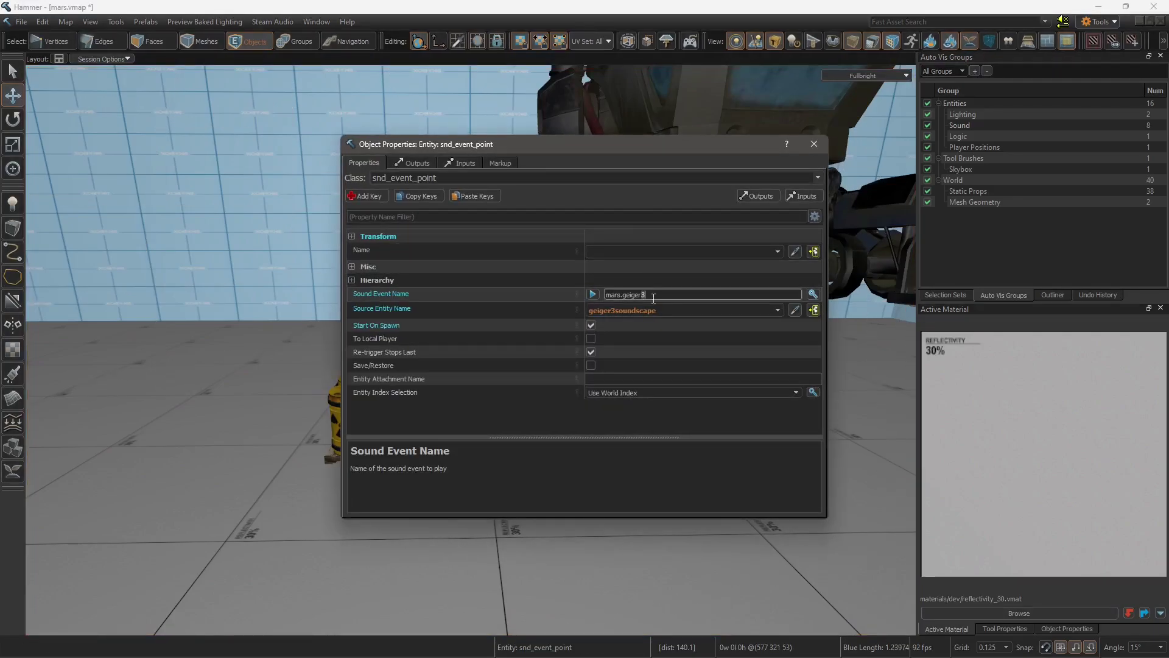
{"action": "left_click", "coordinate": [616, 311]}
{"action": "left_click", "coordinate": [814, 144]}
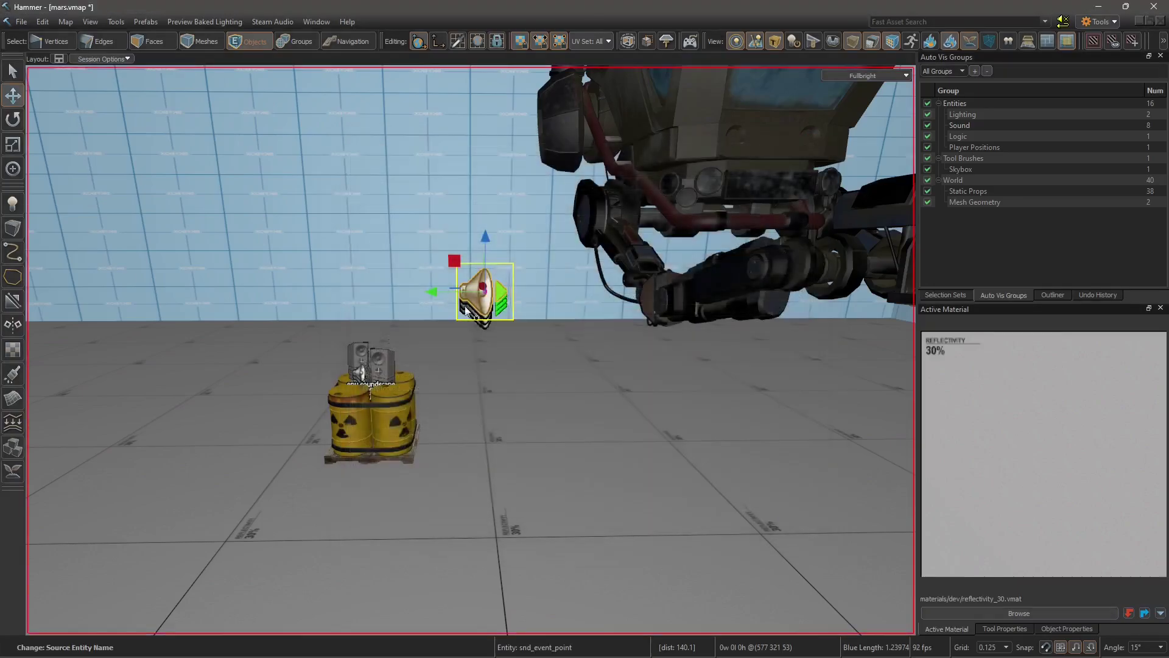
Step: Rename the topmost env_soundscape copy above the barrels as geiger4soundscape
{"action": "left_click", "coordinate": [383, 349]}
{"action": "double_click", "coordinate": [383, 348]}
{"action": "left_click", "coordinate": [612, 252]}
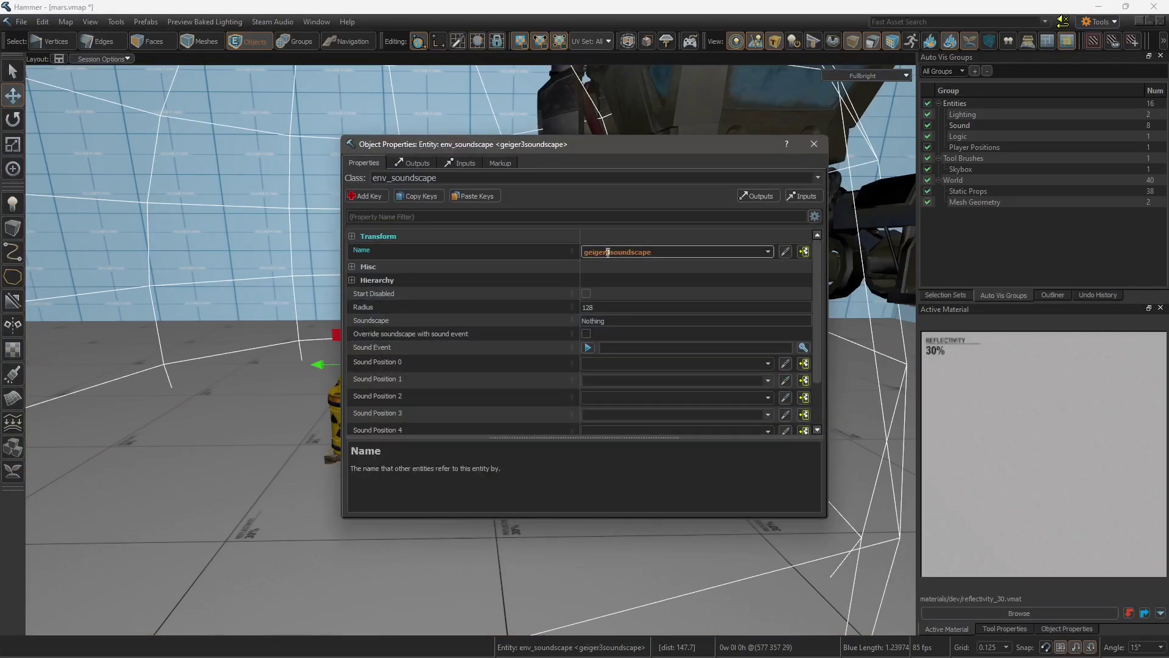
{"action": "left_click", "coordinate": [814, 144]}
Step: Switch to soundevents_addon.vsndevts in Notepad and add three copies of the whole mars.geiger1 block below it
{"action": "key", "text": "alt+Tab"}
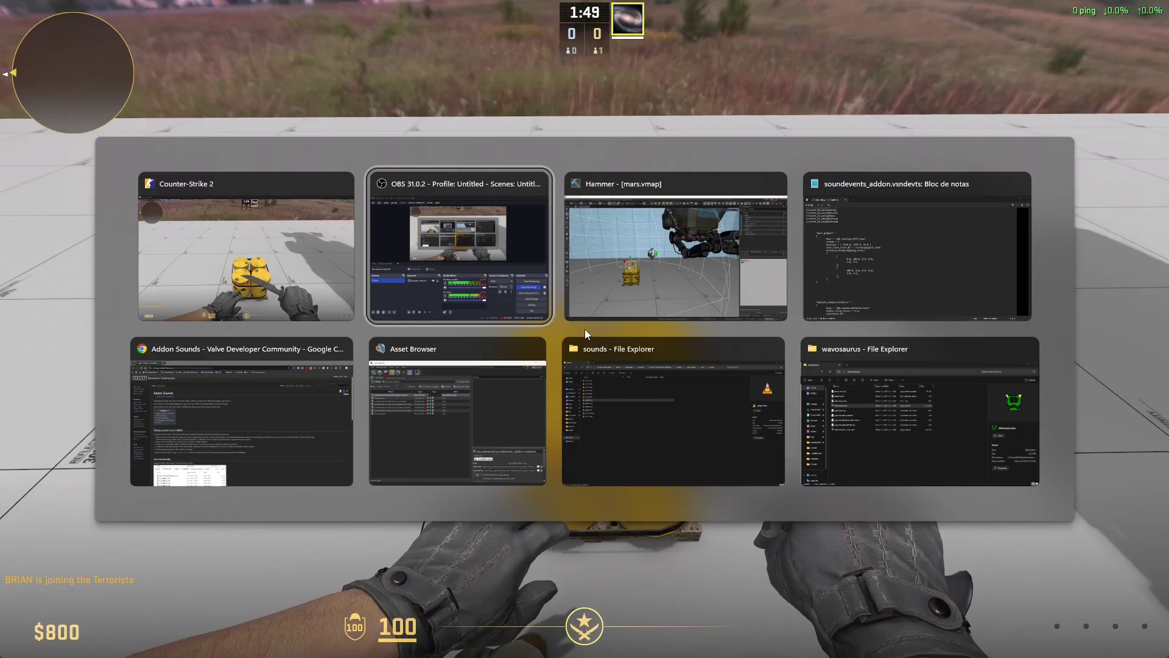
{"action": "key", "text": "Escape"}
{"action": "key", "text": "alt+Tab"}
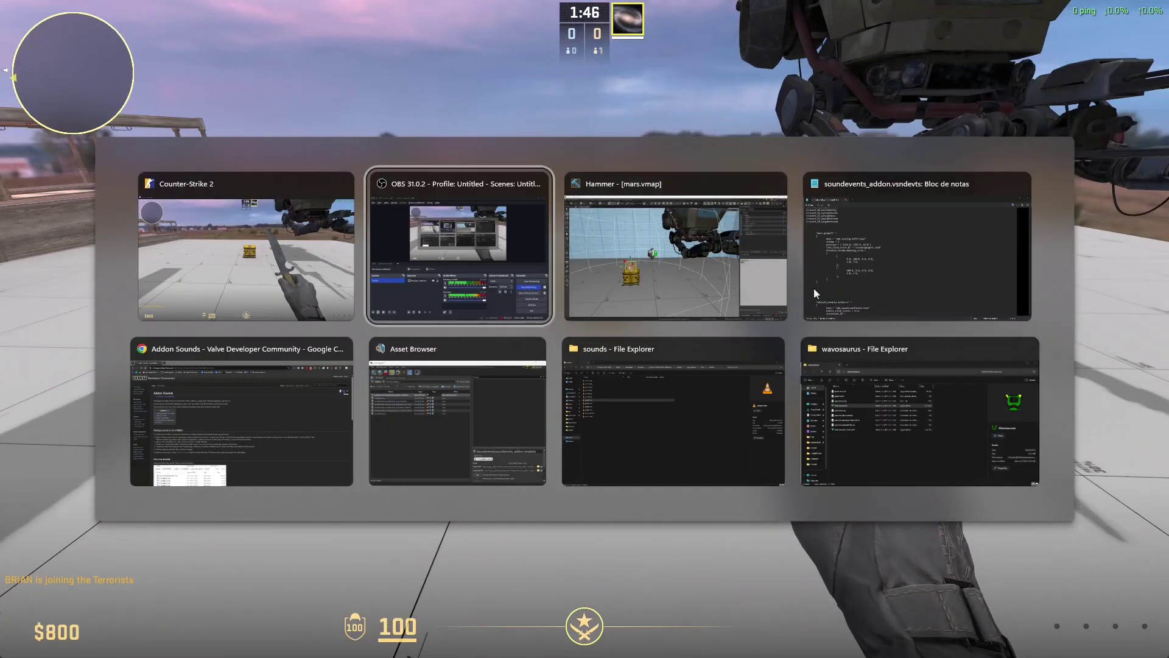
{"action": "left_click", "coordinate": [831, 283]}
{"action": "left_click_drag", "start_coordinate": [1029, 53], "coordinate": [414, 81]}
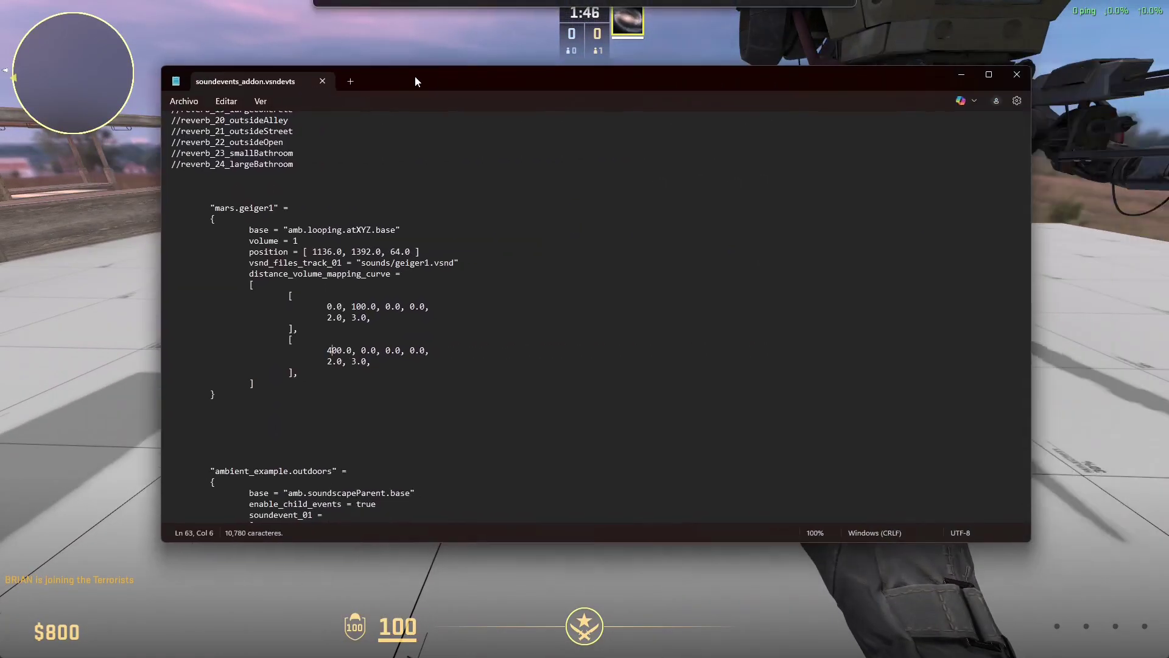
{"action": "left_click_drag", "start_coordinate": [175, 183], "coordinate": [304, 403]}
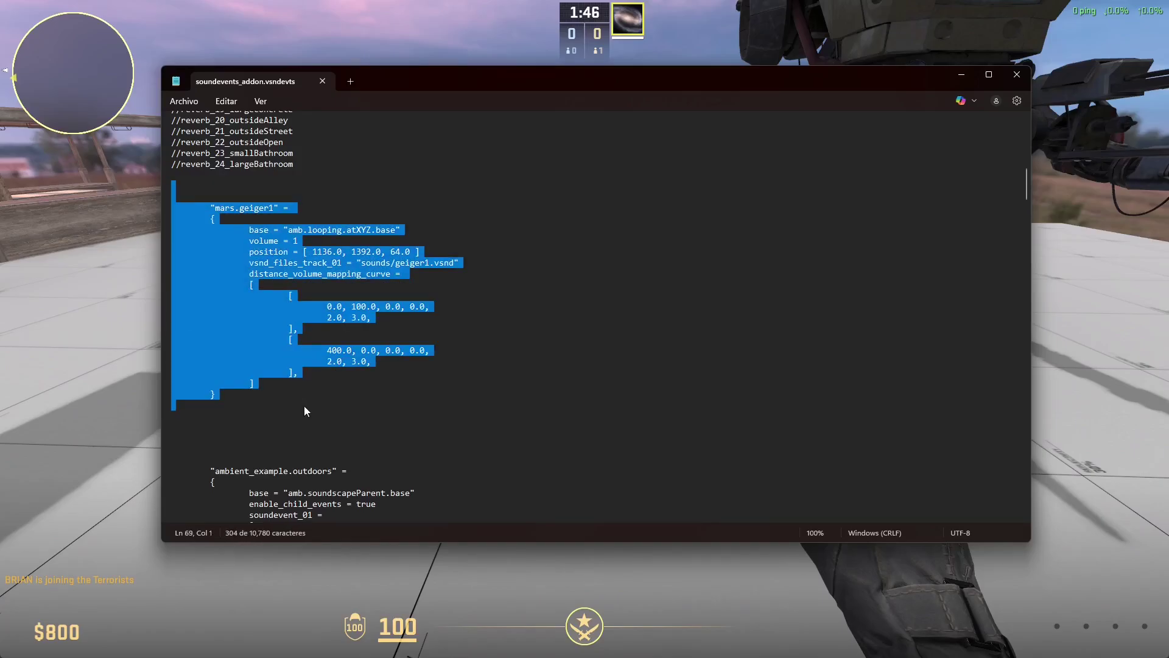
{"action": "key", "text": "ctrl+c"}
{"action": "key", "text": "ctrl+v"}
{"action": "key", "text": "ctrl+v"}
{"action": "key", "text": "ctrl+v"}
{"action": "key", "text": "ctrl+v"}
Step: Rename the copied sound events mars.geiger2, mars.geiger3 and mars.geiger4, pointing them to sounds/geiger2.vsnd, geiger3.vsnd and geiger4.vsnd
{"action": "left_click_drag", "start_coordinate": [269, 303], "coordinate": [273, 303]}
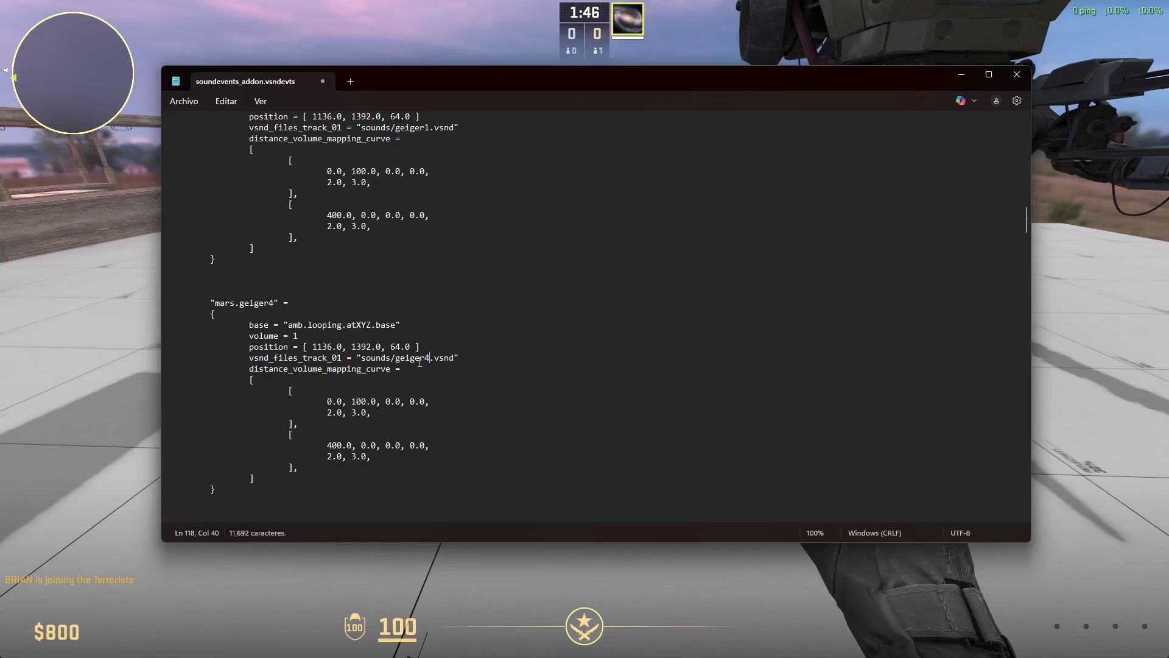
{"action": "scroll", "coordinate": [418, 359], "scroll_direction": "up", "scroll_amount": 2}
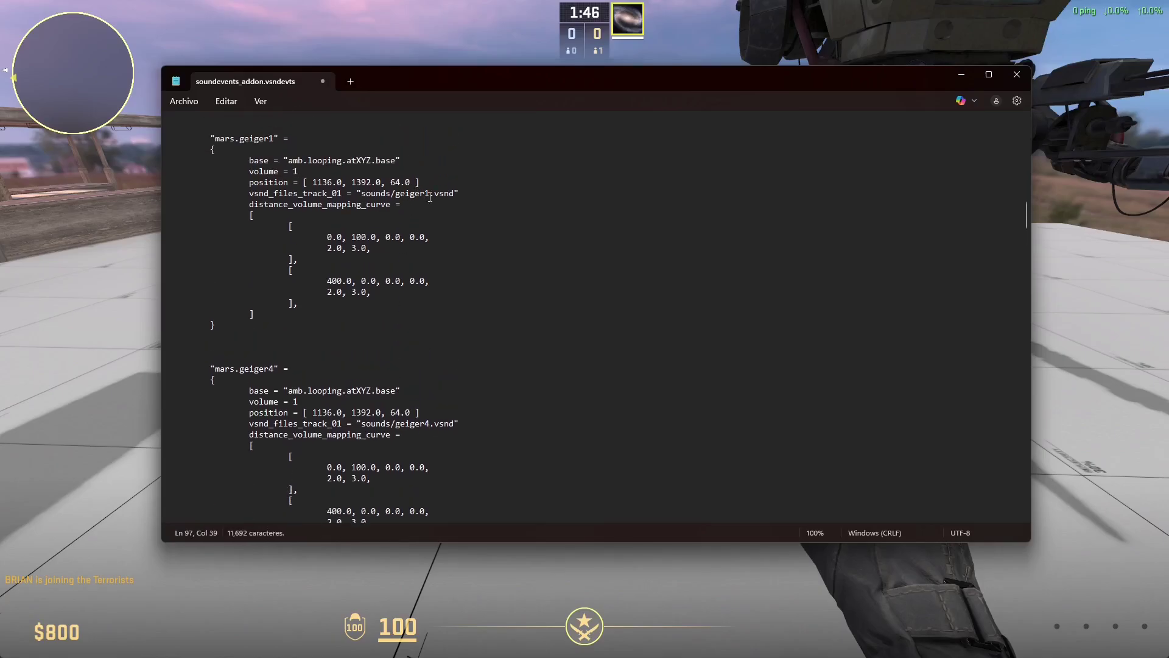
{"action": "scroll", "coordinate": [418, 255], "scroll_direction": "up", "scroll_amount": 9}
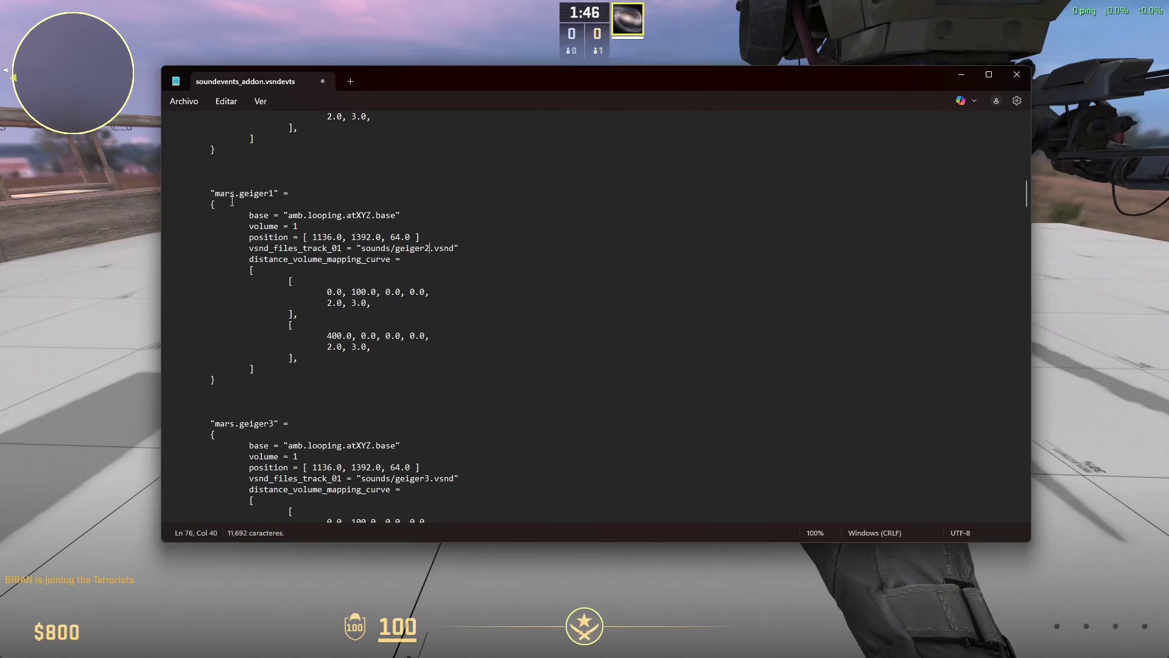
{"action": "scroll", "coordinate": [280, 207], "scroll_direction": "up", "scroll_amount": 5}
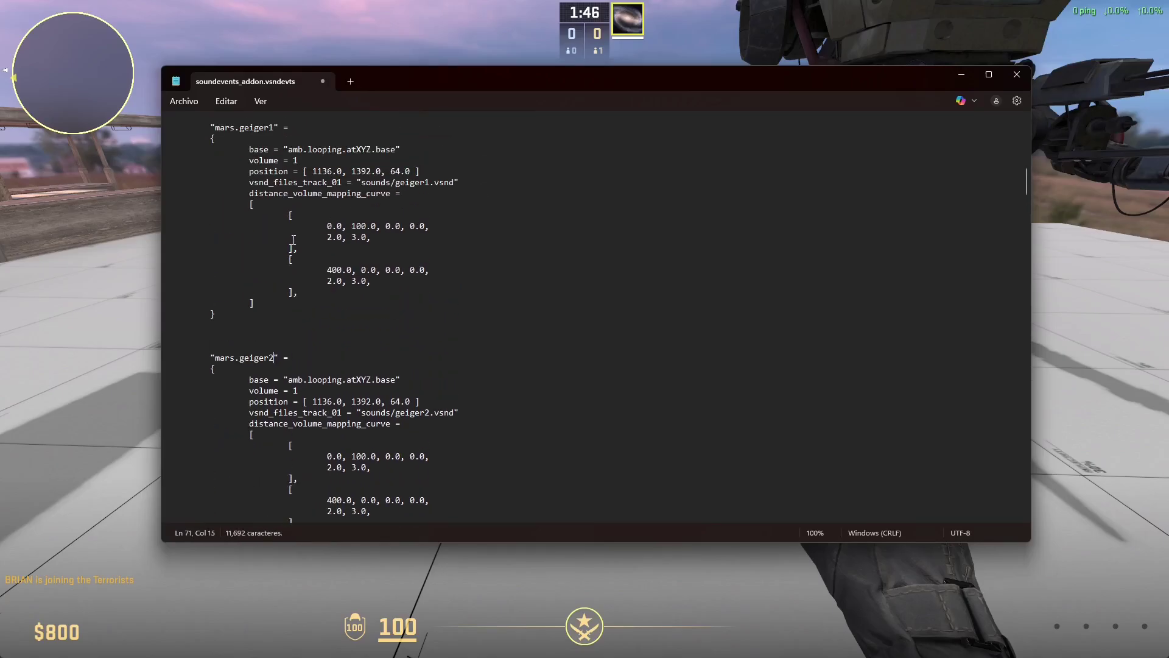
Step: Save soundevents_addon.vsndevts and fully recompile it, with all associates, in the Asset Browser
{"action": "key", "text": "ctrl+s"}
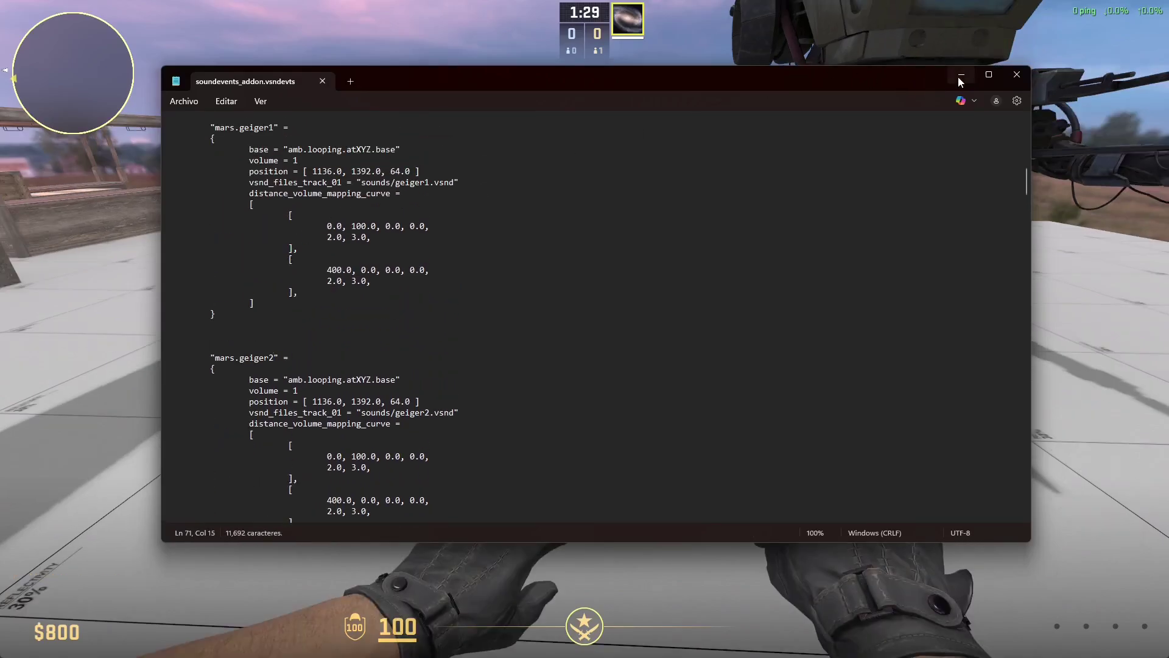
{"action": "left_click", "coordinate": [961, 81]}
{"action": "key", "text": "alt+Tab"}
{"action": "left_click", "coordinate": [441, 390]}
{"action": "left_click", "coordinate": [441, 239]}
{"action": "right_click", "coordinate": [441, 240]}
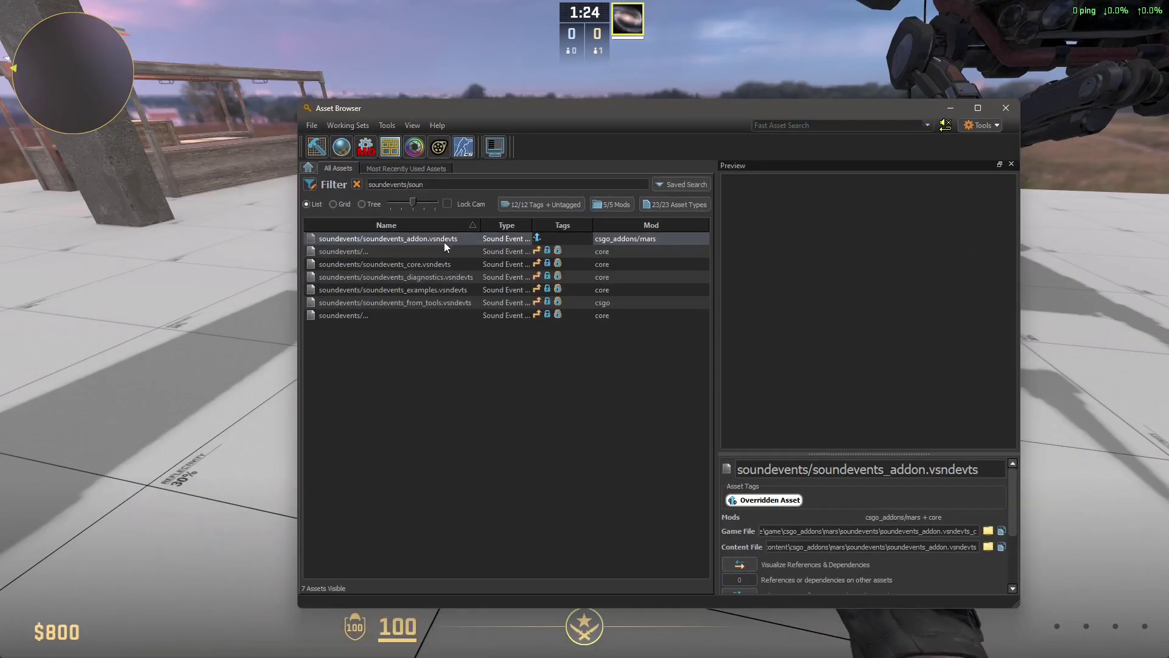
{"action": "right_click", "coordinate": [444, 242]}
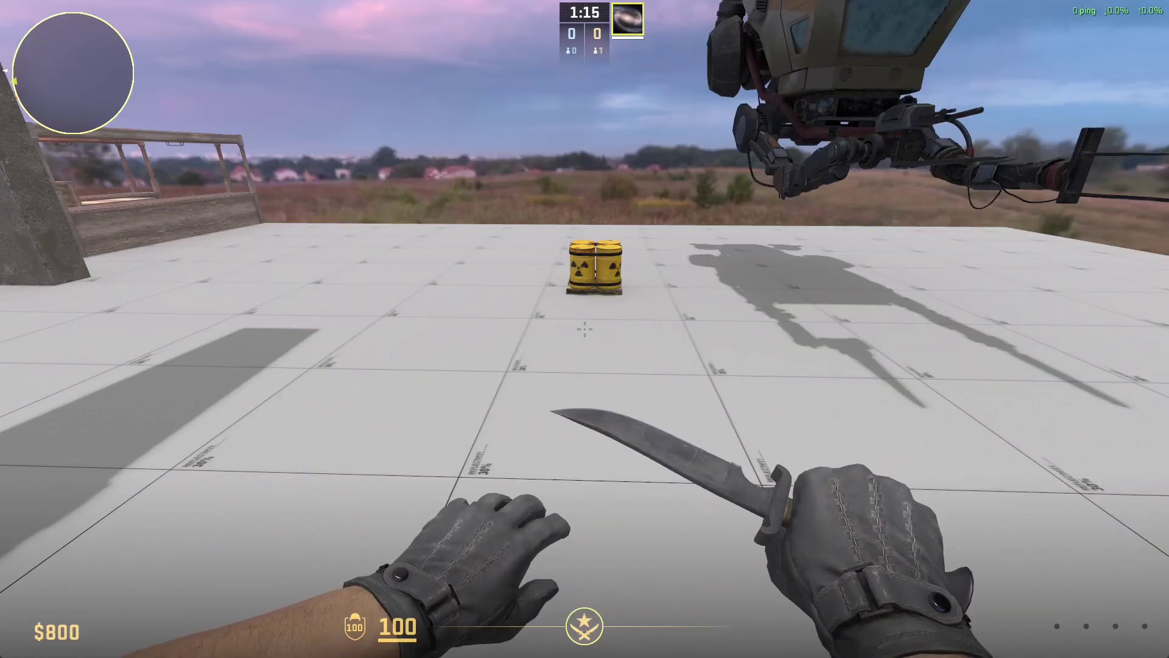
Step: Filter the Asset Browser by geiger and check the mars addon's geiger2.vsnd, geiger3.vsnd and geiger4.vsnd sounds
{"action": "key", "text": "alt+Tab"}
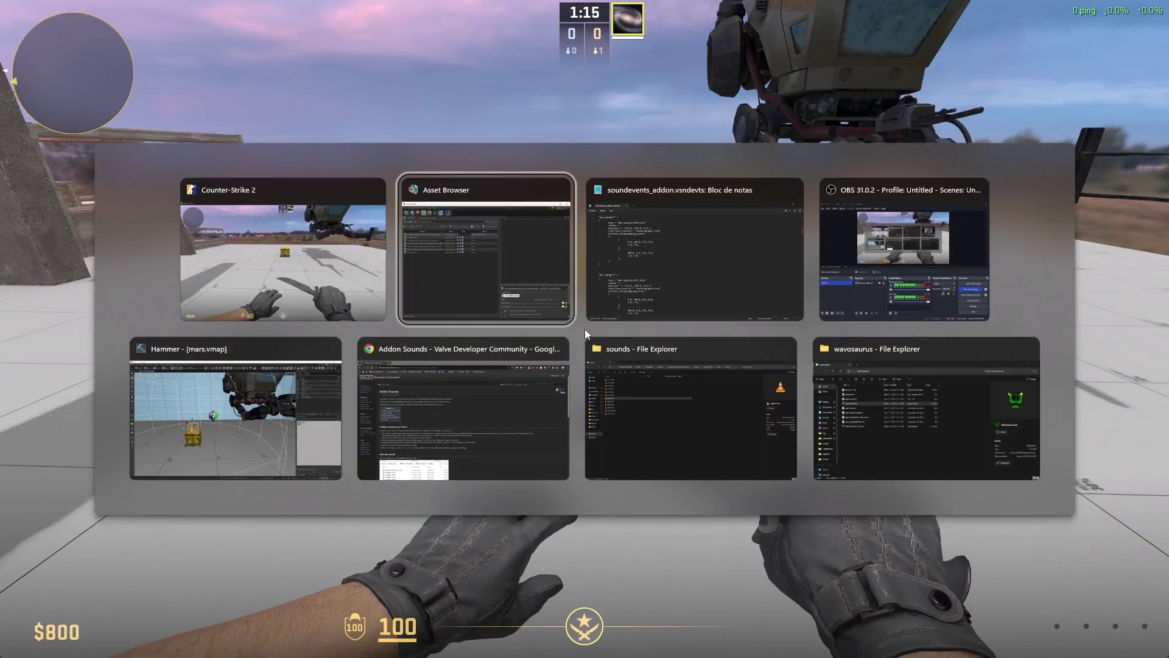
{"action": "key", "text": "alt+Tab"}
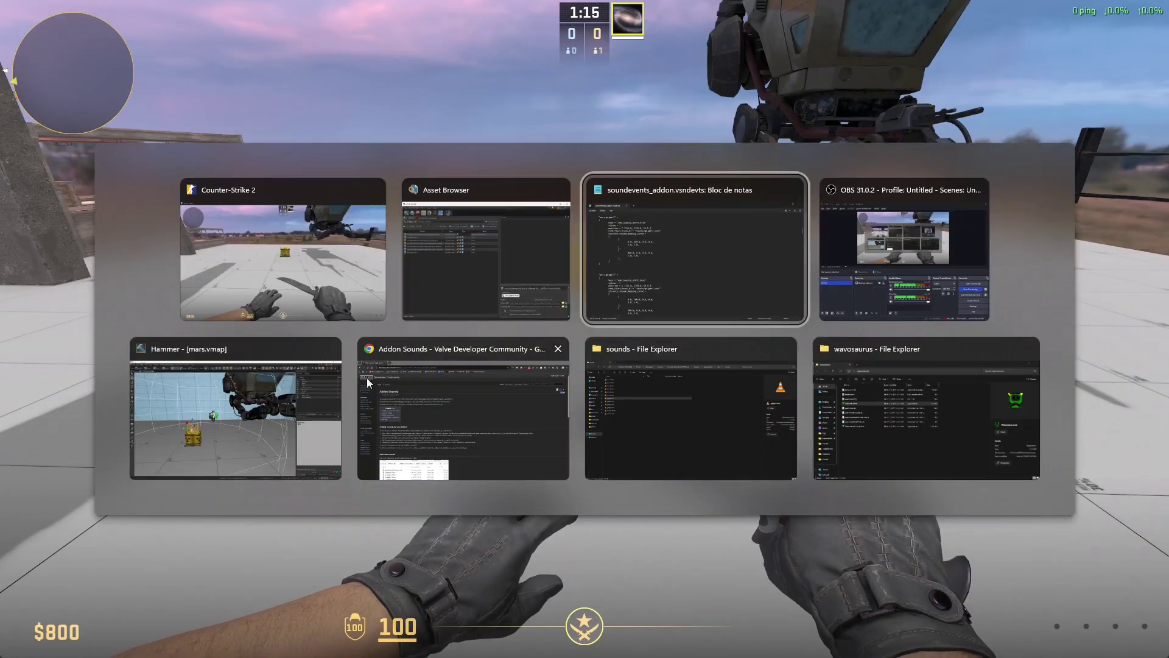
{"action": "left_click", "coordinate": [425, 256]}
{"action": "left_click", "coordinate": [451, 189]}
{"action": "type", "text": "geiger"}
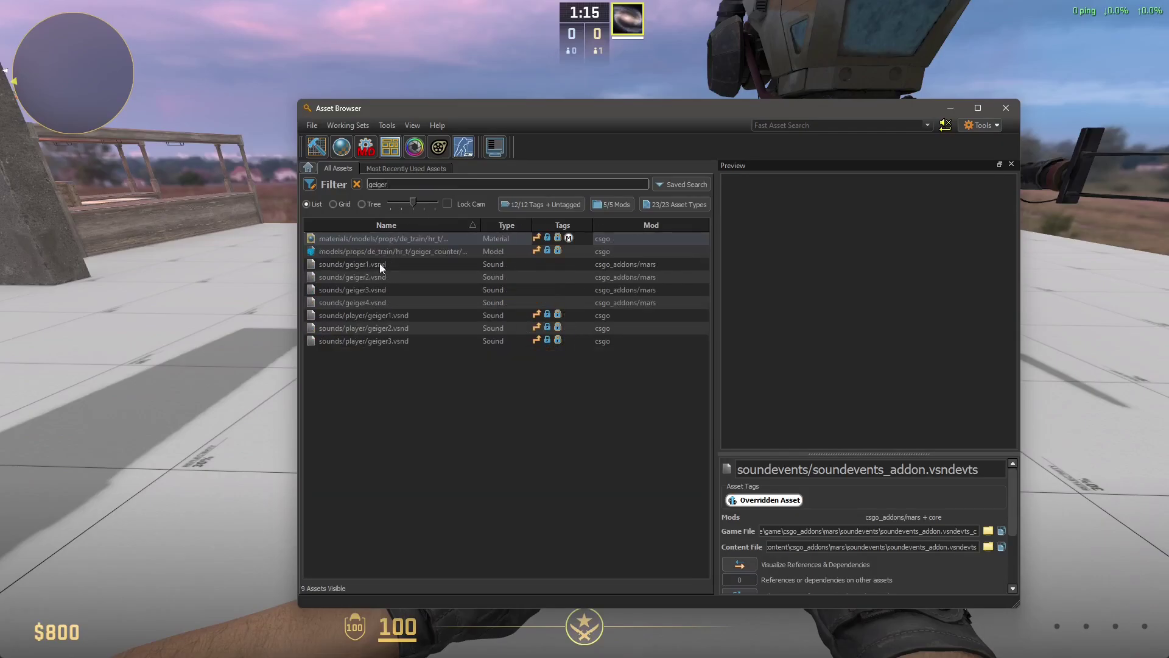
{"action": "left_click", "coordinate": [378, 278]}
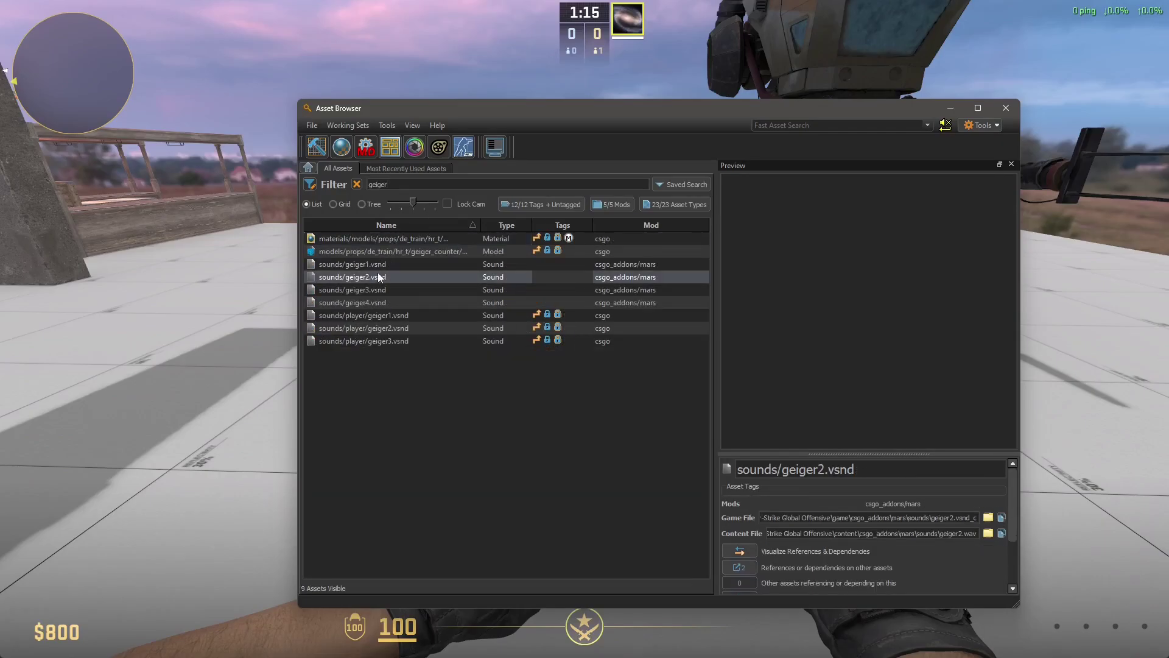
{"action": "left_click", "coordinate": [366, 291]}
{"action": "left_click", "coordinate": [364, 302]}
{"action": "left_click", "coordinate": [363, 276]}
{"action": "left_click", "coordinate": [378, 405]}
{"action": "left_click", "coordinate": [949, 110]}
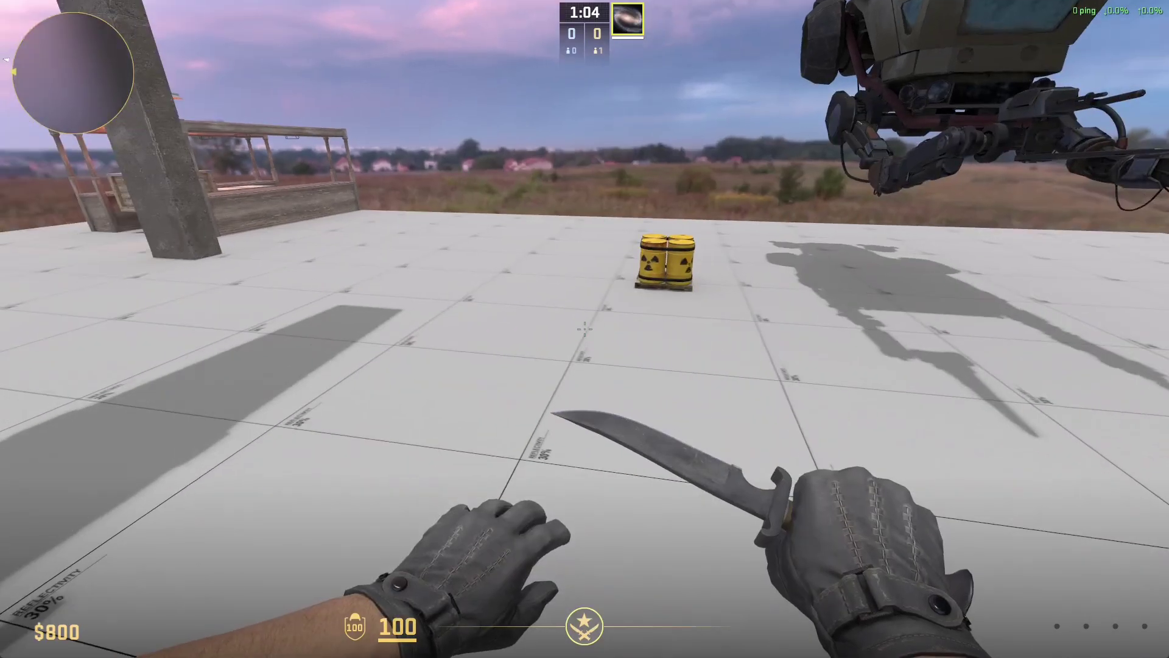
Step: Switch to Hammer and rebuild mars.vmap with the Full Compile preset, loading it in the engine
{"action": "key", "text": "alt+Tab"}
{"action": "key", "text": "alt+Tab"}
{"action": "left_click", "coordinate": [333, 394]}
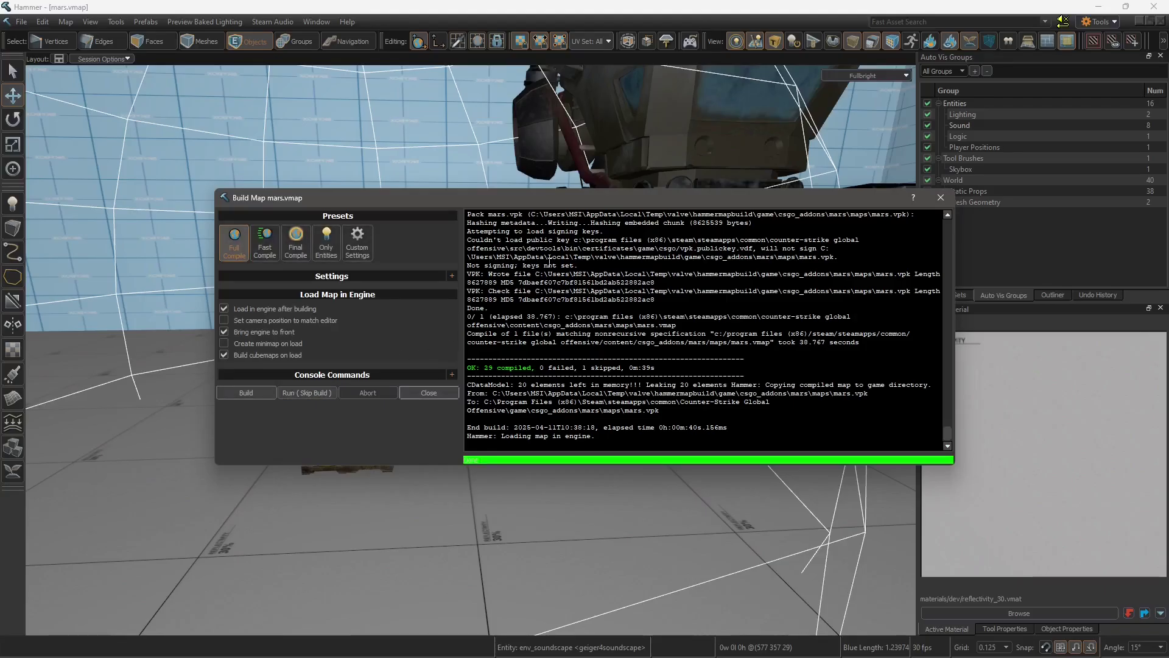
{"action": "left_click", "coordinate": [941, 198]}
{"action": "left_click", "coordinate": [690, 42]}
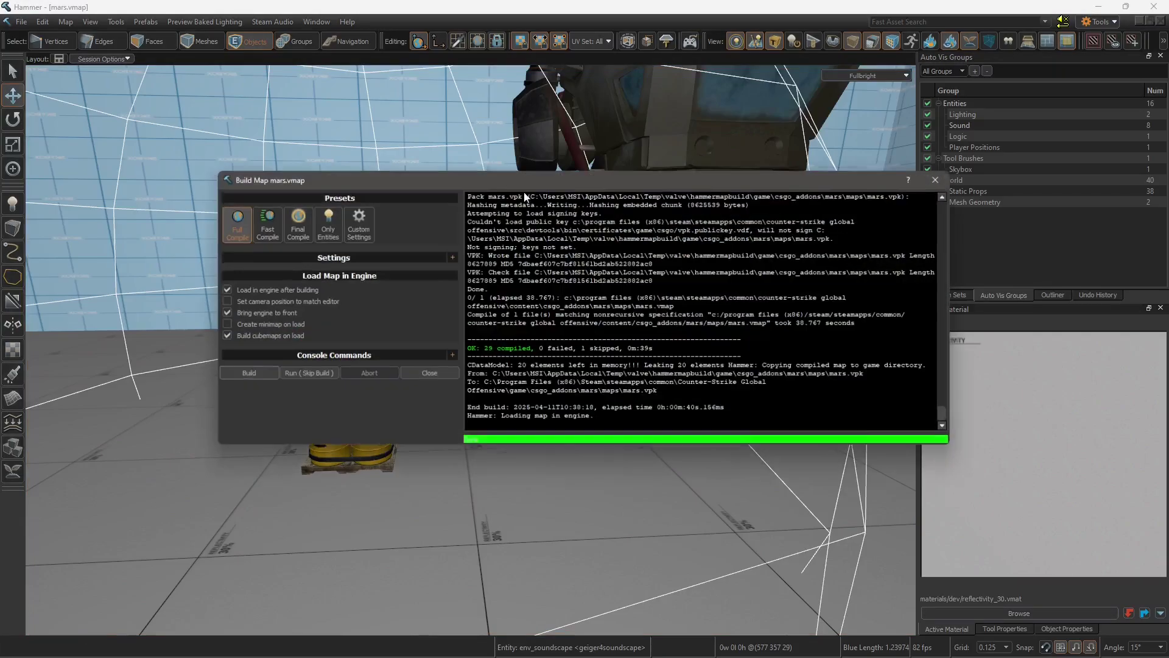
{"action": "left_click", "coordinate": [262, 371]}
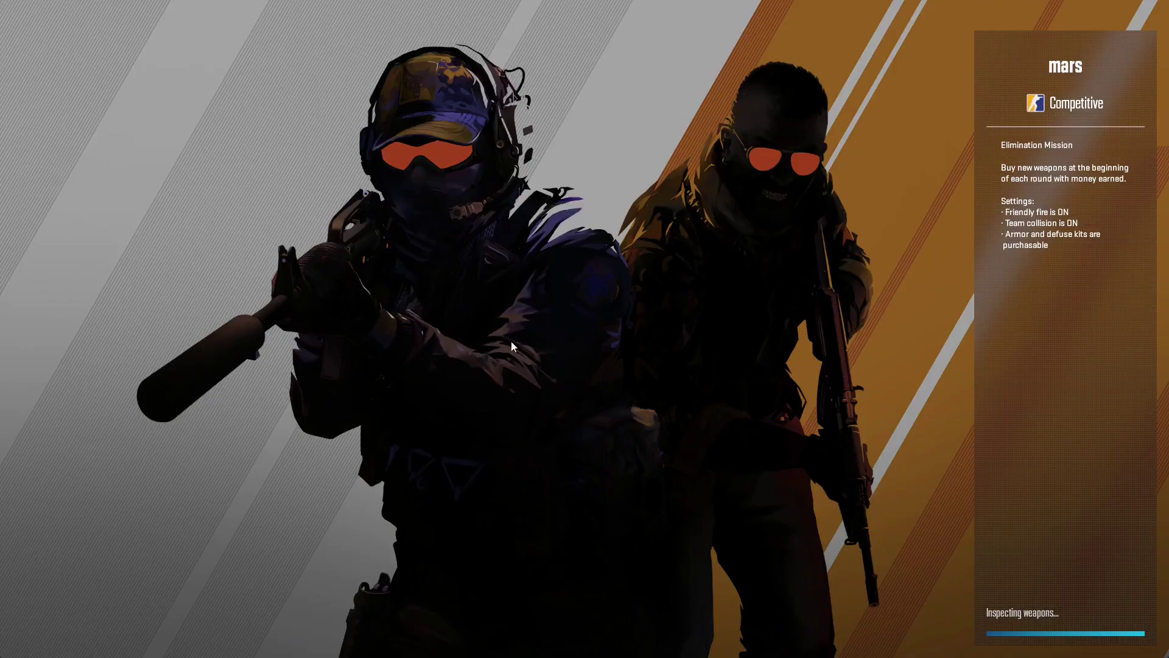
Step: Walk toward and away from the yellow radioactive barrels in the game to listen to the Geiger sounds
{"action": "key", "text": "w"}
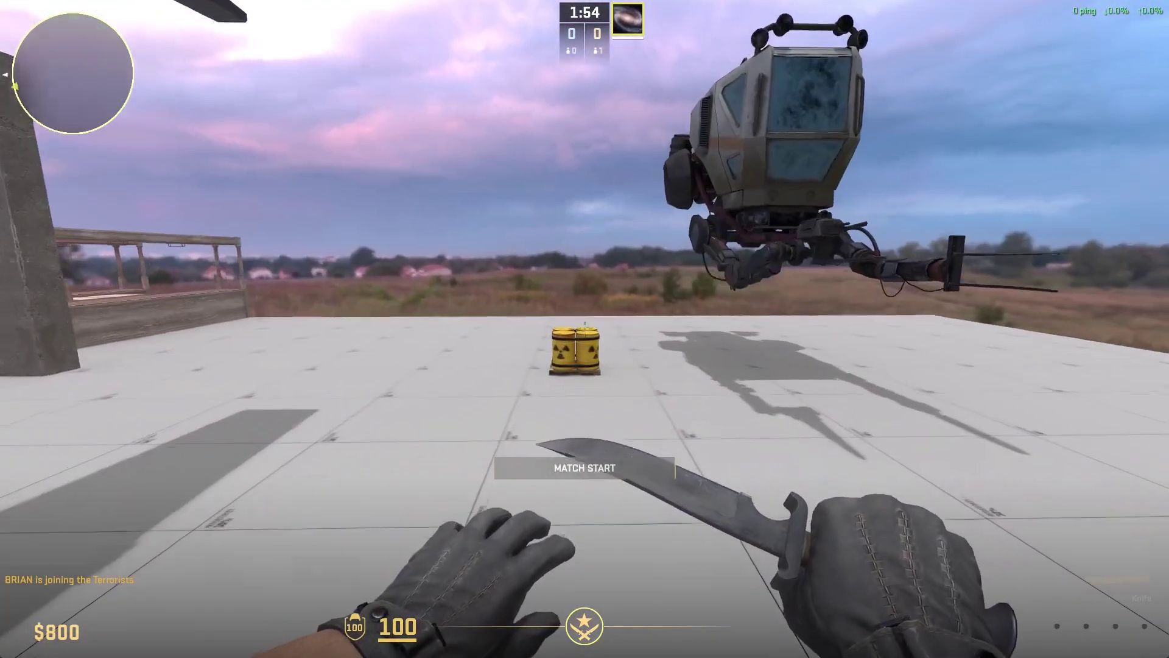
{"action": "key", "text": "s"}
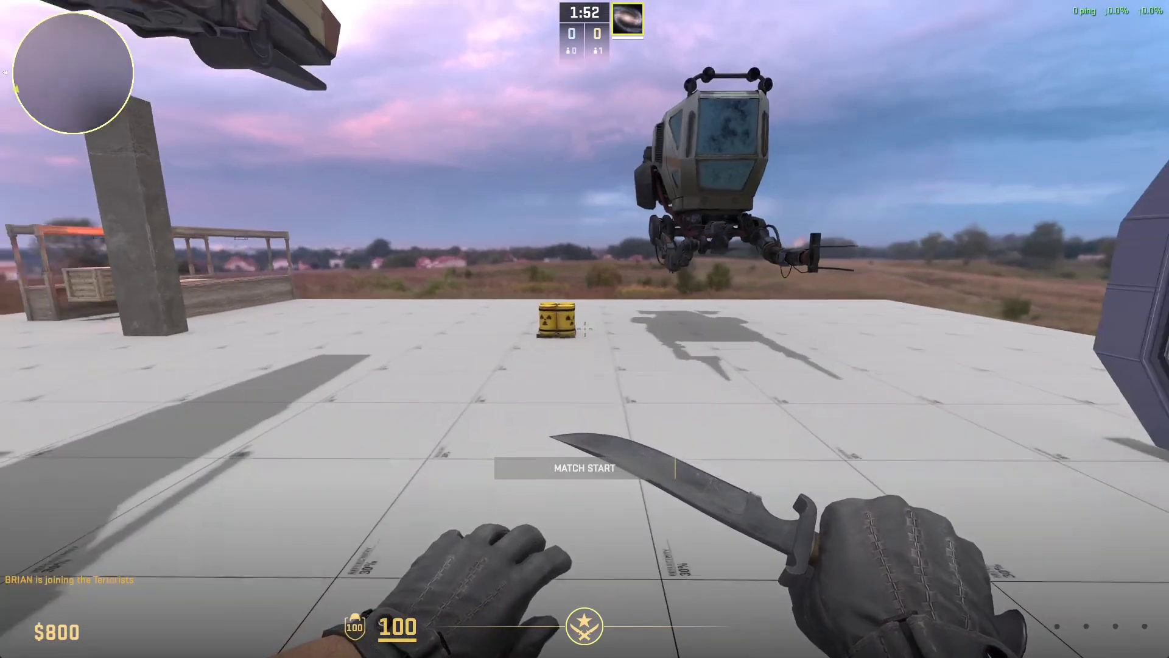
{"action": "key", "text": "w"}
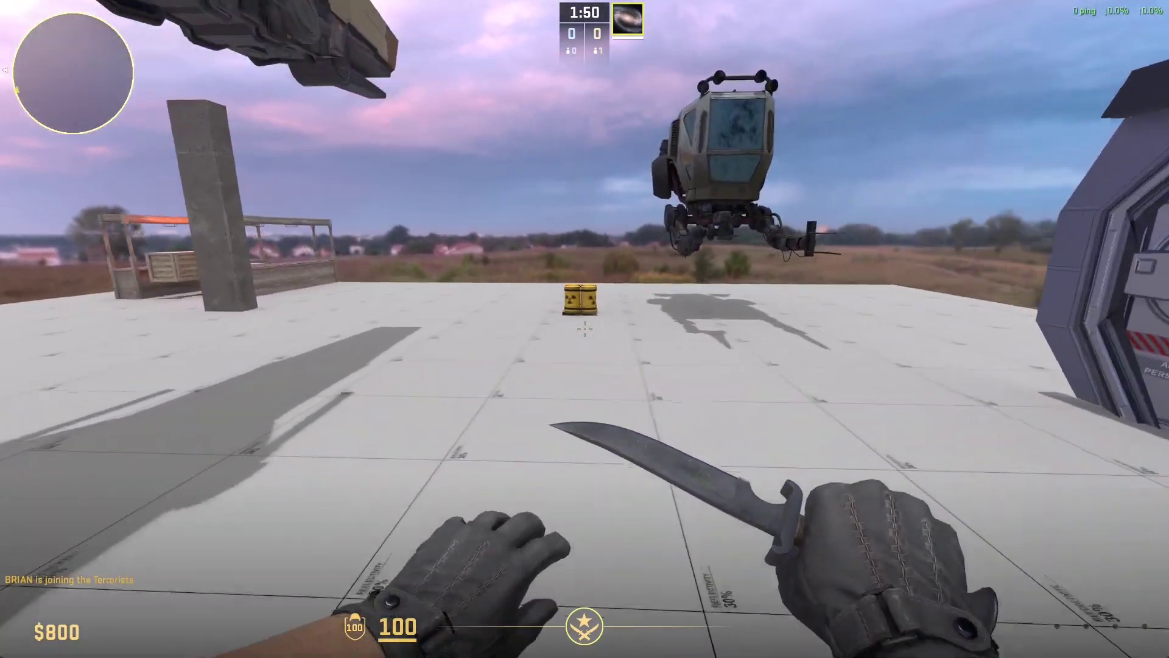
{"action": "key", "text": "s"}
Step: Switch to soundevents_addon.vsndevts in Notepad and set the end distances to 300.0 for mars.geiger2, 200.0 for mars.geiger3 and 100.0 for mars.geiger4
{"action": "key", "text": "alt+Tab"}
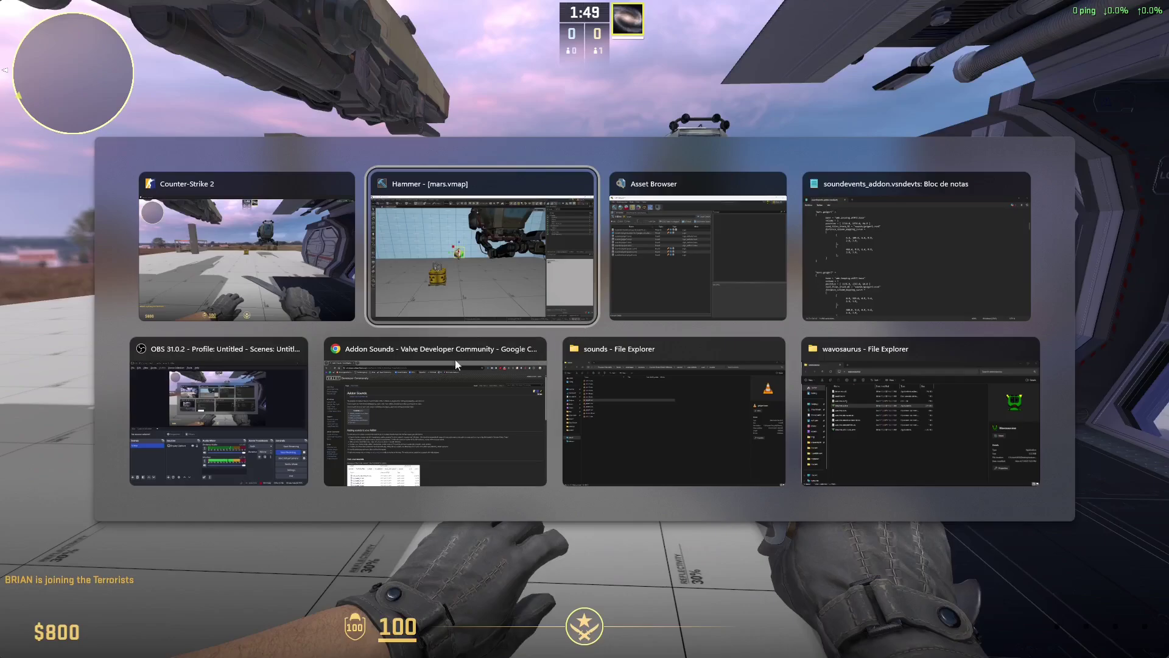
{"action": "left_click", "coordinate": [871, 250]}
{"action": "scroll", "coordinate": [430, 323], "scroll_direction": "up", "scroll_amount": 5}
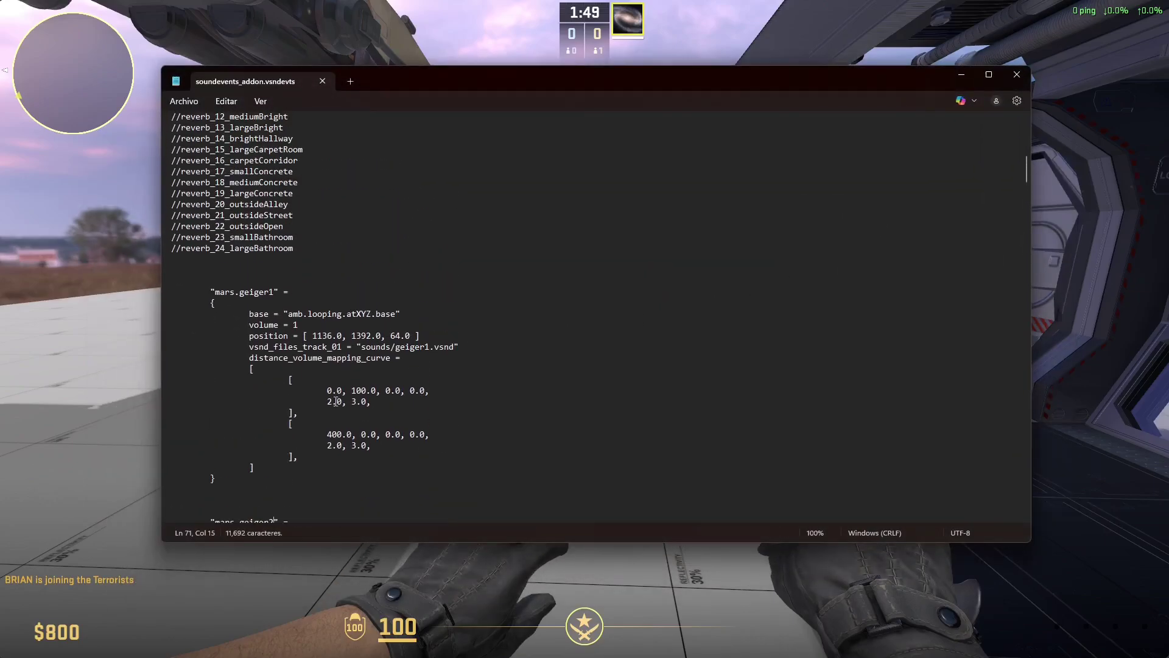
{"action": "scroll", "coordinate": [333, 430], "scroll_direction": "down", "scroll_amount": 7}
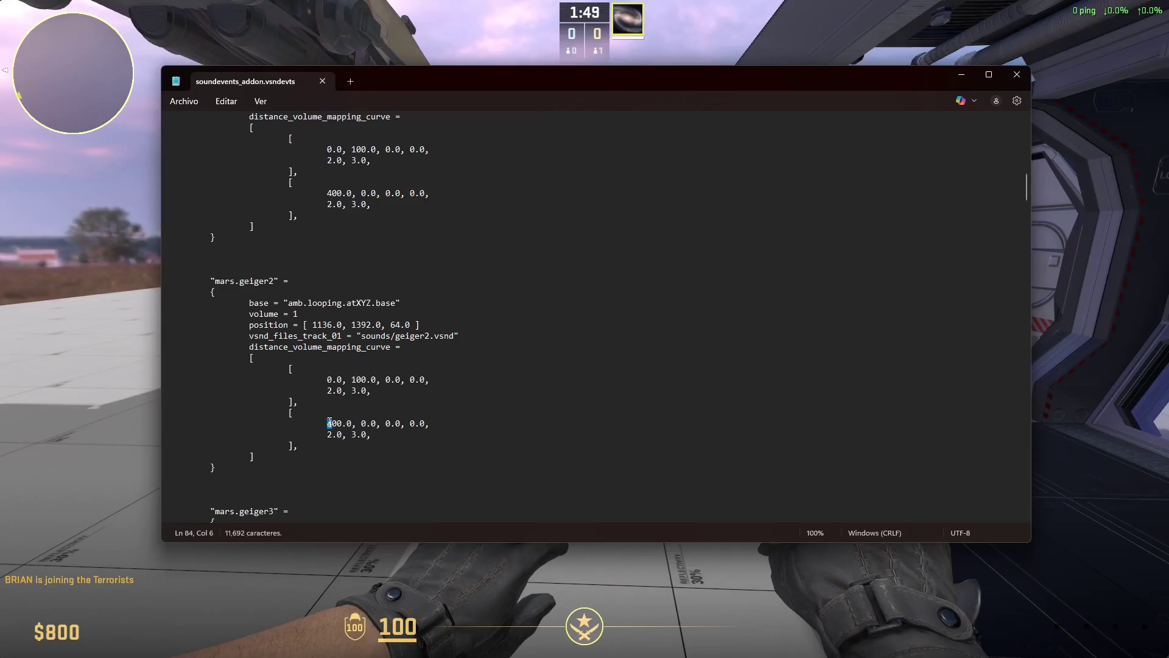
{"action": "scroll", "coordinate": [329, 430], "scroll_direction": "down", "scroll_amount": 6}
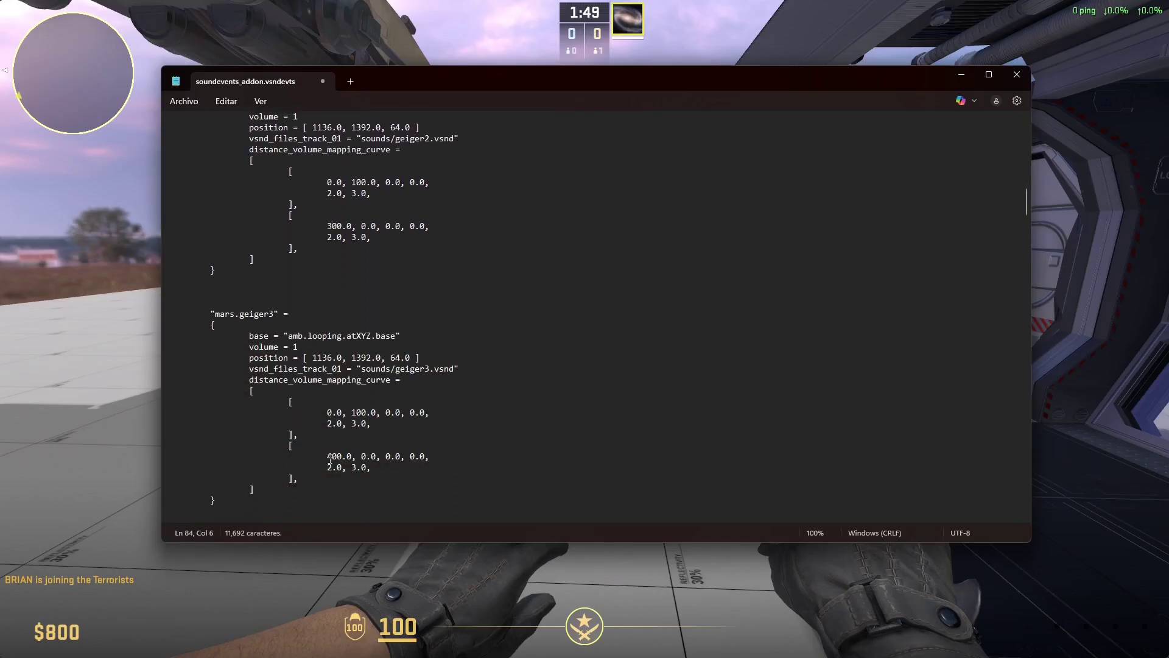
{"action": "type", "text": "2"}
{"action": "scroll", "coordinate": [330, 454], "scroll_direction": "down", "scroll_amount": 9}
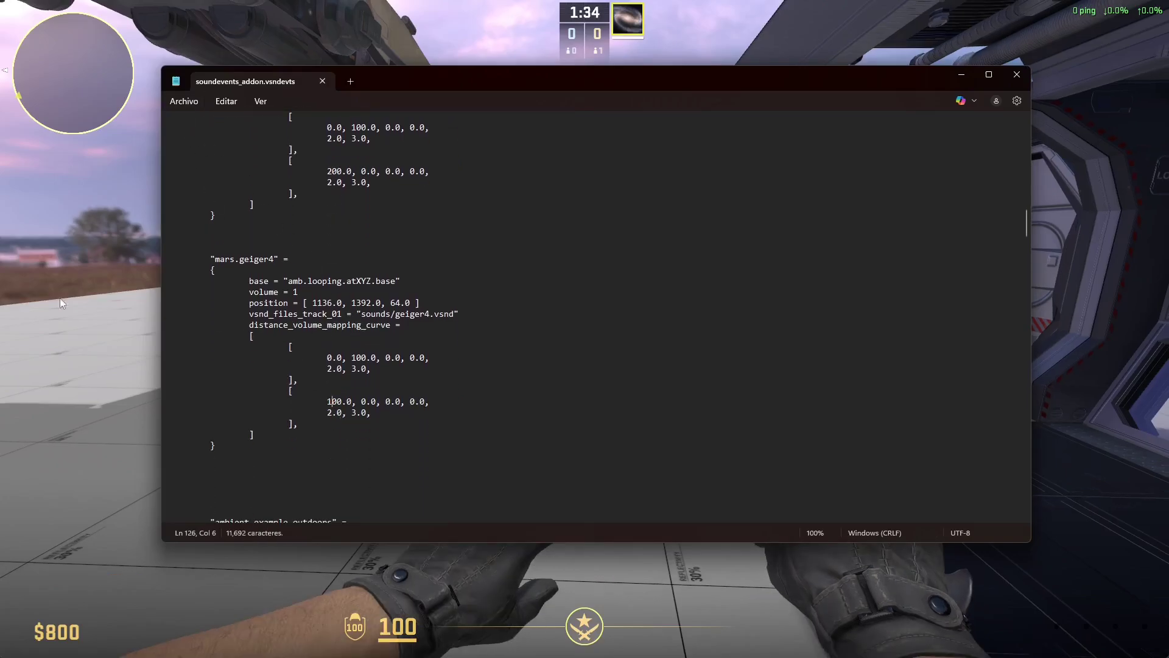
Step: Return to Counter-Strike 2 and approach and leave the barrels to compare the Geiger sounds at different distances
{"action": "key", "text": "alt+Tab"}
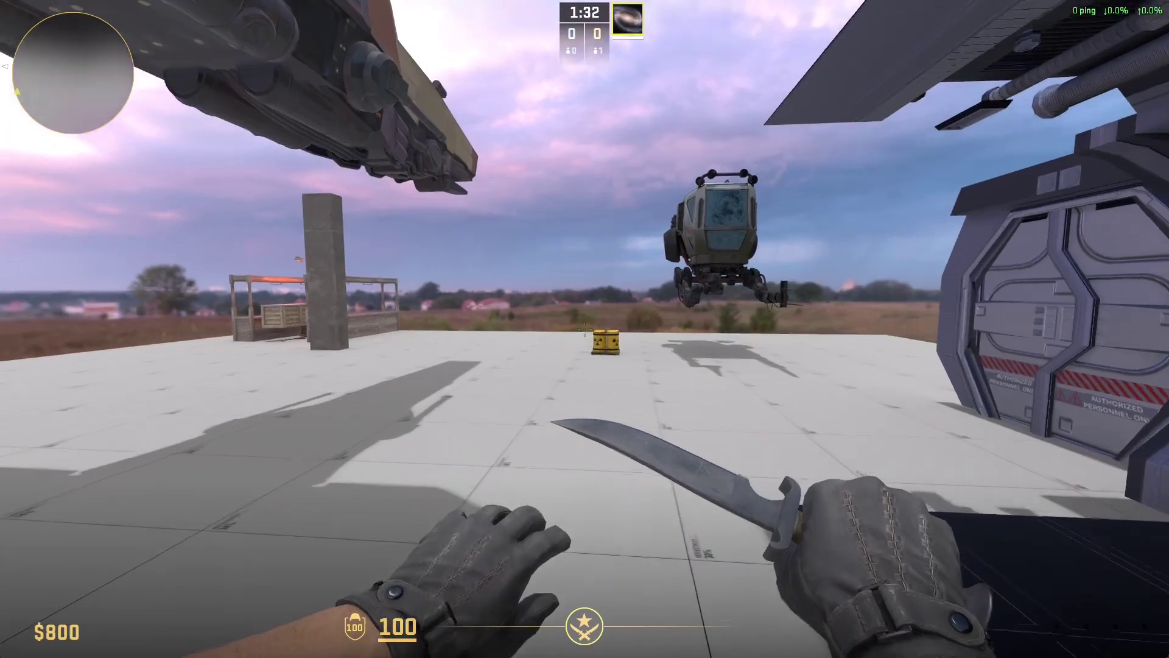
{"action": "key", "text": "w"}
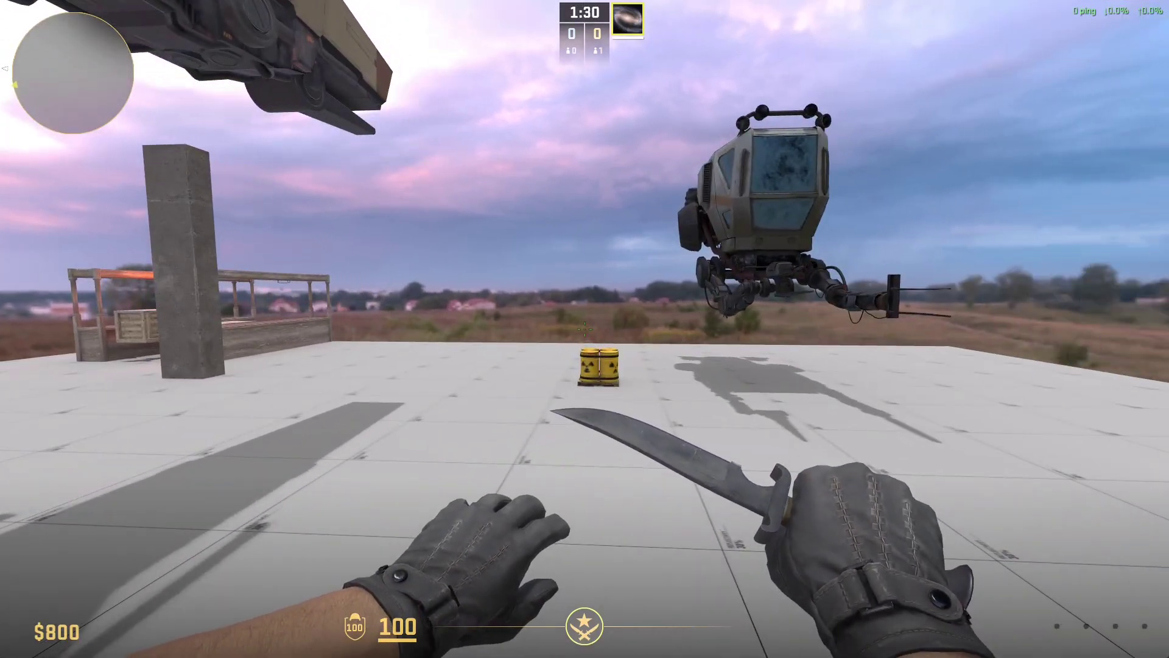
{"action": "key", "text": "w"}
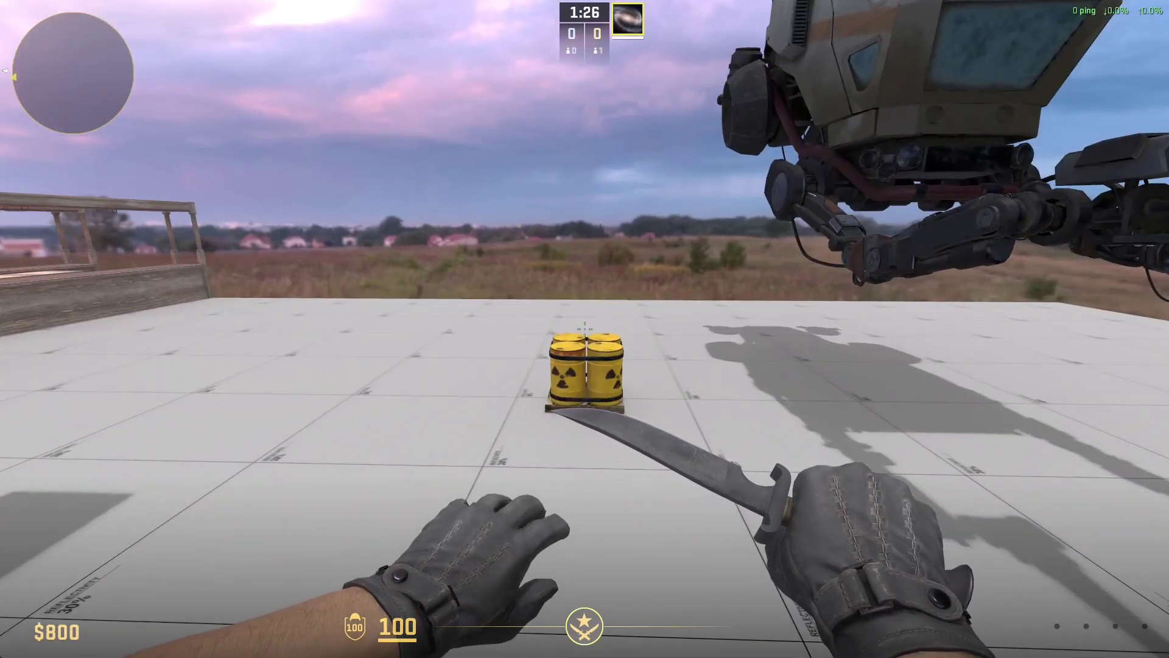
{"action": "key", "text": "w"}
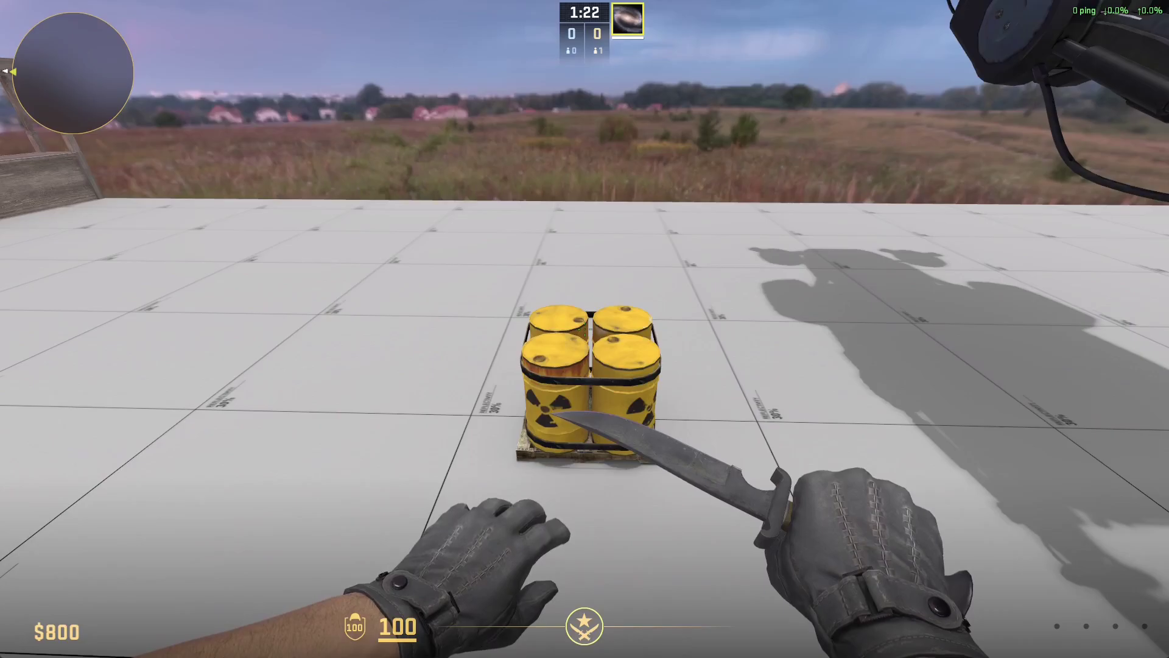
{"action": "key", "text": "w"}
{"action": "key", "text": "s"}
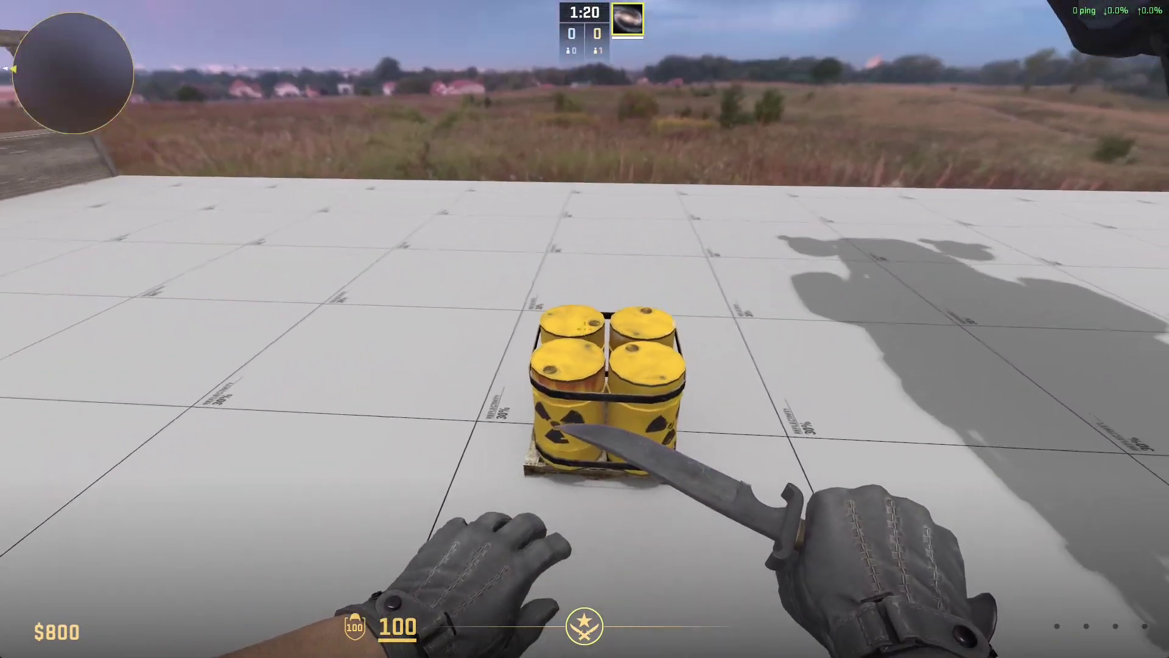
{"action": "key", "text": "s"}
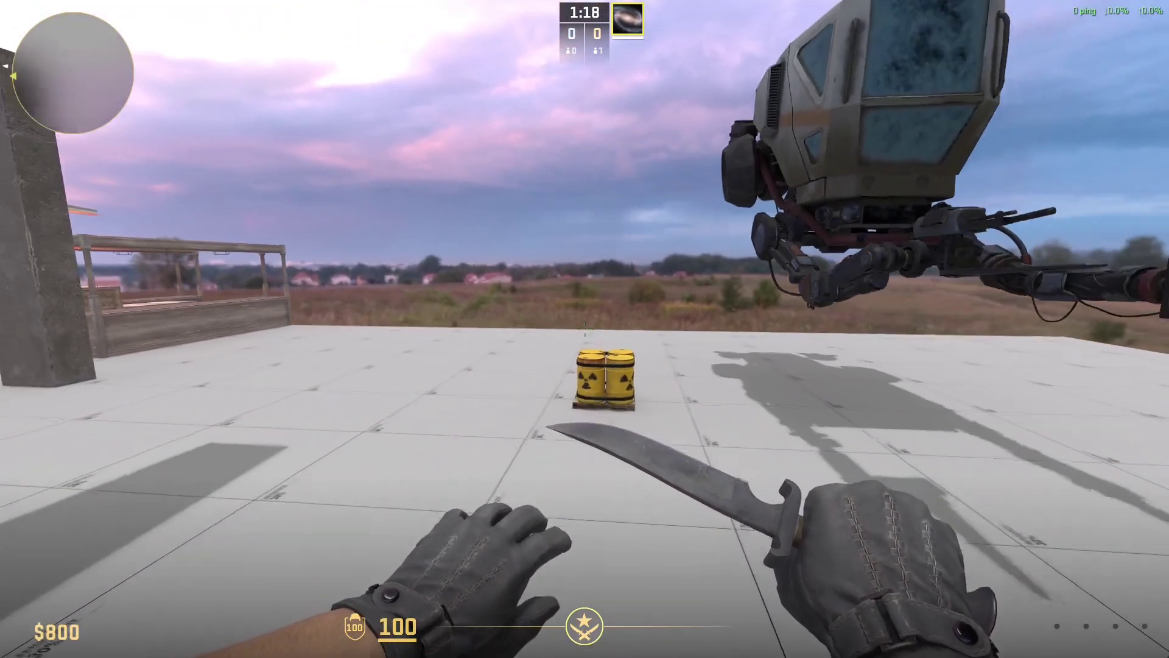
{"action": "key", "text": "s"}
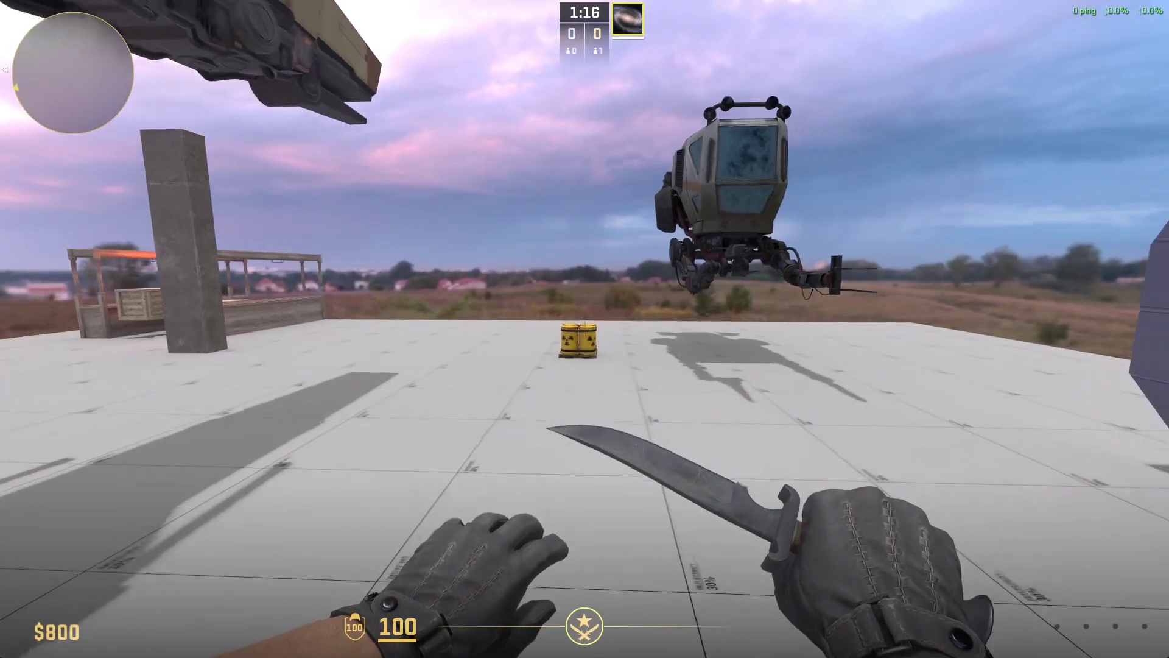
{"action": "key", "text": "w"}
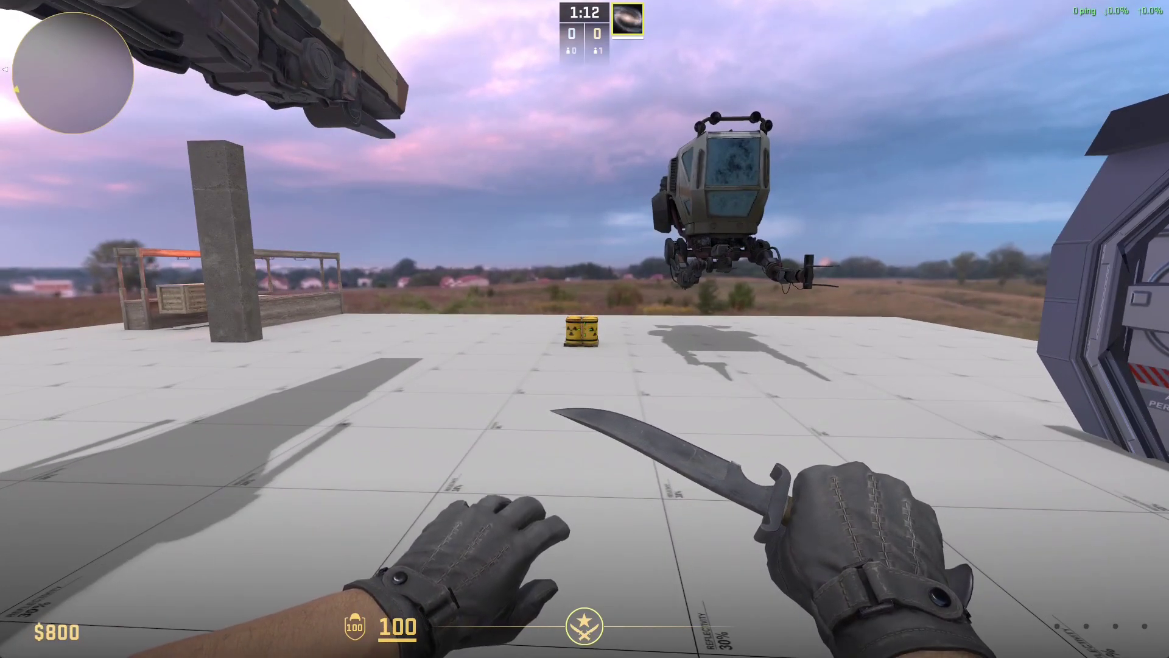
Step: Switch to Notepad and set the volume at distance 0.0 to 20.0 for mars.geiger4 and mars.geiger3
{"action": "key", "text": "alt+Tab"}
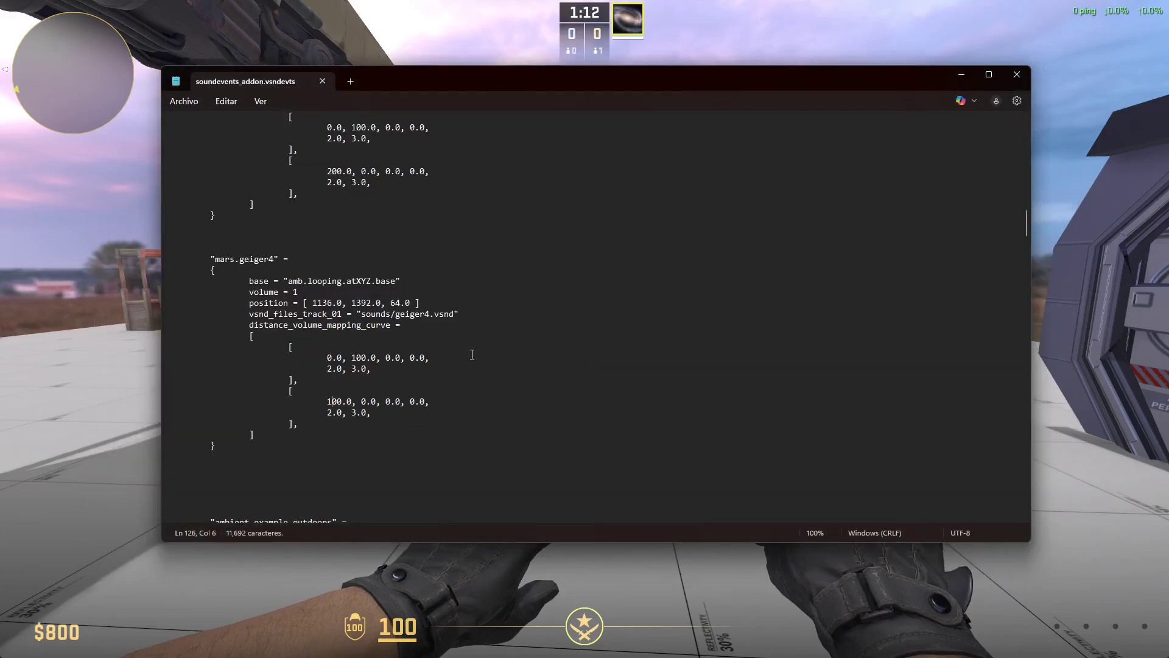
{"action": "scroll", "coordinate": [472, 354], "scroll_direction": "up", "scroll_amount": 11}
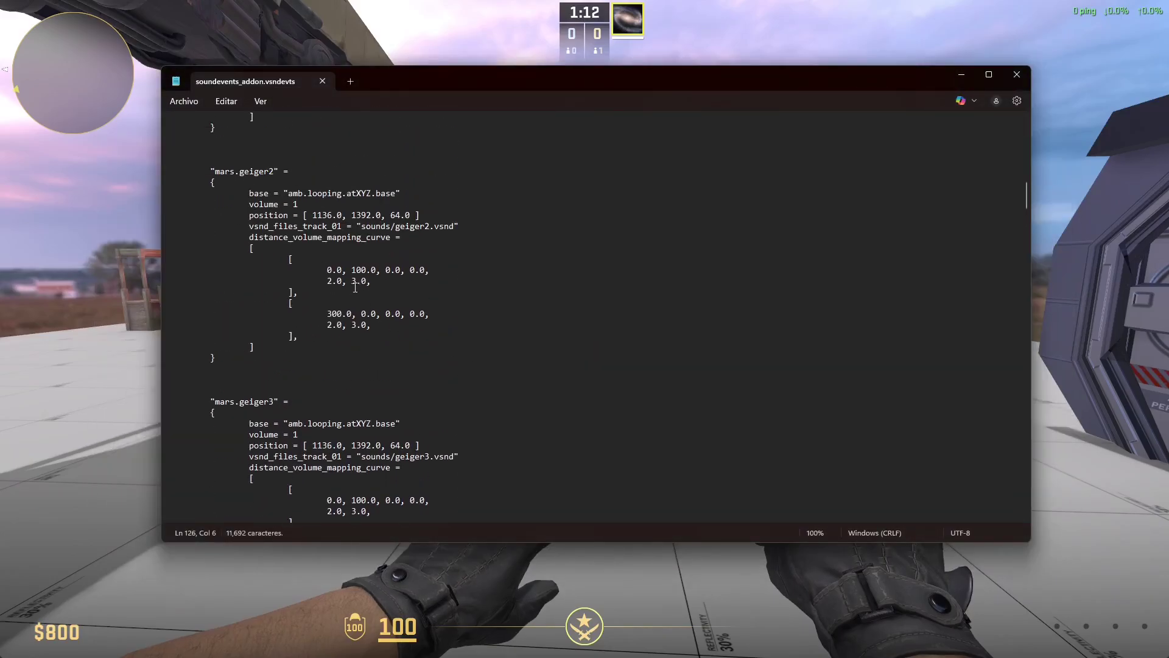
{"action": "scroll", "coordinate": [356, 288], "scroll_direction": "down", "scroll_amount": 4}
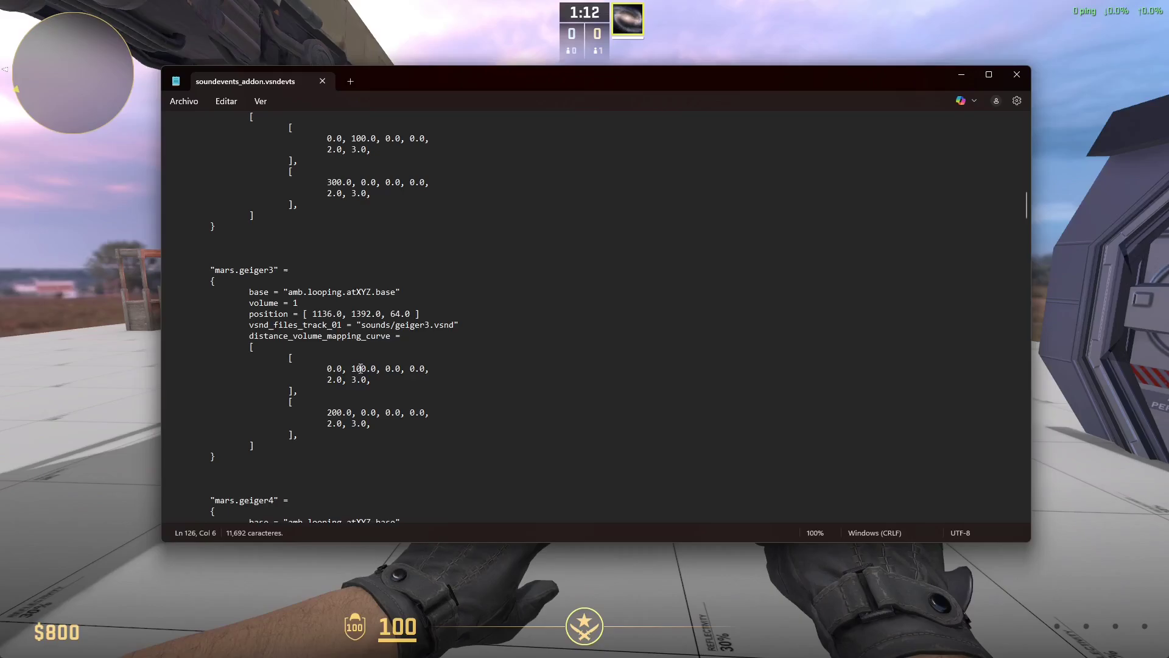
{"action": "scroll", "coordinate": [361, 378], "scroll_direction": "down", "scroll_amount": 7}
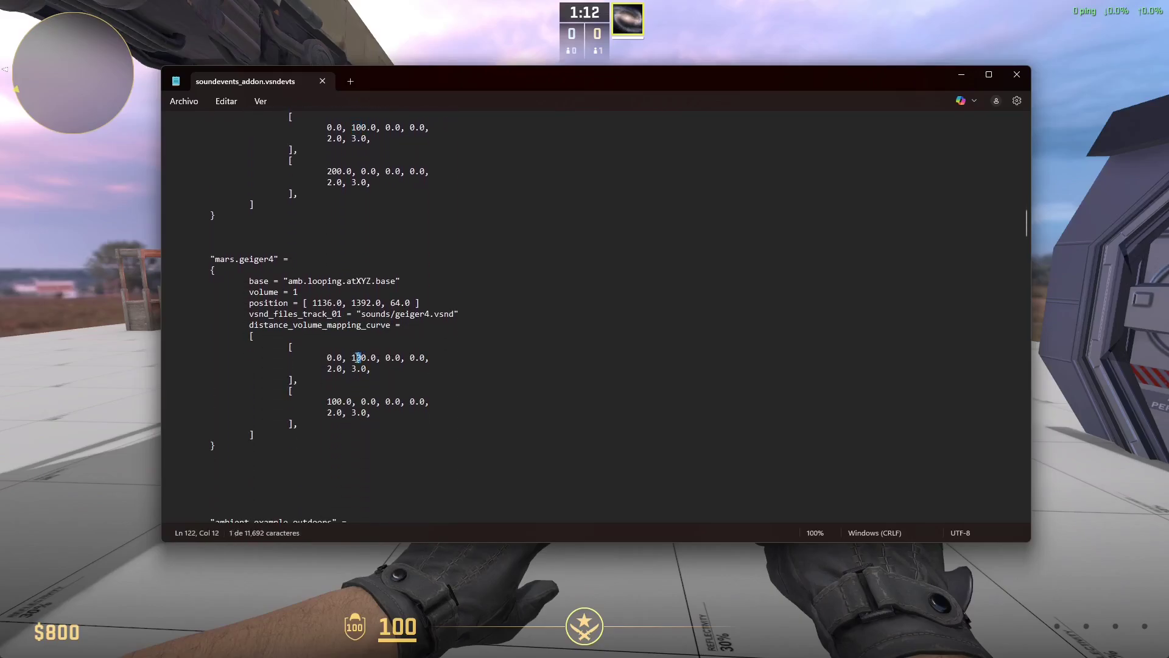
{"action": "key", "text": "BackSpace"}
{"action": "key", "text": "BackSpace"}
{"action": "type", "text": "2"}
{"action": "scroll", "coordinate": [377, 300], "scroll_direction": "up", "scroll_amount": 3}
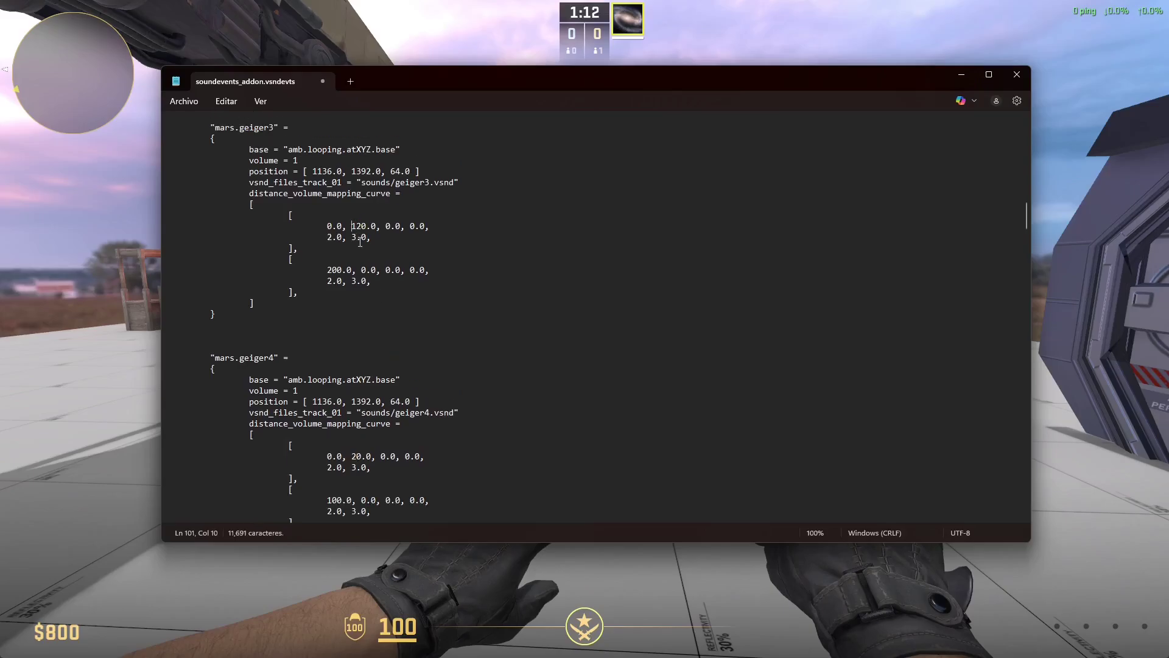
{"action": "key", "text": "Delete"}
Step: Set the distance 0.0 volume of mars.geiger2 to 20.0, change that of mars.geiger1 as well, and save the file
{"action": "scroll", "coordinate": [368, 244], "scroll_direction": "up", "scroll_amount": 7}
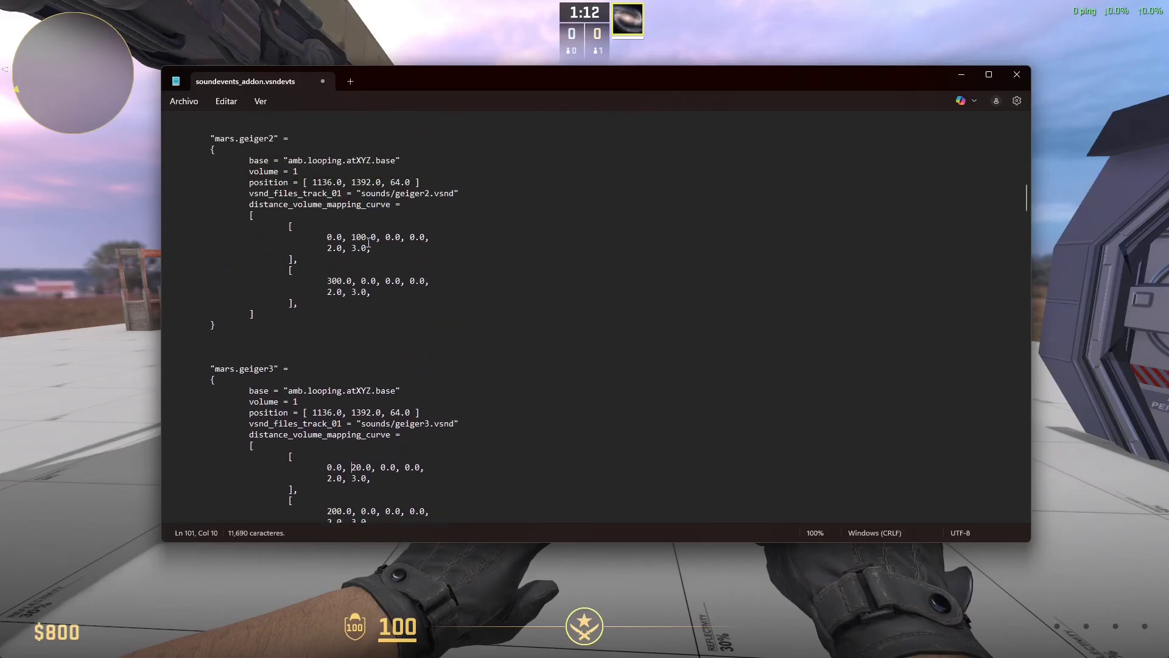
{"action": "scroll", "coordinate": [359, 244], "scroll_direction": "up", "scroll_amount": 4}
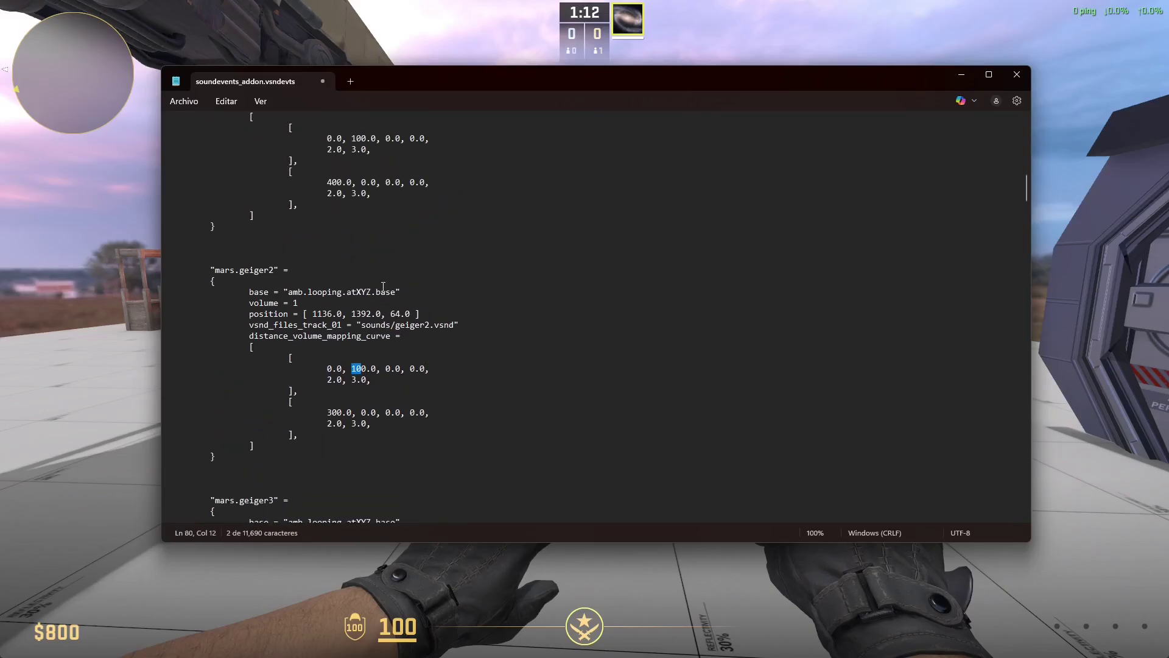
{"action": "type", "text": "2"}
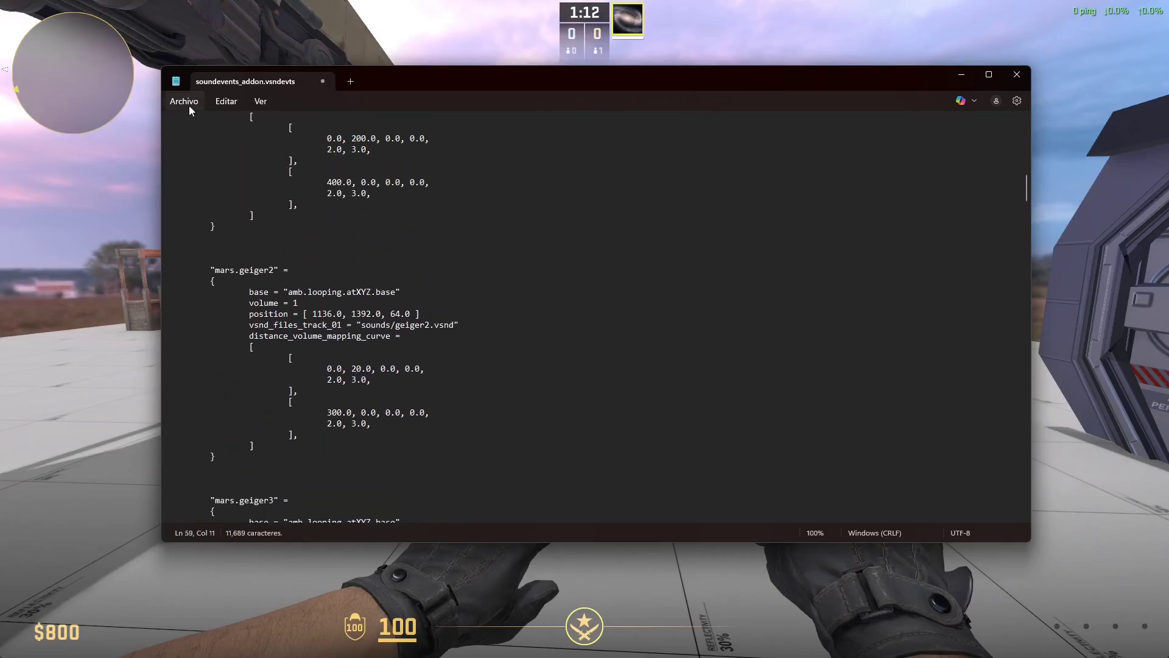
{"action": "left_click", "coordinate": [186, 102]}
{"action": "left_click", "coordinate": [207, 203]}
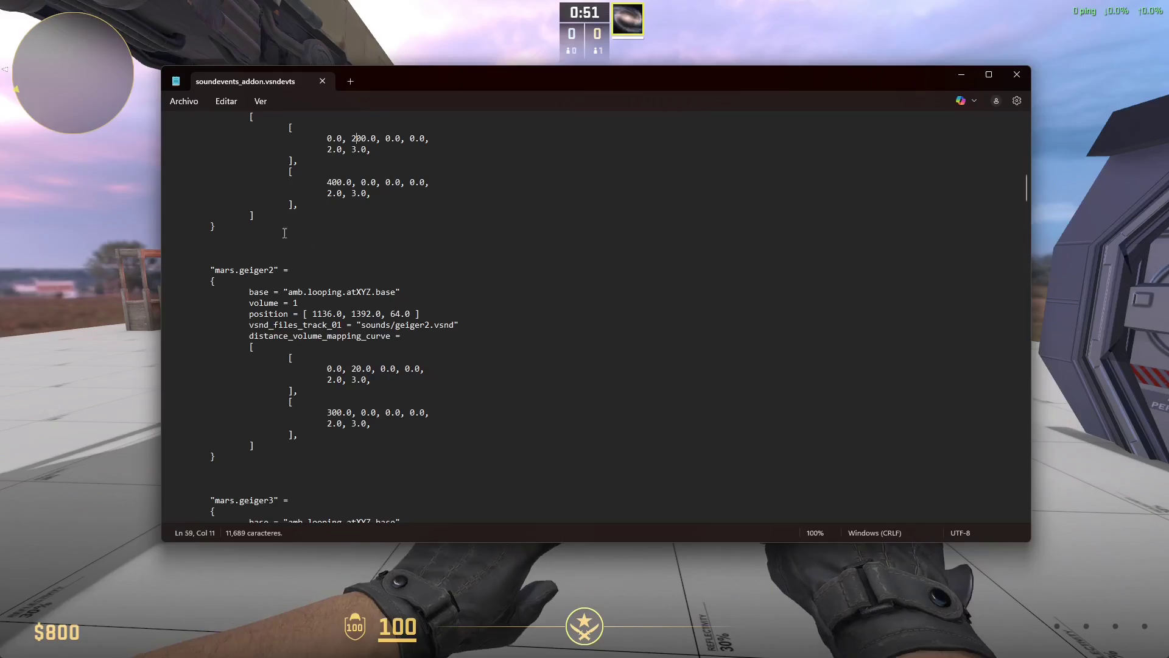
Step: Switch to Counter-Strike 2 and walk right up to the barrels and back to check the edited volume curves
{"action": "key", "text": "alt+Tab"}
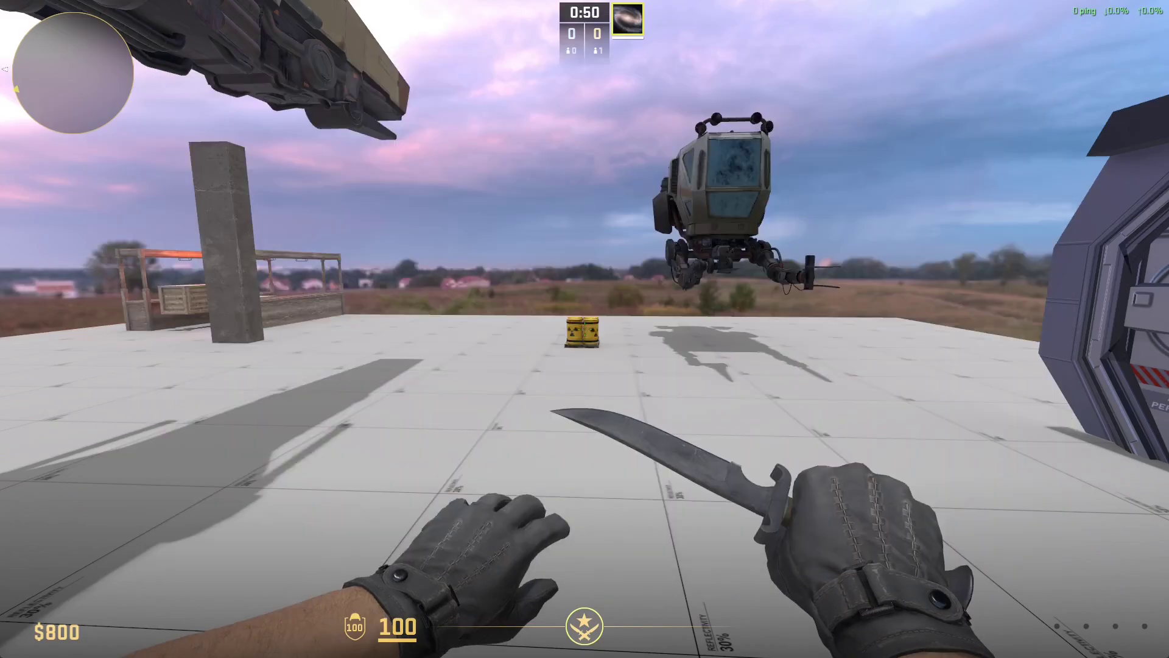
{"action": "key", "text": "w"}
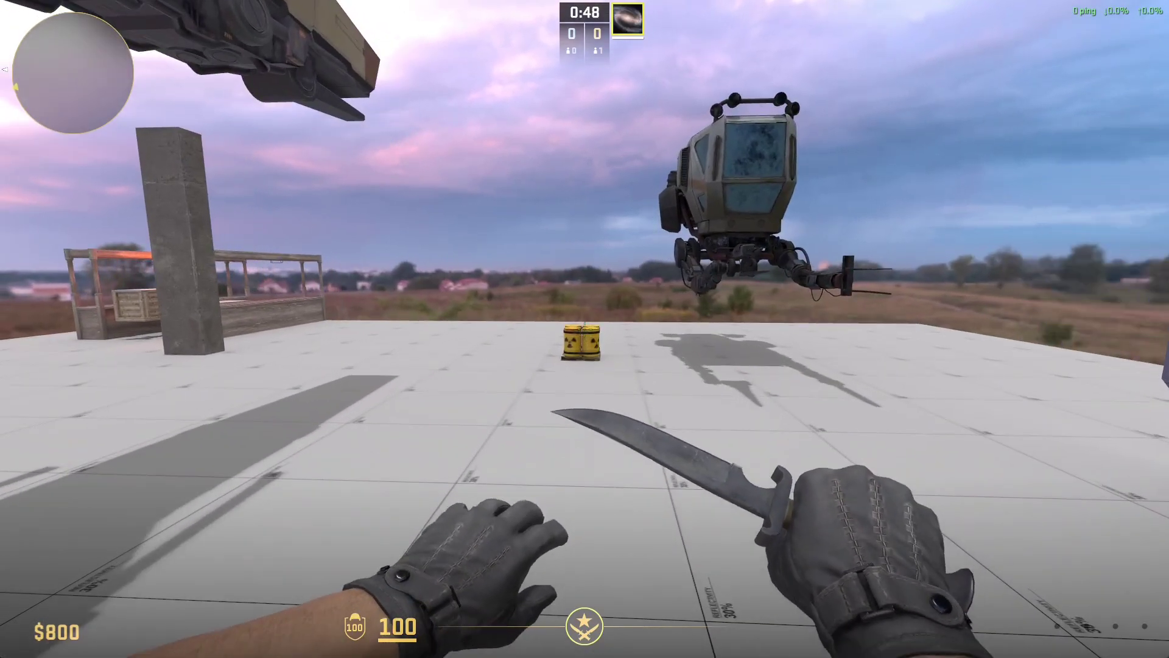
{"action": "key", "text": "w"}
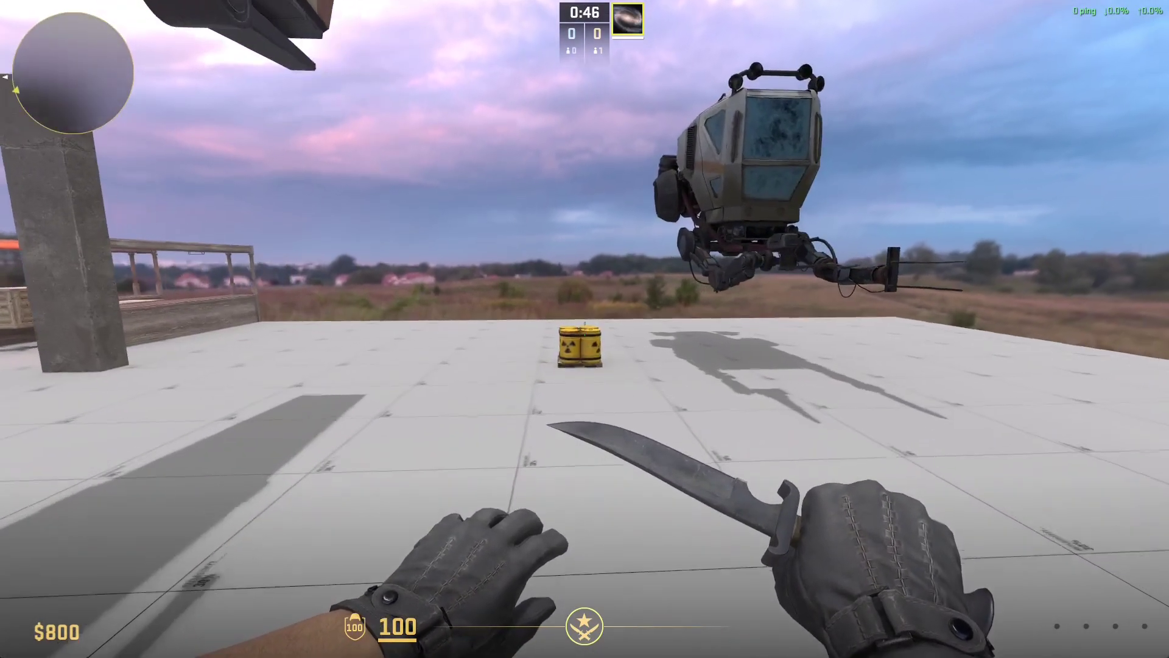
{"action": "key", "text": "w"}
{"action": "key", "text": "w"}
{"action": "key", "text": "w"}
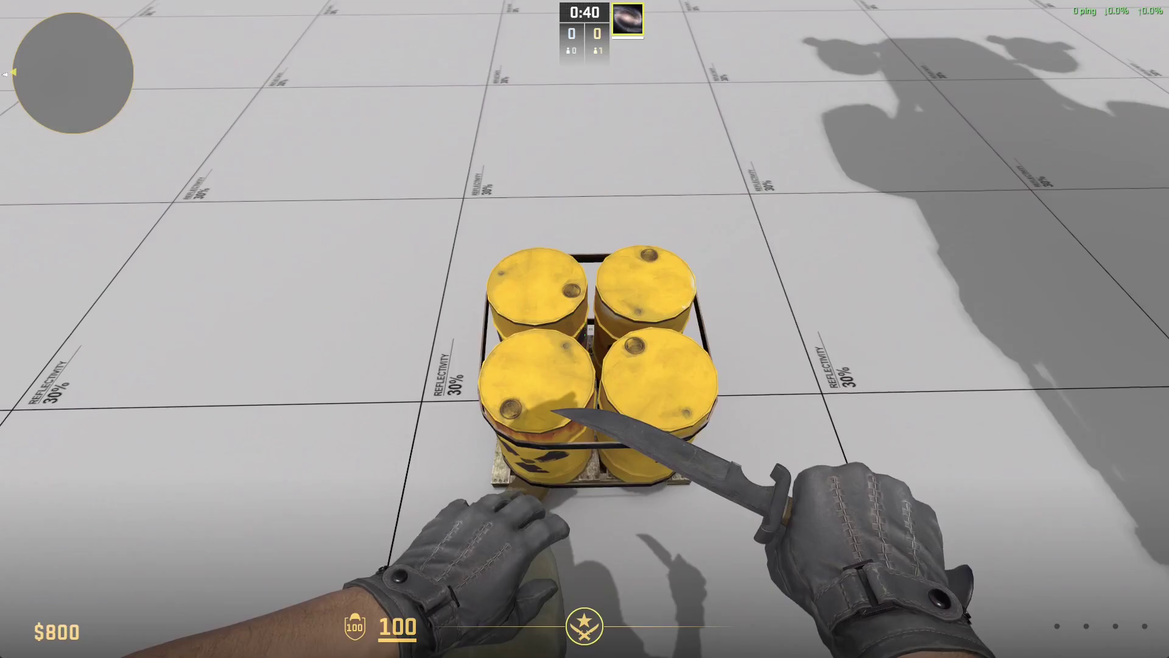
{"action": "key", "text": "s"}
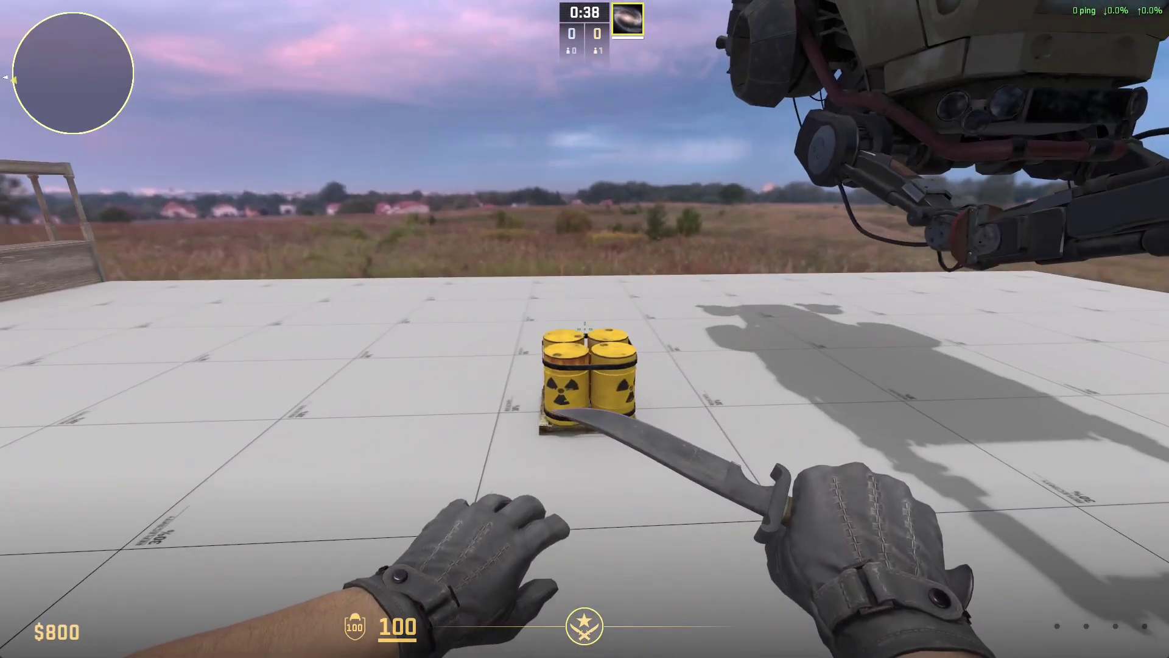
{"action": "key", "text": "w"}
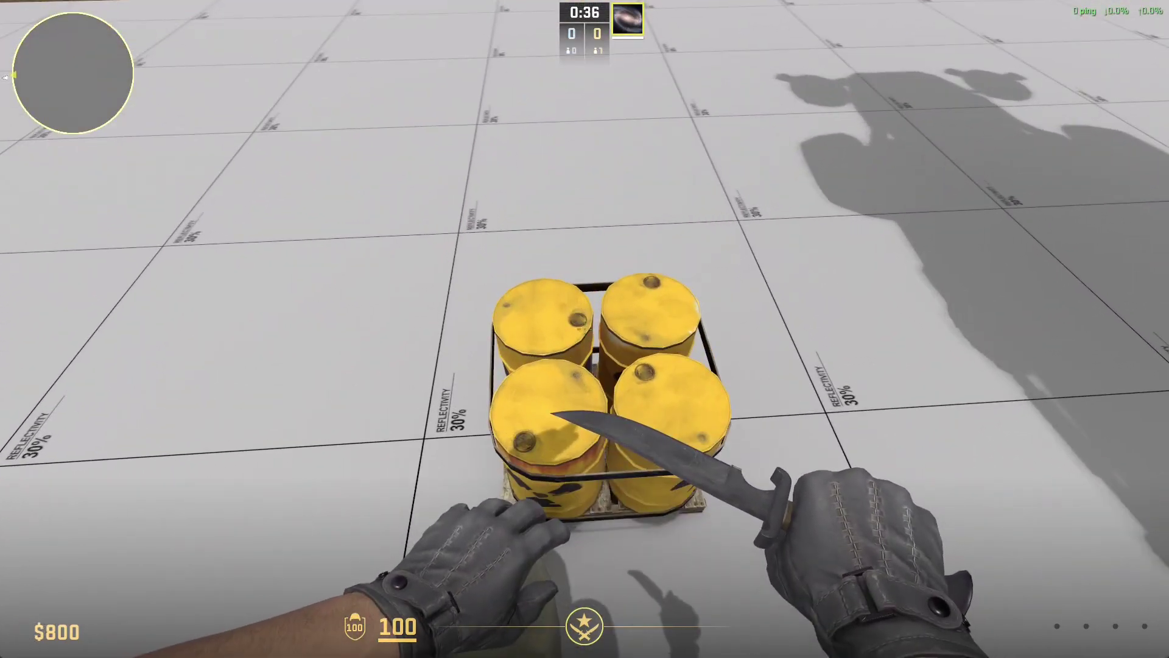
{"action": "key", "text": "s"}
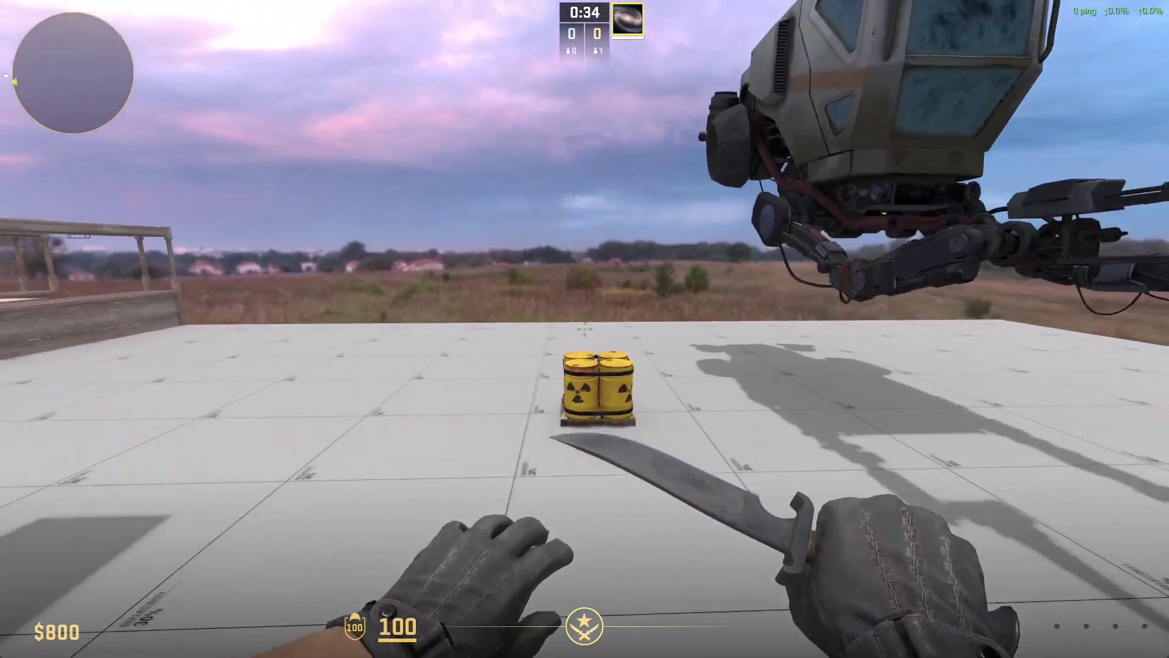
{"action": "key", "text": "s"}
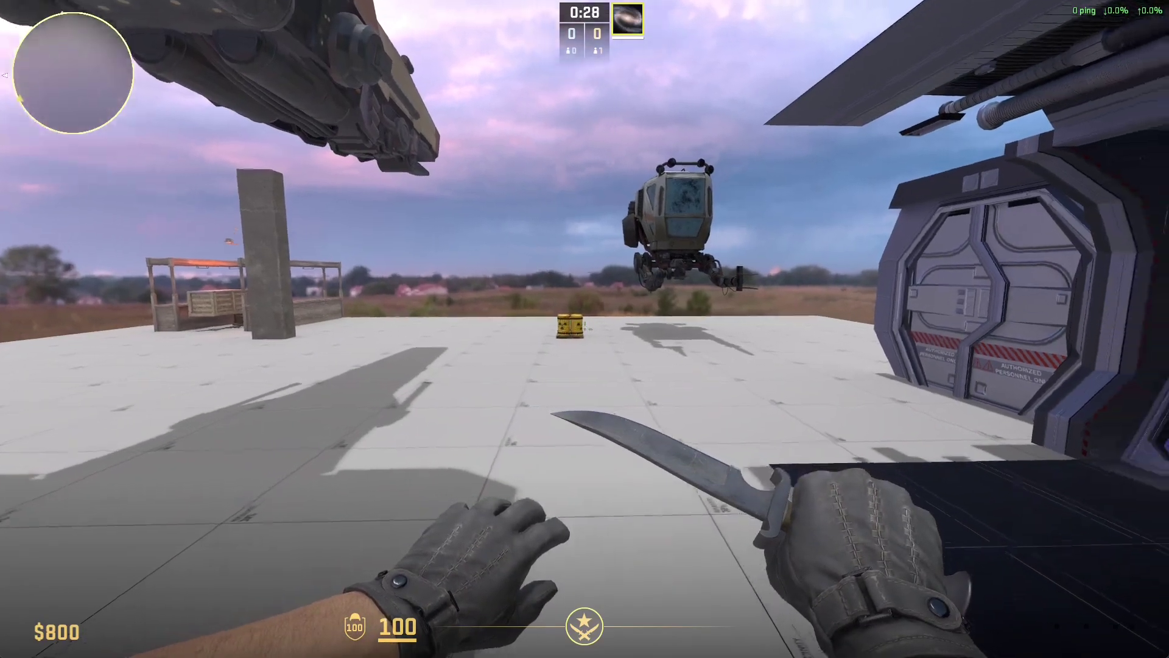
Step: Approach the barrels from other sides of the platform to check the distance-based Geiger sounds
{"action": "key", "text": "w"}
{"action": "key", "text": "w"}
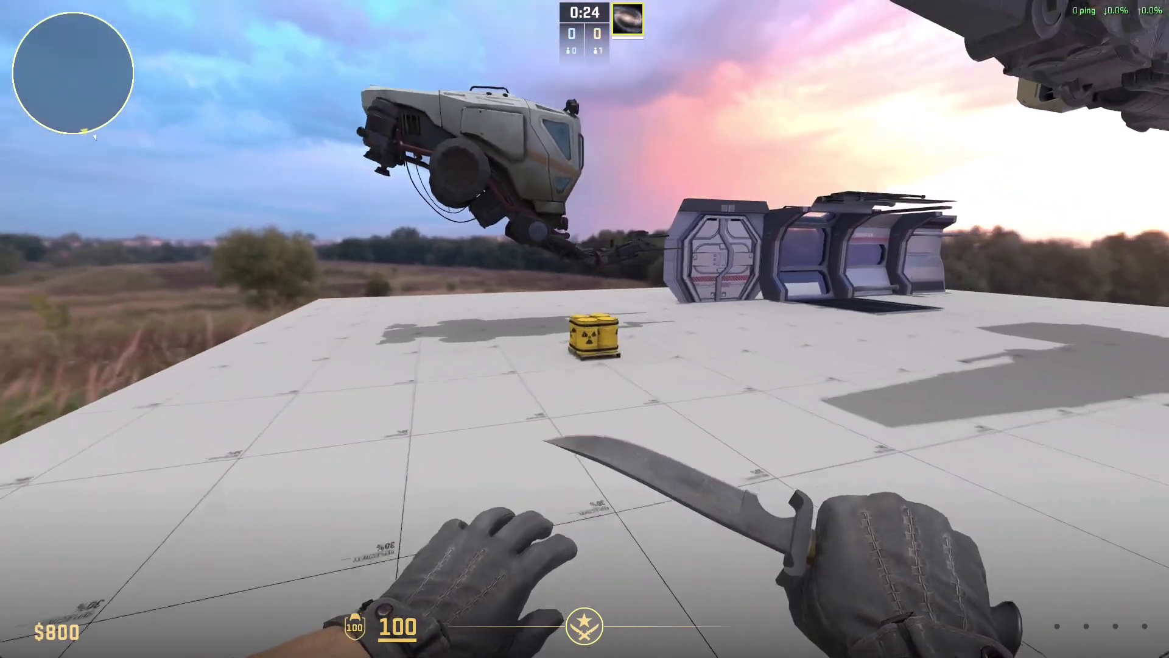
{"action": "key", "text": "w"}
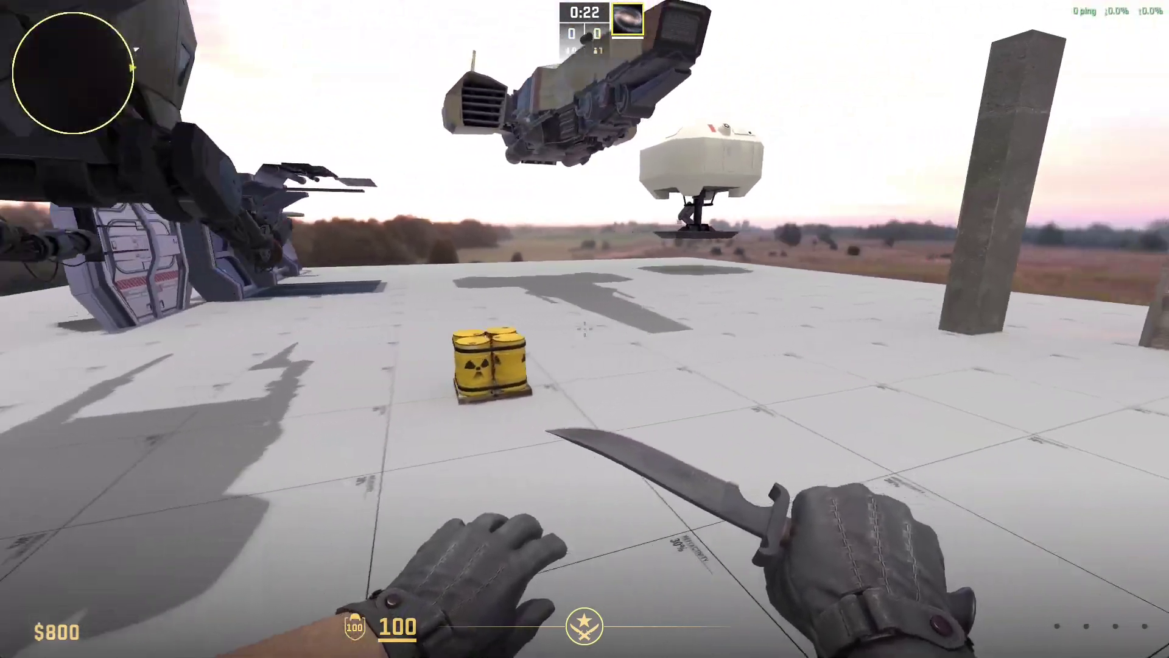
{"action": "key", "text": "w"}
{"action": "key", "text": "s"}
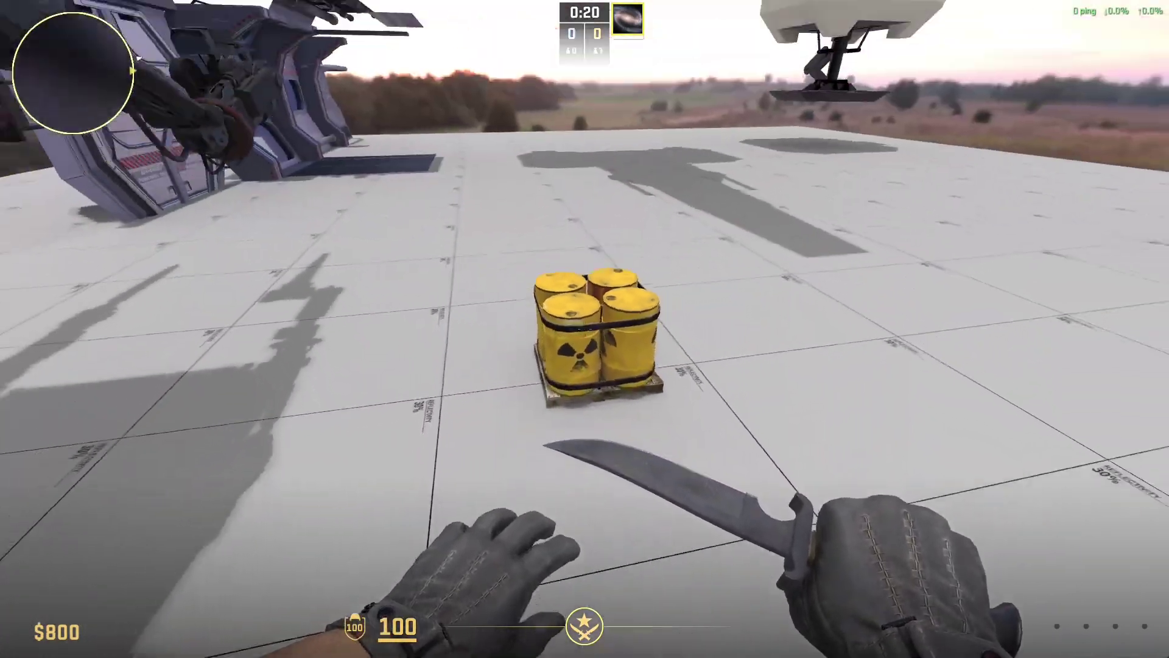
Step: Circle around the barrels and retreat across the platform to the corridor module to check how the Geiger sound fades with distance
{"action": "key", "text": "d"}
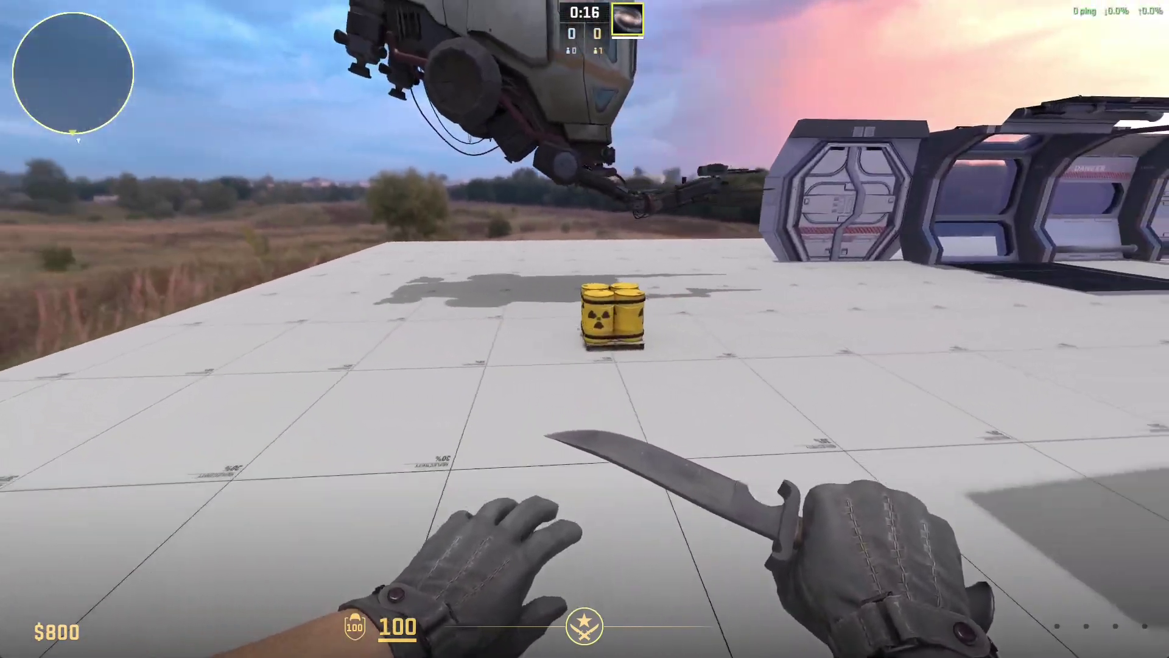
{"action": "key", "text": "s"}
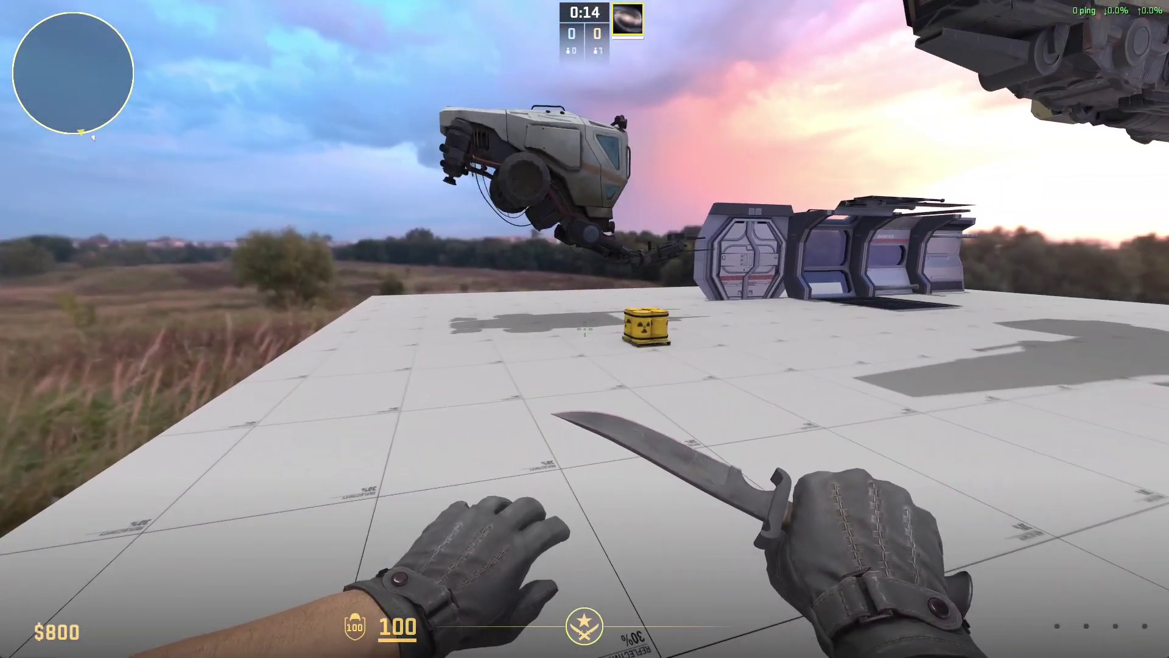
{"action": "key", "text": "w"}
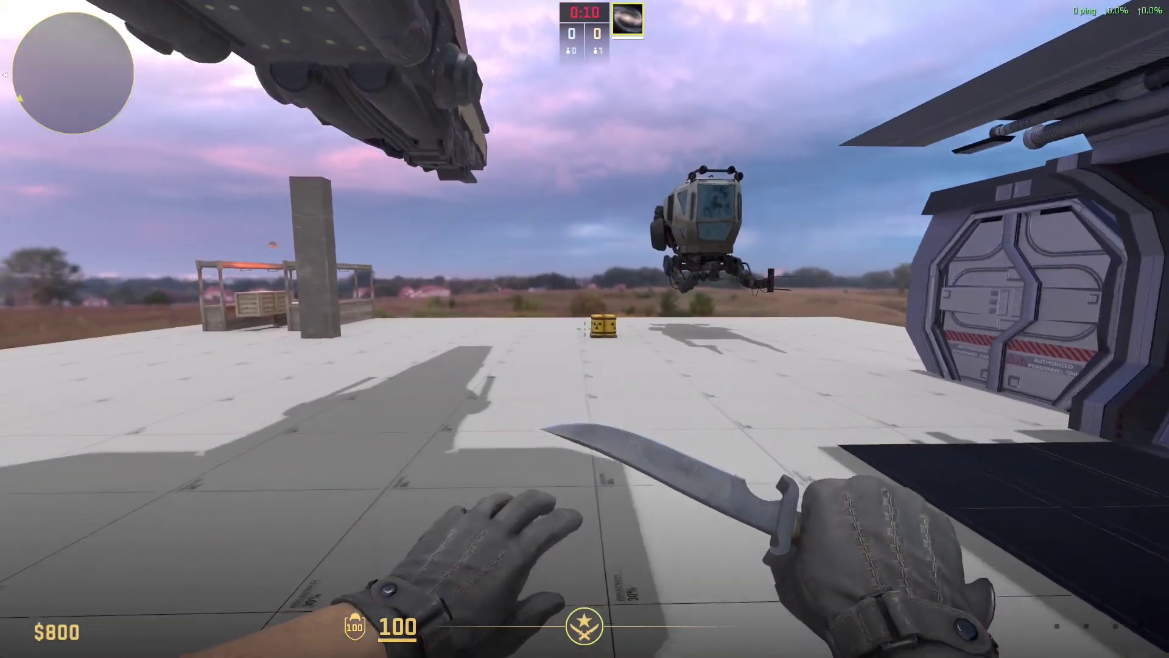
Step: Swap briefly to the Desert Eagle and back to the knife, and walk from the corridor module right up to the barrels
{"action": "key", "text": "2"}
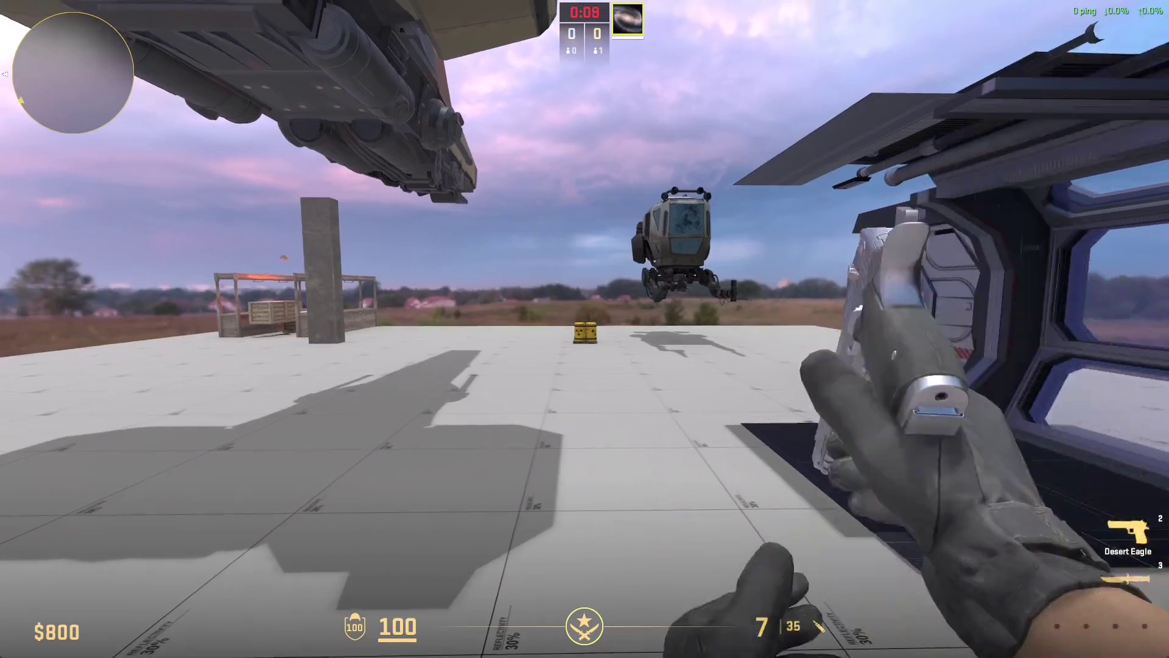
{"action": "key", "text": "w"}
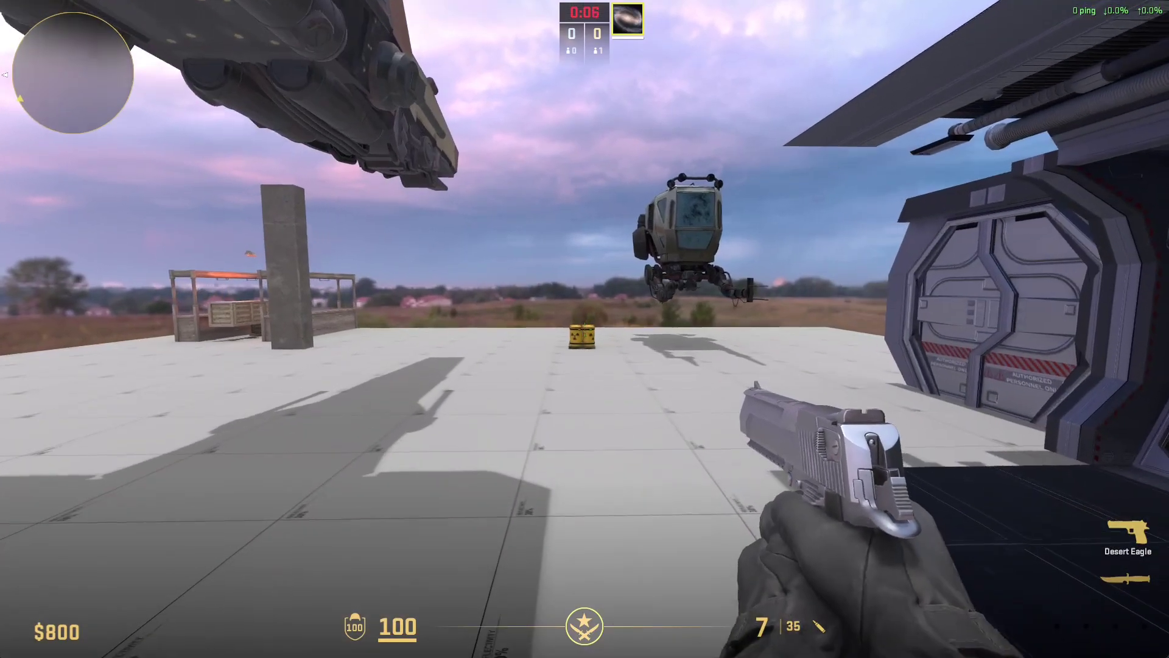
{"action": "key", "text": "3"}
{"action": "key", "text": "w"}
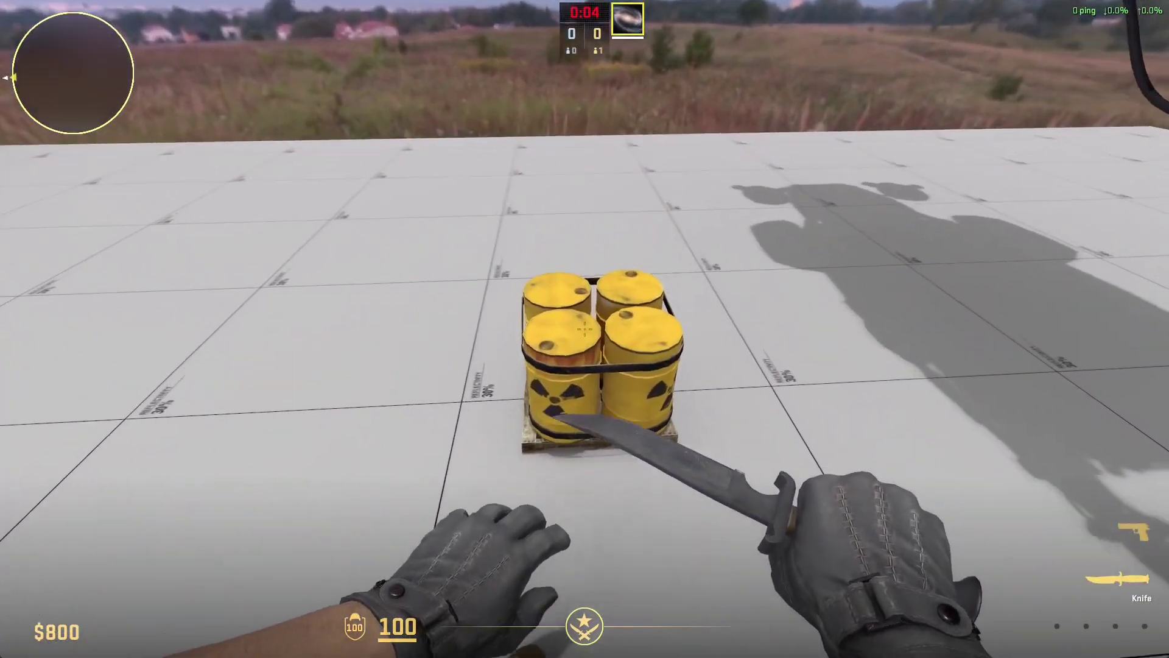
Step: Back away from the barrels toward the corridor module and advance again to check the transitions between the Geiger sounds
{"action": "key", "text": "s"}
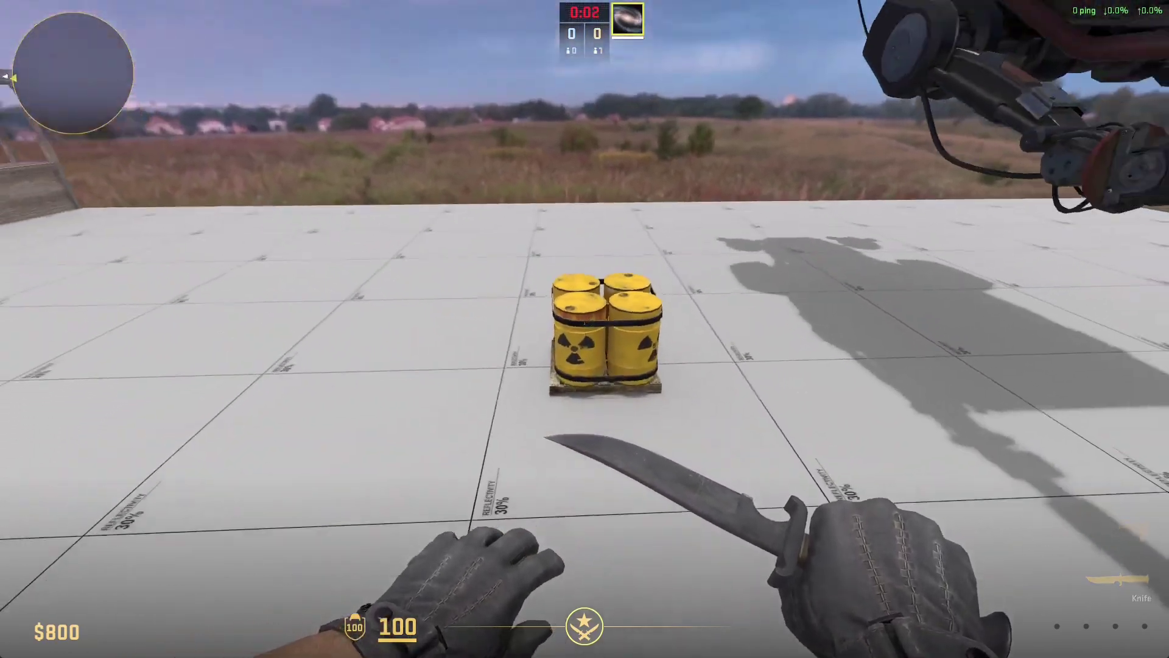
{"action": "key", "text": "s"}
{"action": "key", "text": "w"}
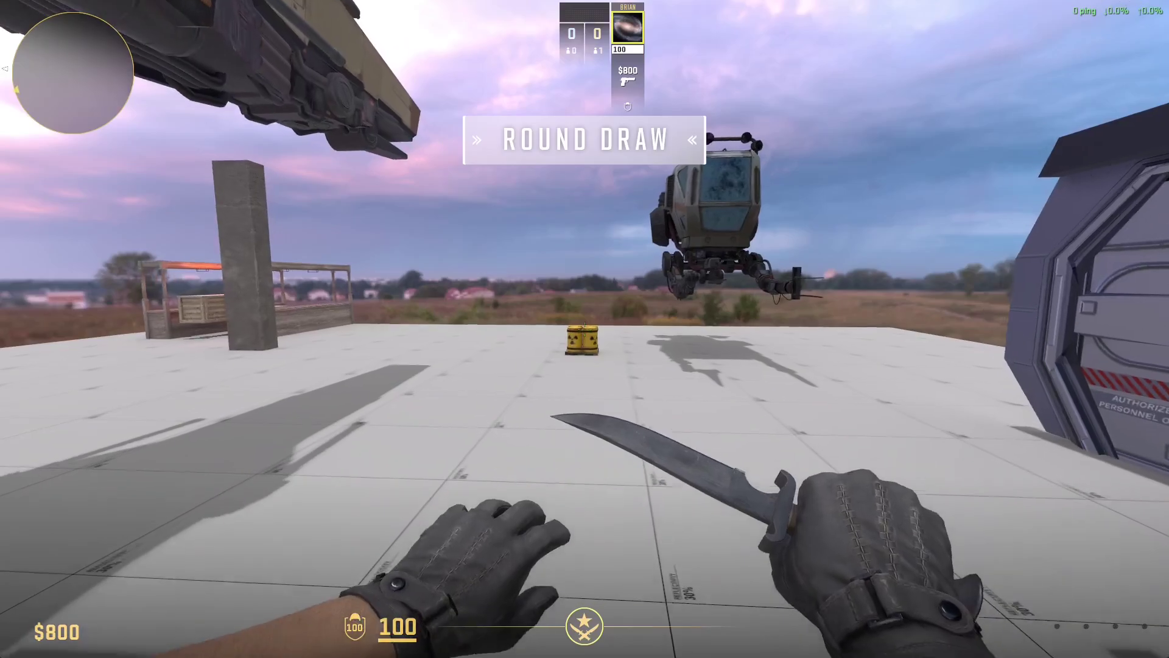
{"action": "key", "text": "w"}
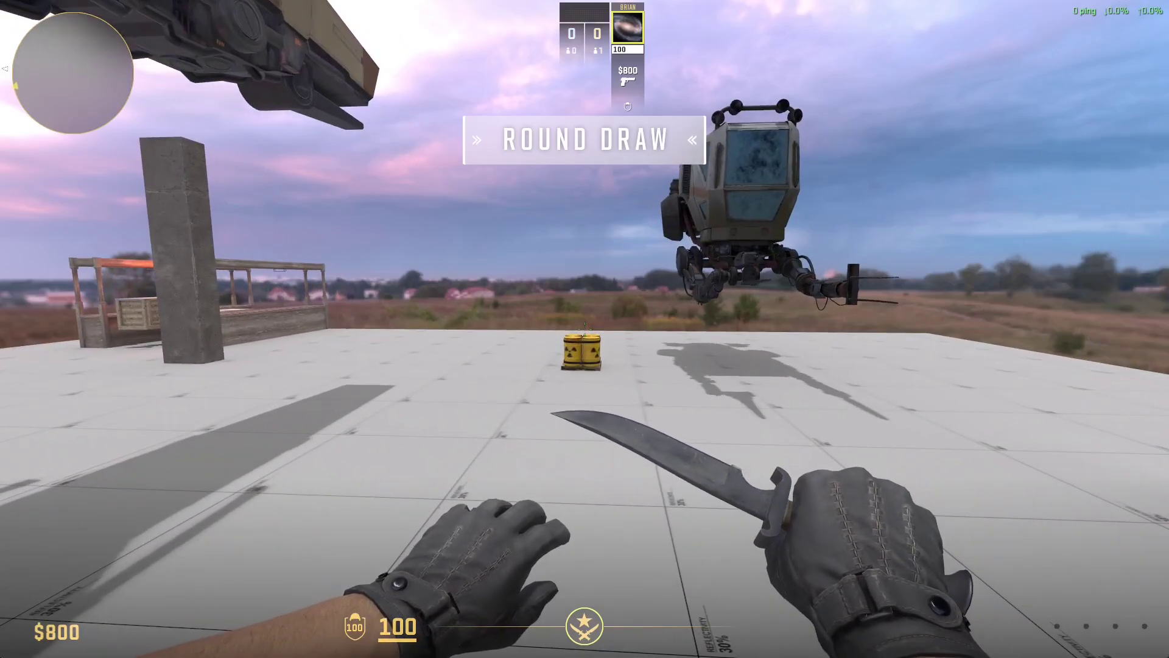
{"action": "key", "text": "w"}
{"action": "key", "text": "w"}
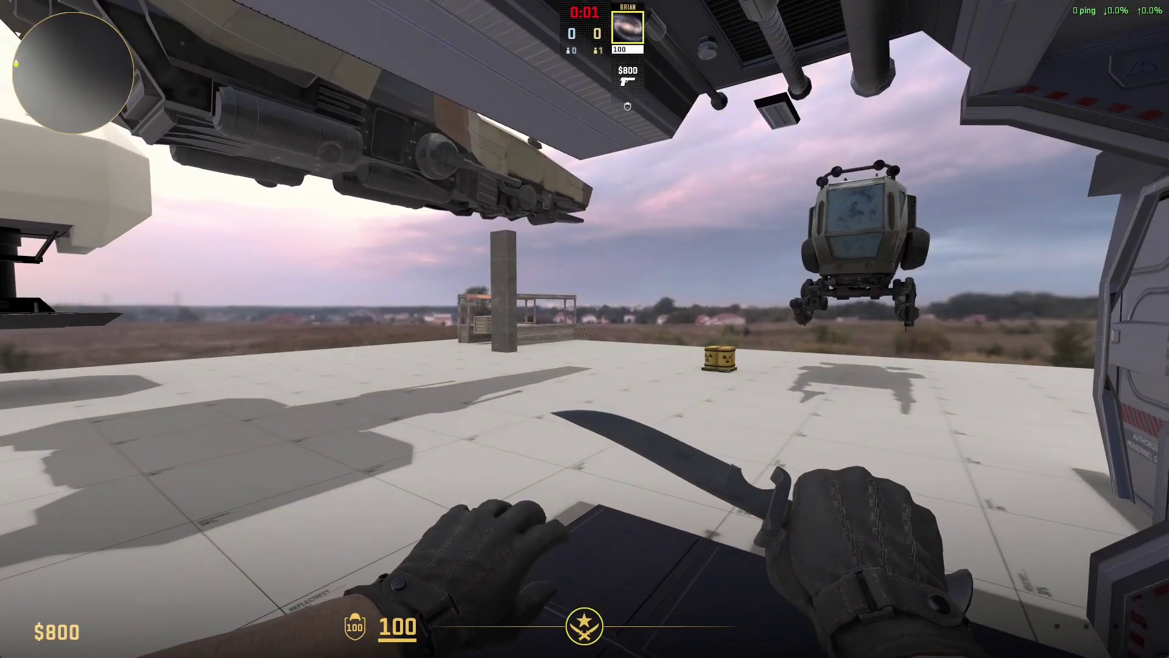
Step: Walk from the spawn point to the barrels and retreat to recheck the Geiger sounds in the new round
{"action": "key", "text": "w"}
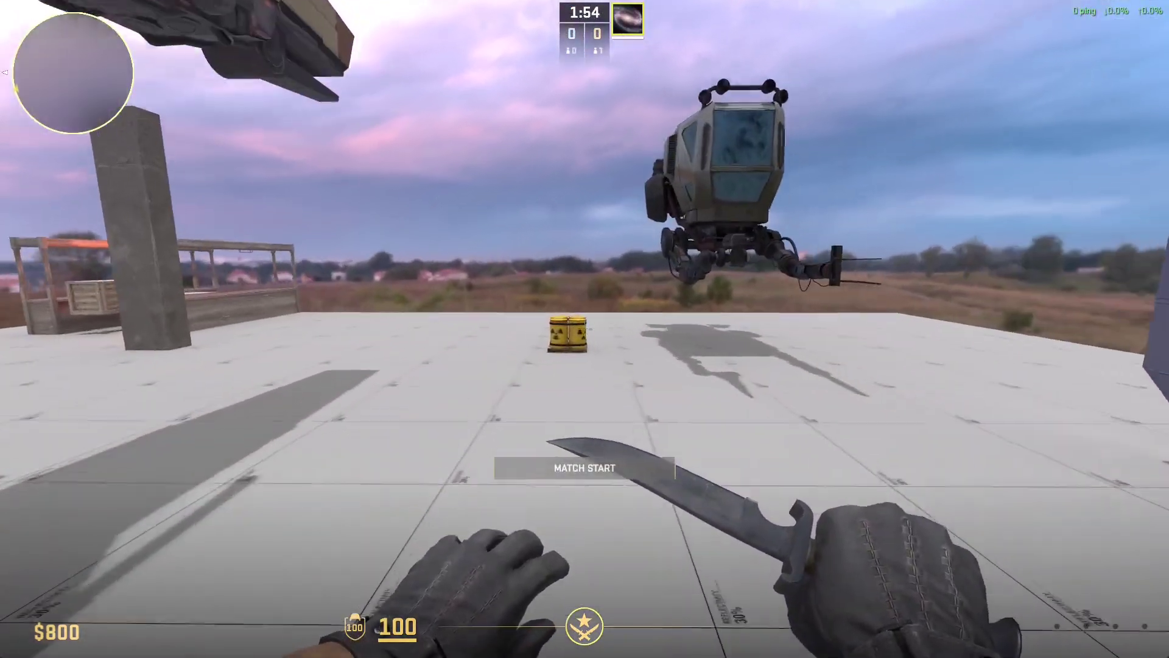
{"action": "key", "text": "w"}
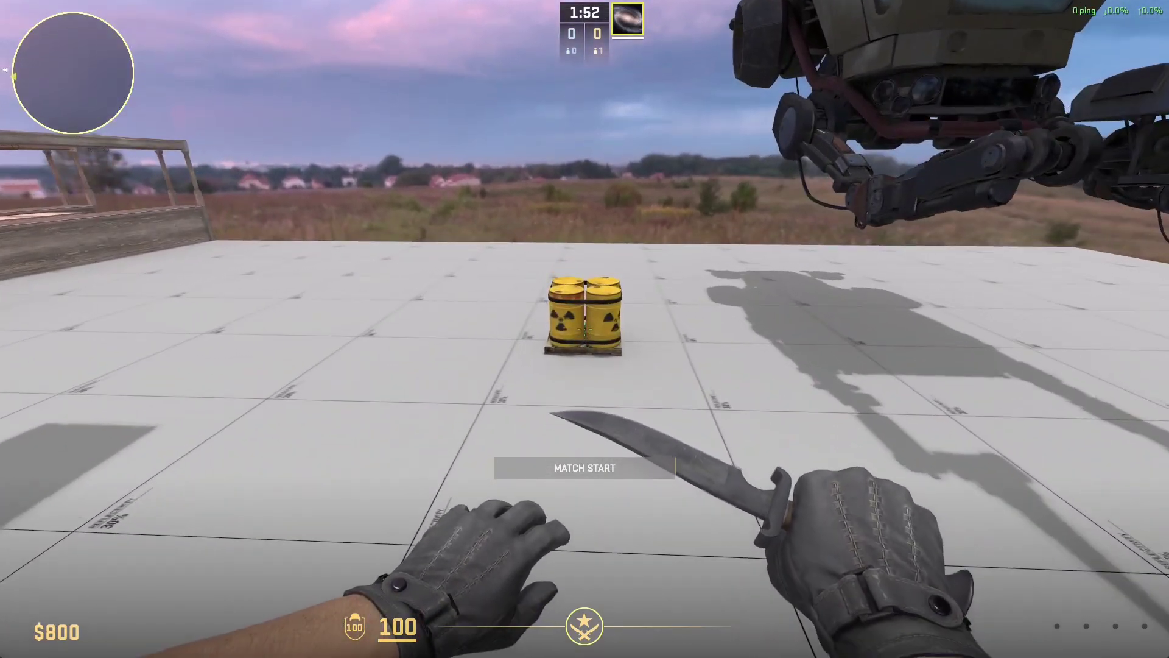
{"action": "key", "text": "s"}
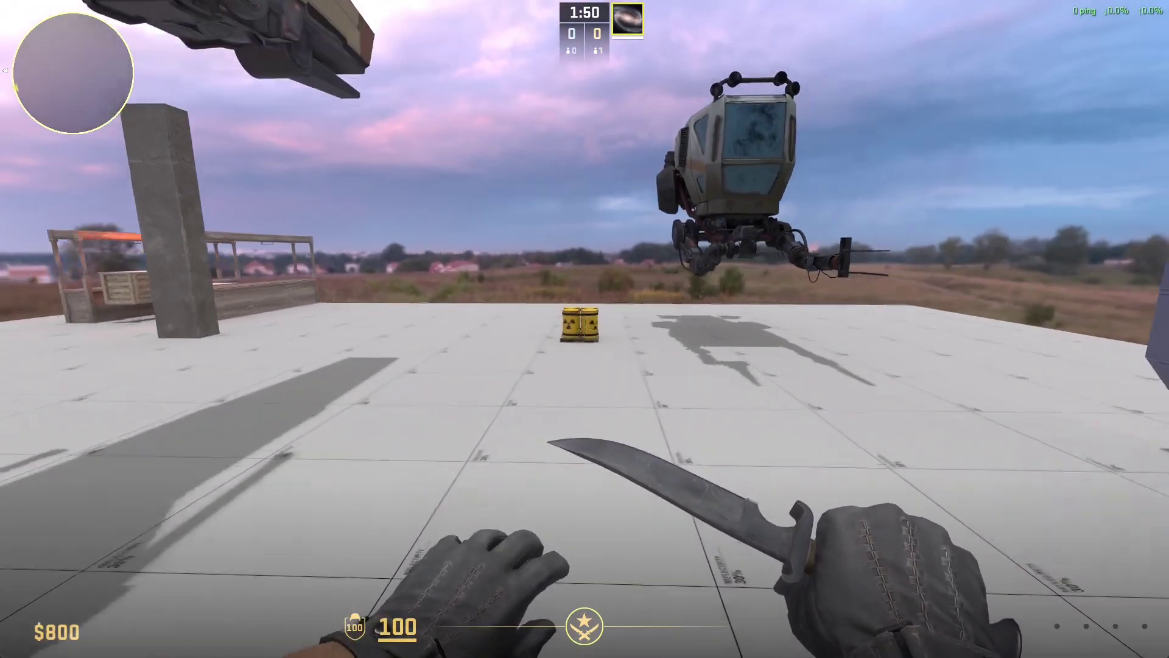